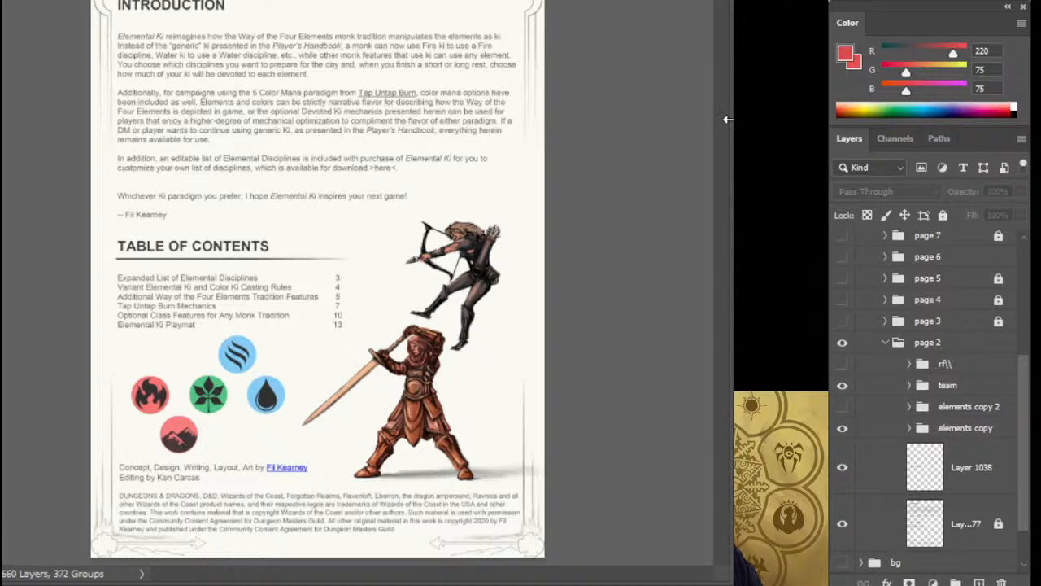
Expand the team group inside page 2 and check which artwork belongs to its archer layer and its guy group.
{"action": "left_click_drag", "start_coordinate": [725, 117], "coordinate": [534, 135]}
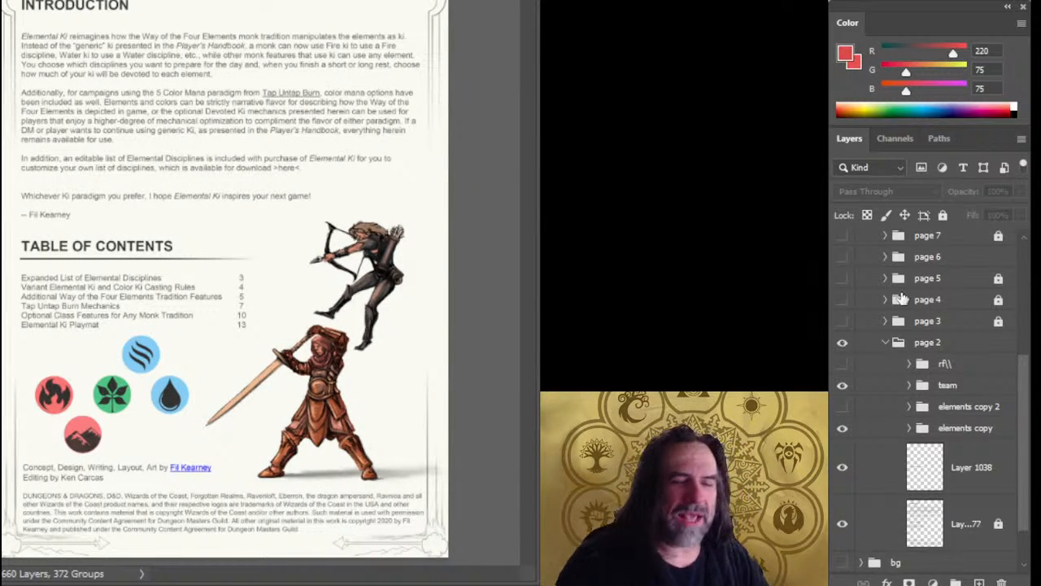
{"action": "left_click_drag", "start_coordinate": [1023, 382], "coordinate": [1013, 420]}
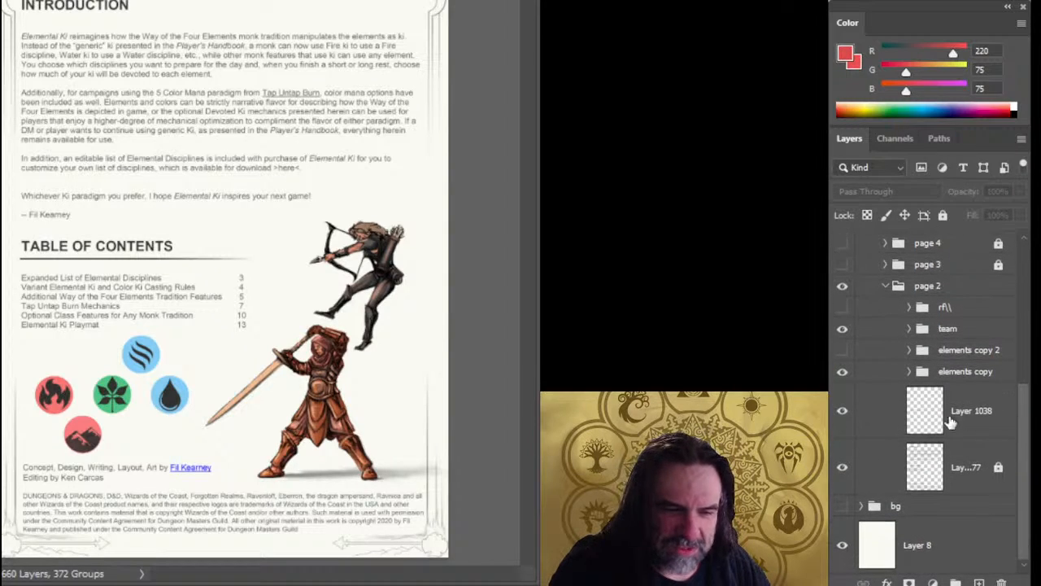
{"action": "left_click", "coordinate": [906, 334]}
{"action": "left_click", "coordinate": [908, 329]}
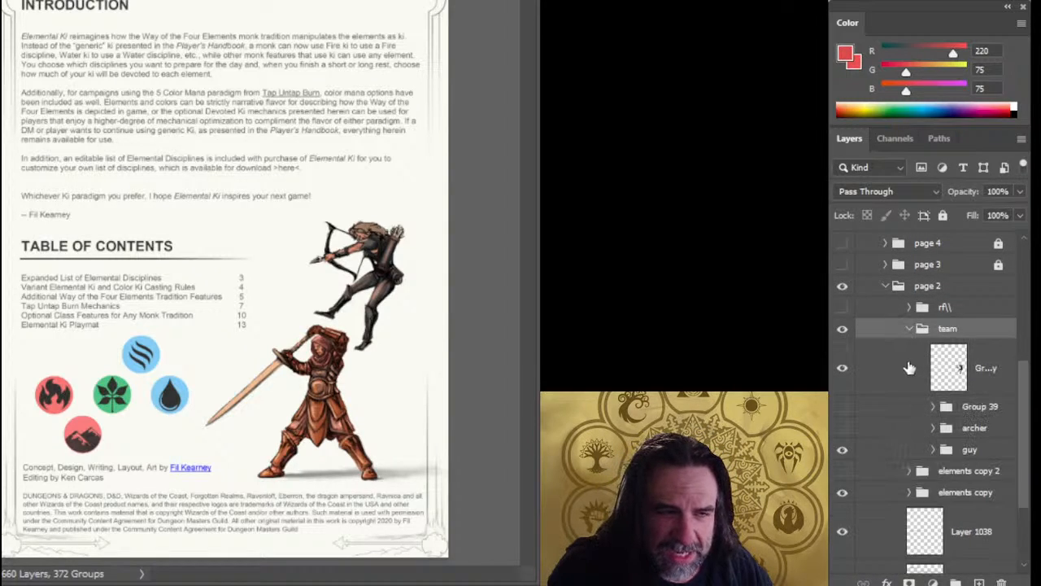
{"action": "left_click", "coordinate": [843, 373]}
{"action": "left_click", "coordinate": [844, 373]}
{"action": "left_click", "coordinate": [878, 387]}
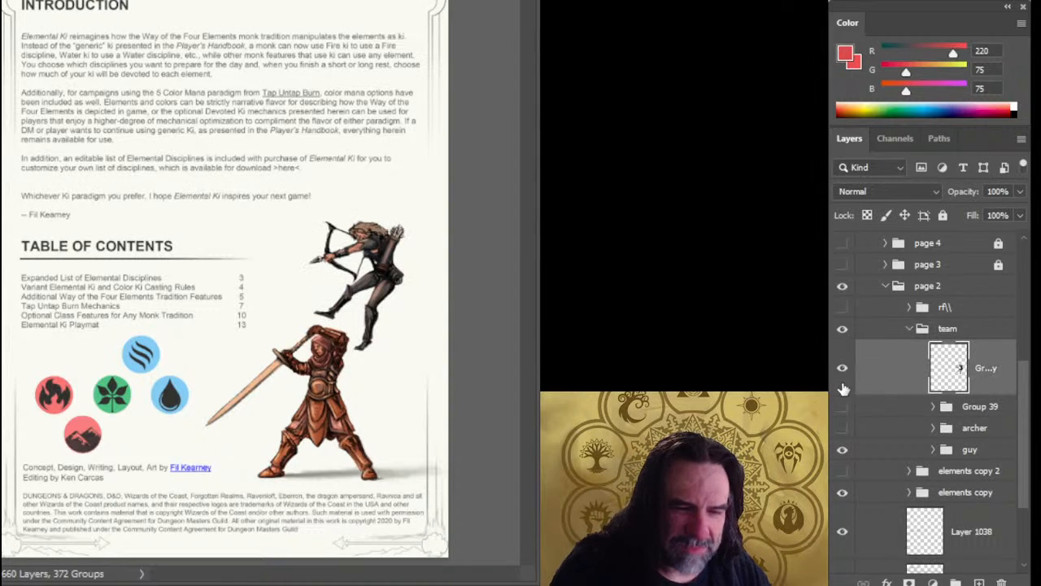
{"action": "left_click", "coordinate": [843, 450]}
{"action": "left_click", "coordinate": [842, 450]}
{"action": "left_click", "coordinate": [871, 449]}
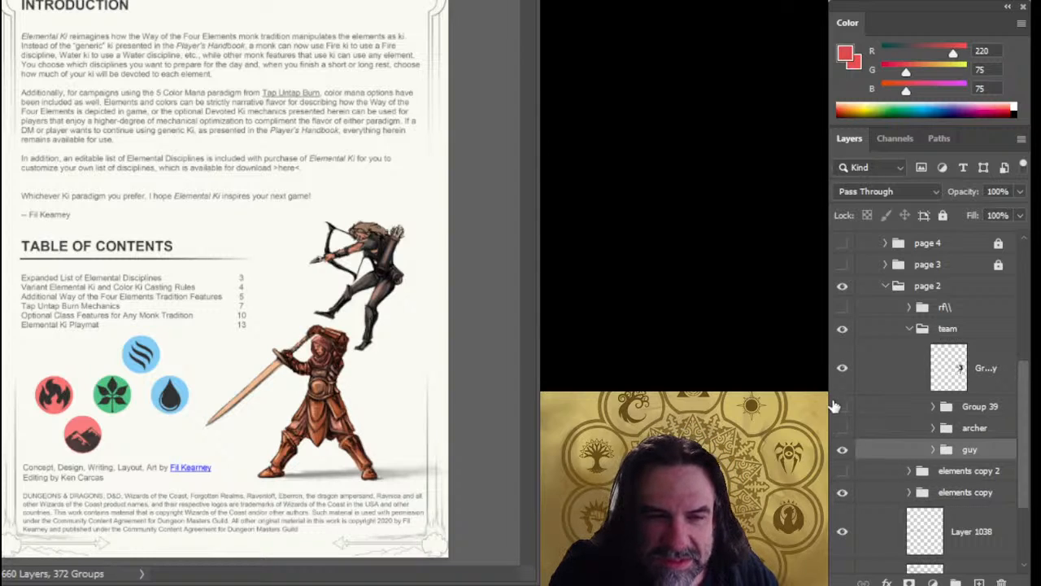
Show the rf\\ reference photo group on page 2 and compare the photo with the sword-wielding warrior.
{"action": "left_click", "coordinate": [843, 307]}
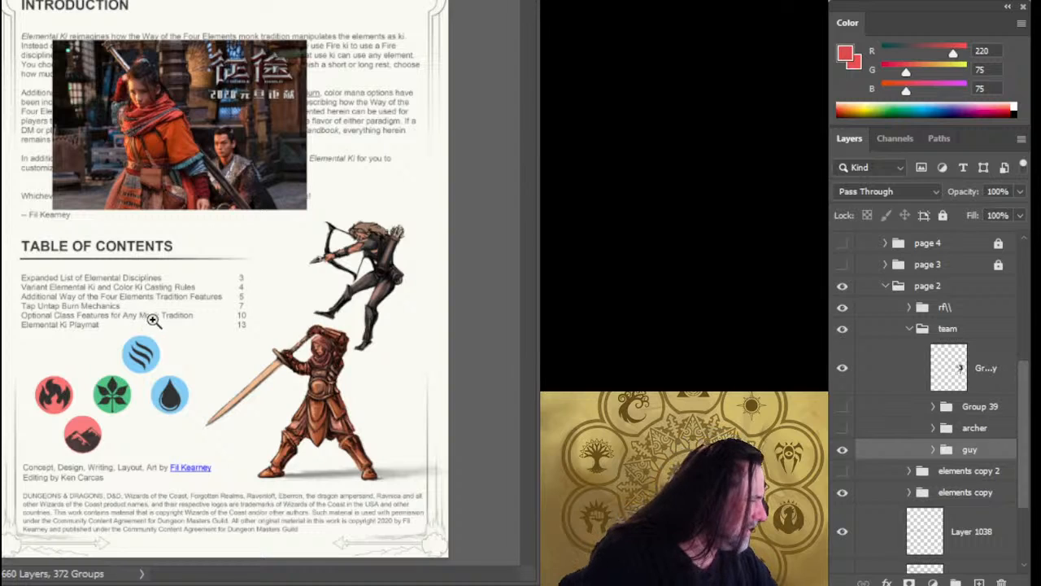
{"action": "scroll", "coordinate": [155, 321], "scroll_direction": "up", "scroll_amount": 2}
{"action": "left_click_drag", "start_coordinate": [294, 359], "coordinate": [320, 230]}
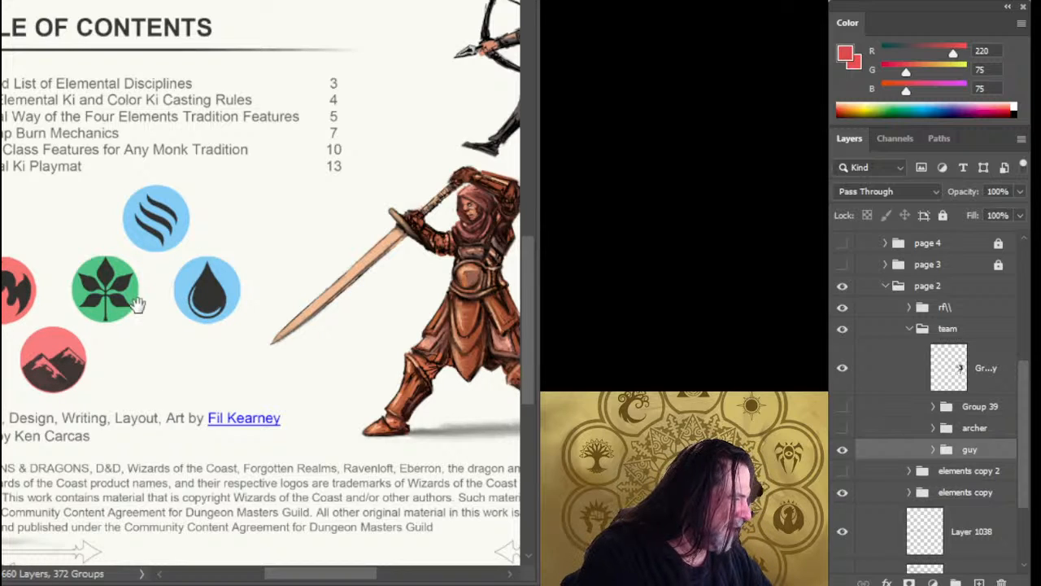
{"action": "left_click_drag", "start_coordinate": [392, 351], "coordinate": [326, 347]}
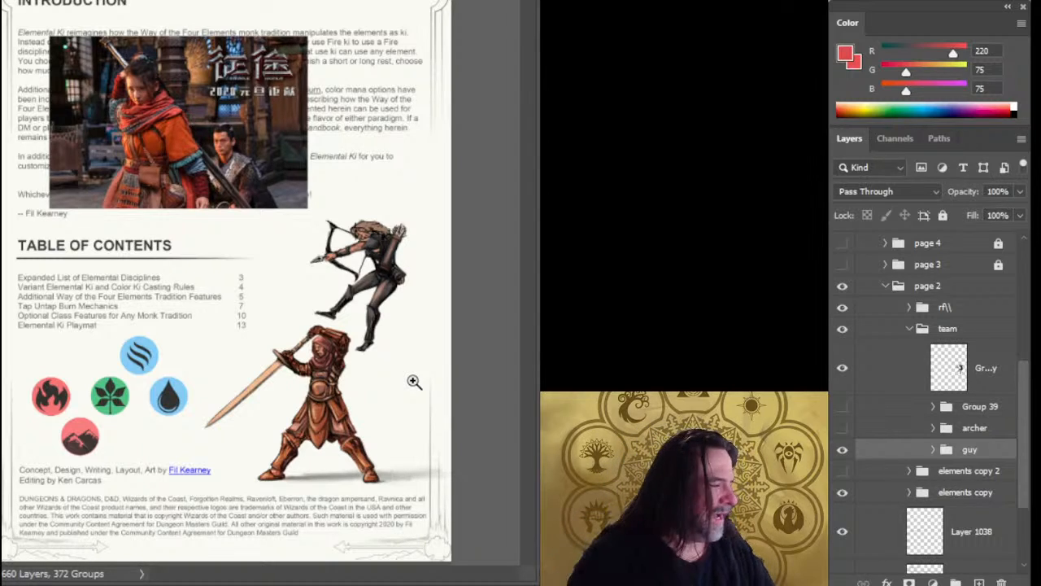
Select the archer artwork layer in the team group and taper the upper tip of the bow with a smaller brush.
{"action": "left_click", "coordinate": [842, 369]}
{"action": "left_click", "coordinate": [842, 368]}
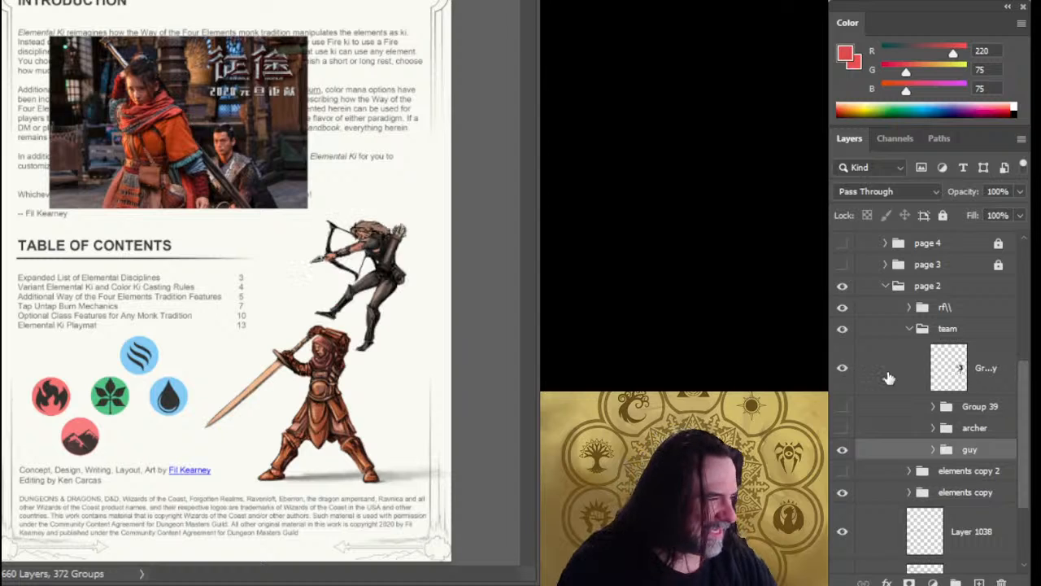
{"action": "left_click", "coordinate": [889, 378]}
{"action": "left_click", "coordinate": [376, 252]}
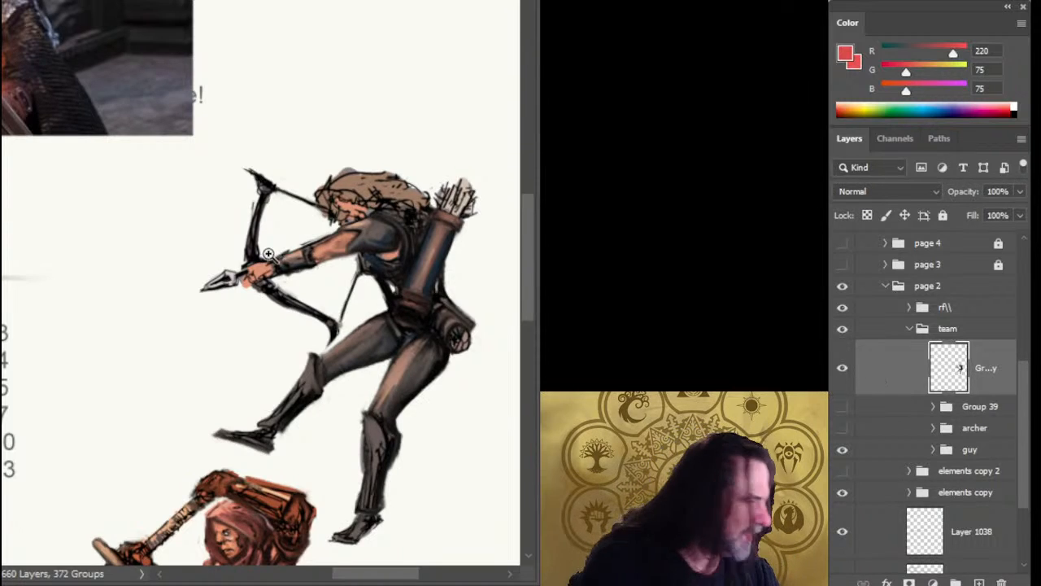
{"action": "key", "text": "bracketleft"}
{"action": "key", "text": "bracketleft"}
{"action": "key", "text": "bracketleft"}
{"action": "key", "text": "bracketleft"}
{"action": "key", "text": "bracketleft"}
{"action": "key", "text": "bracketleft"}
{"action": "key", "text": "bracketleft"}
{"action": "key", "text": "bracketleft"}
{"action": "key", "text": "bracketleft"}
{"action": "key", "text": "bracketleft"}
{"action": "key", "text": "bracketleft"}
{"action": "key", "text": "bracketleft"}
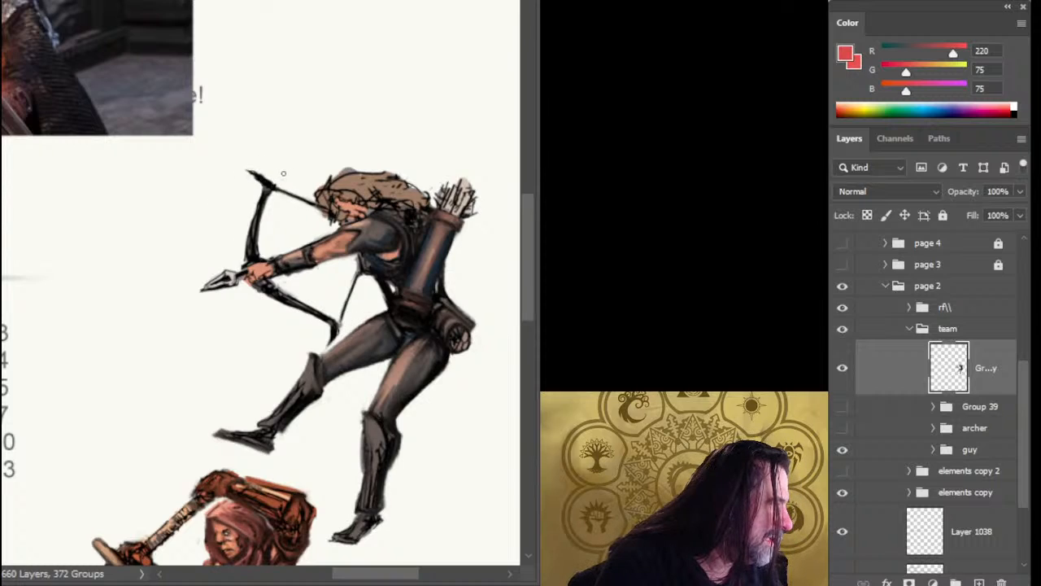
{"action": "left_click_drag", "start_coordinate": [246, 169], "coordinate": [282, 178]}
{"action": "key", "text": "b"}
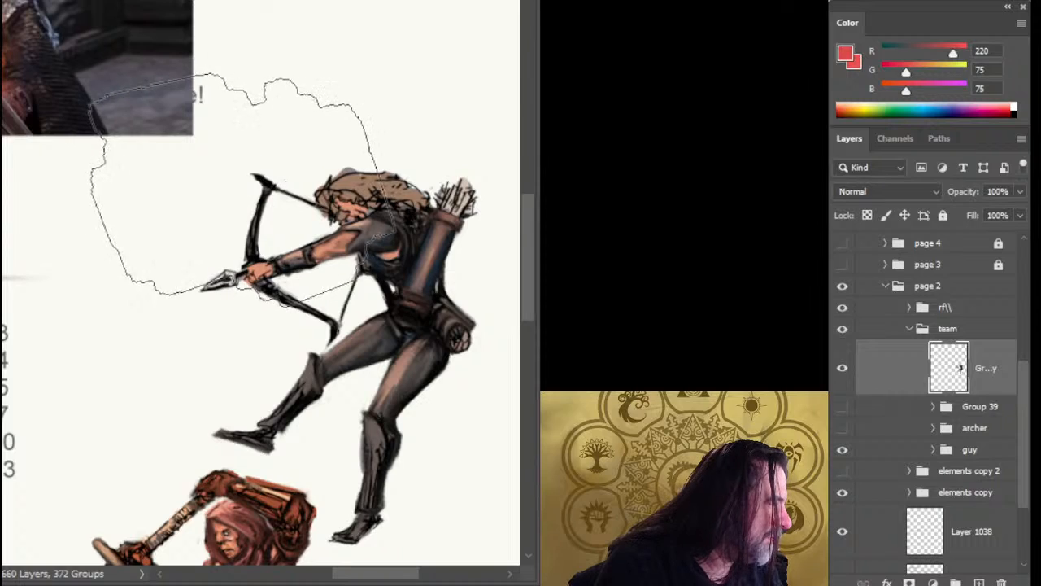
{"action": "key", "text": "["}
{"action": "key", "text": "["}
{"action": "key", "text": "["}
{"action": "key", "text": "["}
{"action": "key", "text": "["}
{"action": "key", "text": "["}
{"action": "key", "text": "["}
{"action": "key", "text": "["}
{"action": "key", "text": "["}
{"action": "key", "text": "["}
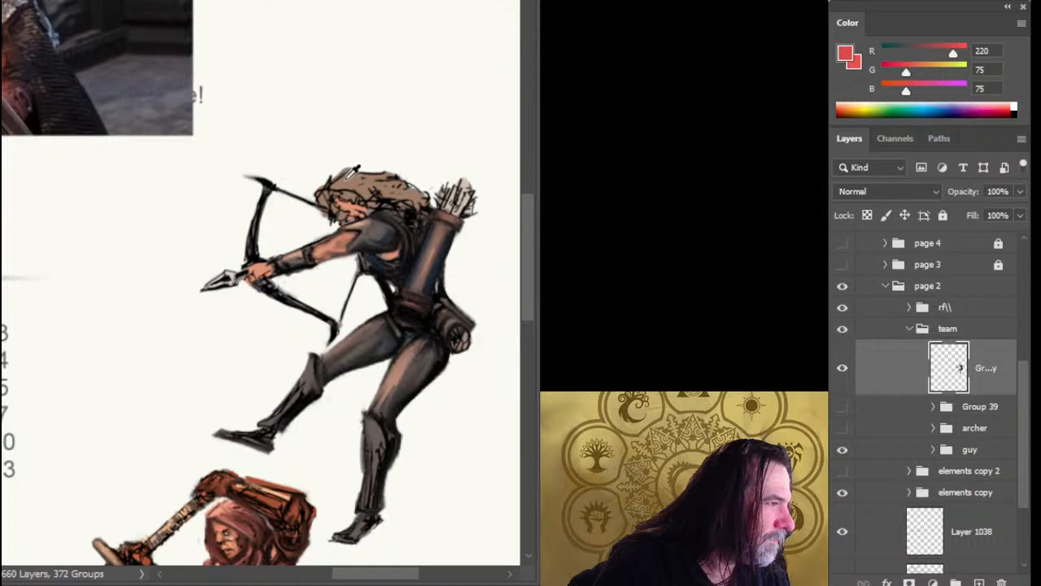
Sample the archer's light brown hair color (RGB 159, 125, 104) and adjust the brush size.
{"action": "left_click", "coordinate": [353, 174], "text": "alt"}
{"action": "key", "text": "bracketright"}
{"action": "key", "text": "bracketright"}
{"action": "key", "text": "bracketright"}
{"action": "key", "text": "bracketright"}
{"action": "key", "text": "bracketright"}
{"action": "key", "text": "bracketright"}
{"action": "key", "text": "bracketleft"}
{"action": "key", "text": "bracketleft"}
{"action": "key", "text": "bracketleft"}
{"action": "key", "text": "bracketleft"}
{"action": "key", "text": "bracketleft"}
{"action": "key", "text": "bracketleft"}
{"action": "key", "text": "bracketleft"}
{"action": "key", "text": "bracketleft"}
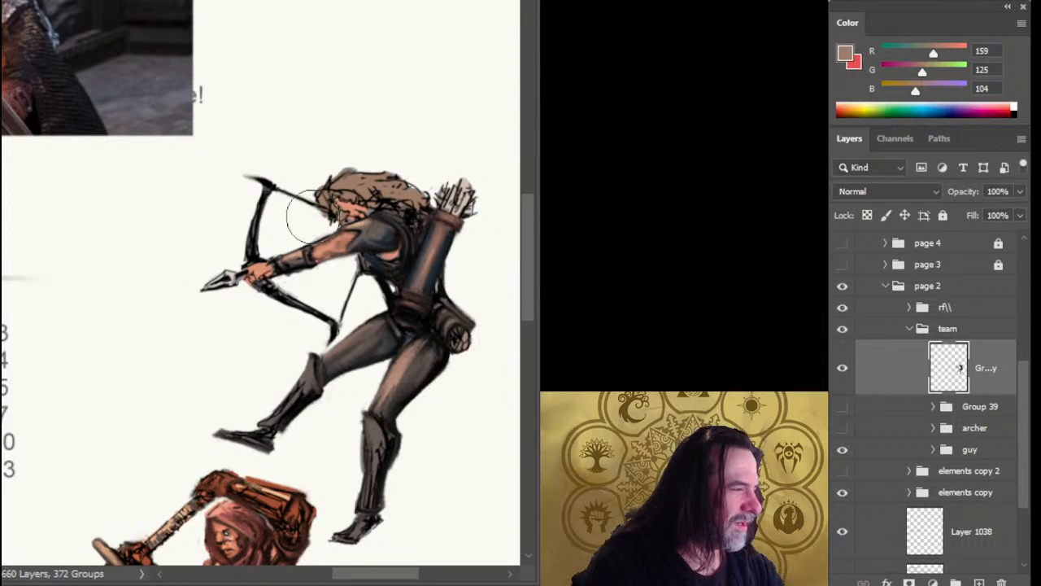
Sample a near-black (RGB 24, 19, 21) from the archer and paint over the brown hair with a small brush.
{"action": "key", "text": "space"}
{"action": "mouse_move", "coordinate": [223, 186]}
{"action": "left_mouse_down"}
{"action": "mouse_move", "coordinate": [453, 349]}
{"action": "mouse_move", "coordinate": [300, 347]}
{"action": "left_mouse_up"}
{"action": "left_click", "coordinate": [235, 146], "text": "alt"}
{"action": "mouse_move", "coordinate": [235, 146]}
{"action": "left_mouse_down"}
{"action": "mouse_move", "coordinate": [214, 138]}
{"action": "mouse_move", "coordinate": [222, 155]}
{"action": "left_mouse_up"}
{"action": "key", "text": "space"}
{"action": "mouse_move", "coordinate": [374, 259]}
{"action": "left_mouse_down"}
{"action": "mouse_move", "coordinate": [341, 239]}
{"action": "mouse_move", "coordinate": [364, 264]}
{"action": "left_mouse_up"}
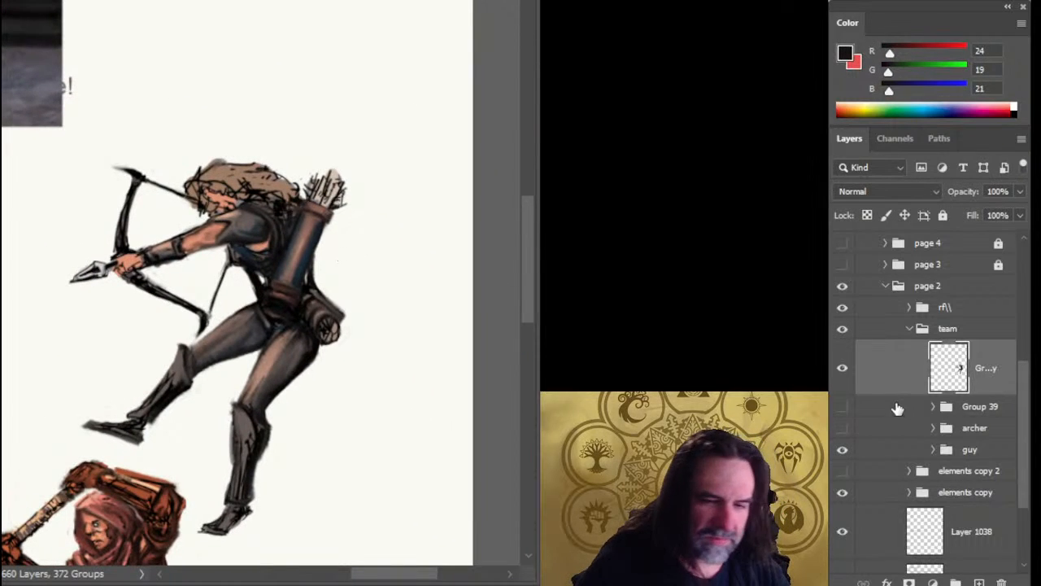
{"action": "key", "text": "bracketleft"}
{"action": "key", "text": "bracketleft"}
{"action": "key", "text": "bracketleft"}
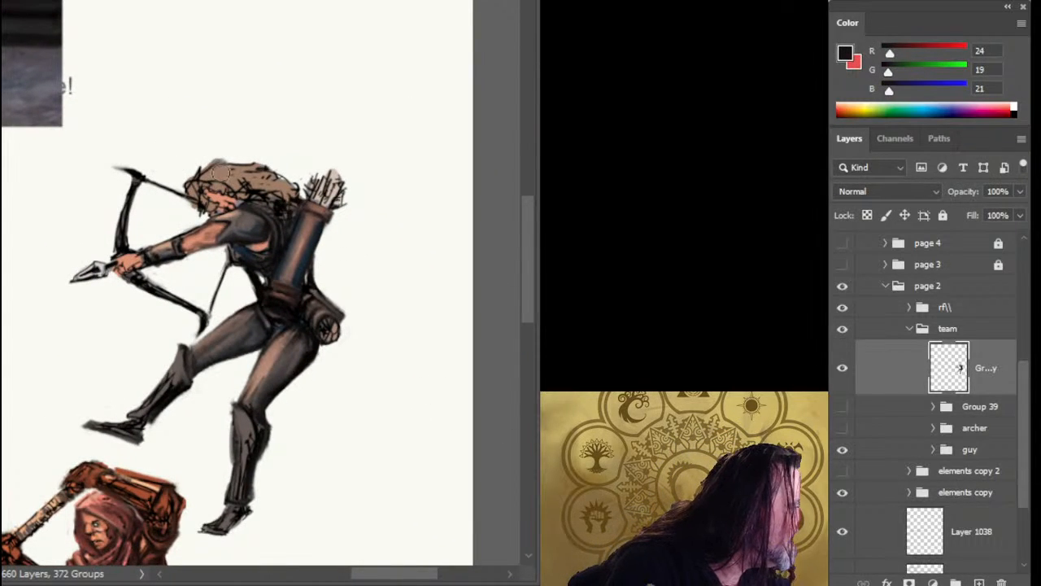
{"action": "left_click_drag", "start_coordinate": [219, 164], "coordinate": [205, 176]}
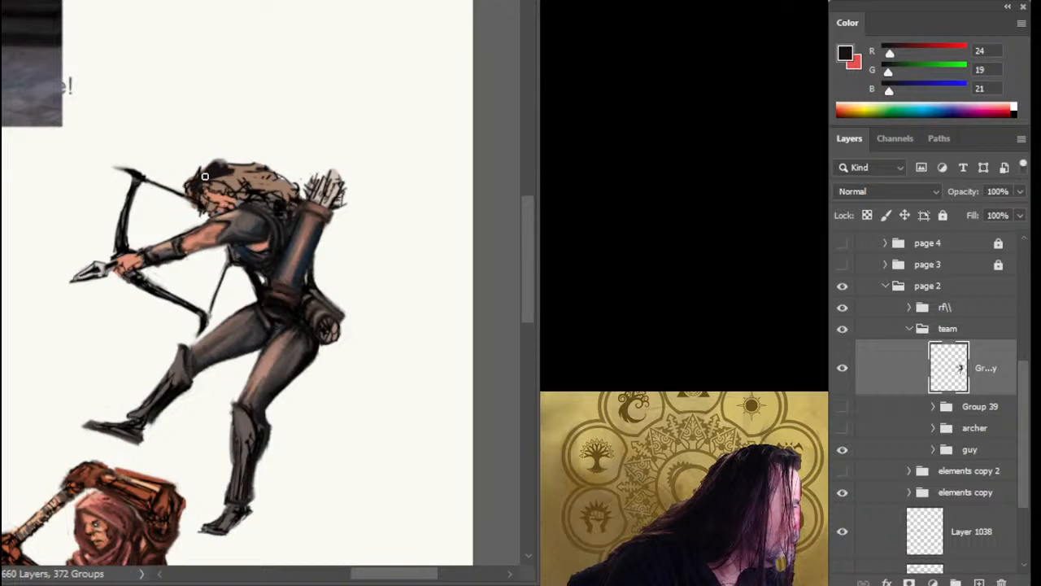
{"action": "left_click_drag", "start_coordinate": [213, 185], "coordinate": [269, 165]}
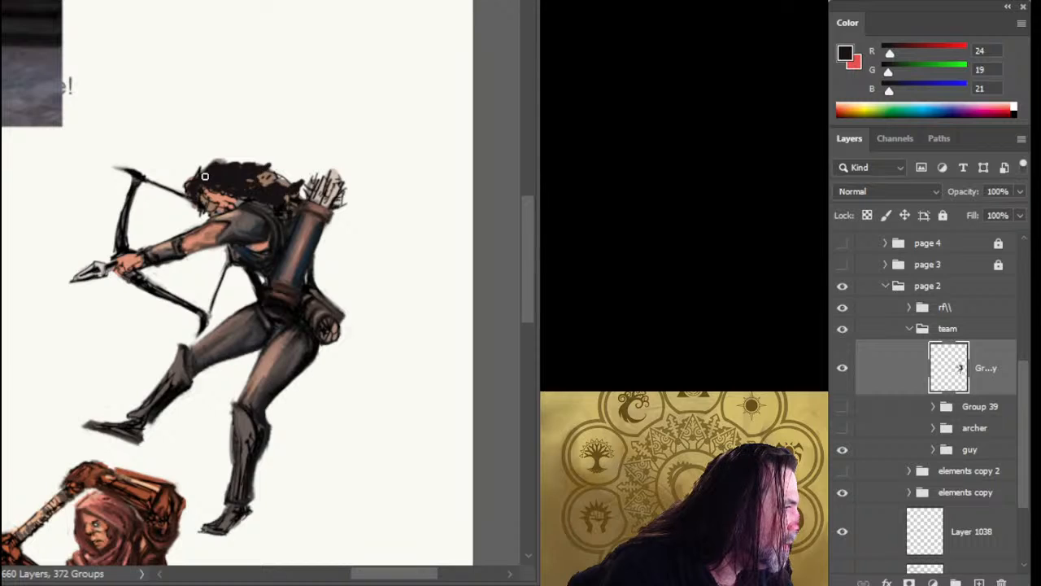
{"action": "mouse_move", "coordinate": [249, 180]}
{"action": "left_mouse_down"}
{"action": "mouse_move", "coordinate": [287, 175]}
{"action": "mouse_move", "coordinate": [291, 185]}
{"action": "mouse_move", "coordinate": [285, 168]}
{"action": "left_mouse_up"}
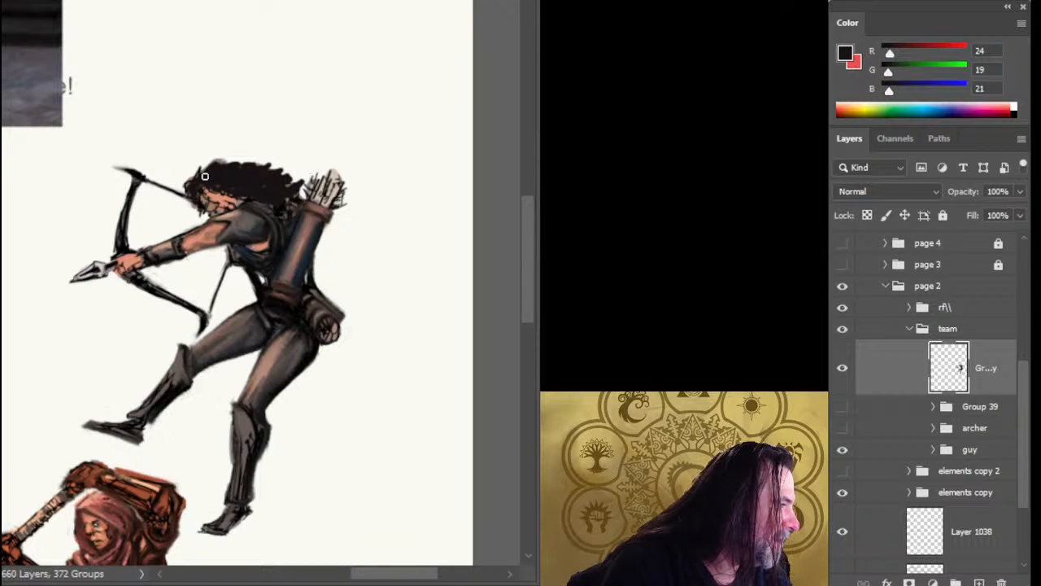
Build the archer's black hair into a fuller, windswept mass with wispy ends and darken the skin of the face.
{"action": "mouse_move", "coordinate": [209, 190]}
{"action": "left_mouse_down"}
{"action": "mouse_move", "coordinate": [241, 200]}
{"action": "mouse_move", "coordinate": [232, 206]}
{"action": "left_mouse_up"}
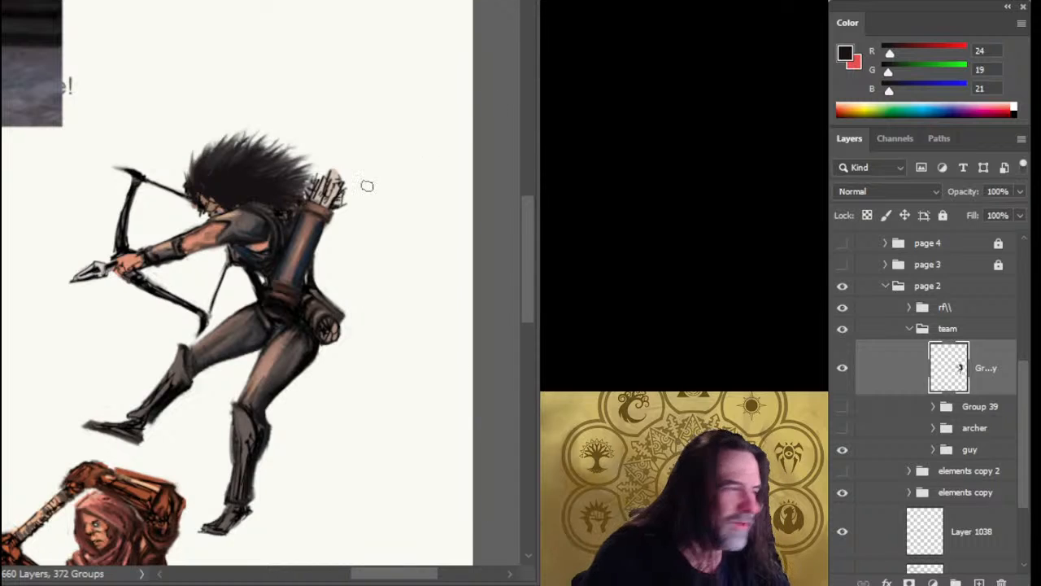
{"action": "left_click_drag", "start_coordinate": [203, 218], "coordinate": [249, 209]}
{"action": "left_click_drag", "start_coordinate": [306, 263], "coordinate": [182, 234]}
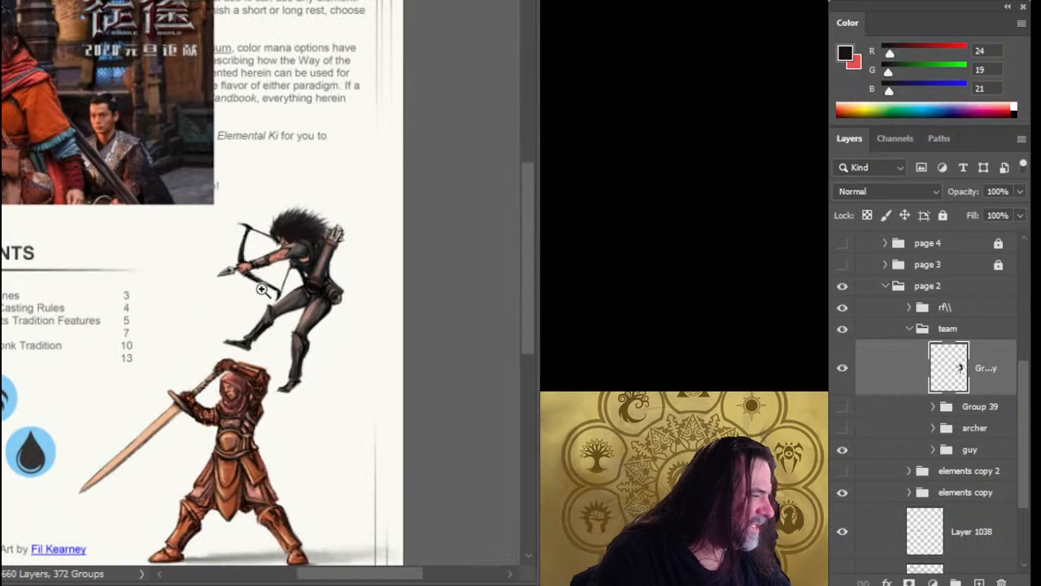
Sample the near-black of the archer's hair (RGB 25, 20, 23) and inspect the face and arm up close.
{"action": "left_click", "coordinate": [280, 257]}
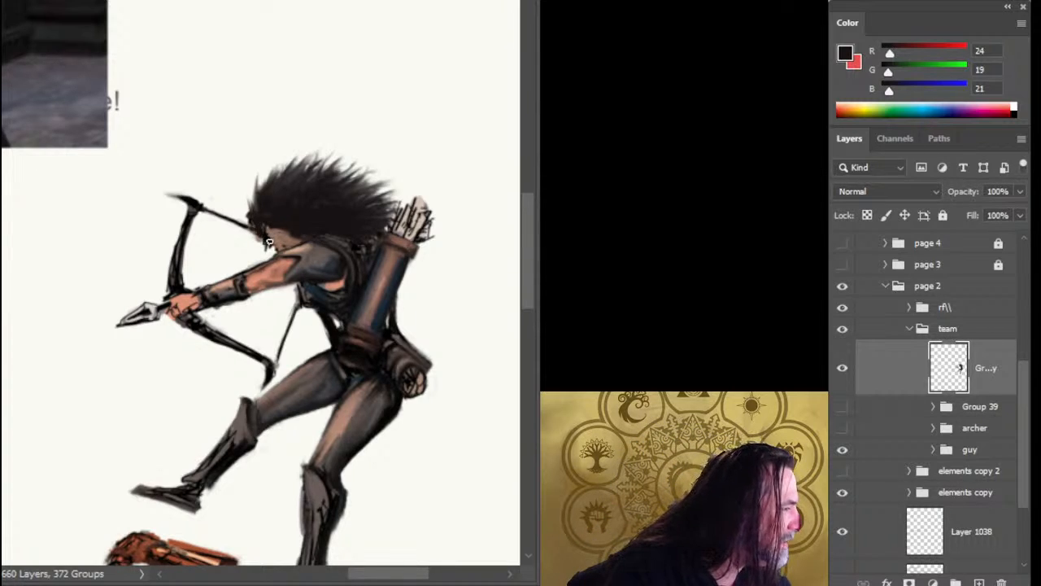
{"action": "left_click", "coordinate": [281, 216], "text": "alt"}
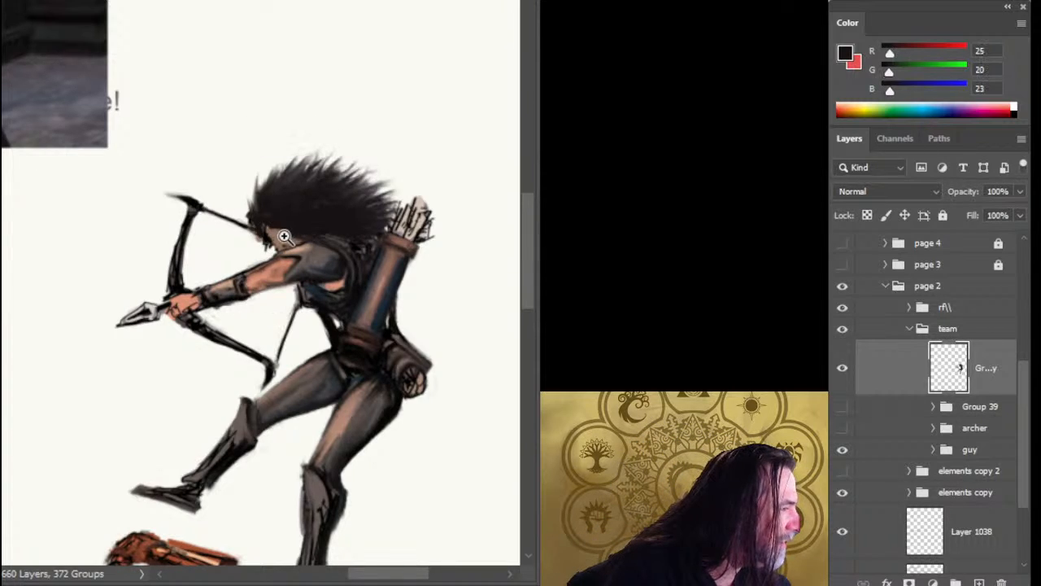
{"action": "scroll", "coordinate": [282, 242], "scroll_direction": "up", "scroll_amount": 2}
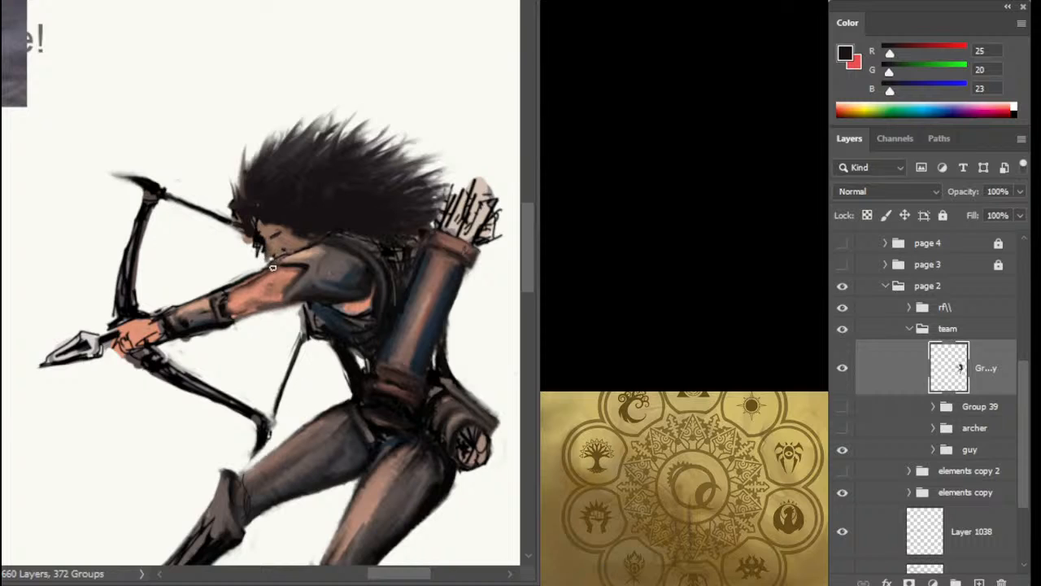
{"action": "left_click_drag", "start_coordinate": [272, 261], "coordinate": [301, 209]}
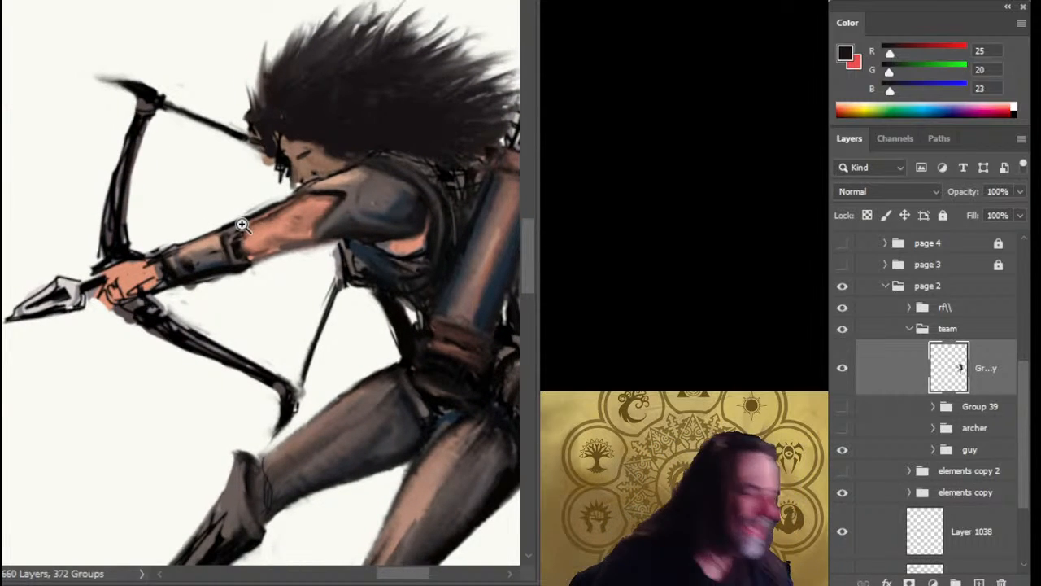
{"action": "left_click", "coordinate": [308, 167]}
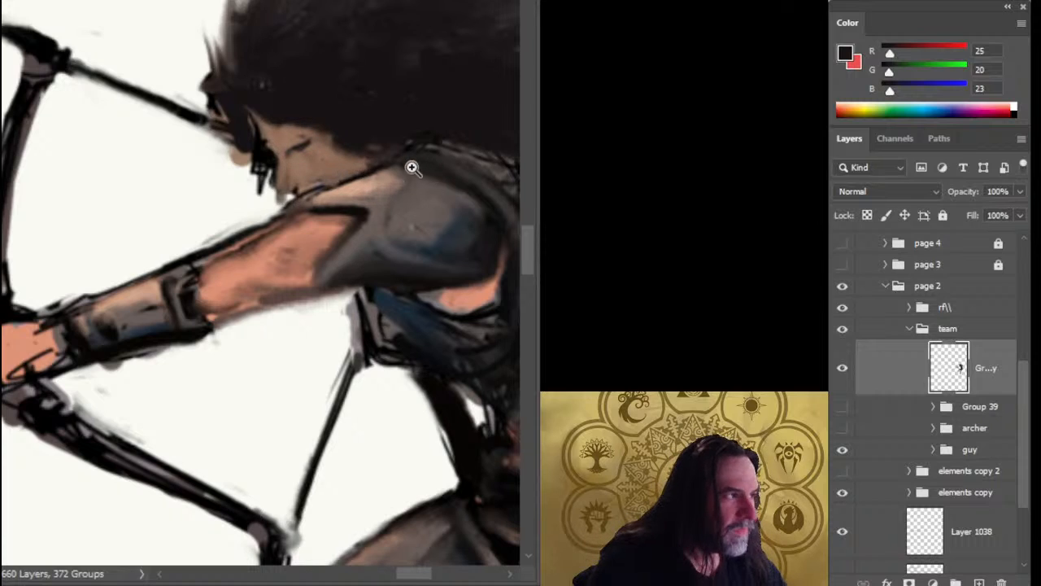
{"action": "left_click_drag", "start_coordinate": [413, 168], "coordinate": [286, 166]}
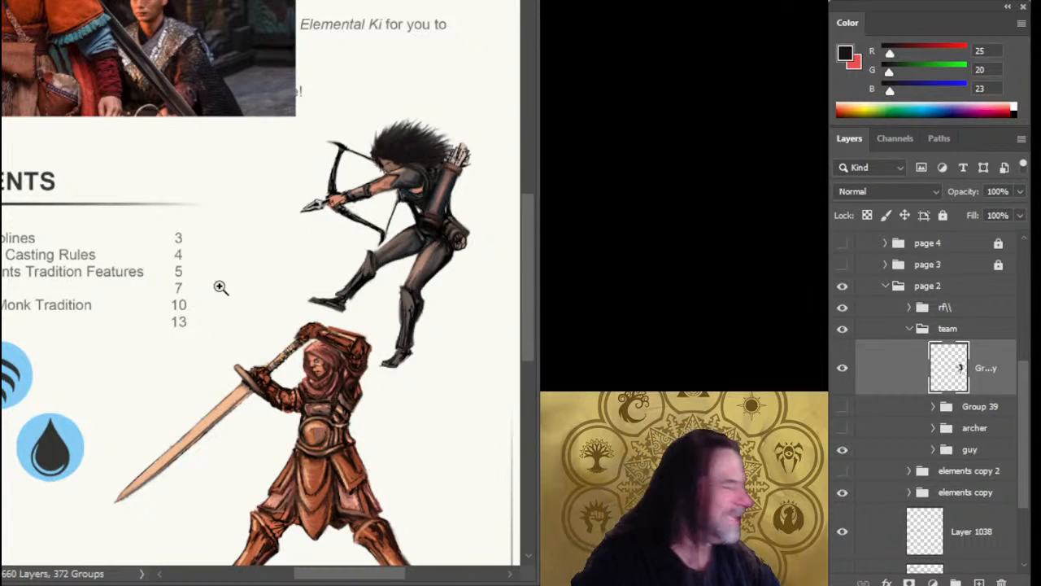
Examine the page 2 layout, comparing the repainted archer with the warrior, the element icons and the reference photo.
{"action": "left_click_drag", "start_coordinate": [172, 274], "coordinate": [353, 279]}
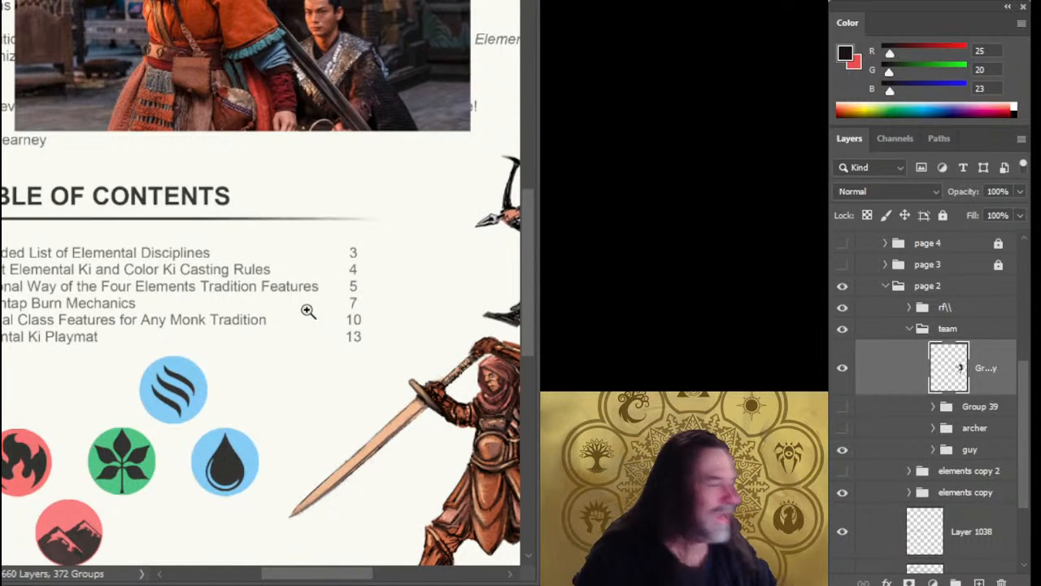
{"action": "left_click_drag", "start_coordinate": [425, 330], "coordinate": [336, 265]}
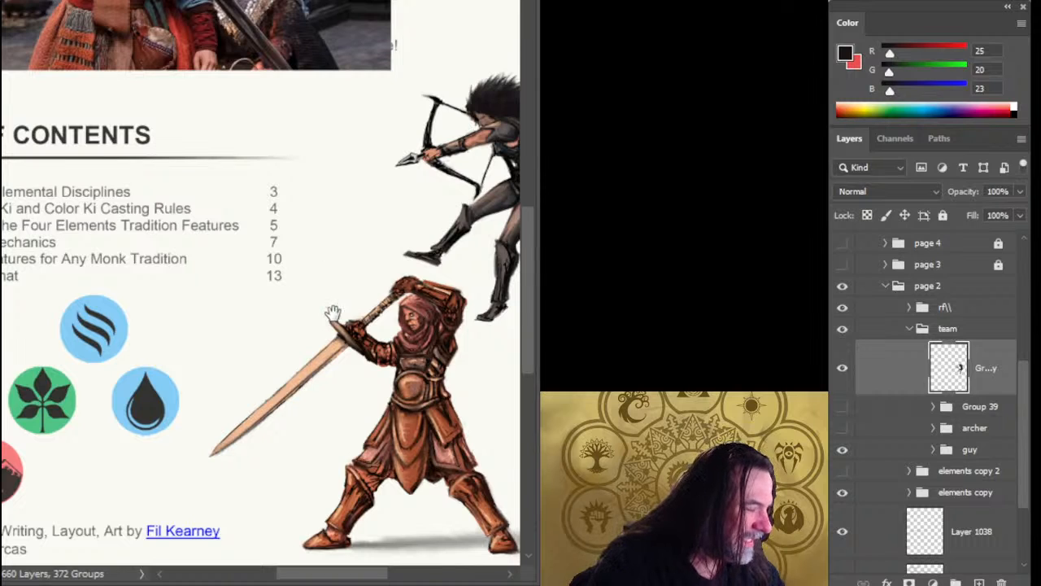
{"action": "left_click_drag", "start_coordinate": [333, 313], "coordinate": [381, 293]}
{"action": "left_click_drag", "start_coordinate": [249, 302], "coordinate": [318, 200]}
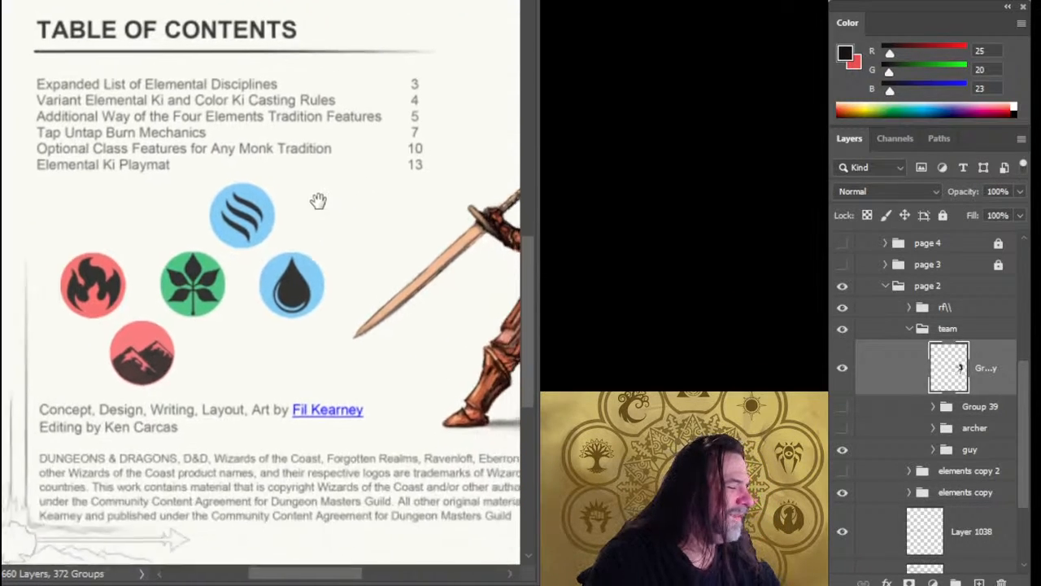
{"action": "left_click_drag", "start_coordinate": [453, 380], "coordinate": [419, 327]}
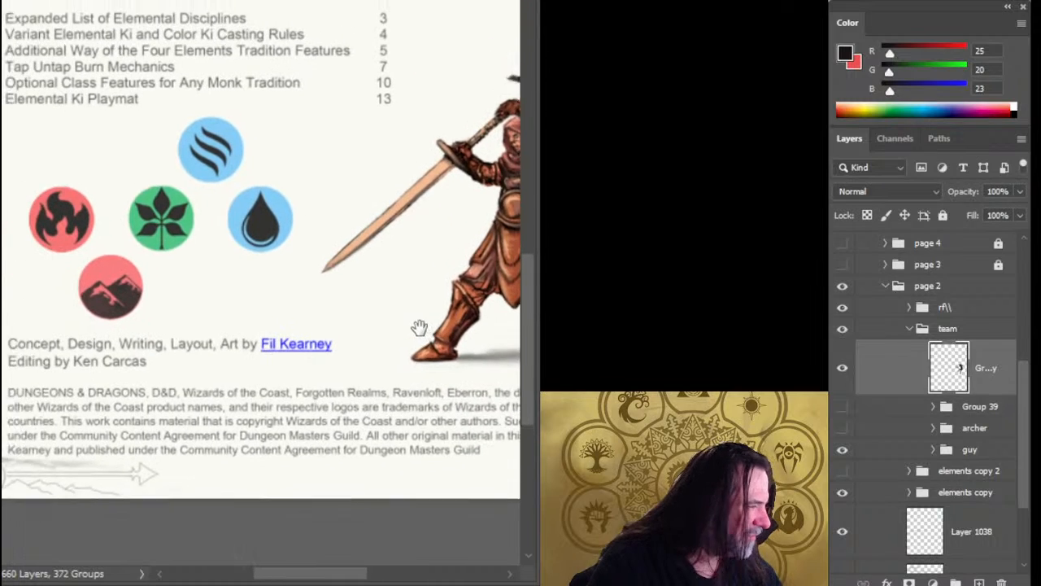
{"action": "left_click_drag", "start_coordinate": [413, 374], "coordinate": [244, 445]}
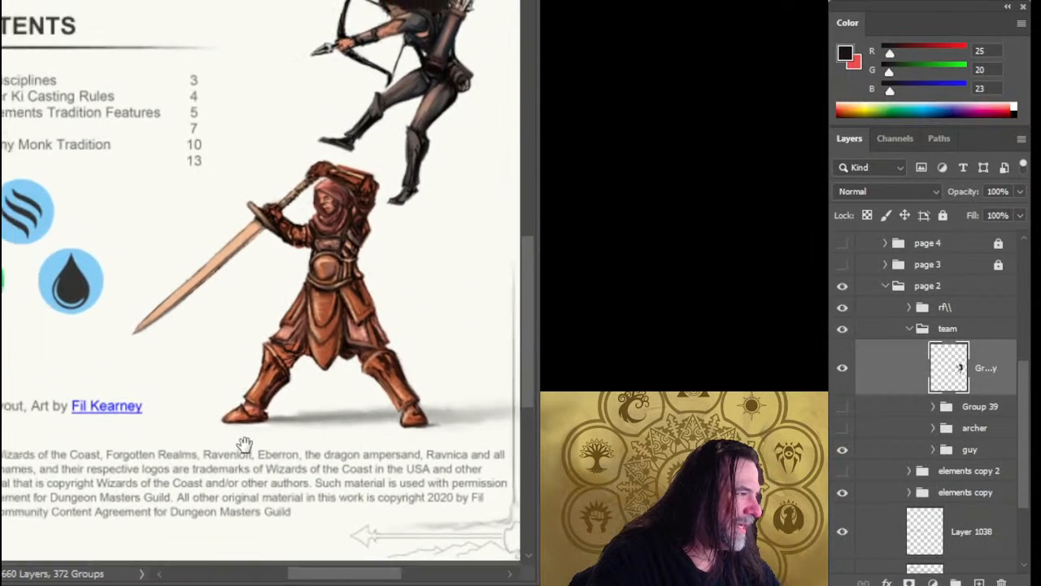
{"action": "left_click_drag", "start_coordinate": [402, 193], "coordinate": [321, 341]}
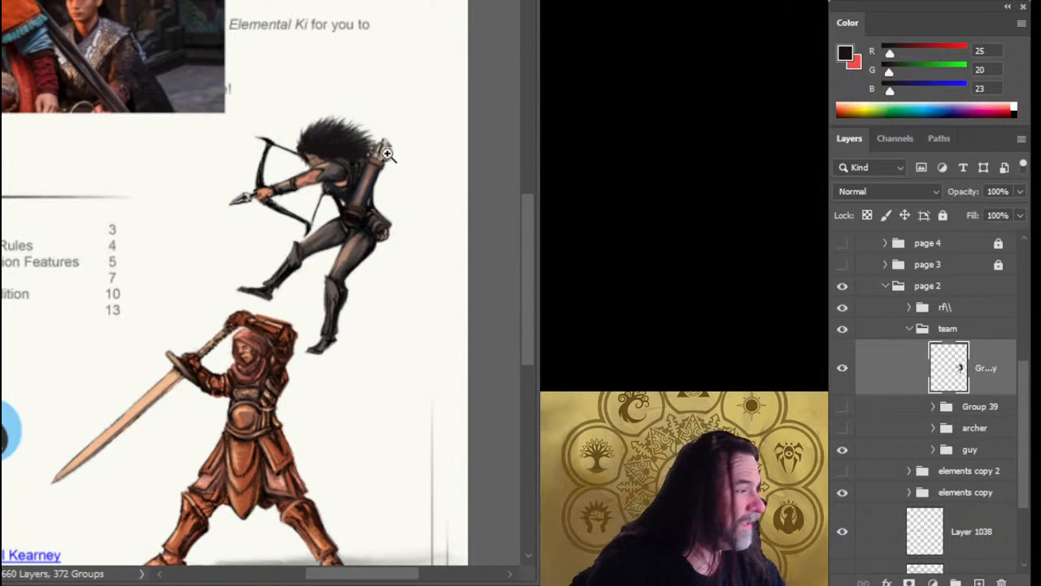
{"action": "left_click_drag", "start_coordinate": [266, 259], "coordinate": [469, 362]}
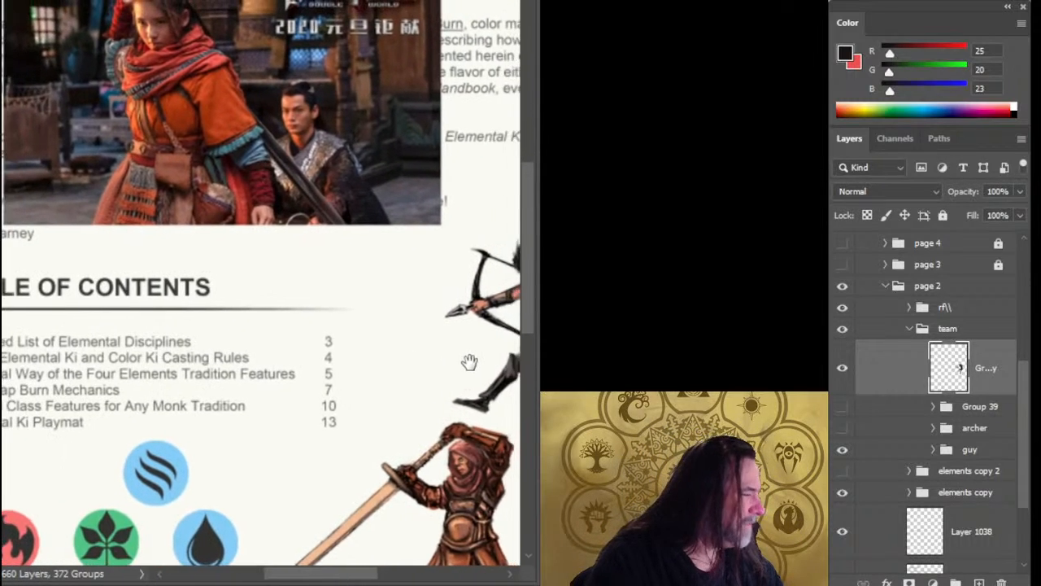
{"action": "left_click_drag", "start_coordinate": [243, 329], "coordinate": [298, 306]}
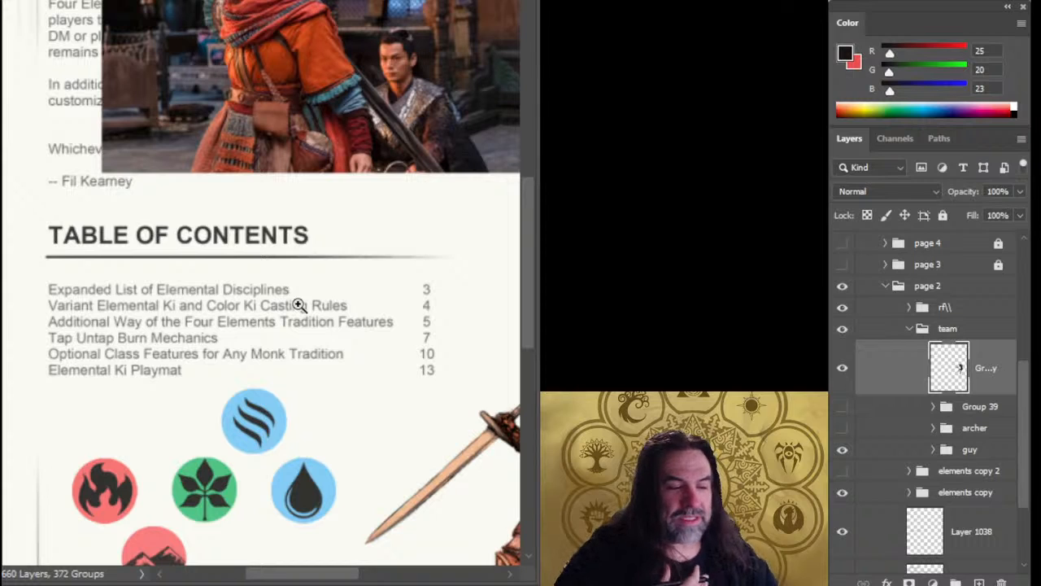
Rework the front edge of the archer's hair above the forehead into finer wisps.
{"action": "left_click_drag", "start_coordinate": [392, 387], "coordinate": [130, 241]}
{"action": "mouse_move", "coordinate": [285, 300]}
{"action": "left_mouse_down"}
{"action": "mouse_move", "coordinate": [329, 298]}
{"action": "mouse_move", "coordinate": [284, 301]}
{"action": "left_mouse_up"}
{"action": "left_click_drag", "start_coordinate": [342, 226], "coordinate": [423, 233]}
{"action": "left_click_drag", "start_coordinate": [389, 278], "coordinate": [284, 227]}
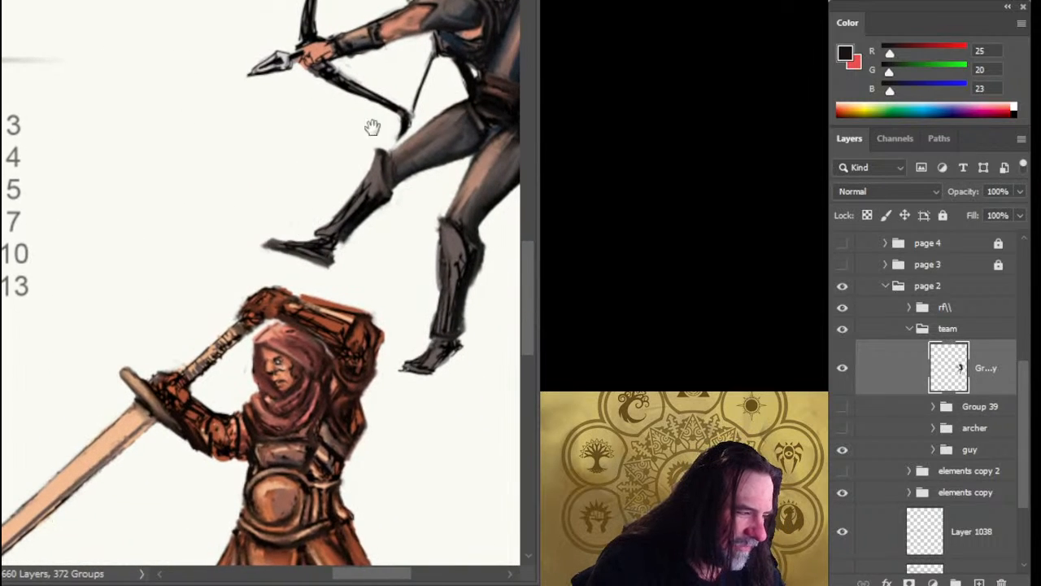
{"action": "left_click_drag", "start_coordinate": [335, 198], "coordinate": [313, 269]}
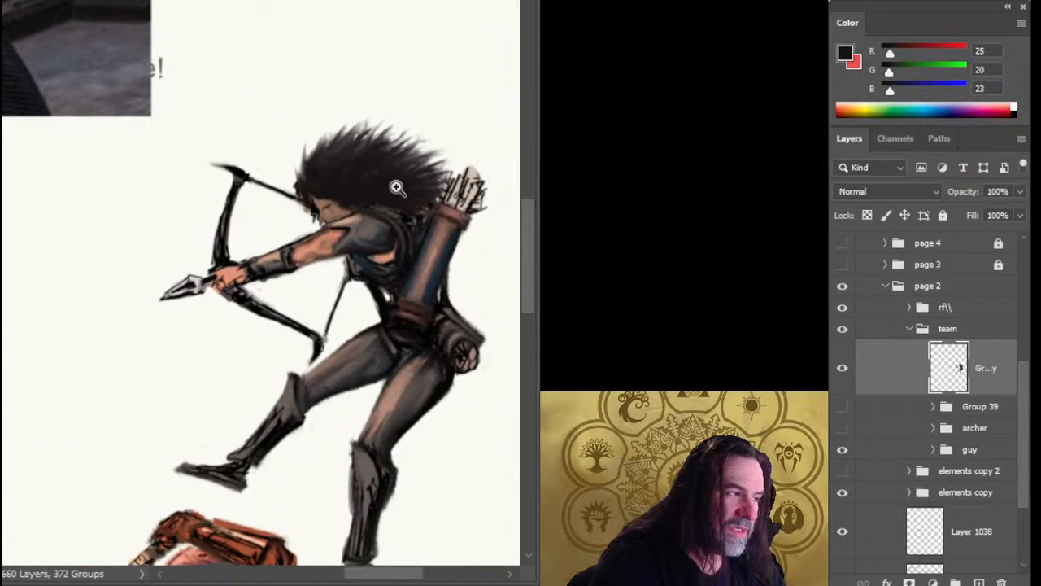
{"action": "left_click_drag", "start_coordinate": [314, 213], "coordinate": [392, 185]}
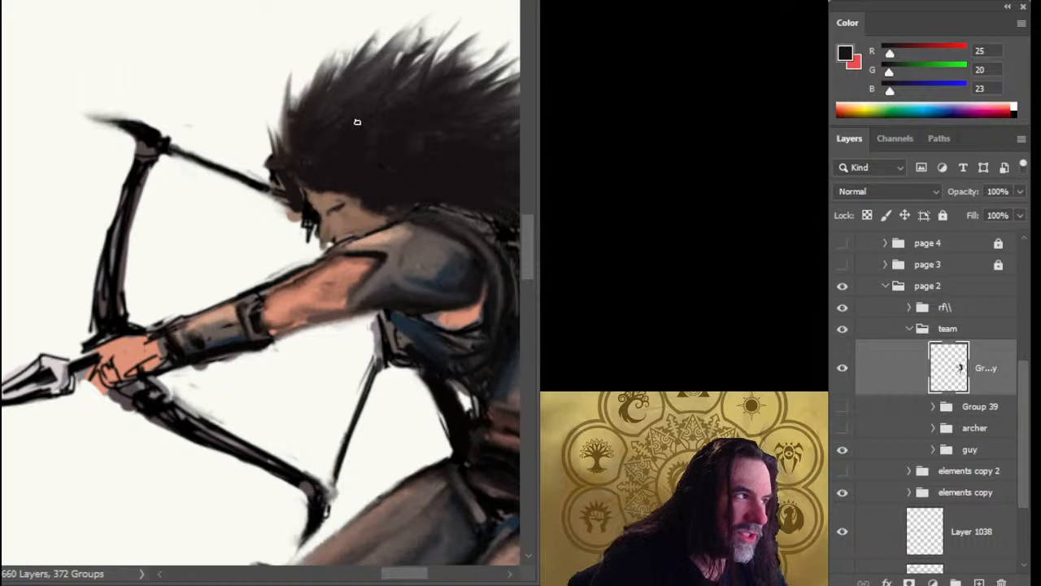
{"action": "mouse_move", "coordinate": [306, 139]}
{"action": "left_mouse_down"}
{"action": "mouse_move", "coordinate": [290, 135]}
{"action": "mouse_move", "coordinate": [284, 166]}
{"action": "mouse_move", "coordinate": [298, 191]}
{"action": "mouse_move", "coordinate": [272, 166]}
{"action": "mouse_move", "coordinate": [274, 174]}
{"action": "mouse_move", "coordinate": [268, 147]}
{"action": "left_mouse_up"}
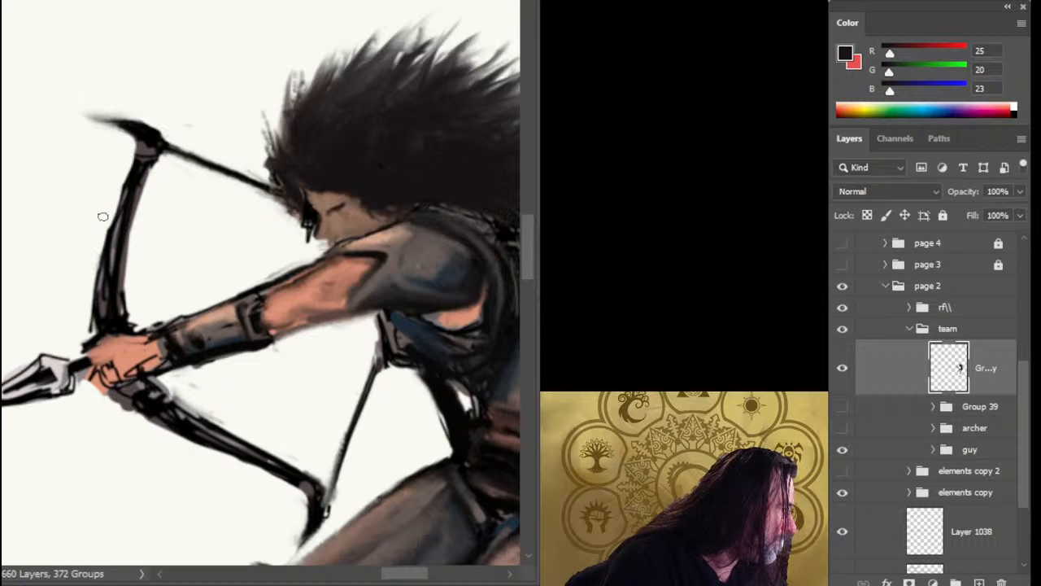
Trim the outer edges of the bow's limbs and soften the wrist guard's outlines with brown sampled from it (RGB 129, 102, 90).
{"action": "left_click_drag", "start_coordinate": [109, 217], "coordinate": [94, 303]}
{"action": "left_click_drag", "start_coordinate": [98, 255], "coordinate": [91, 325]}
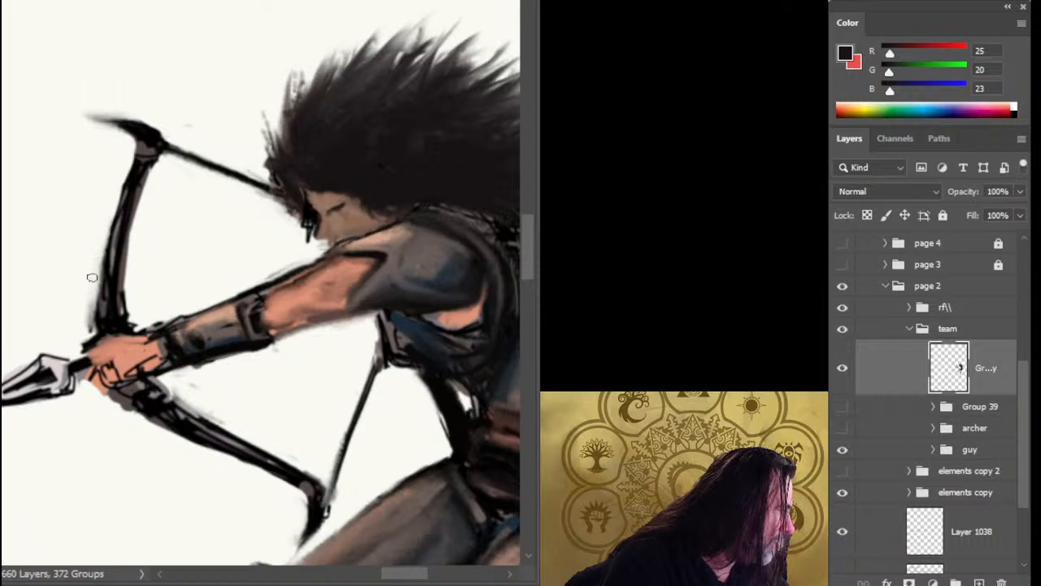
{"action": "left_click_drag", "start_coordinate": [94, 281], "coordinate": [90, 330]}
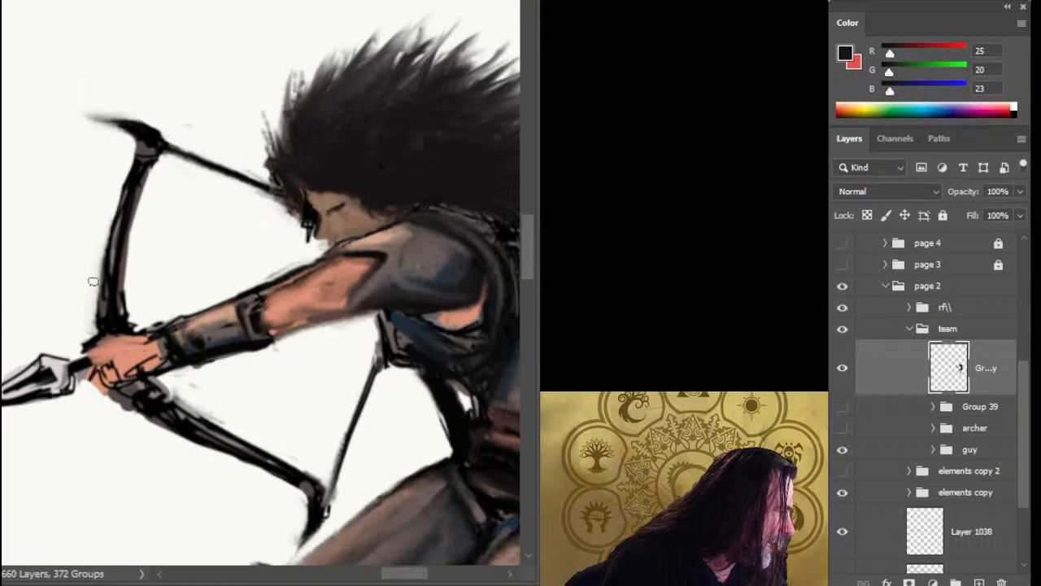
{"action": "left_click_drag", "start_coordinate": [211, 396], "coordinate": [248, 294]}
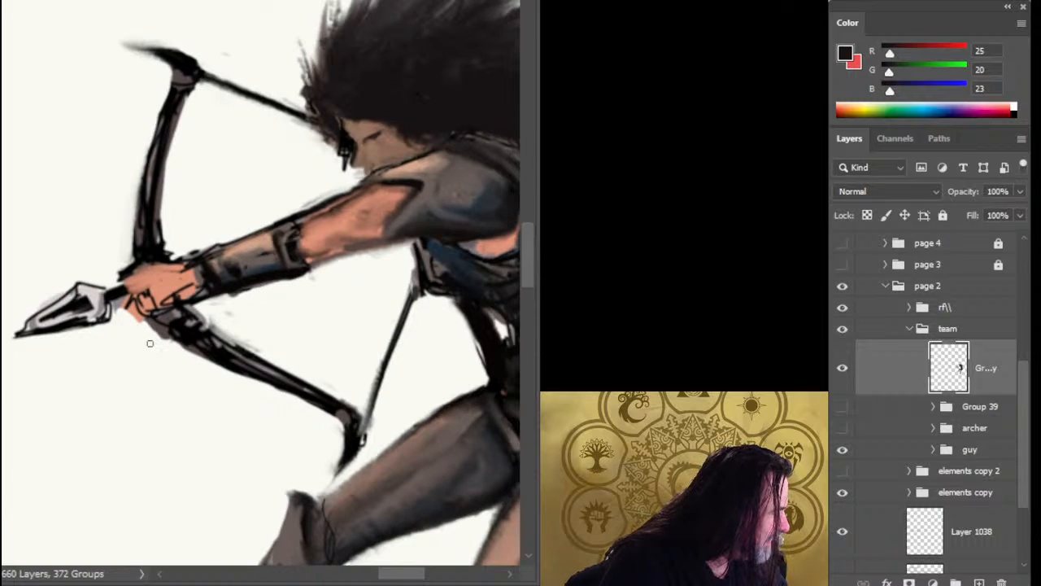
{"action": "left_click_drag", "start_coordinate": [150, 343], "coordinate": [242, 342]}
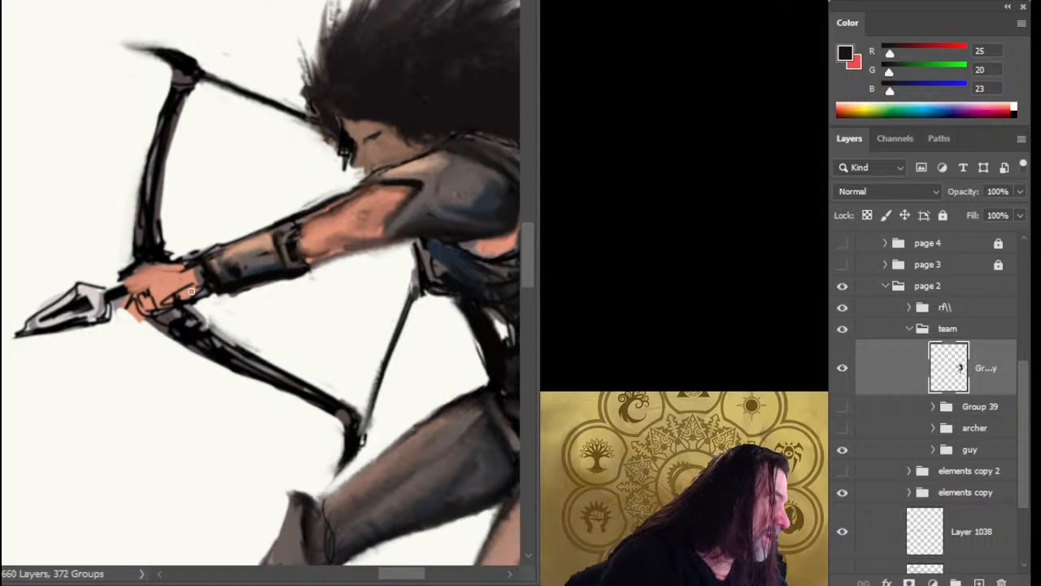
{"action": "left_click", "coordinate": [213, 254], "text": "alt"}
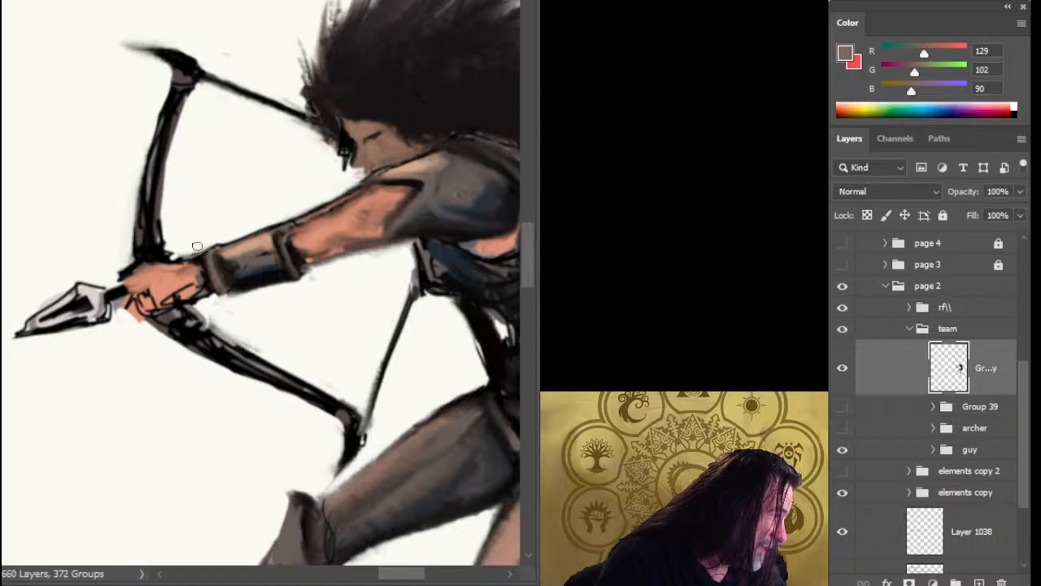
Lasso the arrowhead and shift it slightly toward the archer's hand.
{"action": "left_click_drag", "start_coordinate": [167, 326], "coordinate": [259, 248]}
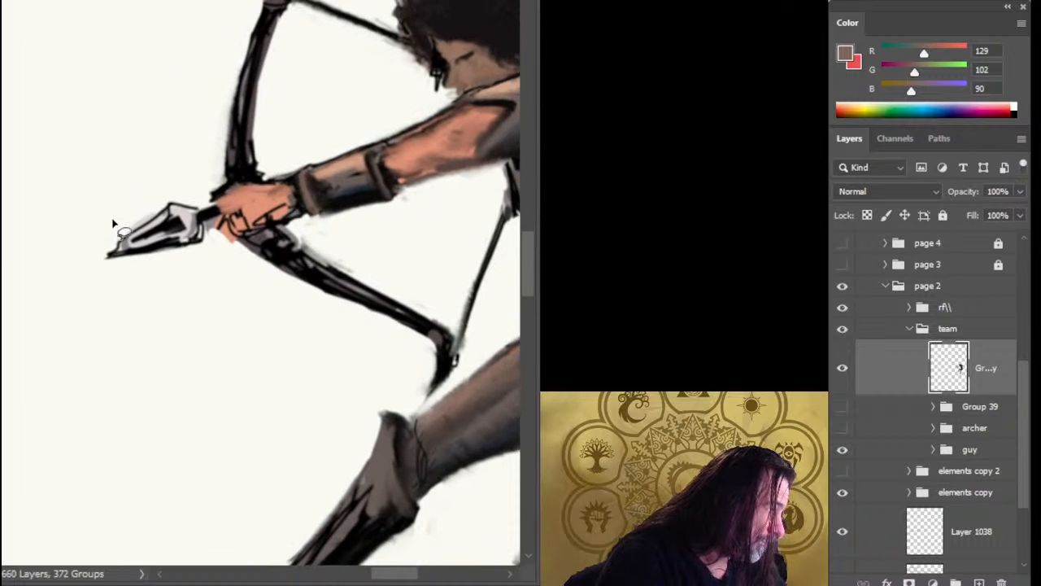
{"action": "mouse_move", "coordinate": [110, 195]}
{"action": "left_mouse_down"}
{"action": "mouse_move", "coordinate": [186, 285]}
{"action": "mouse_move", "coordinate": [236, 280]}
{"action": "mouse_move", "coordinate": [226, 323]}
{"action": "left_mouse_up"}
{"action": "key", "text": "ctrl+d"}
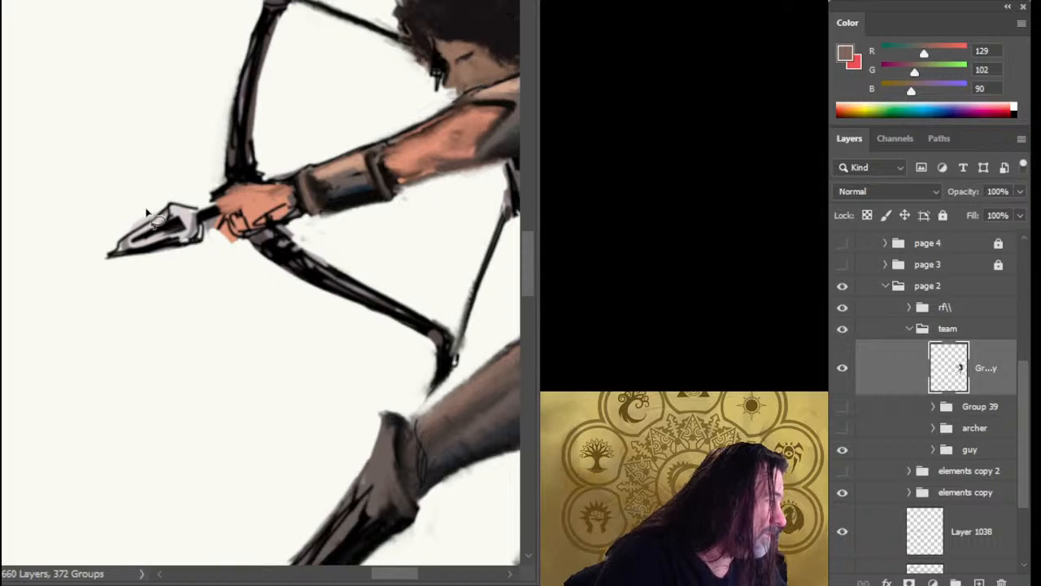
{"action": "mouse_move", "coordinate": [91, 189]}
{"action": "left_mouse_down"}
{"action": "mouse_move", "coordinate": [213, 269]}
{"action": "mouse_move", "coordinate": [239, 260]}
{"action": "left_mouse_up"}
{"action": "left_click_drag", "start_coordinate": [126, 178], "coordinate": [227, 192]}
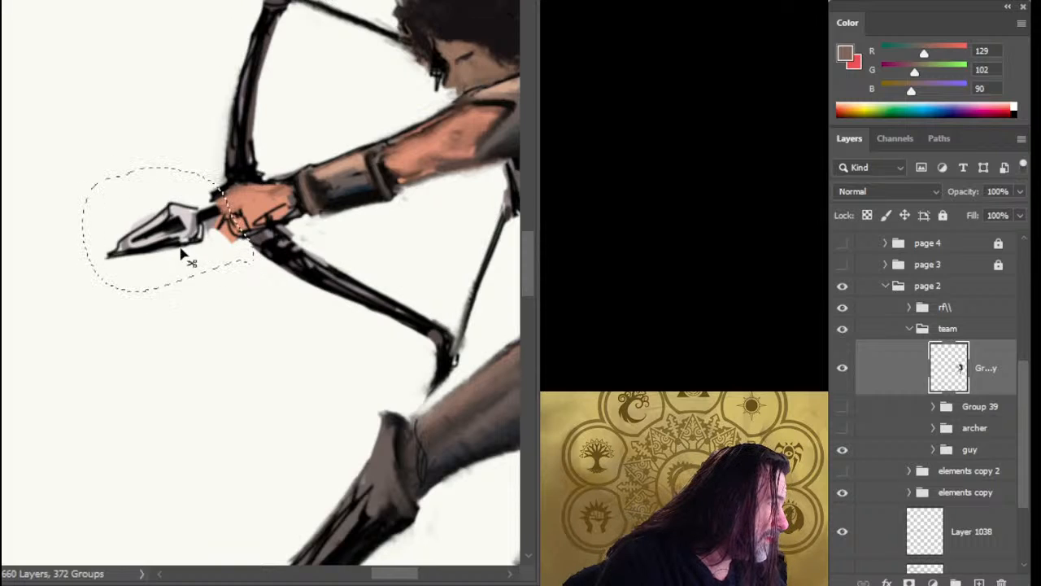
{"action": "mouse_move", "coordinate": [181, 250]}
{"action": "left_mouse_down"}
{"action": "mouse_move", "coordinate": [196, 242]}
{"action": "mouse_move", "coordinate": [186, 250]}
{"action": "left_mouse_up"}
{"action": "key", "text": "ctrl+d"}
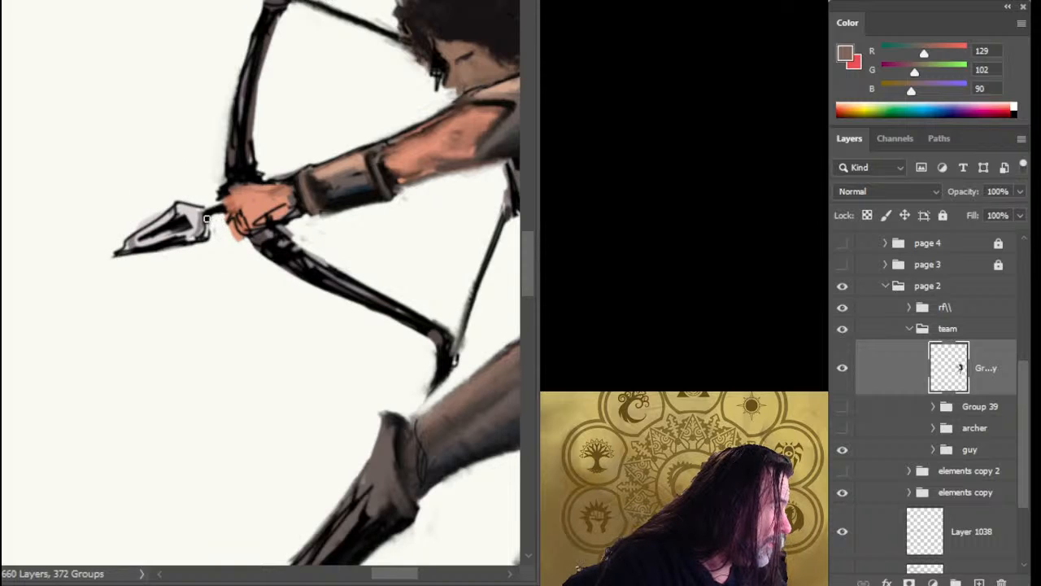
Touch up the short arrow shaft beside the hand with sampled greys (RGB 171, 172, 167 and 131, 132, 128) and black.
{"action": "left_click", "coordinate": [216, 210], "text": "alt"}
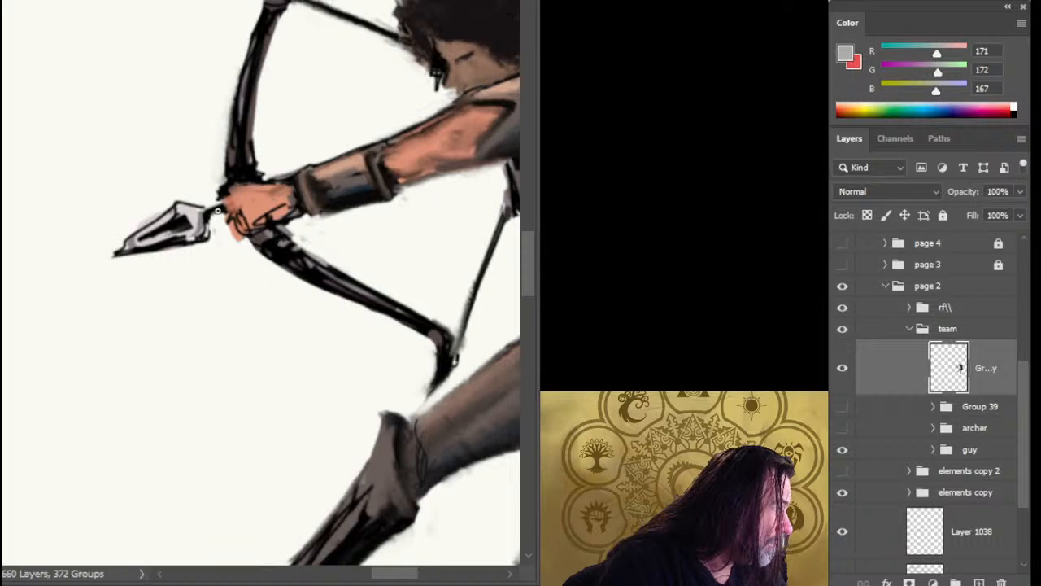
{"action": "left_click", "coordinate": [218, 210], "text": "alt"}
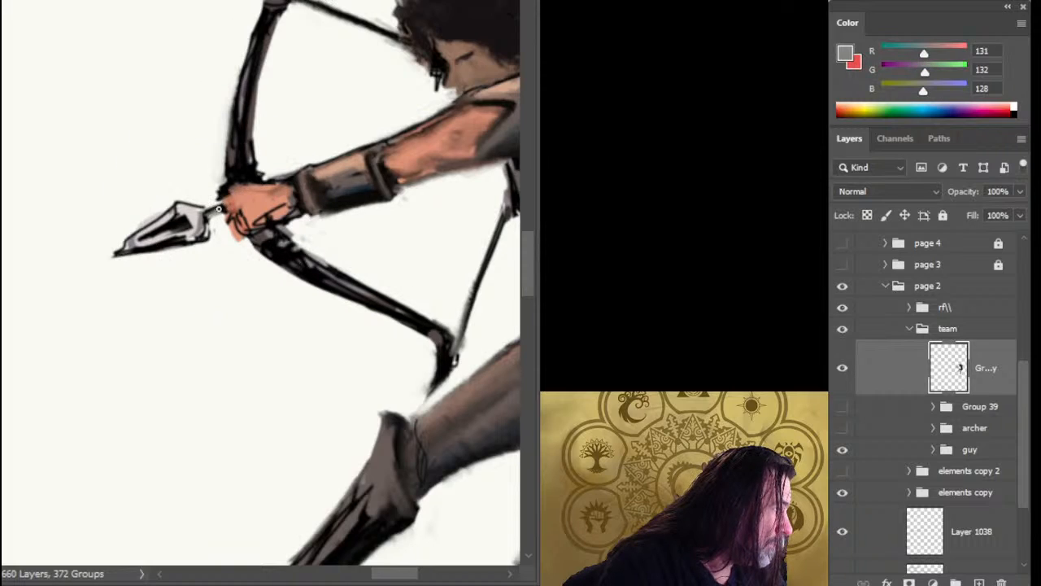
{"action": "left_click", "coordinate": [231, 191], "text": "alt"}
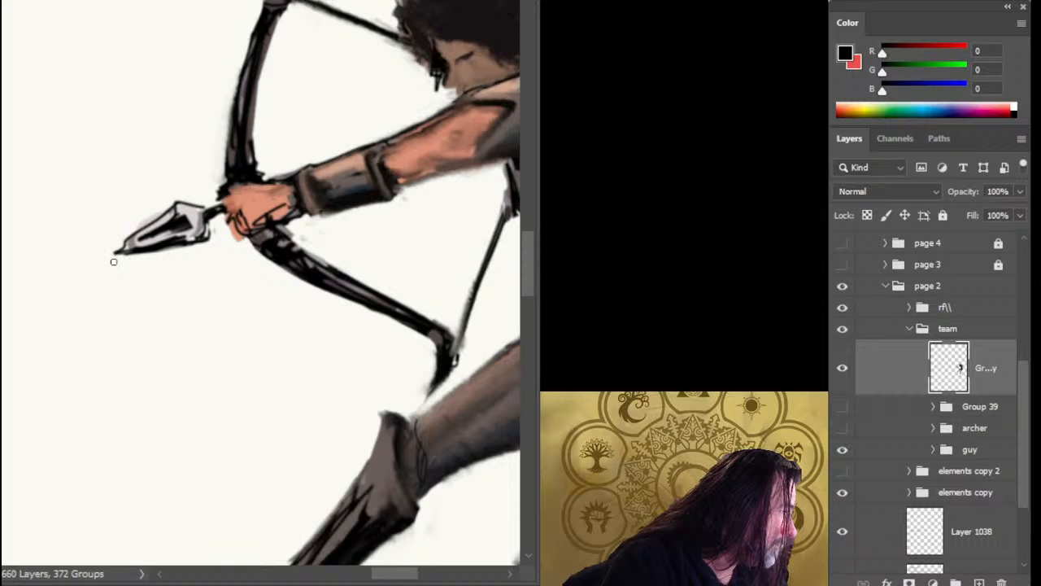
Lasso the arrowhead and scale it down to about two-thirds, keeping it against the shaft.
{"action": "key", "text": "l"}
{"action": "mouse_move", "coordinate": [147, 191]}
{"action": "left_mouse_down"}
{"action": "mouse_move", "coordinate": [156, 270]}
{"action": "mouse_move", "coordinate": [218, 241]}
{"action": "left_mouse_up"}
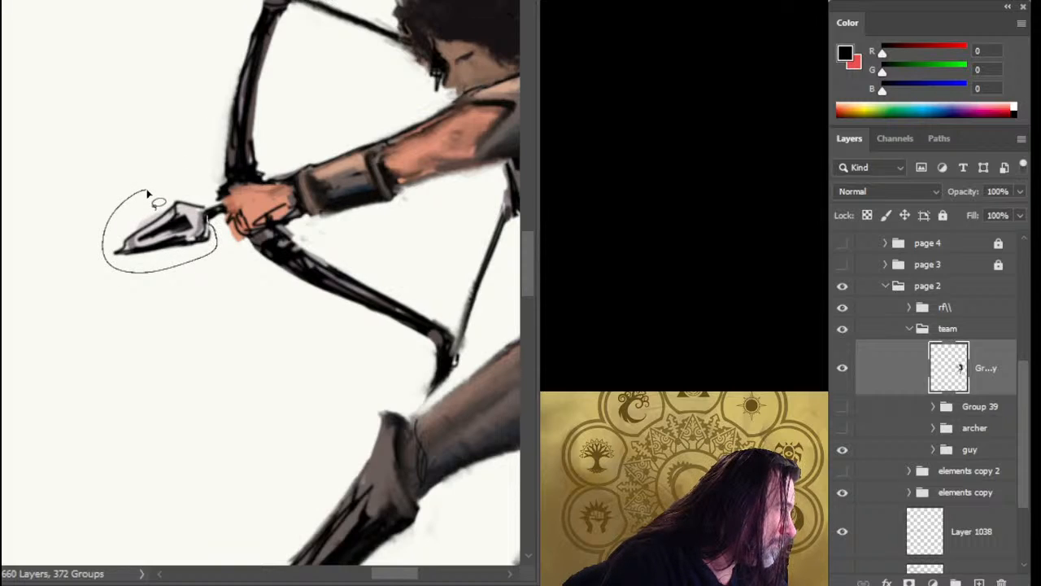
{"action": "left_click_drag", "start_coordinate": [147, 193], "coordinate": [146, 192]}
{"action": "key", "text": "ctrl+t"}
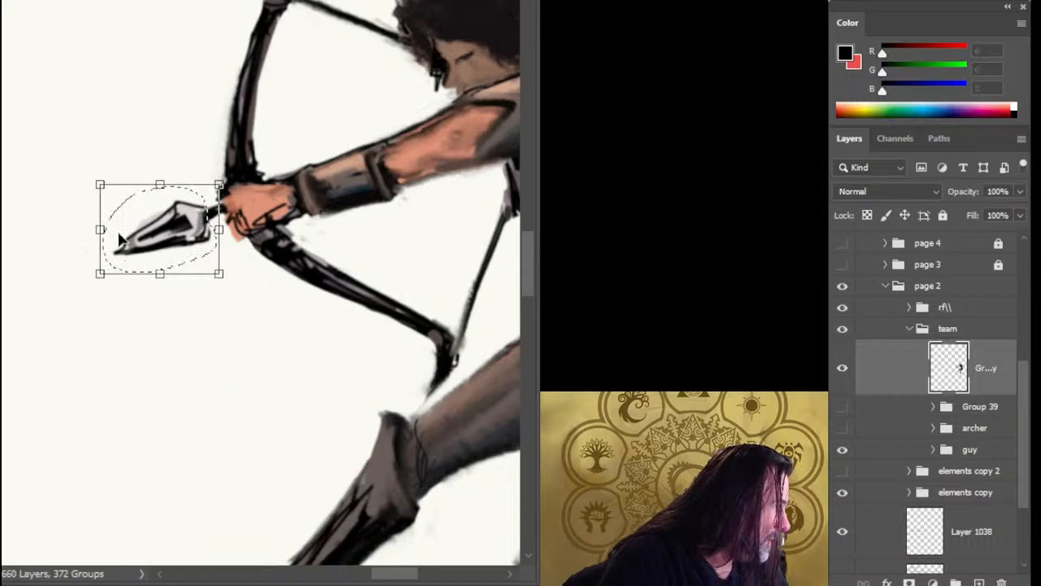
{"action": "left_click_drag", "start_coordinate": [100, 230], "coordinate": [180, 236]}
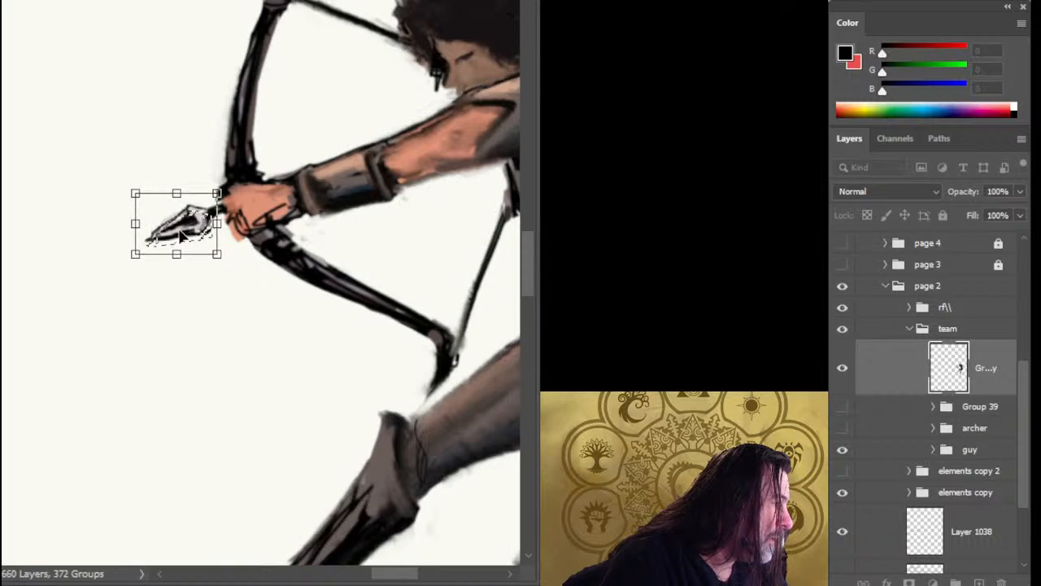
{"action": "key", "text": "Return"}
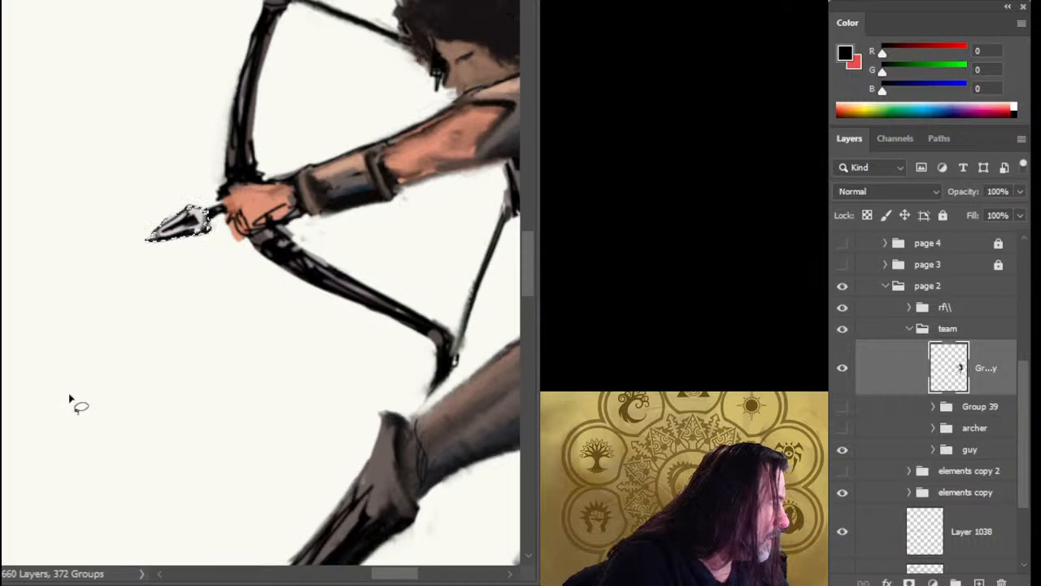
{"action": "key", "text": "ctrl+d"}
{"action": "key", "text": "b"}
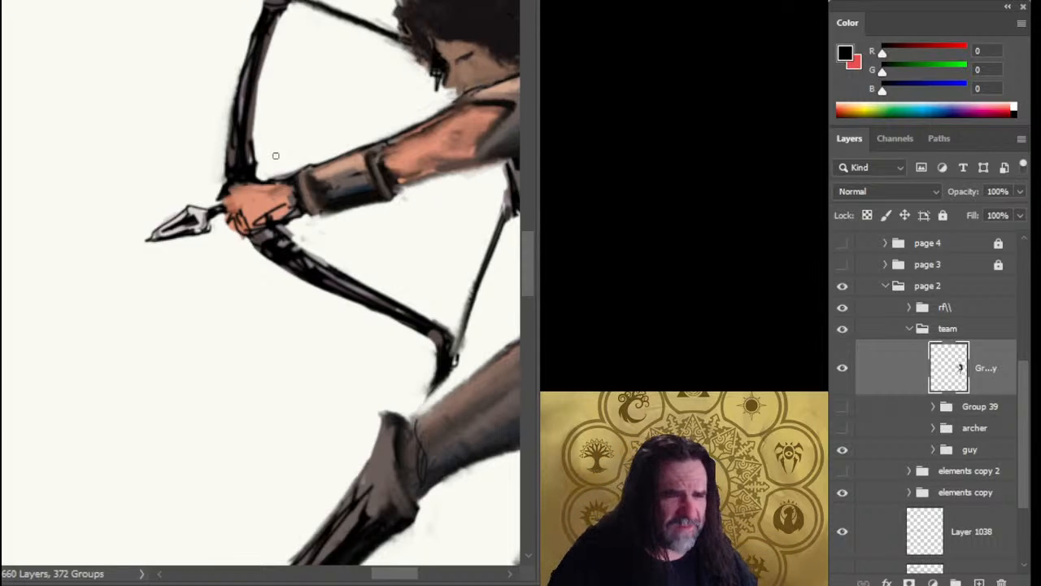
Cut the archer's legs, hips and pouch out of the figure and paste them onto their own layer just above Group 39.
{"action": "left_click_drag", "start_coordinate": [383, 256], "coordinate": [133, 160]}
{"action": "left_click", "coordinate": [382, 271], "text": "alt"}
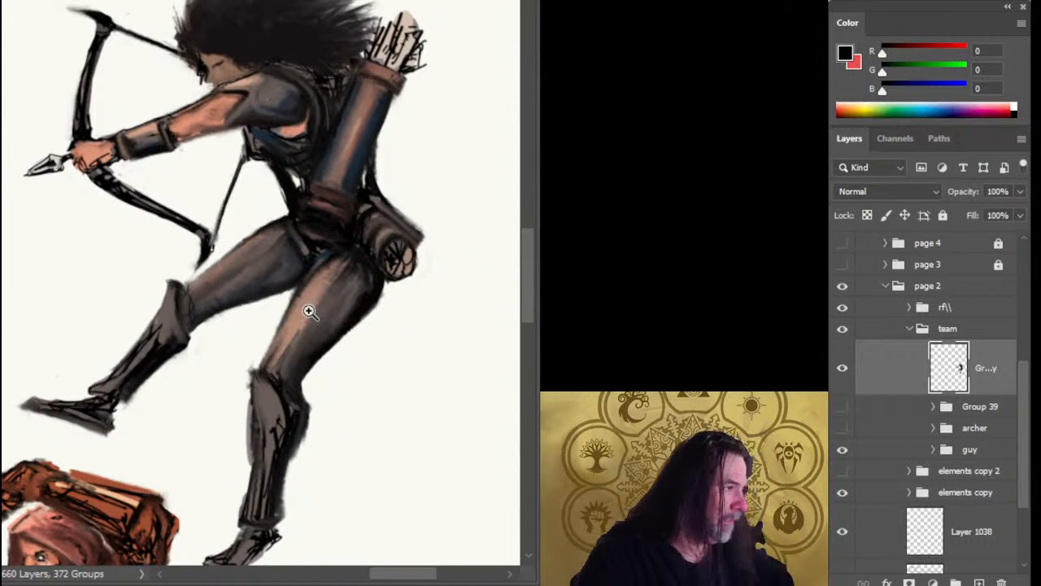
{"action": "mouse_move", "coordinate": [217, 353]}
{"action": "left_mouse_down"}
{"action": "mouse_move", "coordinate": [242, 293]}
{"action": "mouse_move", "coordinate": [205, 295]}
{"action": "left_mouse_up"}
{"action": "mouse_move", "coordinate": [103, 288]}
{"action": "left_mouse_down"}
{"action": "mouse_move", "coordinate": [81, 388]}
{"action": "mouse_move", "coordinate": [262, 512]}
{"action": "mouse_move", "coordinate": [364, 425]}
{"action": "mouse_move", "coordinate": [376, 297]}
{"action": "mouse_move", "coordinate": [401, 238]}
{"action": "mouse_move", "coordinate": [392, 178]}
{"action": "left_mouse_up"}
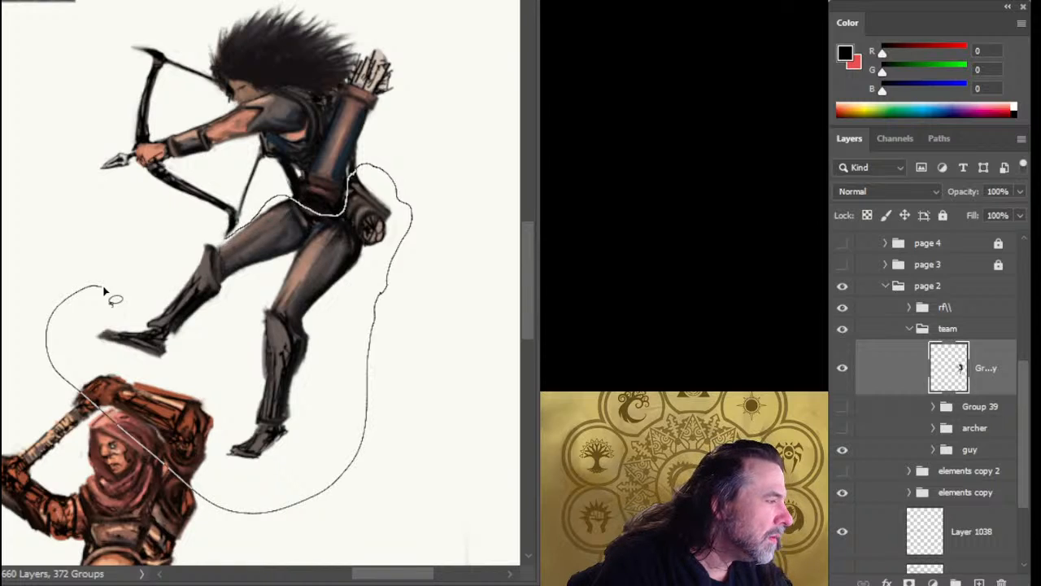
{"action": "left_click_drag", "start_coordinate": [104, 291], "coordinate": [281, 203]}
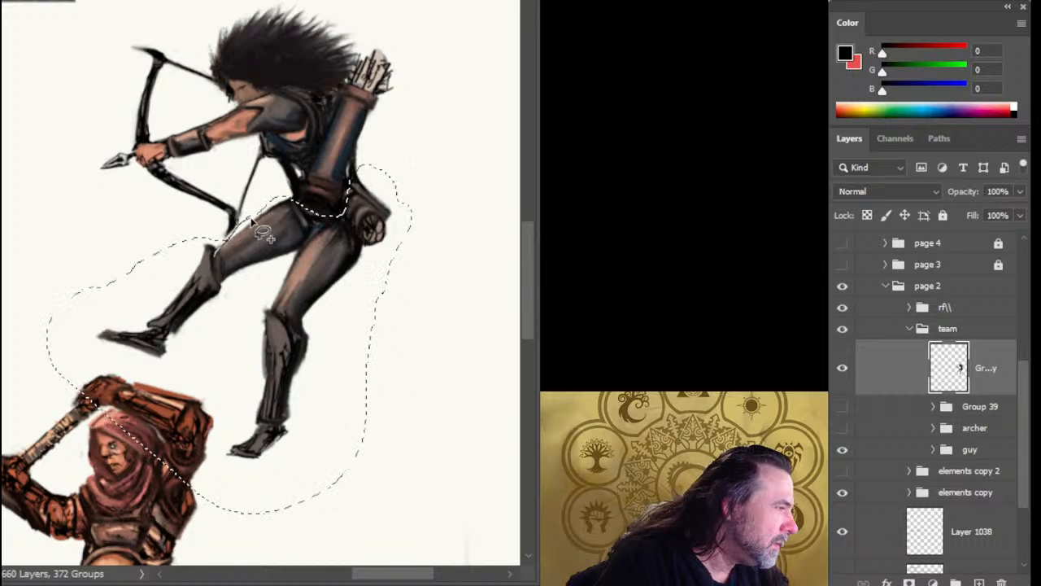
{"action": "key", "text": "ctrl+x"}
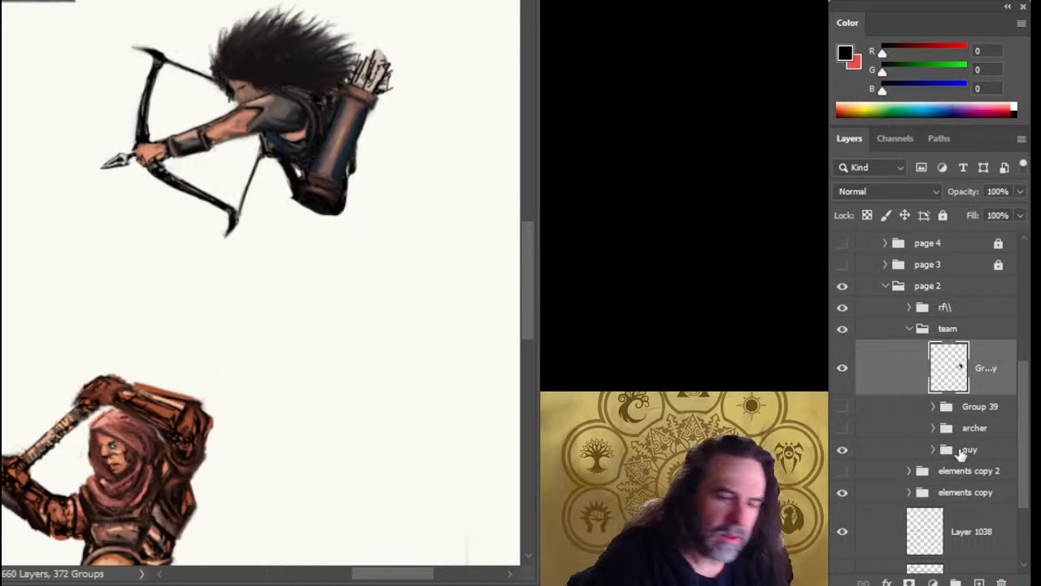
{"action": "left_click", "coordinate": [986, 407]}
{"action": "key", "text": "ctrl+v"}
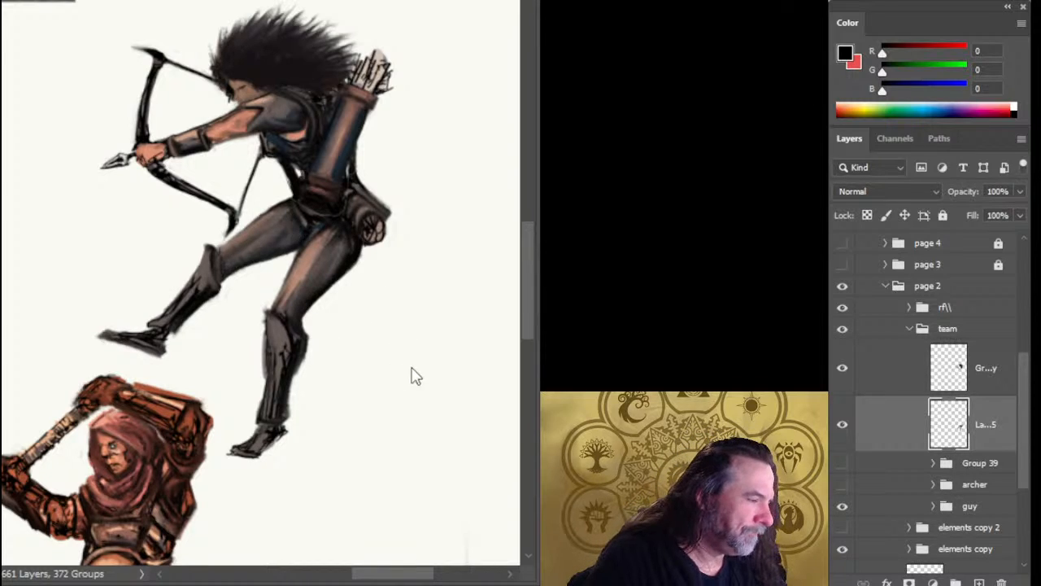
Enlarge the pasted legs slightly and nudge them into line with the archer's torso.
{"action": "key", "text": "ctrl+t"}
{"action": "left_click_drag", "start_coordinate": [245, 443], "coordinate": [246, 473]}
{"action": "key", "text": "shift+Up"}
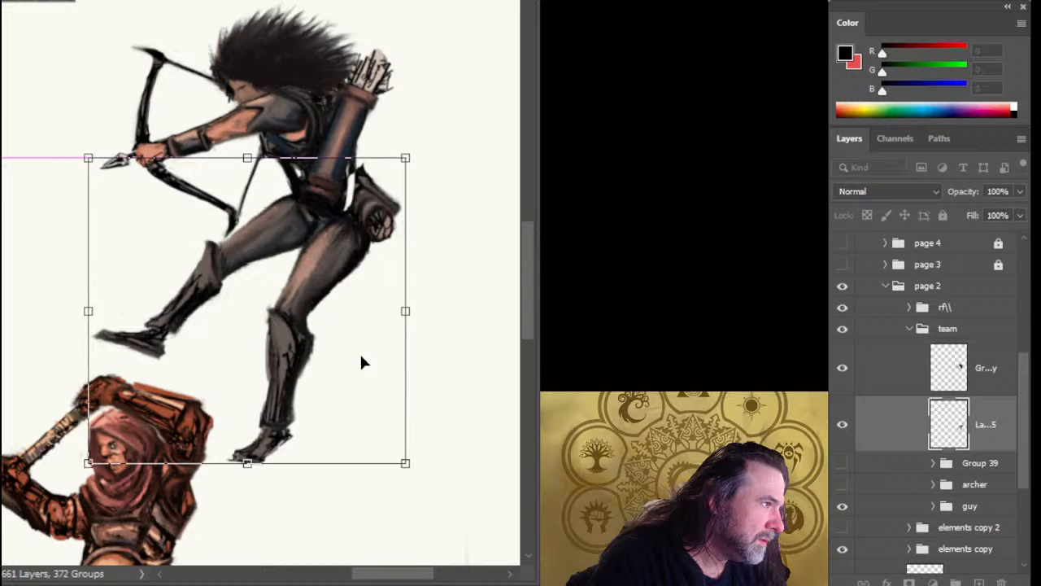
{"action": "left_click_drag", "start_coordinate": [361, 355], "coordinate": [362, 355]}
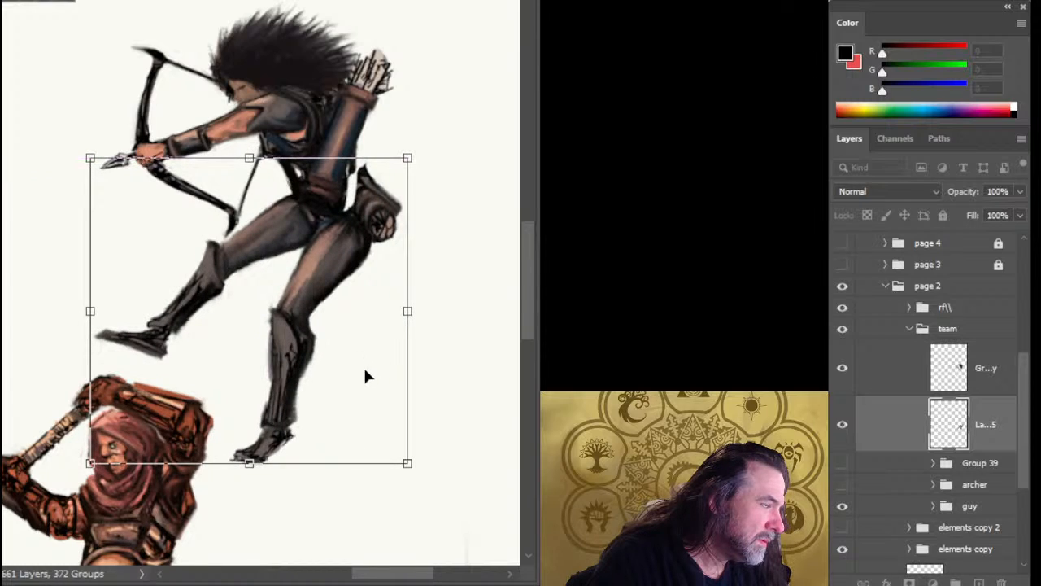
{"action": "key", "text": "Return"}
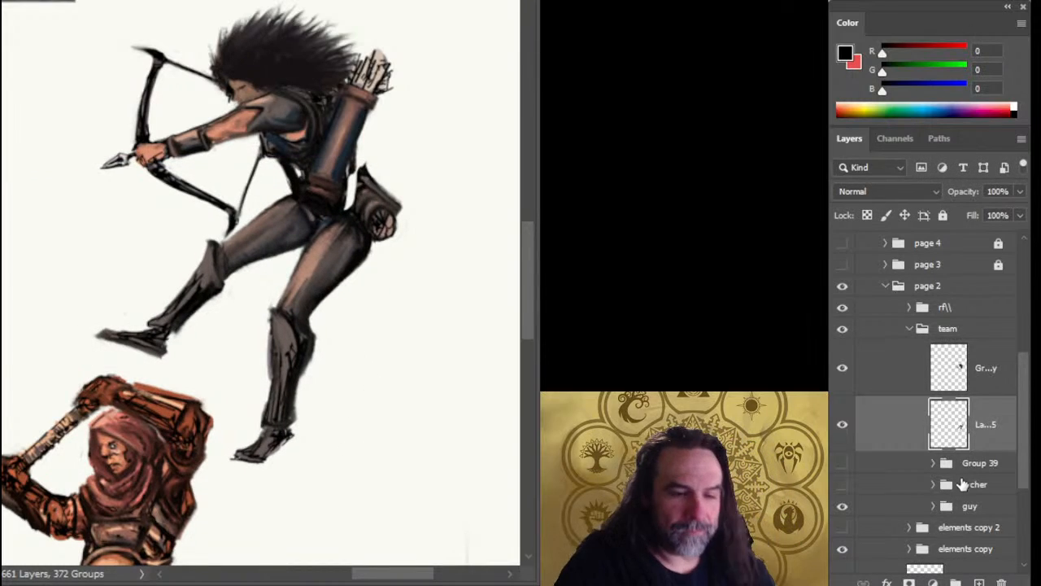
On a new layer above the legs, fill the waist gap beside the quiver with dark blue (RGB 28, 36, 44) and near-black (RGB 2, 2, 3).
{"action": "left_click", "coordinate": [978, 582]}
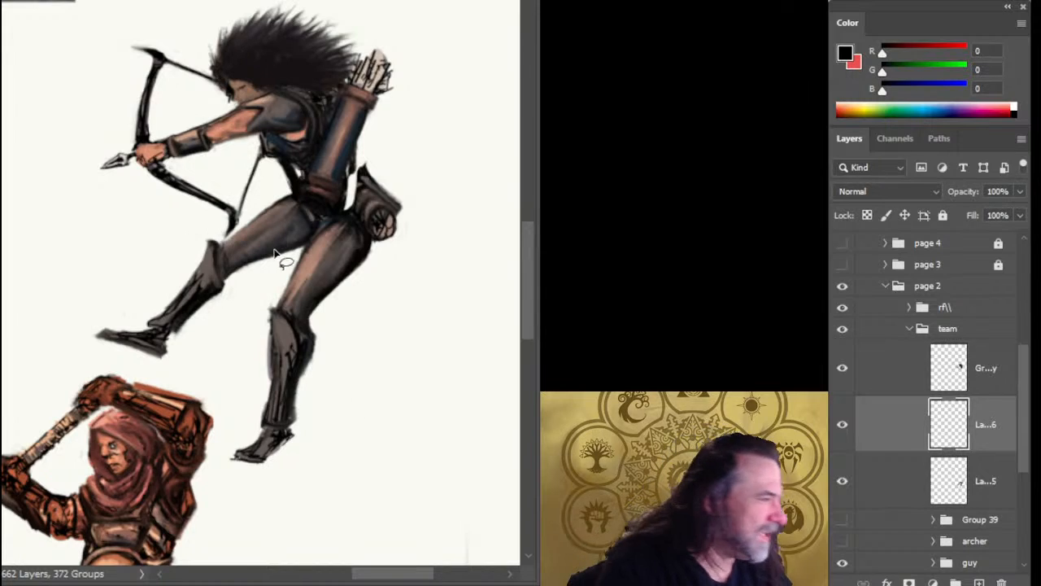
{"action": "left_click", "coordinate": [354, 210], "text": "alt"}
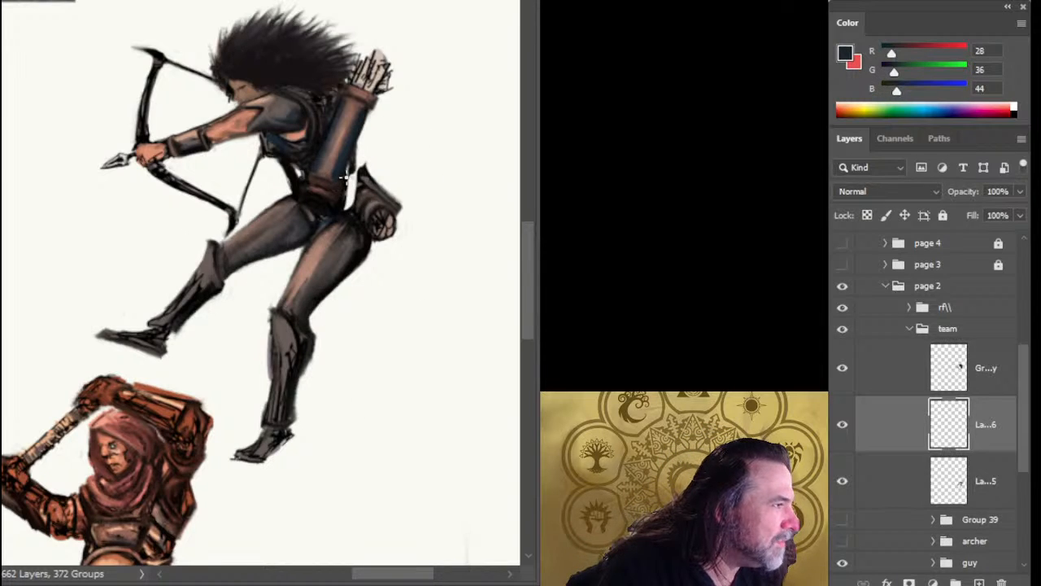
{"action": "left_click_drag", "start_coordinate": [348, 169], "coordinate": [356, 210]}
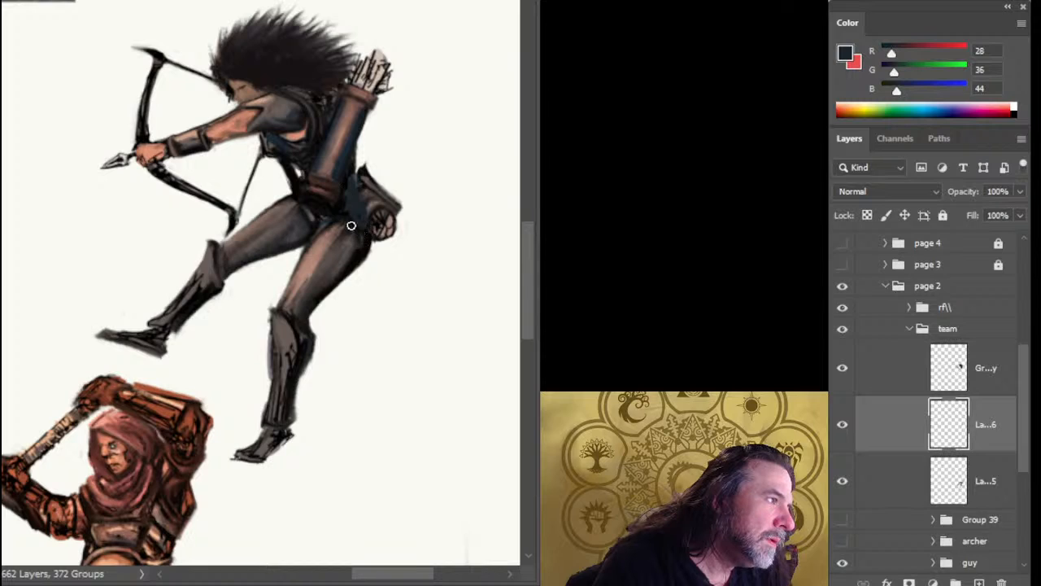
{"action": "left_click", "coordinate": [350, 205], "text": "alt"}
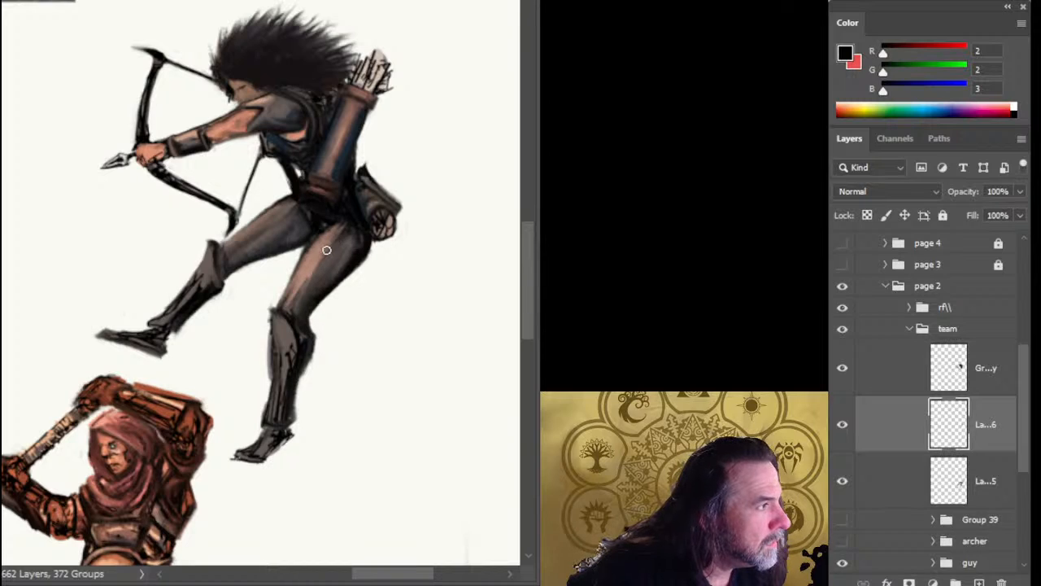
Blend the archer's hips below the belt with dark grey (RGB 65, 62, 59) and add a new layer above the torso layer.
{"action": "left_click", "coordinate": [320, 216], "text": "alt"}
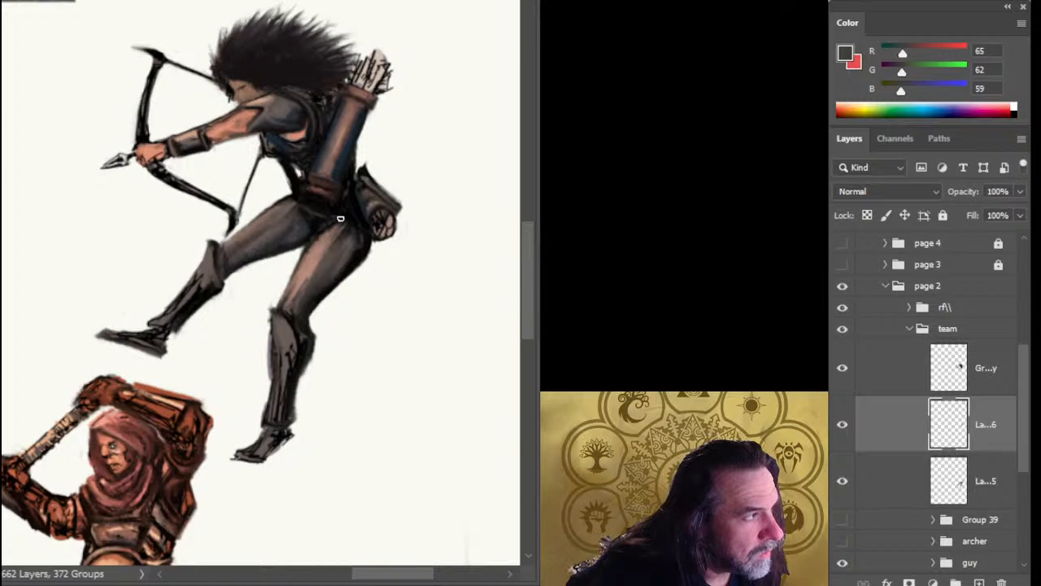
{"action": "left_click", "coordinate": [901, 366]}
{"action": "left_click", "coordinate": [979, 582]}
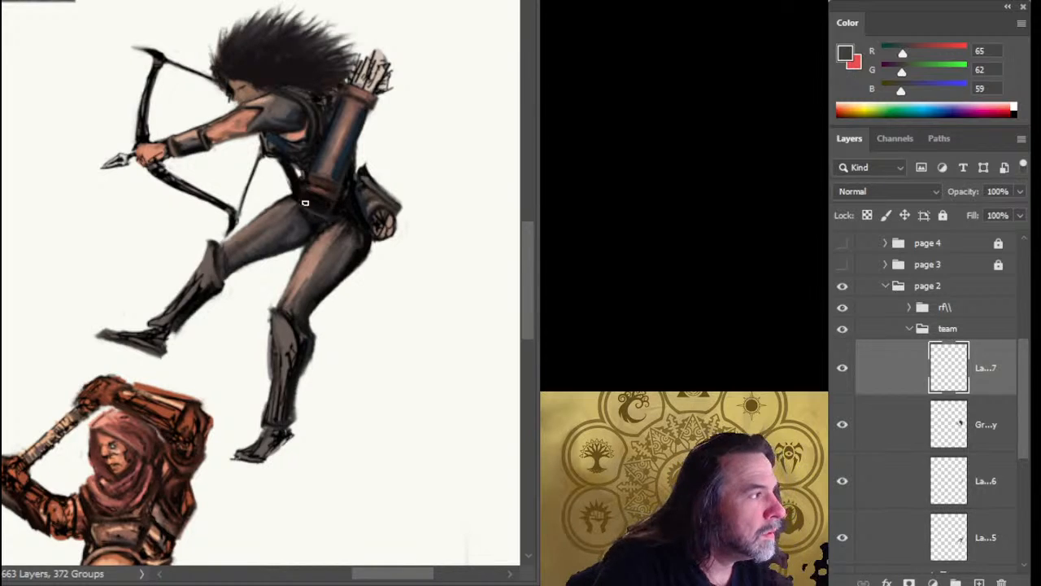
Shade the archer's rear hip and thigh with brown (RGB 147, 115, 101) and near-black (RGB 3, 3, 5), and merge the archer's separate layers into one.
{"action": "left_click", "coordinate": [331, 238], "text": "alt"}
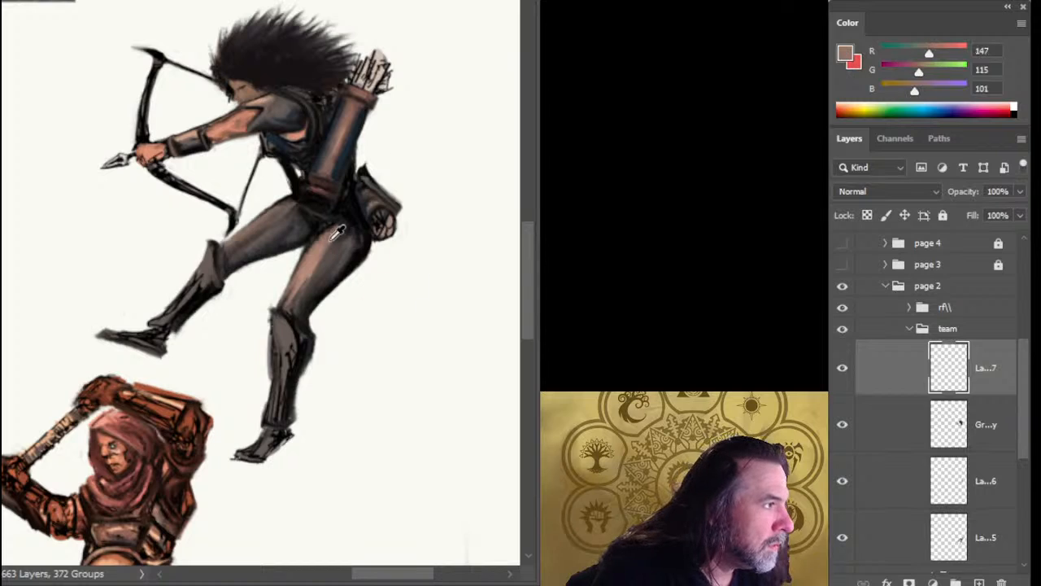
{"action": "left_click", "coordinate": [331, 239], "text": "alt"}
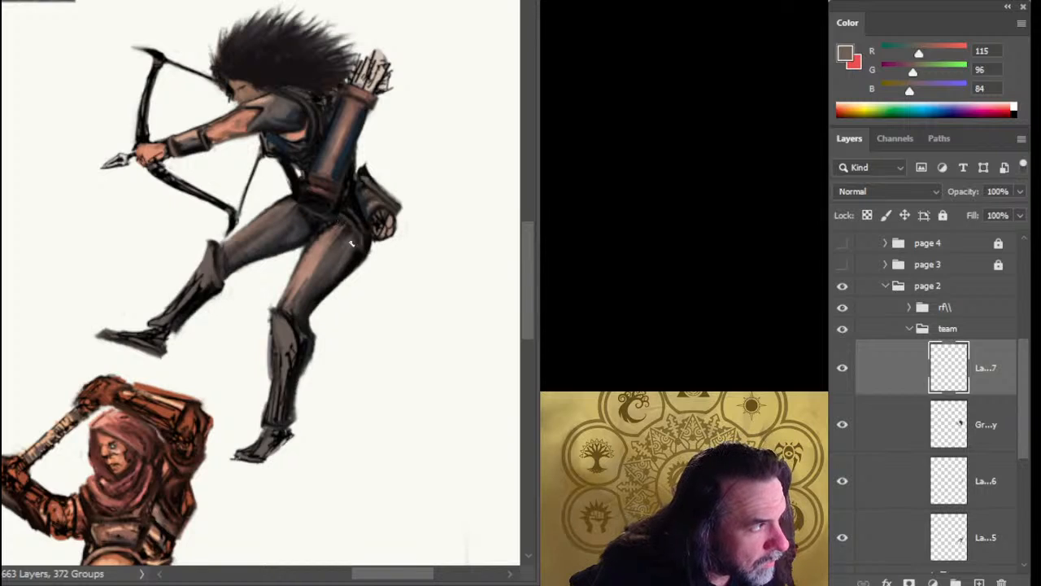
{"action": "left_click", "coordinate": [348, 209], "text": "alt"}
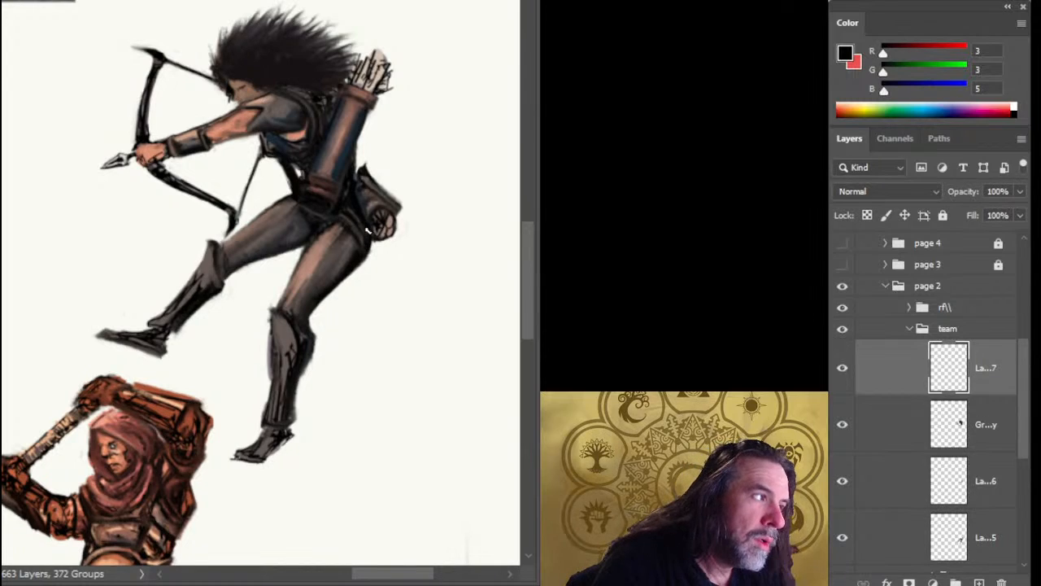
{"action": "left_click", "coordinate": [323, 243], "text": "alt"}
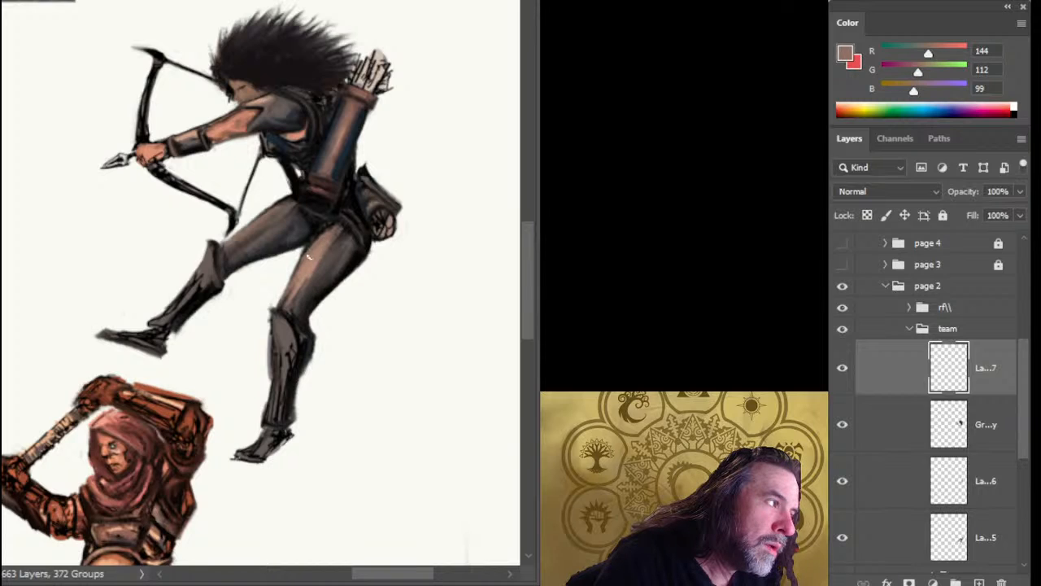
{"action": "left_click", "coordinate": [894, 538], "text": "shift"}
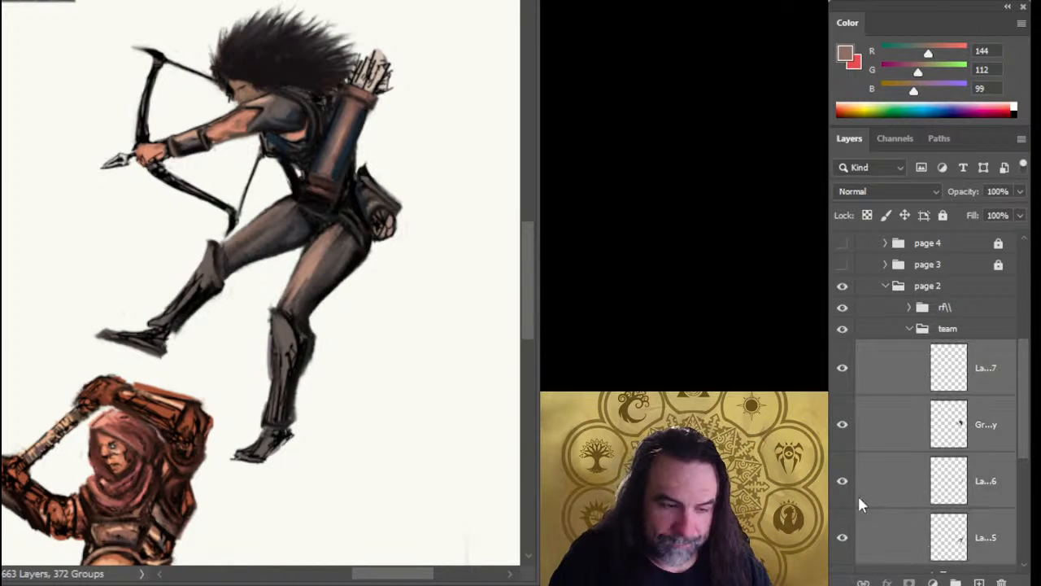
{"action": "key", "text": "ctrl+e"}
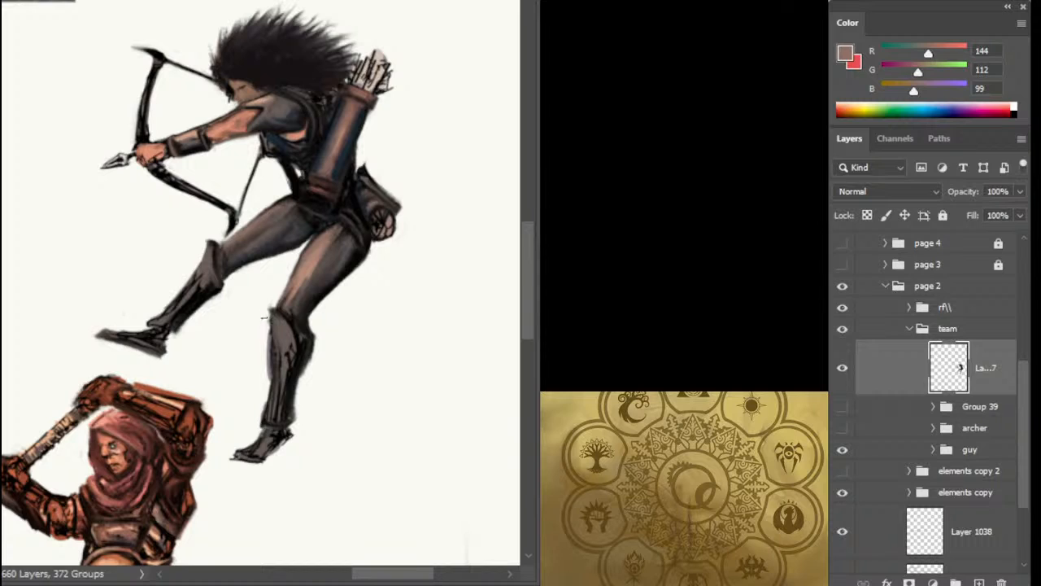
Paint over the sketch lines along the front of the archer's lower boot with grey-brown (RGB 105, 94, 88), smoothing its outline from knee to ankle.
{"action": "left_click", "coordinate": [282, 317], "text": "ctrl"}
{"action": "left_click_drag", "start_coordinate": [302, 372], "coordinate": [332, 281]}
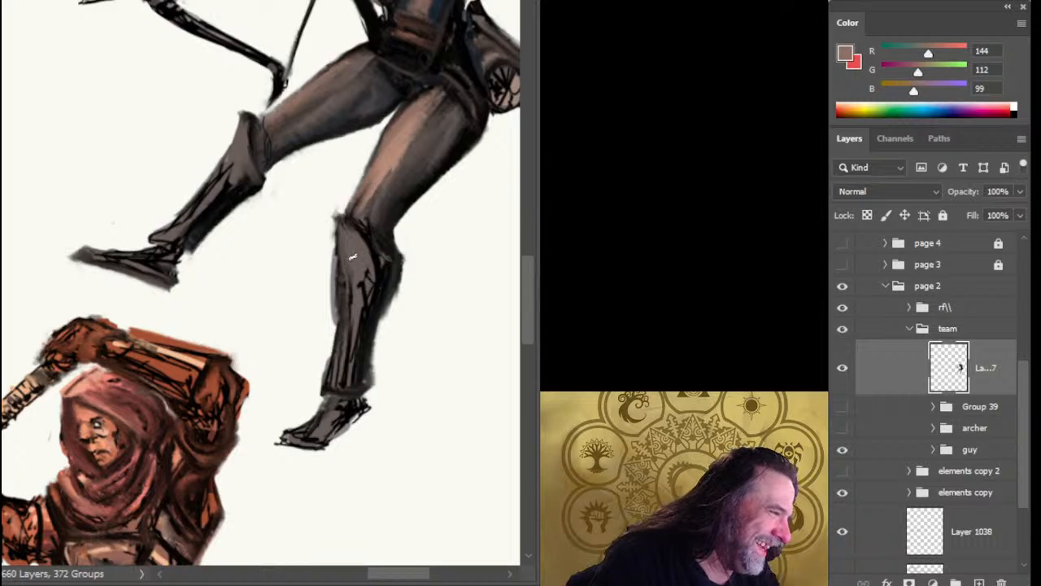
{"action": "left_click", "coordinate": [350, 257], "text": "alt"}
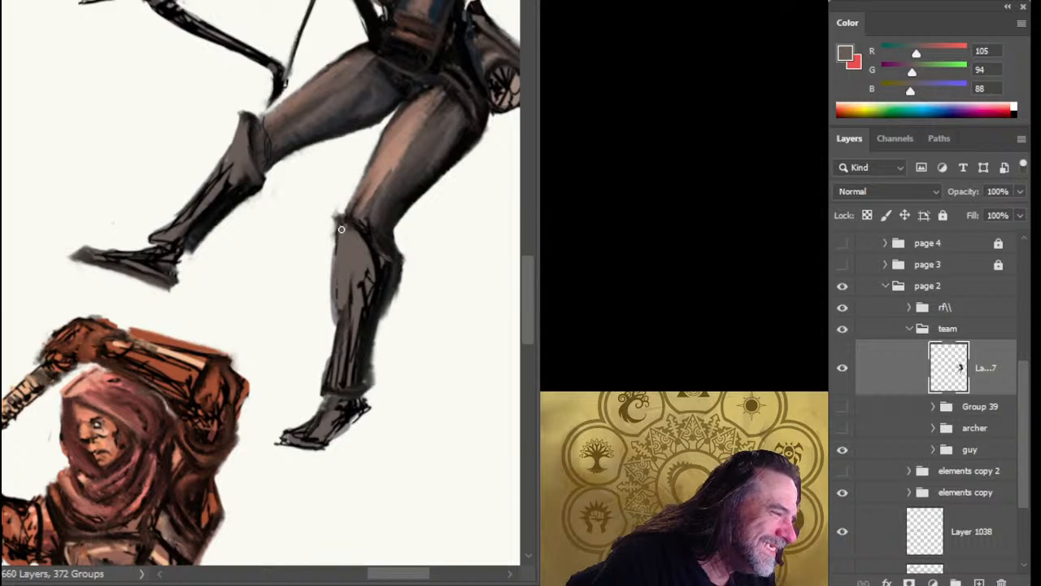
{"action": "left_click_drag", "start_coordinate": [341, 229], "coordinate": [333, 350]}
{"action": "left_click_drag", "start_coordinate": [339, 270], "coordinate": [331, 366]}
{"action": "left_click_drag", "start_coordinate": [339, 311], "coordinate": [334, 345]}
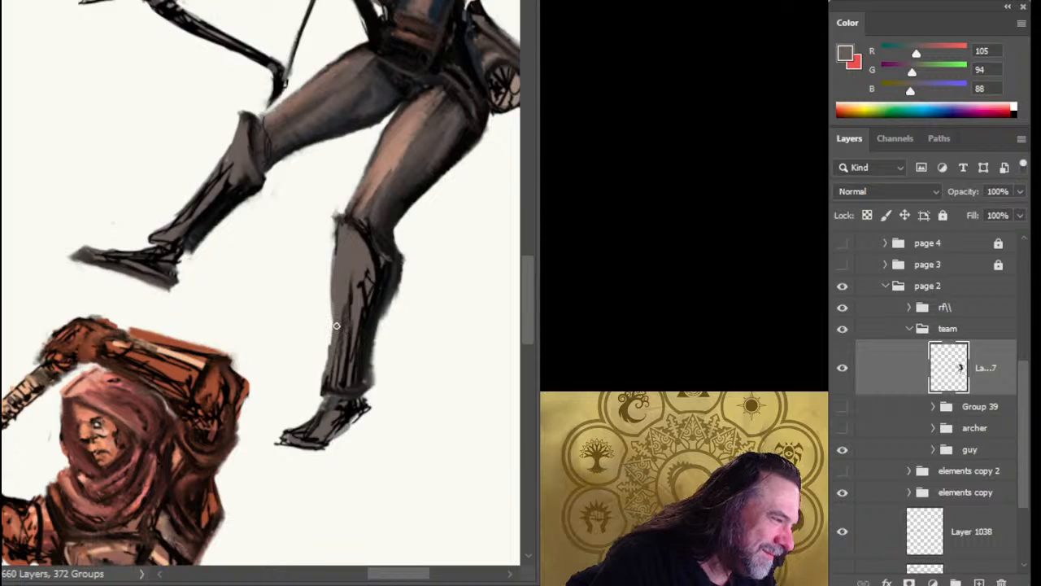
{"action": "left_click_drag", "start_coordinate": [339, 291], "coordinate": [334, 360]}
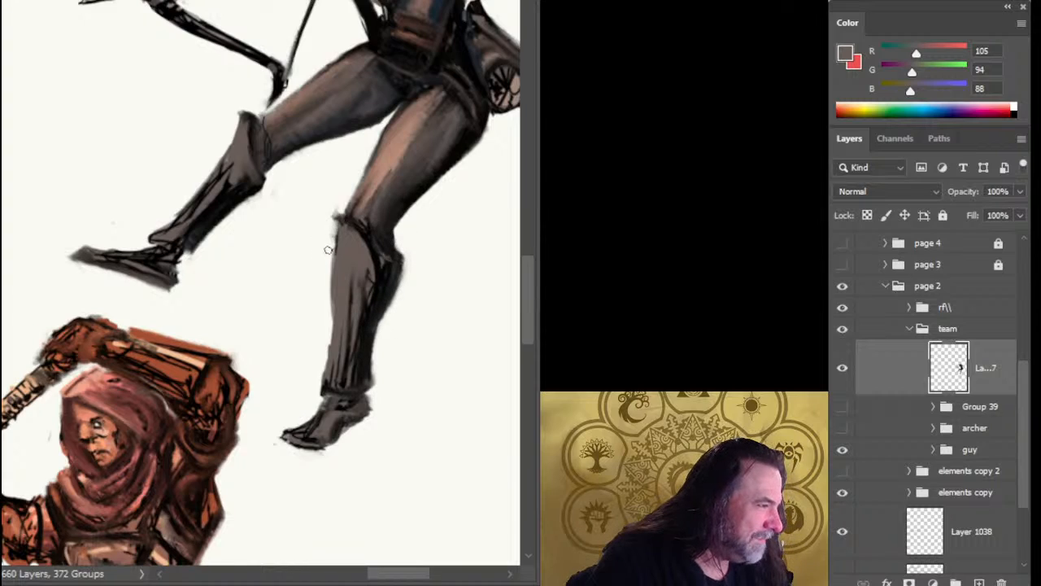
{"action": "left_click_drag", "start_coordinate": [342, 224], "coordinate": [336, 263]}
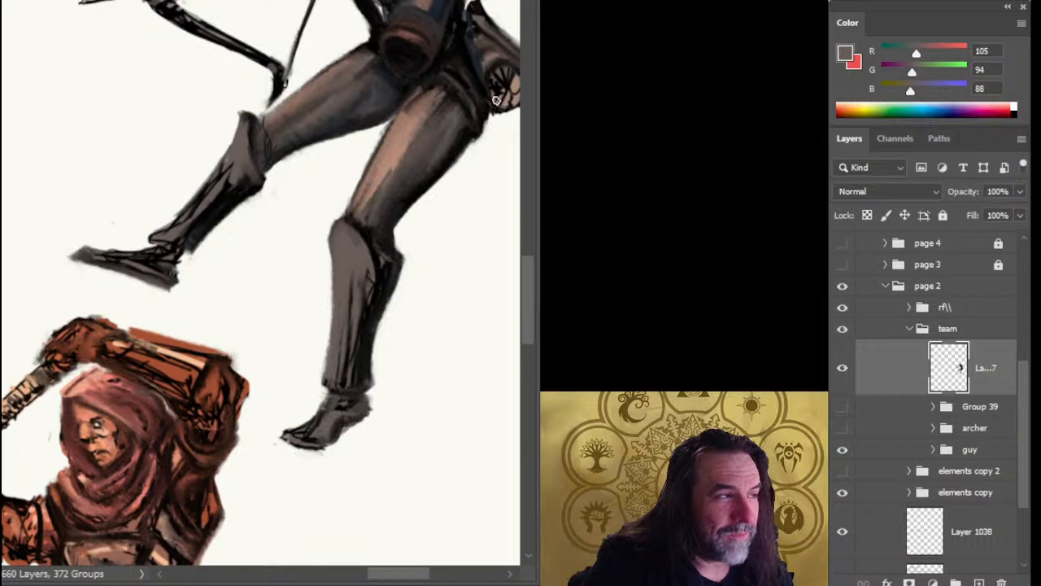
Repaint the skin patch below the archer's shoulder with muted brown (RGB 138, 106, 86).
{"action": "left_click_drag", "start_coordinate": [471, 151], "coordinate": [410, 198]}
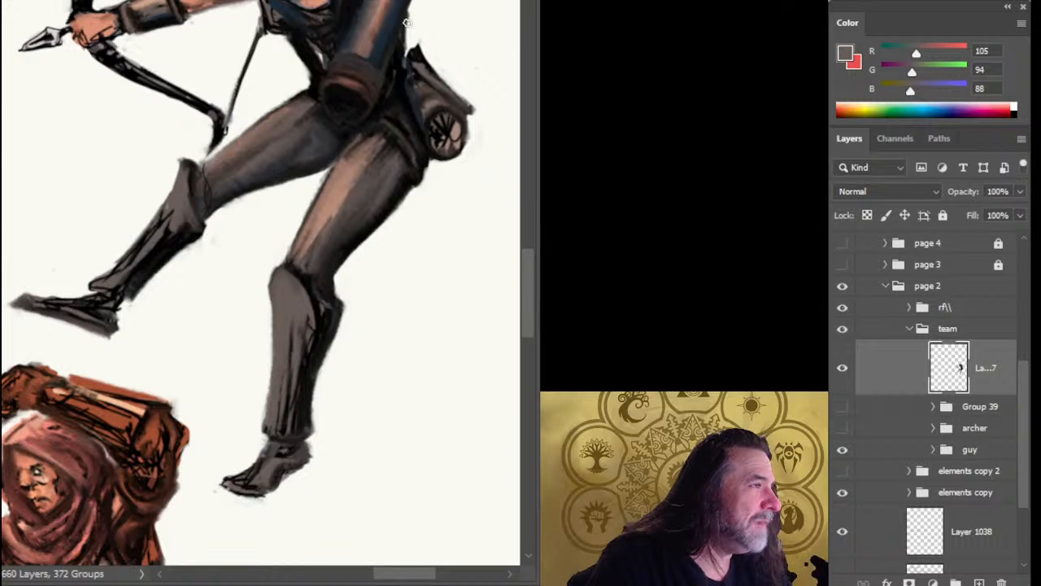
{"action": "left_click_drag", "start_coordinate": [419, 34], "coordinate": [387, 145]}
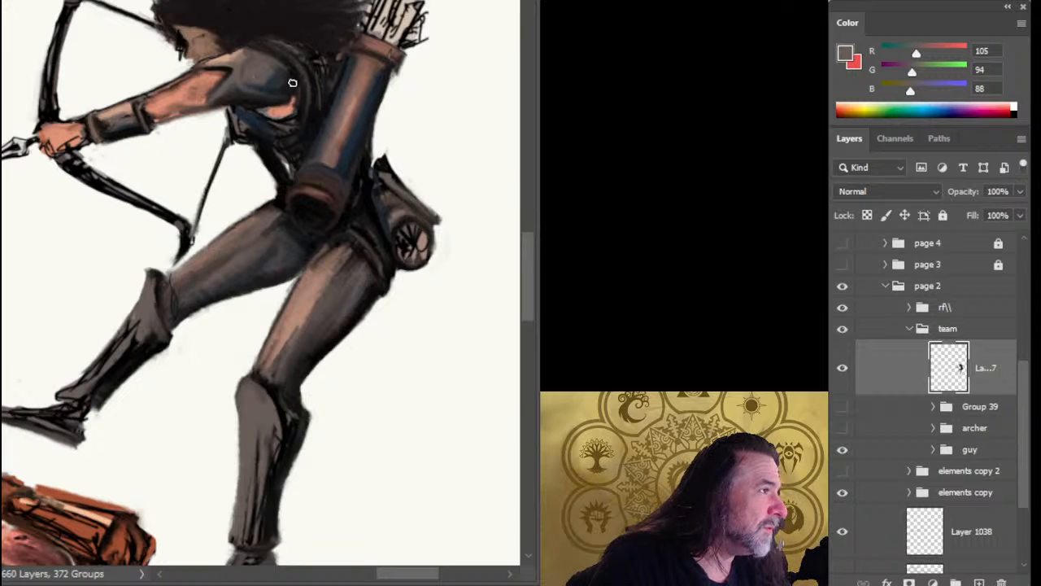
{"action": "left_click", "coordinate": [212, 44], "text": "alt"}
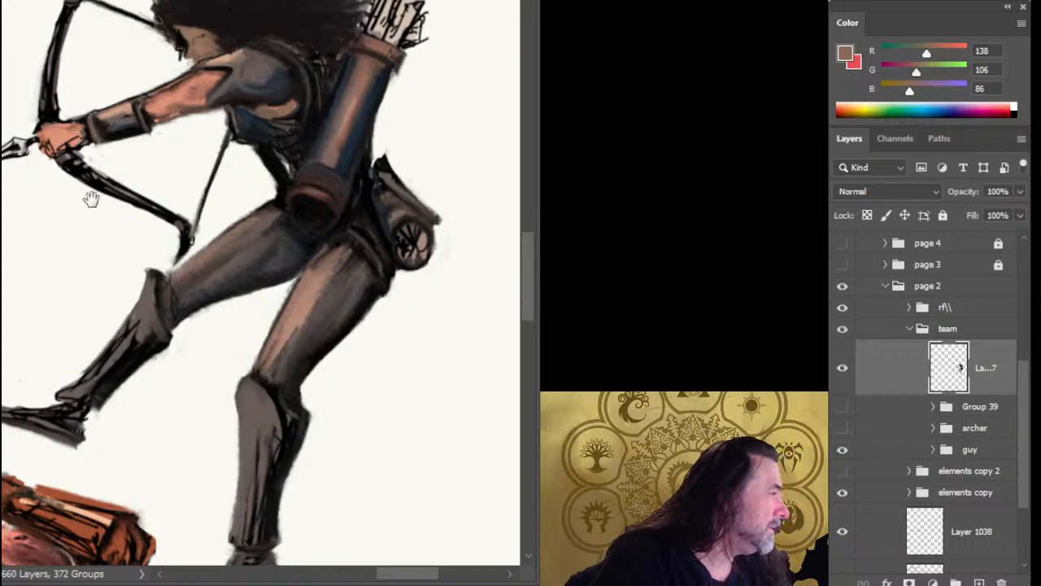
Repaint the archer's face and eye using a skin tone sampled from the reference photo (RGB 192, 137, 123) and off-white (RGB 249, 250, 243).
{"action": "left_click_drag", "start_coordinate": [91, 199], "coordinate": [133, 188]}
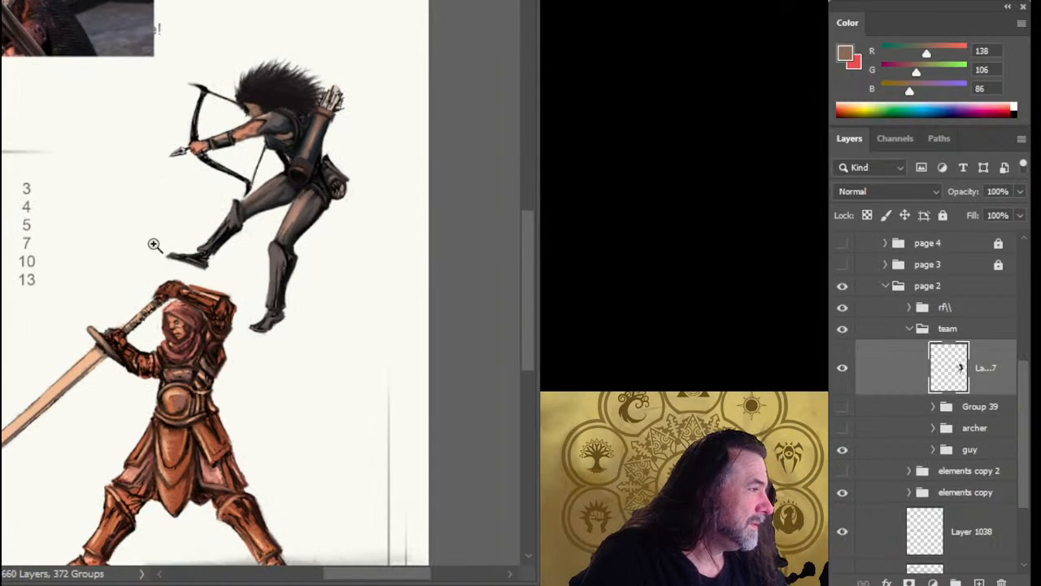
{"action": "left_click_drag", "start_coordinate": [229, 143], "coordinate": [251, 155]}
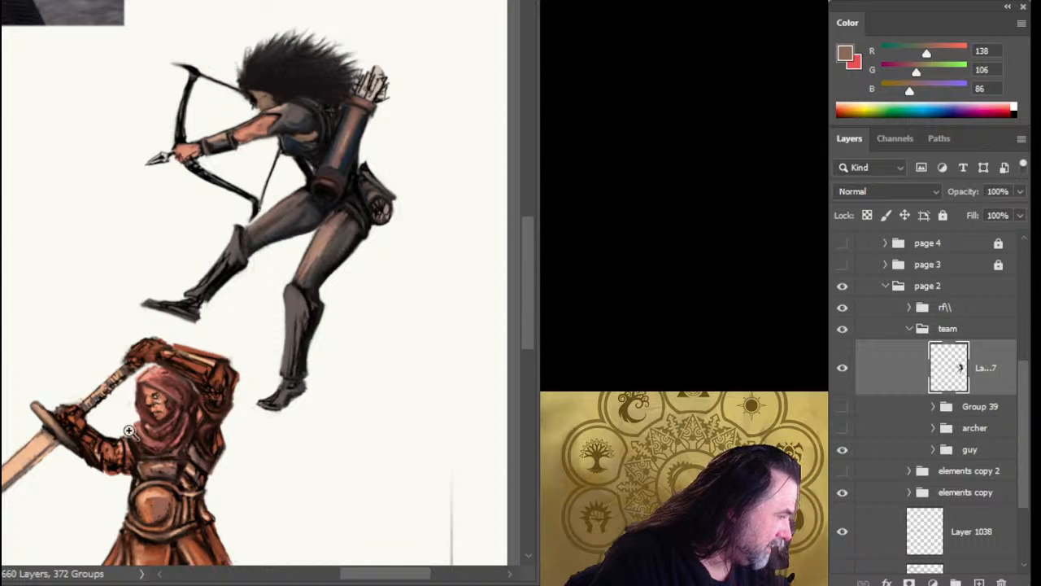
{"action": "left_click_drag", "start_coordinate": [184, 178], "coordinate": [340, 362]}
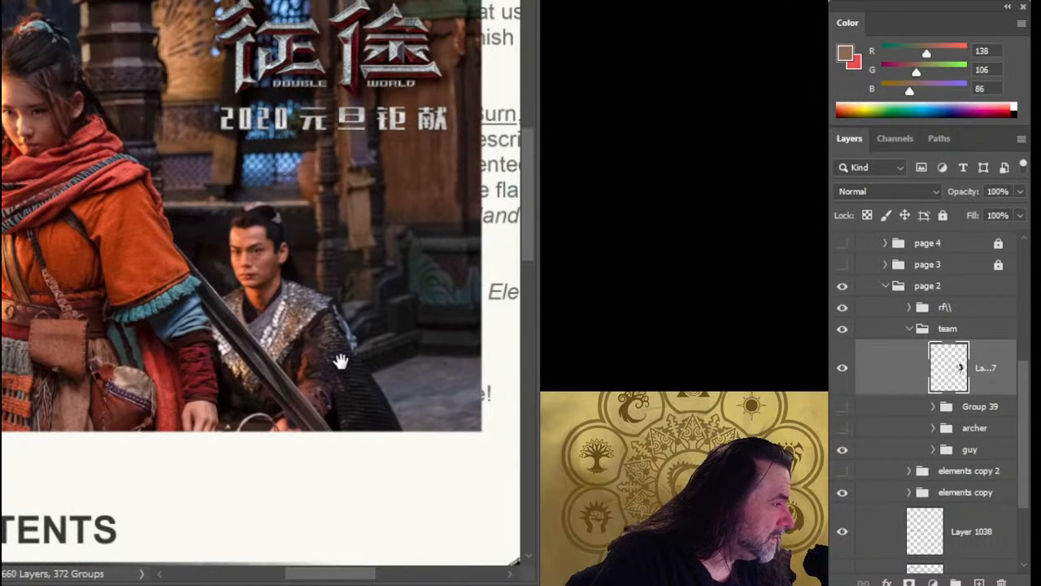
{"action": "left_click_drag", "start_coordinate": [260, 233], "coordinate": [263, 232]}
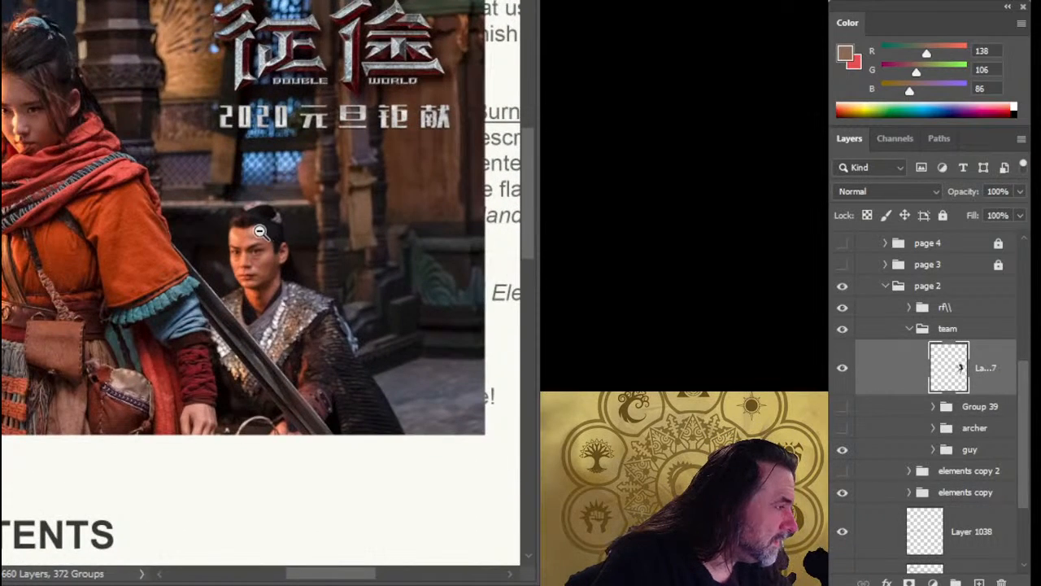
{"action": "left_click", "coordinate": [265, 220], "text": "alt"}
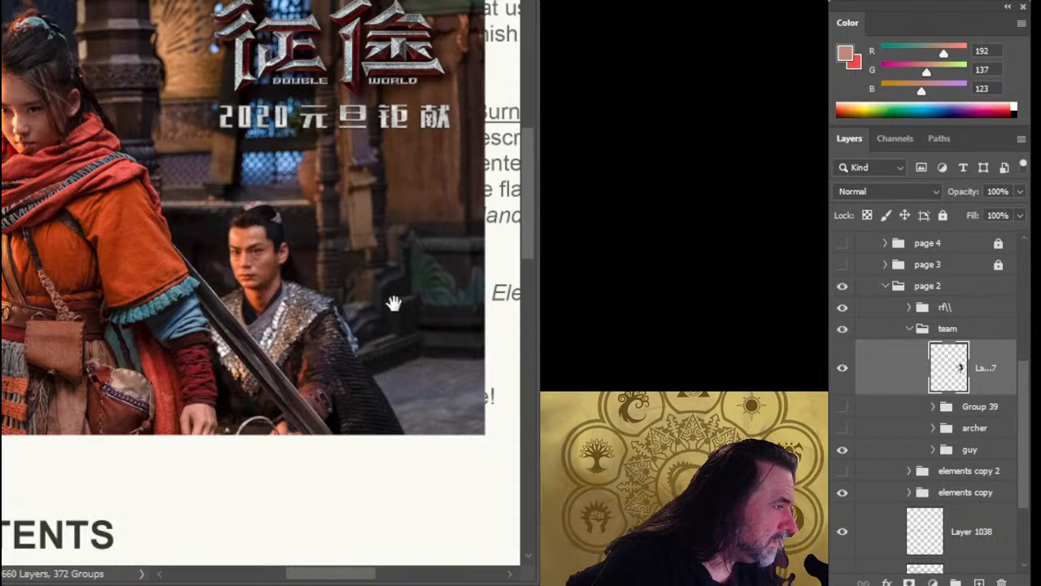
{"action": "left_click_drag", "start_coordinate": [393, 303], "coordinate": [395, 270]}
{"action": "left_click_drag", "start_coordinate": [167, 261], "coordinate": [206, 262]}
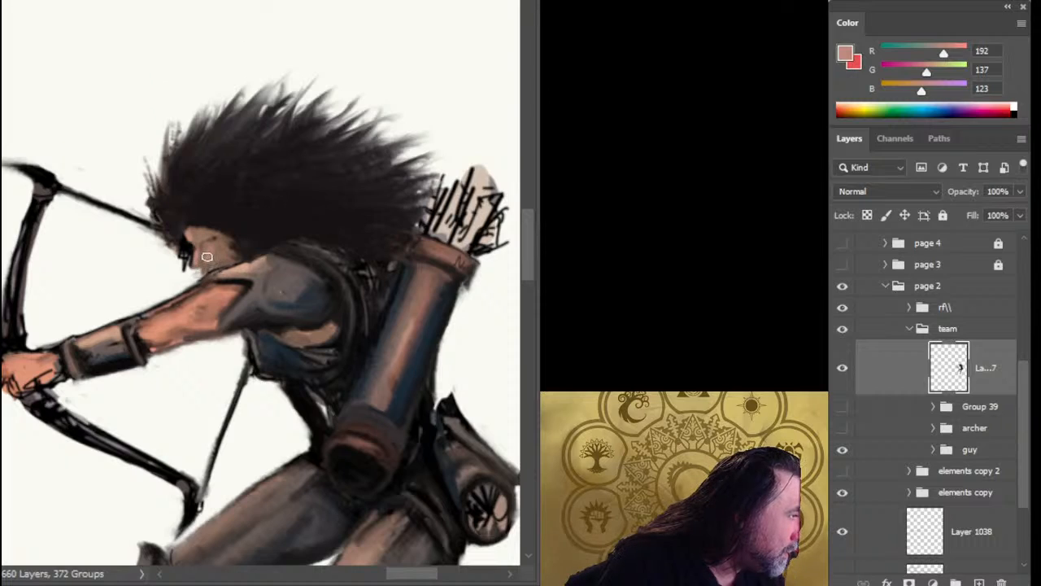
{"action": "left_click", "coordinate": [133, 263], "text": "alt"}
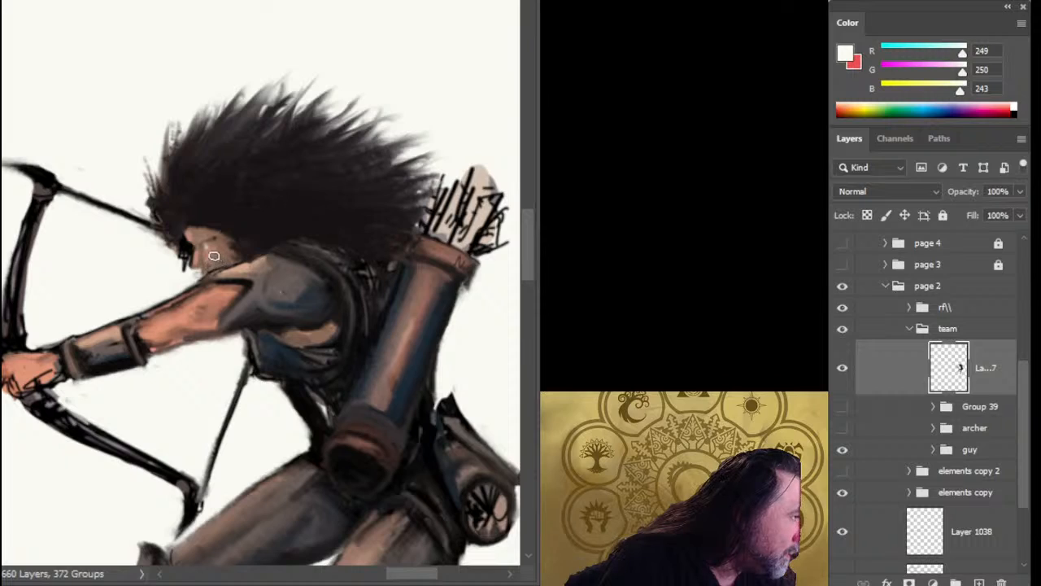
{"action": "left_click", "coordinate": [207, 242], "text": "alt"}
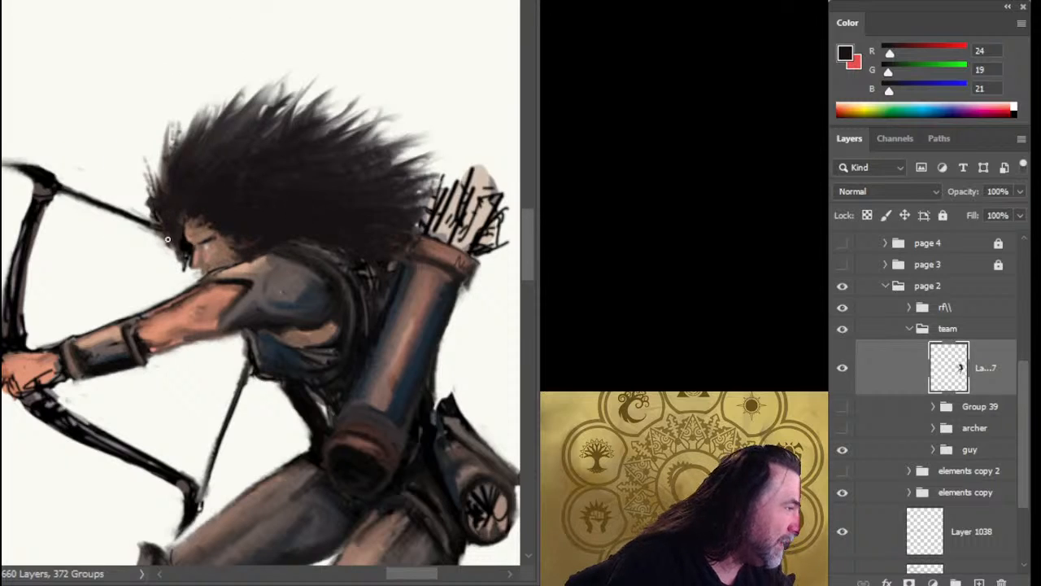
Duplicate the merged archer layer and hide the original as a backup.
{"action": "key", "text": "ctrl+shift+alt+n"}
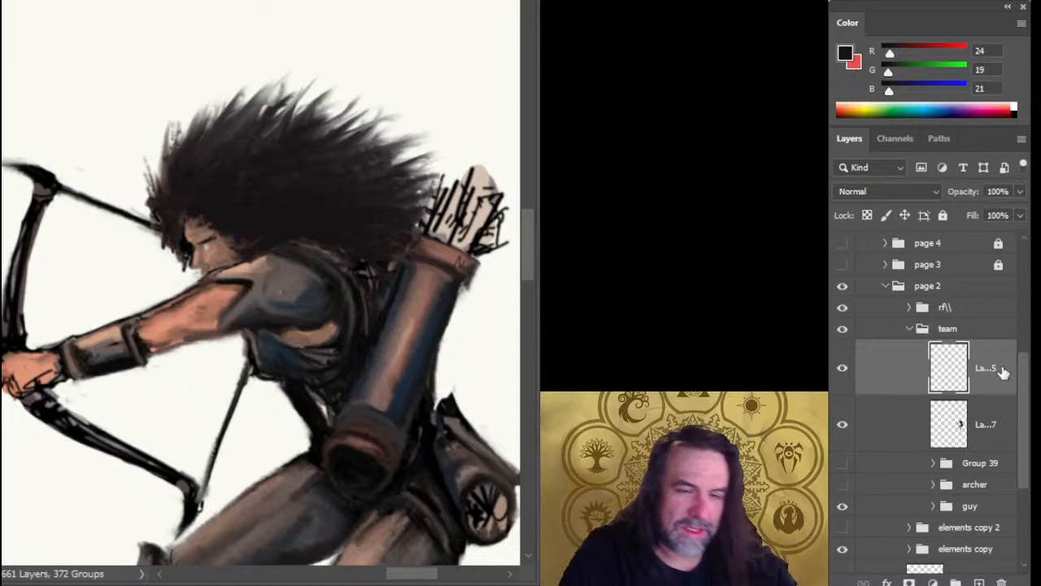
{"action": "key", "text": "Delete"}
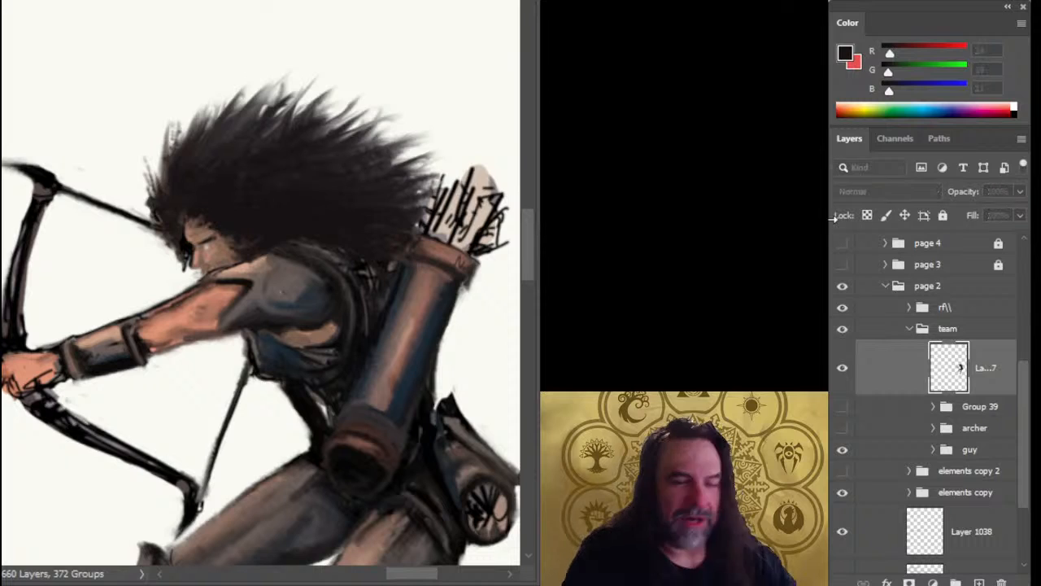
{"action": "key", "text": "ctrl+j"}
{"action": "left_click", "coordinate": [842, 424]}
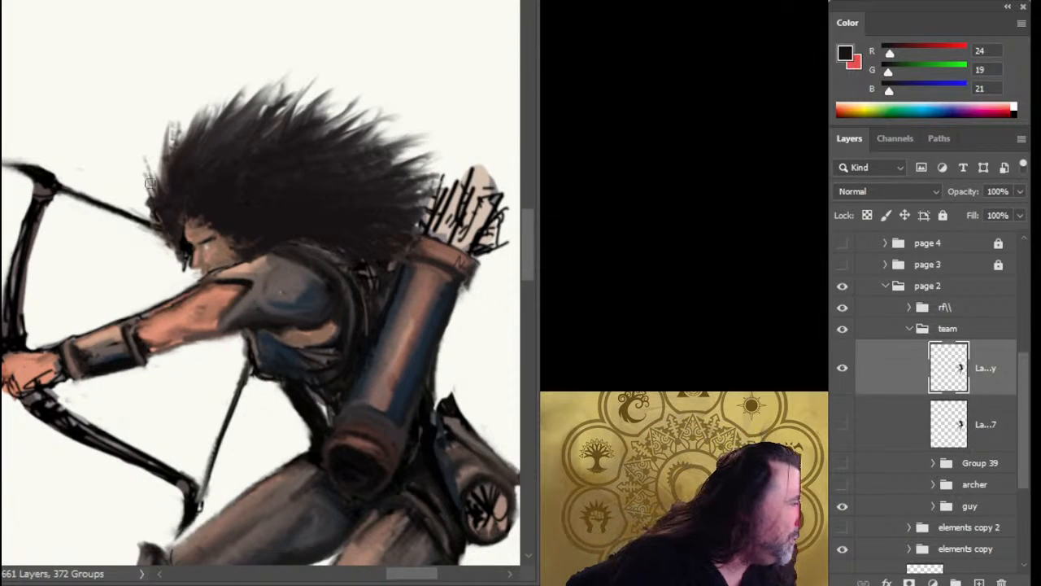
Erase the stray strands in front of the archer's forehead and reshape the front edge of the hair.
{"action": "key", "text": "e"}
{"action": "left_click_drag", "start_coordinate": [144, 153], "coordinate": [154, 213]}
{"action": "left_click_drag", "start_coordinate": [145, 177], "coordinate": [160, 202]}
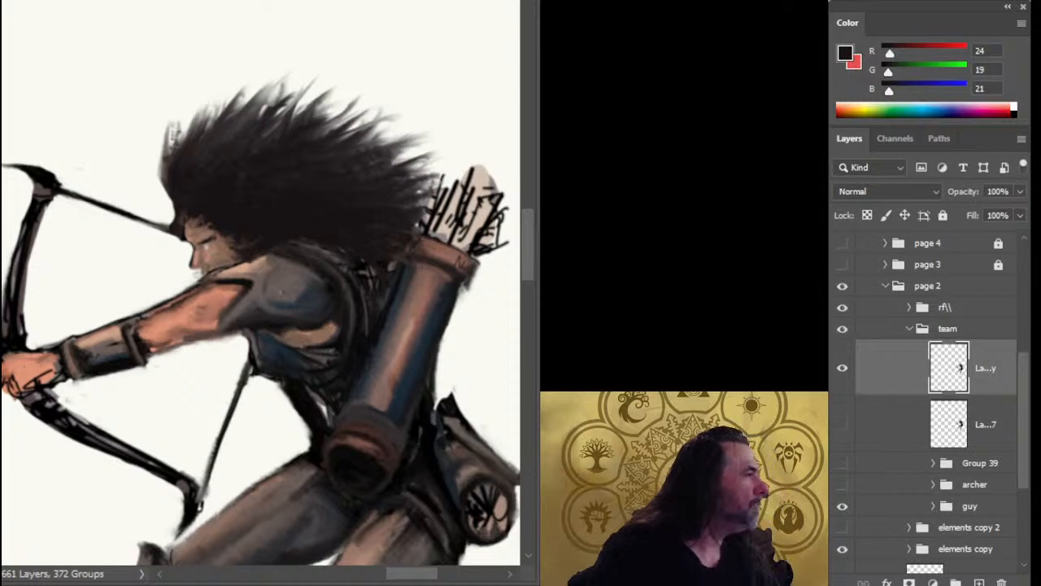
{"action": "key", "text": "["}
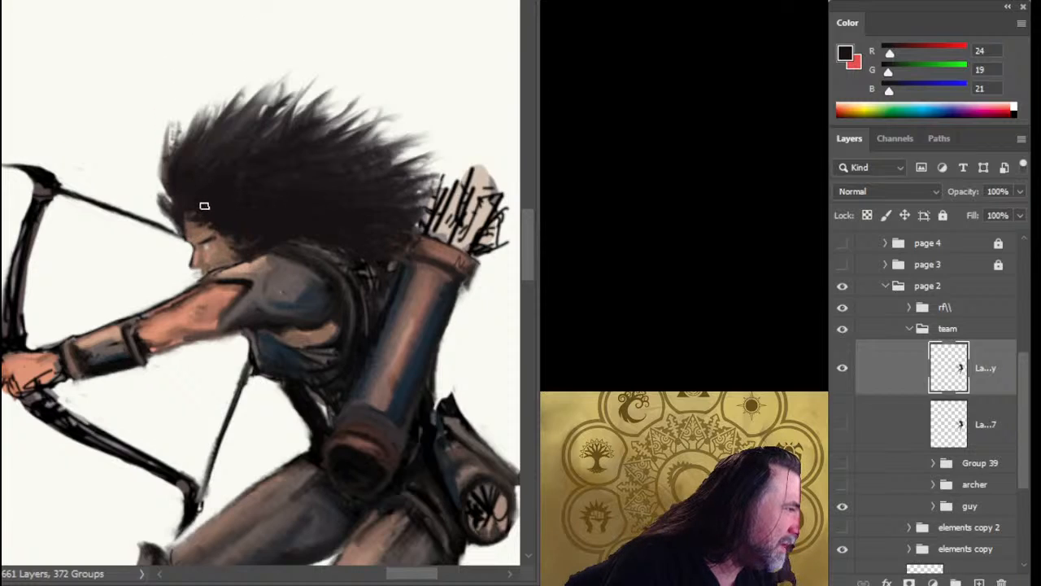
{"action": "left_click_drag", "start_coordinate": [186, 213], "coordinate": [168, 176]}
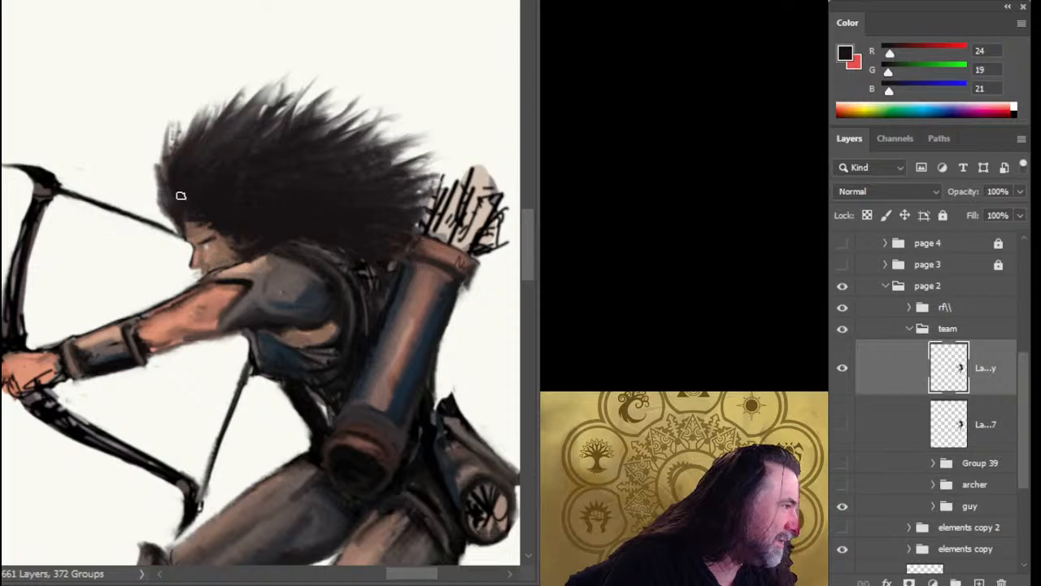
Separate the upper mass of the archer's hair onto its own layer and move it slightly down and back toward the quiver.
{"action": "key", "text": "l"}
{"action": "left_click_drag", "start_coordinate": [133, 146], "coordinate": [153, 113]}
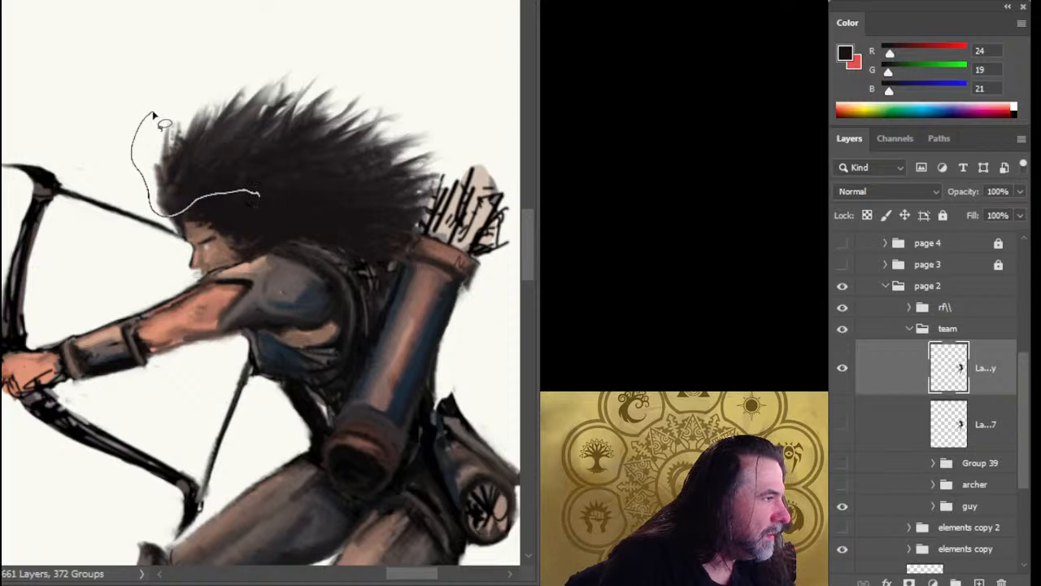
{"action": "left_click_drag", "start_coordinate": [259, 193], "coordinate": [338, 192]}
{"action": "left_click_drag", "start_coordinate": [153, 113], "coordinate": [157, 118]}
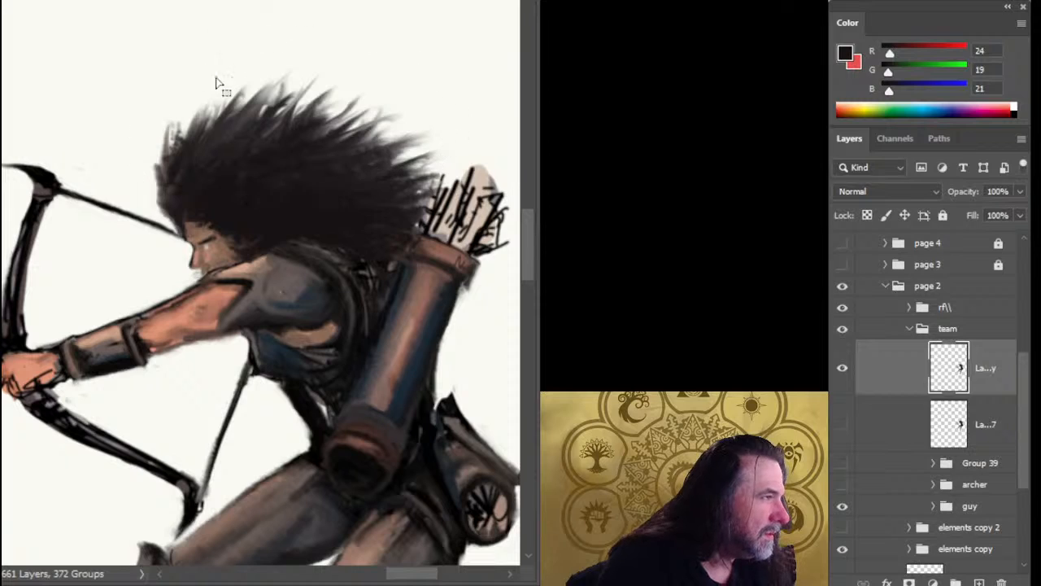
{"action": "key", "text": "ctrl+j"}
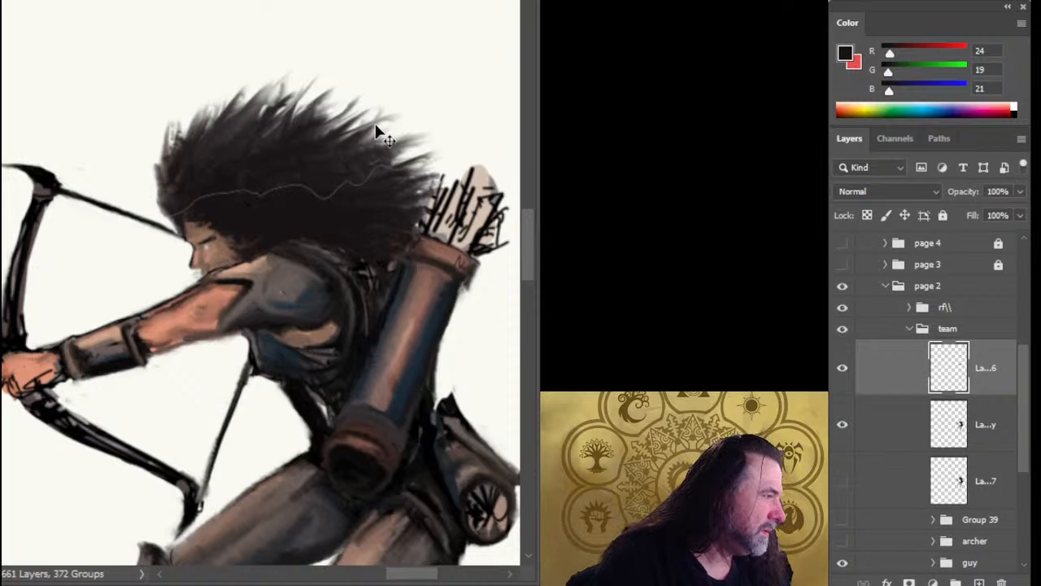
{"action": "key", "text": "v"}
{"action": "left_click_drag", "start_coordinate": [377, 124], "coordinate": [384, 136]}
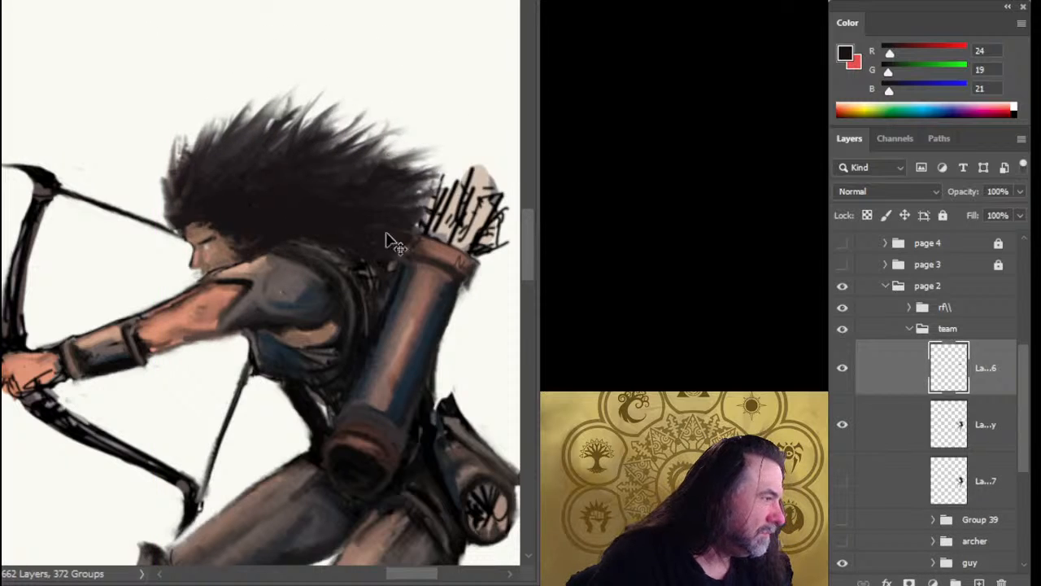
Merge the moved hair layer back into the duplicated archer layer.
{"action": "key", "text": "z"}
{"action": "left_click_drag", "start_coordinate": [366, 269], "coordinate": [354, 413]}
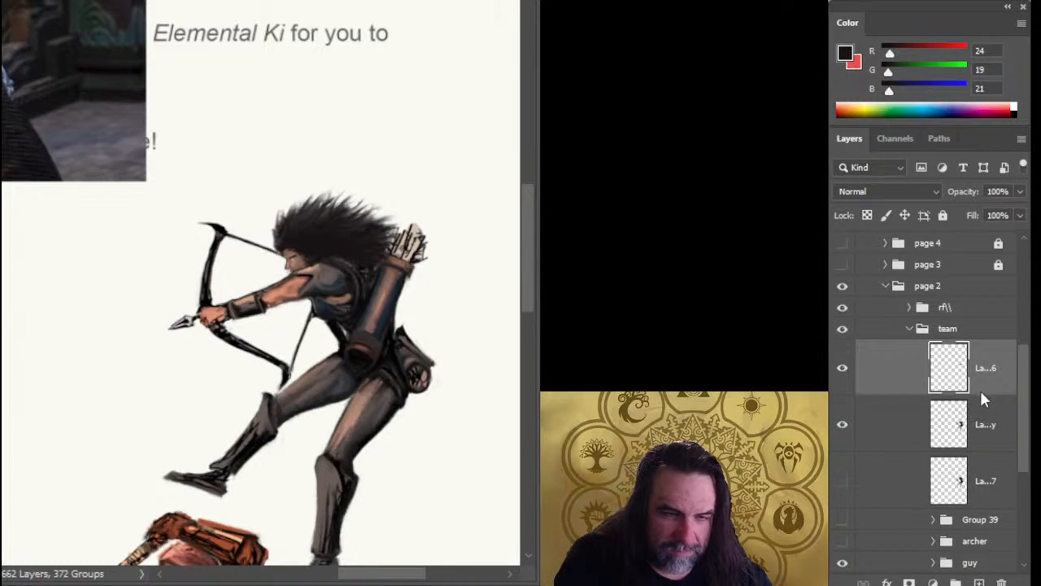
{"action": "key", "text": "Delete"}
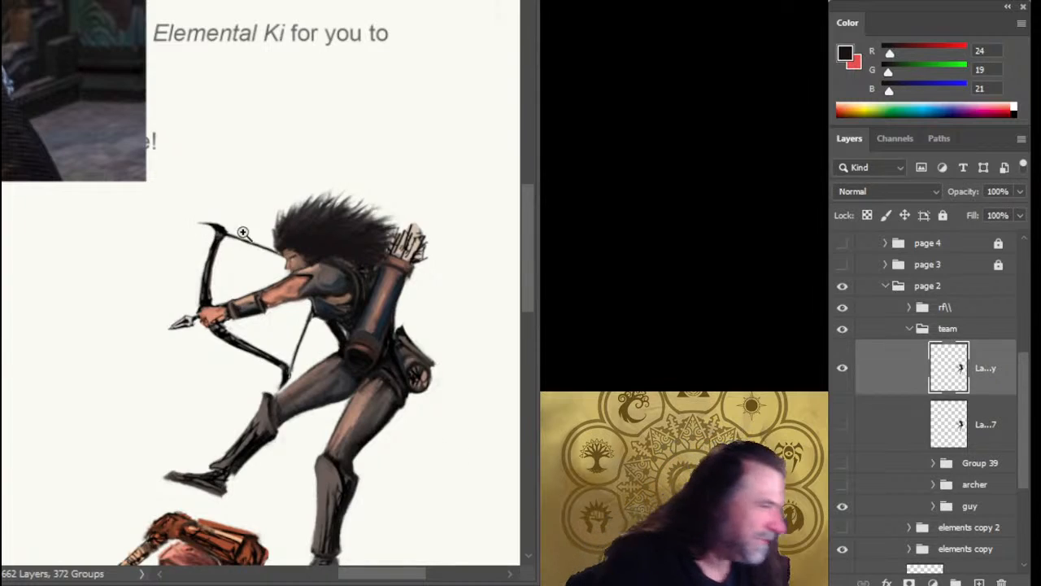
Copy the archer's face and front hair onto a new layer, enlarge the piece upward and move it slightly back toward the body.
{"action": "key", "text": "l"}
{"action": "mouse_move", "coordinate": [278, 197]}
{"action": "left_mouse_down"}
{"action": "mouse_move", "coordinate": [269, 226]}
{"action": "mouse_move", "coordinate": [282, 273]}
{"action": "left_mouse_up"}
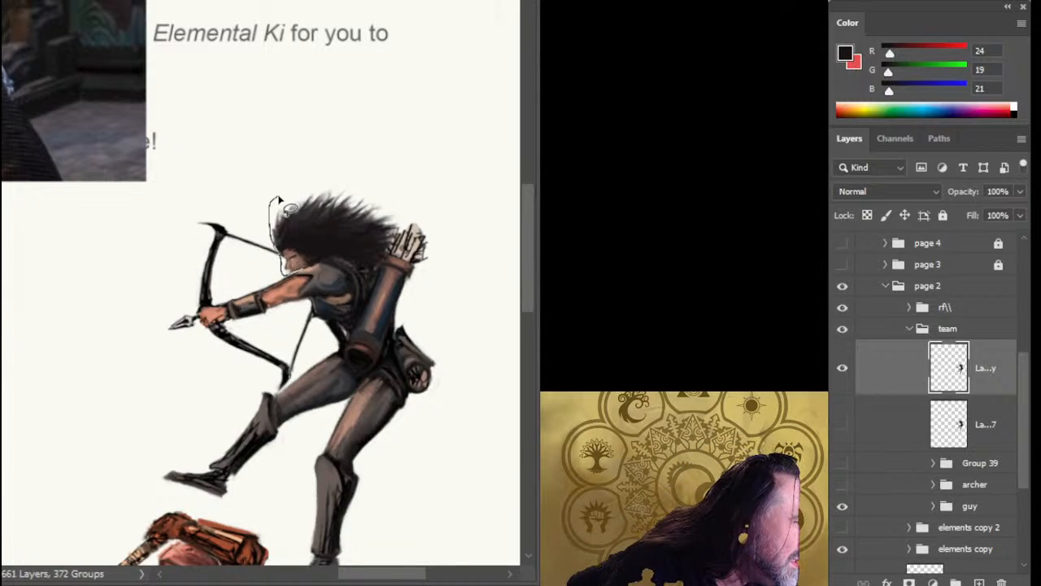
{"action": "mouse_move", "coordinate": [278, 200]}
{"action": "left_mouse_down"}
{"action": "mouse_move", "coordinate": [317, 257]}
{"action": "mouse_move", "coordinate": [291, 203]}
{"action": "mouse_move", "coordinate": [277, 198]}
{"action": "left_mouse_up"}
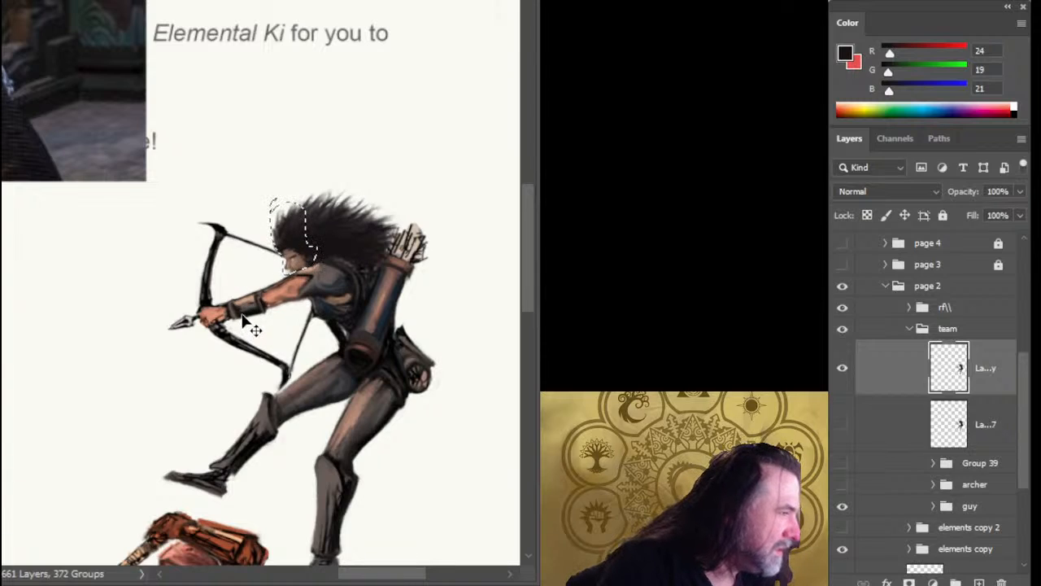
{"action": "key", "text": "ctrl+j"}
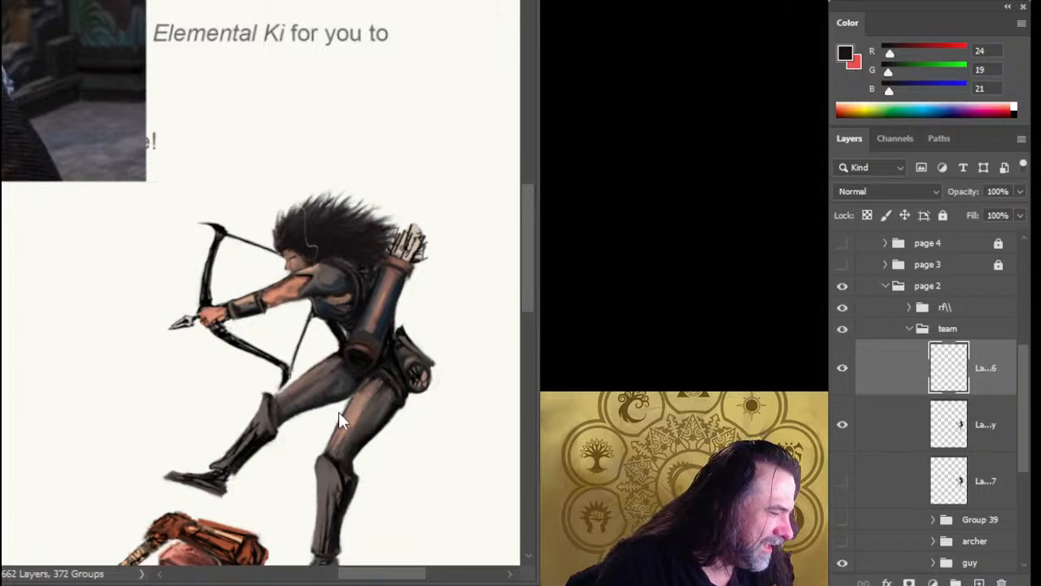
{"action": "key", "text": "ctrl+t"}
{"action": "left_click_drag", "start_coordinate": [301, 198], "coordinate": [303, 183]}
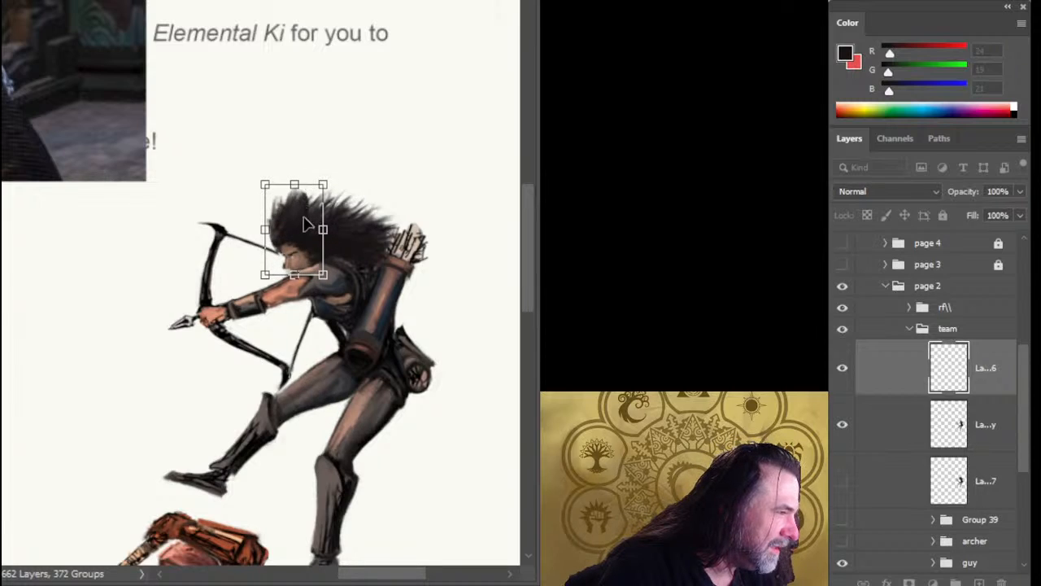
{"action": "left_click_drag", "start_coordinate": [304, 220], "coordinate": [310, 218]}
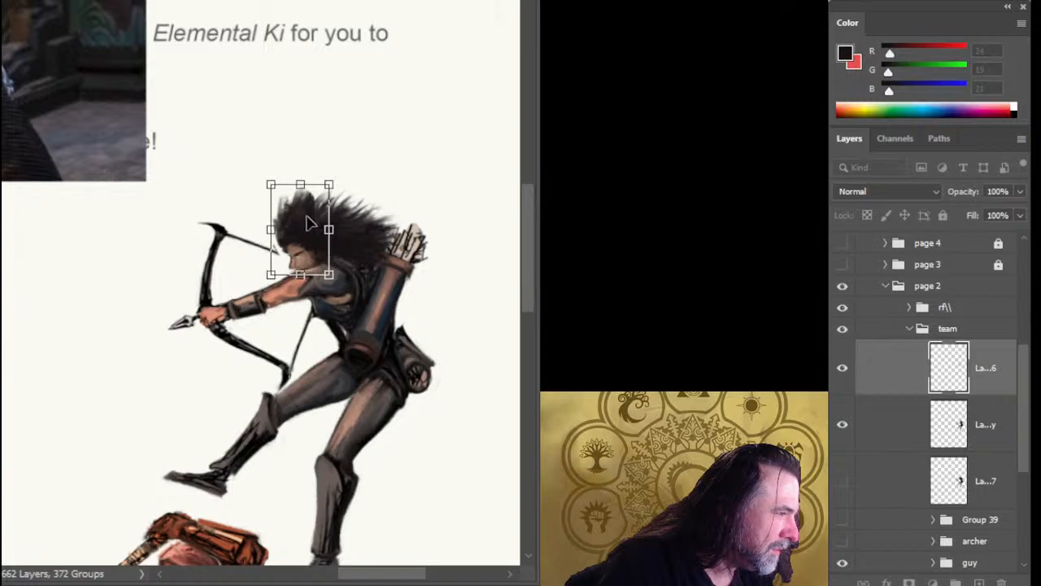
{"action": "key", "text": "Return"}
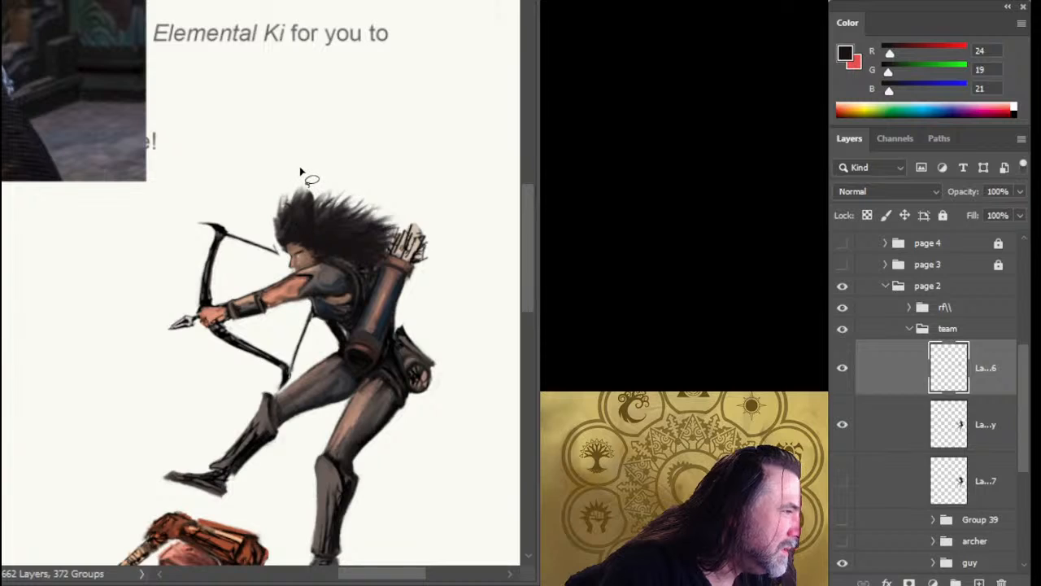
Copy the top front section of the archer's hair onto its own layer and skew its top back toward the quiver.
{"action": "left_click_drag", "start_coordinate": [302, 171], "coordinate": [261, 227]}
{"action": "left_click_drag", "start_coordinate": [301, 173], "coordinate": [302, 174]}
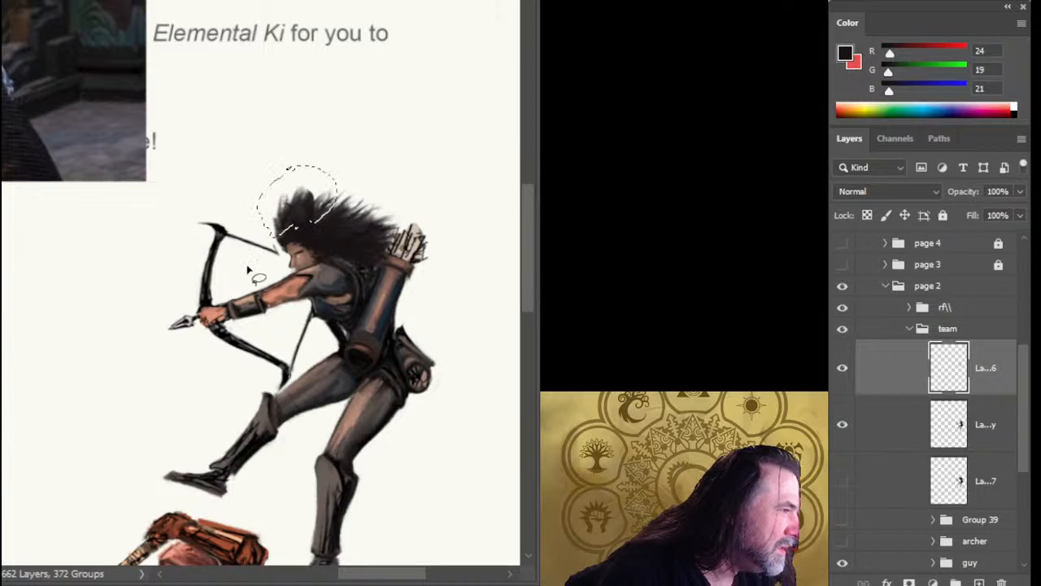
{"action": "key", "text": "ctrl+j"}
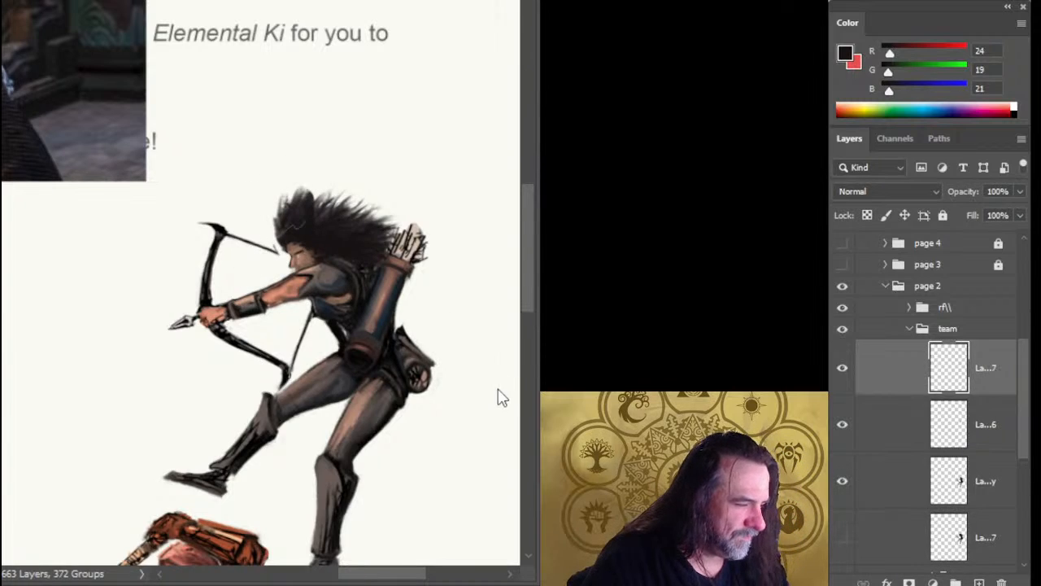
{"action": "key", "text": "ctrl+t"}
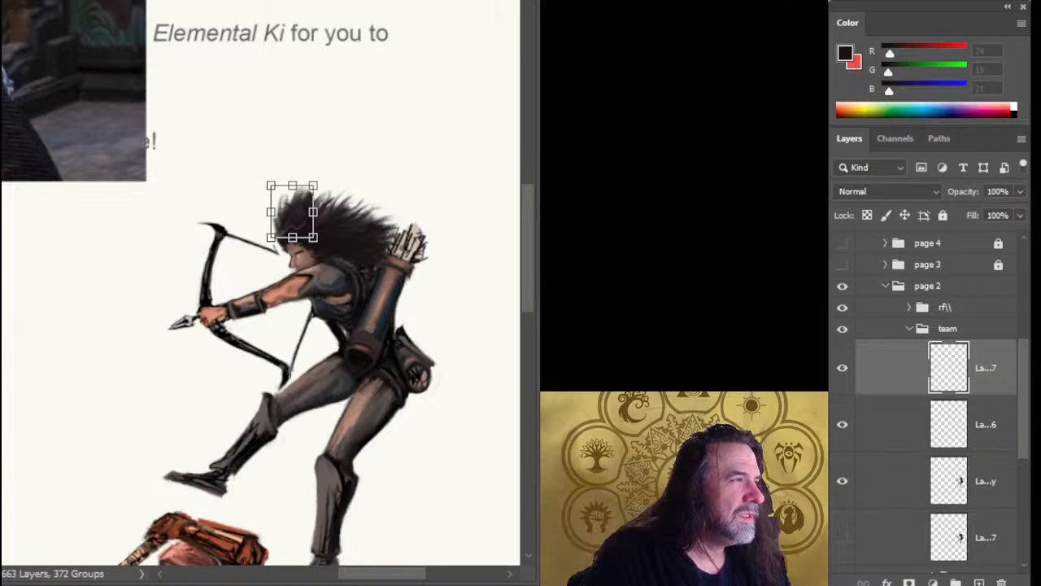
{"action": "left_click_drag", "start_coordinate": [292, 186], "coordinate": [323, 185]}
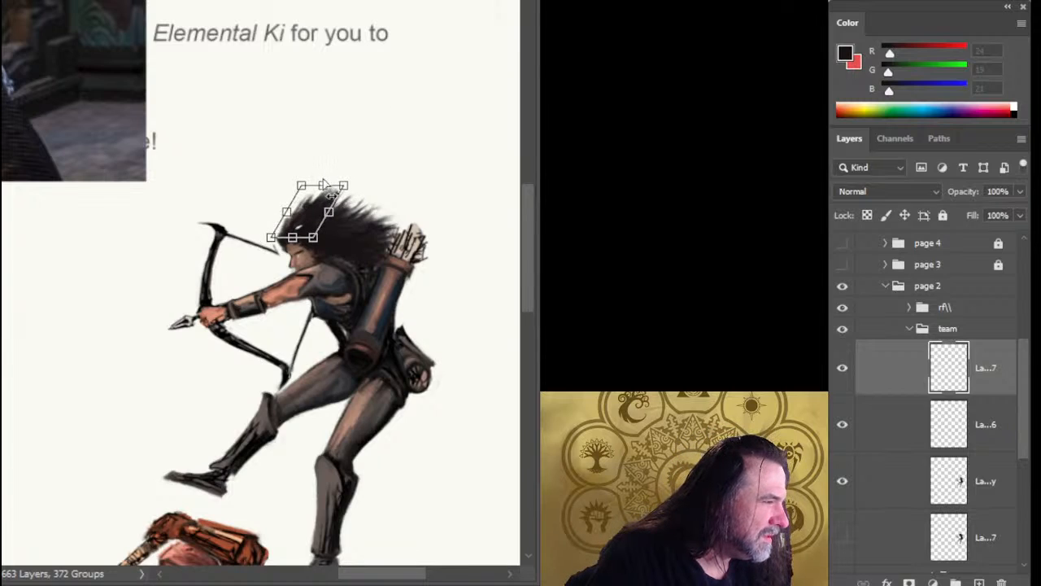
{"action": "key", "text": "Return"}
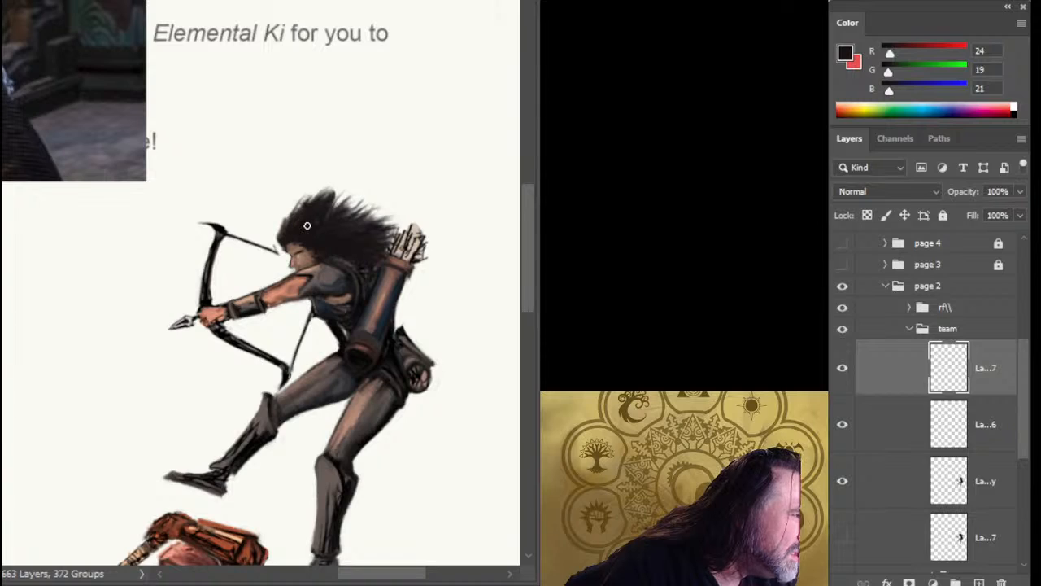
Merge the two adjusted head and hair layers with the duplicated archer layer.
{"action": "mouse_move", "coordinate": [324, 349]}
{"action": "left_mouse_down"}
{"action": "mouse_move", "coordinate": [341, 227]}
{"action": "mouse_move", "coordinate": [344, 253]}
{"action": "left_mouse_up"}
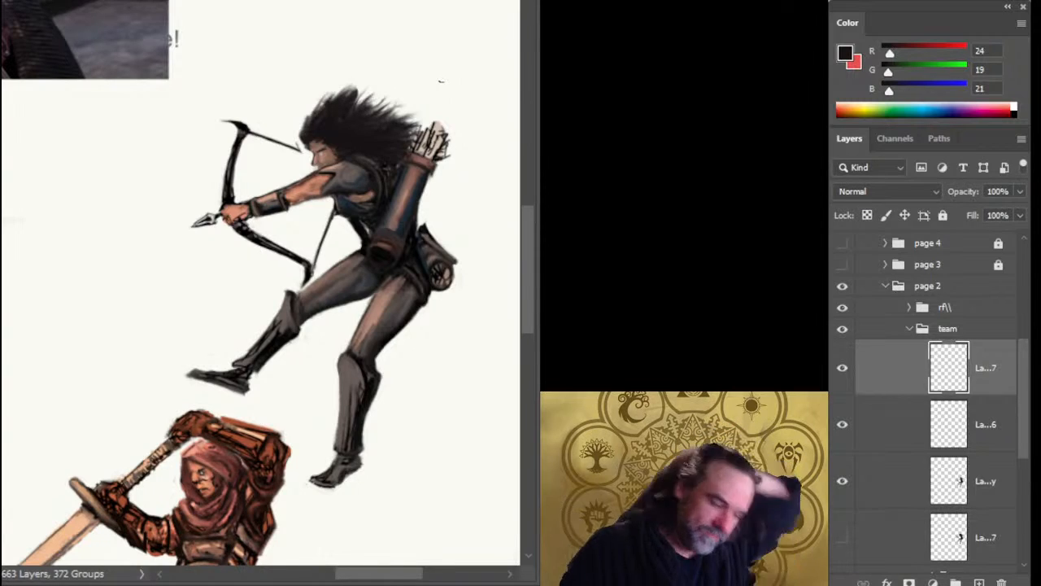
{"action": "left_click", "coordinate": [895, 472], "text": "shift"}
{"action": "key", "text": "ctrl+e"}
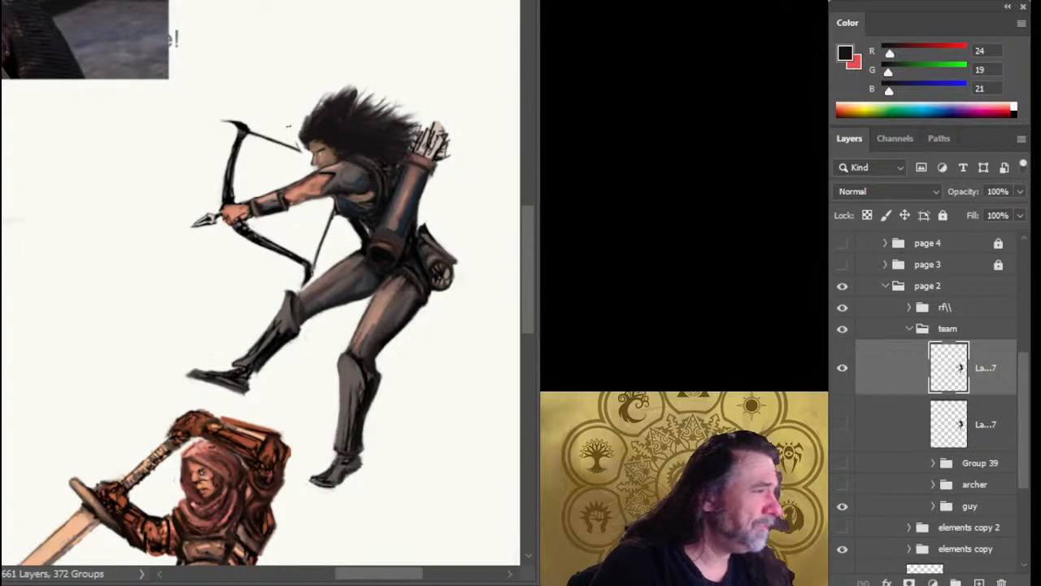
Paint loose wispy strands rising from the hair above the archer's forehead and extend the bowstring to meet the face.
{"action": "scroll", "coordinate": [342, 154], "scroll_direction": "up", "scroll_amount": 3}
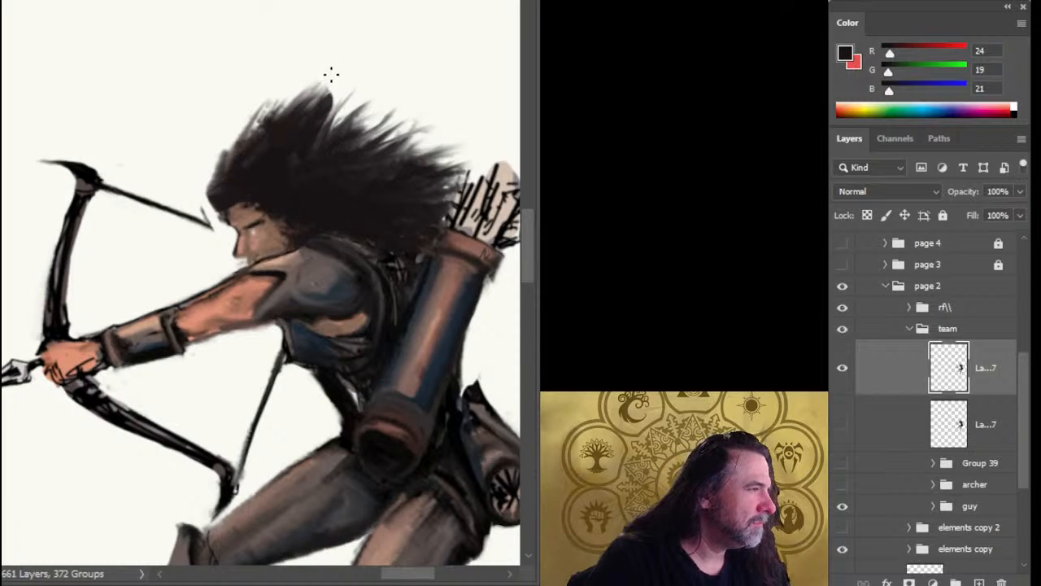
{"action": "mouse_move", "coordinate": [342, 73]}
{"action": "left_mouse_down"}
{"action": "mouse_move", "coordinate": [285, 136]}
{"action": "mouse_move", "coordinate": [335, 97]}
{"action": "mouse_move", "coordinate": [238, 135]}
{"action": "left_mouse_up"}
{"action": "mouse_move", "coordinate": [220, 174]}
{"action": "left_mouse_down"}
{"action": "mouse_move", "coordinate": [228, 146]}
{"action": "mouse_move", "coordinate": [222, 166]}
{"action": "mouse_move", "coordinate": [216, 89]}
{"action": "mouse_move", "coordinate": [220, 178]}
{"action": "mouse_move", "coordinate": [185, 138]}
{"action": "mouse_move", "coordinate": [210, 174]}
{"action": "mouse_move", "coordinate": [192, 107]}
{"action": "left_mouse_up"}
{"action": "left_click_drag", "start_coordinate": [218, 193], "coordinate": [195, 134]}
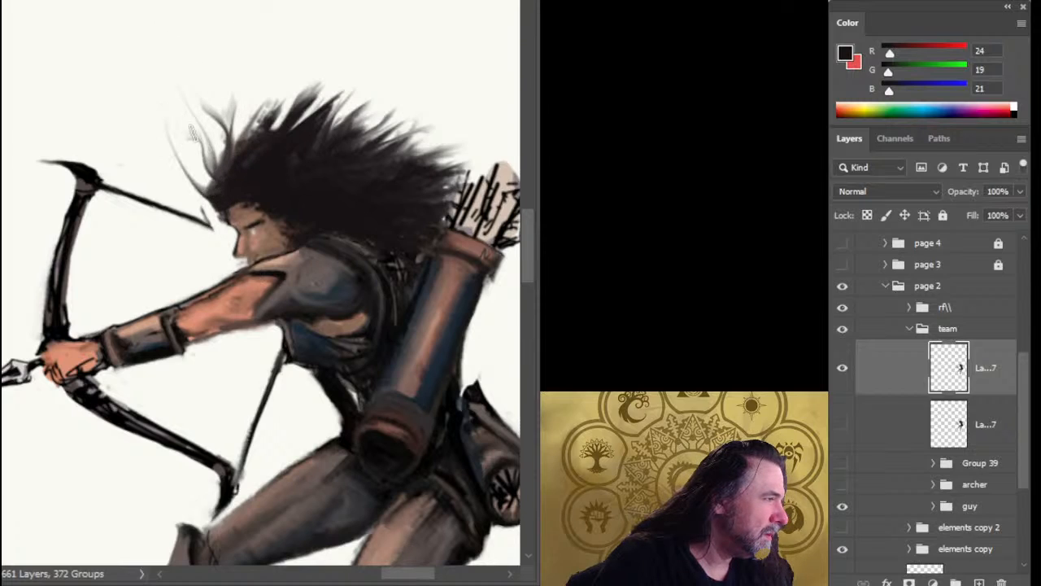
{"action": "left_click_drag", "start_coordinate": [216, 194], "coordinate": [183, 98]}
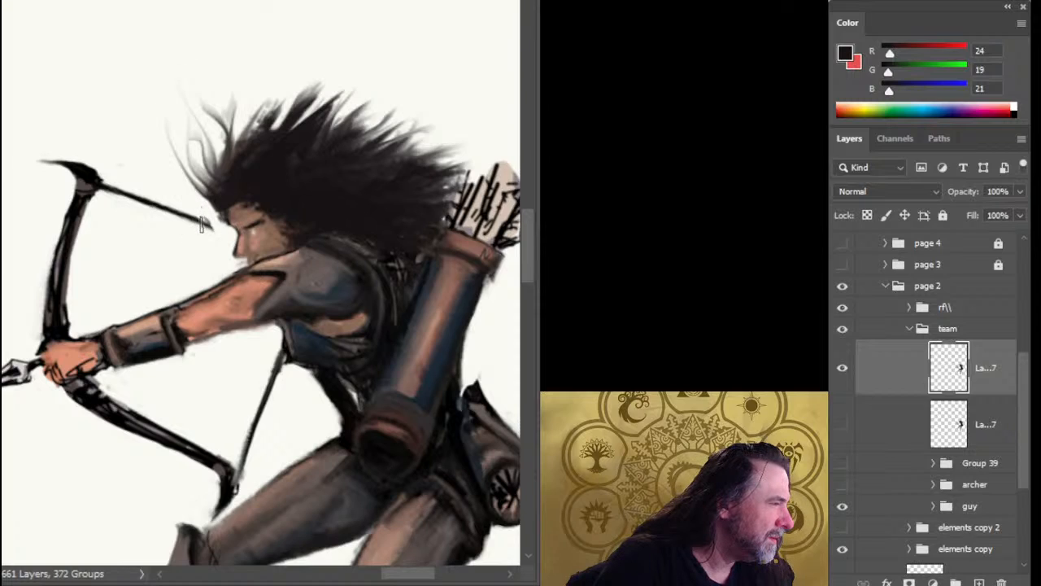
{"action": "left_click_drag", "start_coordinate": [189, 218], "coordinate": [226, 231]}
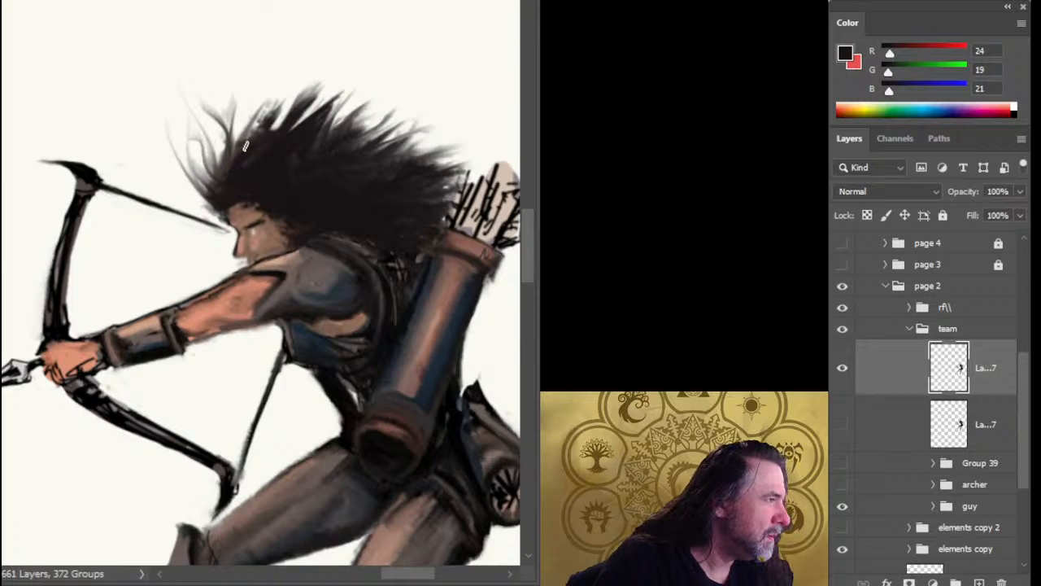
Paint tapered, wind-blown strands rising along the crown of the archer's hair, with finer strands in the gaps between them.
{"action": "left_click_drag", "start_coordinate": [244, 137], "coordinate": [248, 79]}
{"action": "left_click_drag", "start_coordinate": [267, 147], "coordinate": [285, 79]}
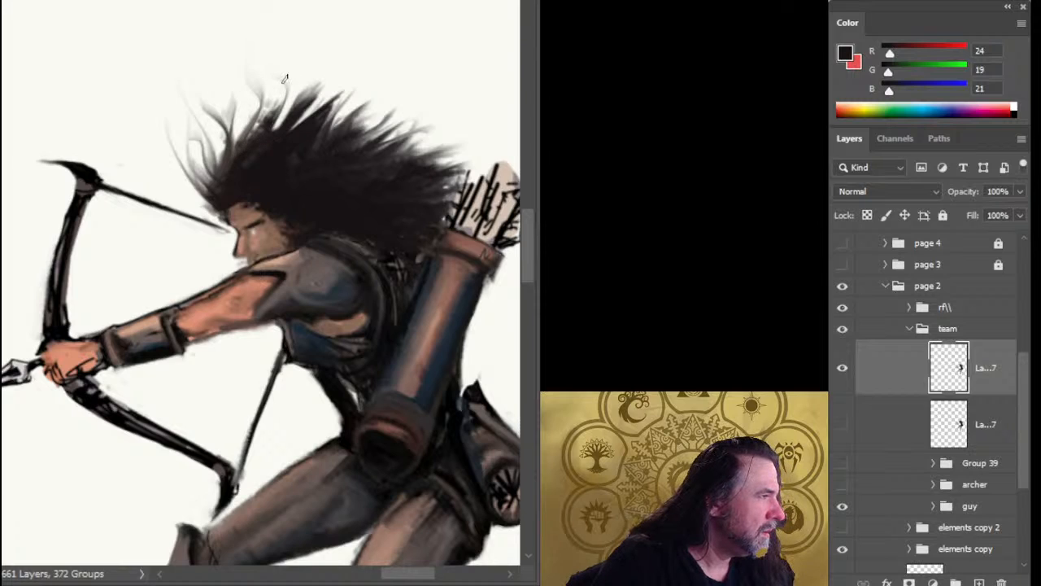
{"action": "left_click_drag", "start_coordinate": [261, 130], "coordinate": [270, 62]}
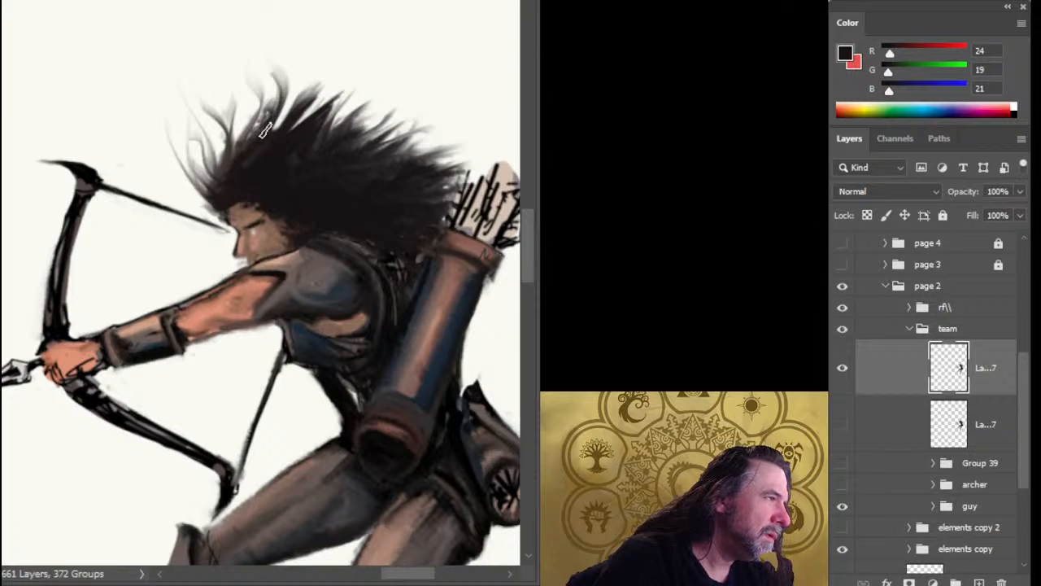
{"action": "left_click_drag", "start_coordinate": [295, 122], "coordinate": [308, 71]}
{"action": "left_click_drag", "start_coordinate": [286, 132], "coordinate": [301, 68]}
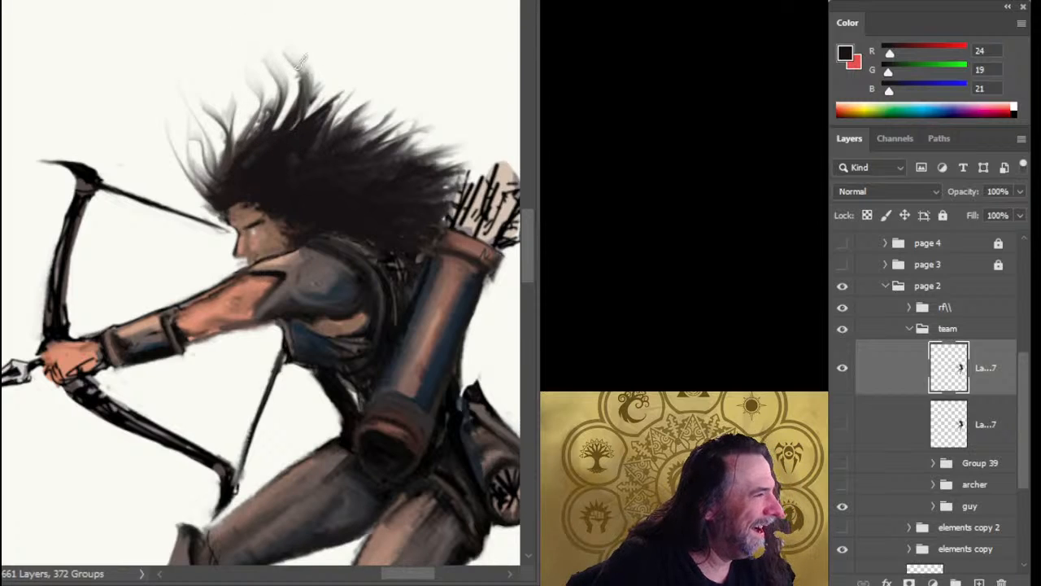
{"action": "left_click_drag", "start_coordinate": [323, 114], "coordinate": [329, 73]}
{"action": "left_click_drag", "start_coordinate": [289, 145], "coordinate": [338, 60]}
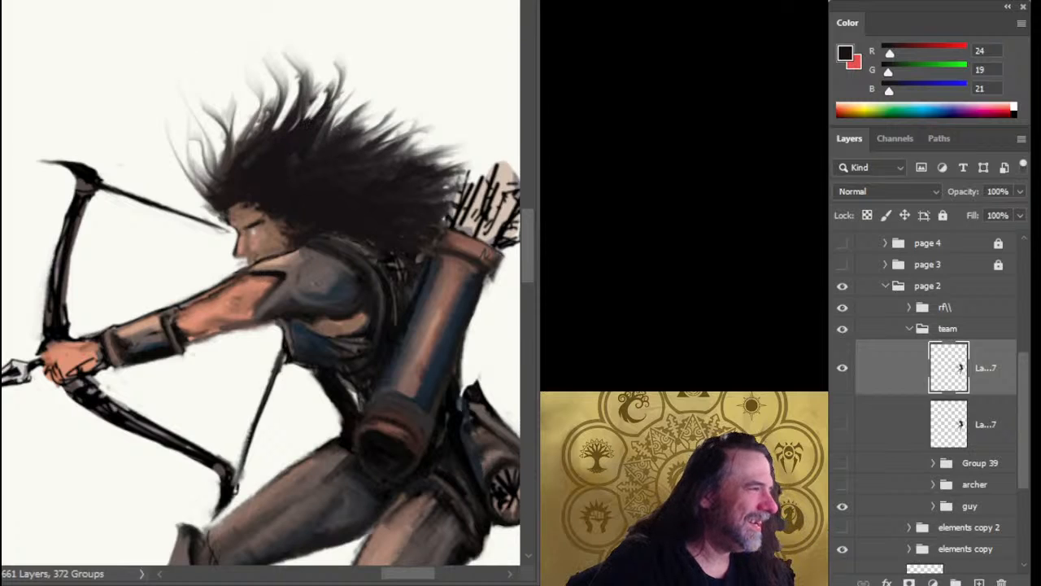
{"action": "left_click_drag", "start_coordinate": [330, 96], "coordinate": [337, 44]}
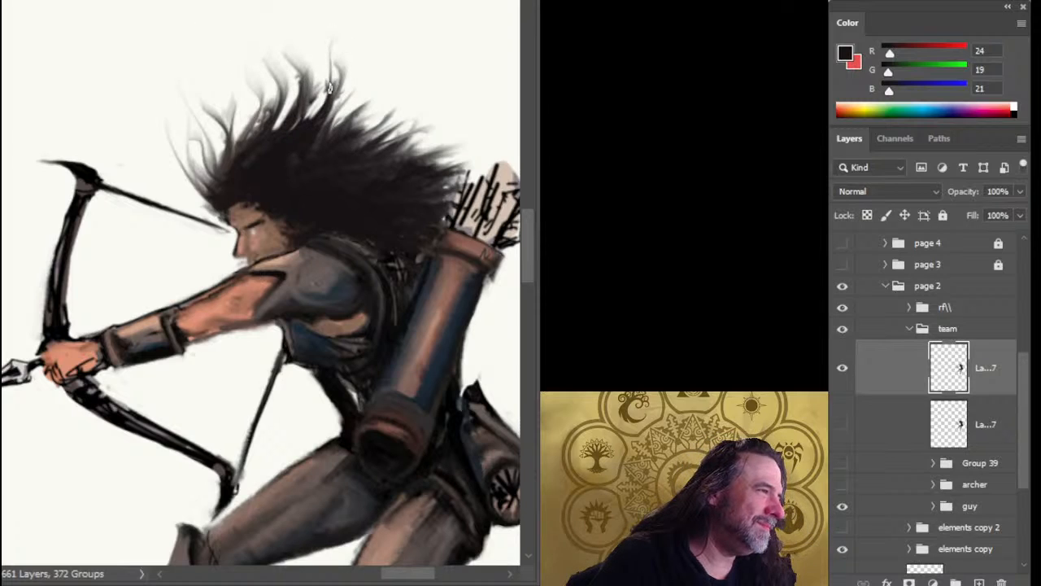
{"action": "left_click_drag", "start_coordinate": [329, 88], "coordinate": [326, 57]}
{"action": "left_click_drag", "start_coordinate": [314, 109], "coordinate": [318, 55]}
{"action": "mouse_move", "coordinate": [290, 132]}
{"action": "left_mouse_down"}
{"action": "mouse_move", "coordinate": [261, 138]}
{"action": "mouse_move", "coordinate": [288, 110]}
{"action": "left_mouse_up"}
{"action": "left_click_drag", "start_coordinate": [277, 123], "coordinate": [293, 90]}
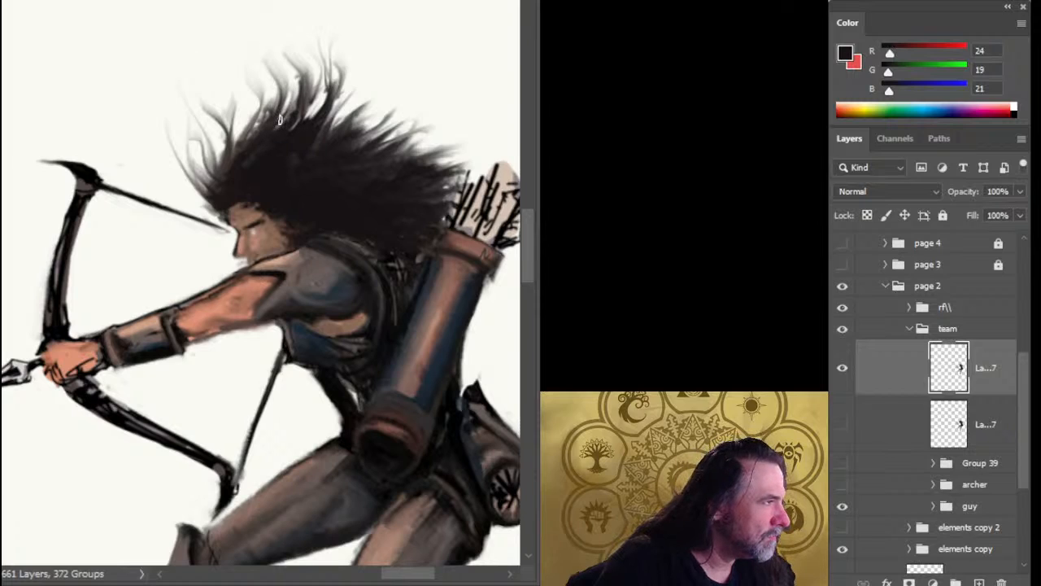
{"action": "mouse_move", "coordinate": [273, 130]}
{"action": "left_mouse_down"}
{"action": "mouse_move", "coordinate": [286, 96]}
{"action": "mouse_move", "coordinate": [268, 70]}
{"action": "mouse_move", "coordinate": [247, 102]}
{"action": "mouse_move", "coordinate": [237, 99]}
{"action": "mouse_move", "coordinate": [266, 84]}
{"action": "left_mouse_up"}
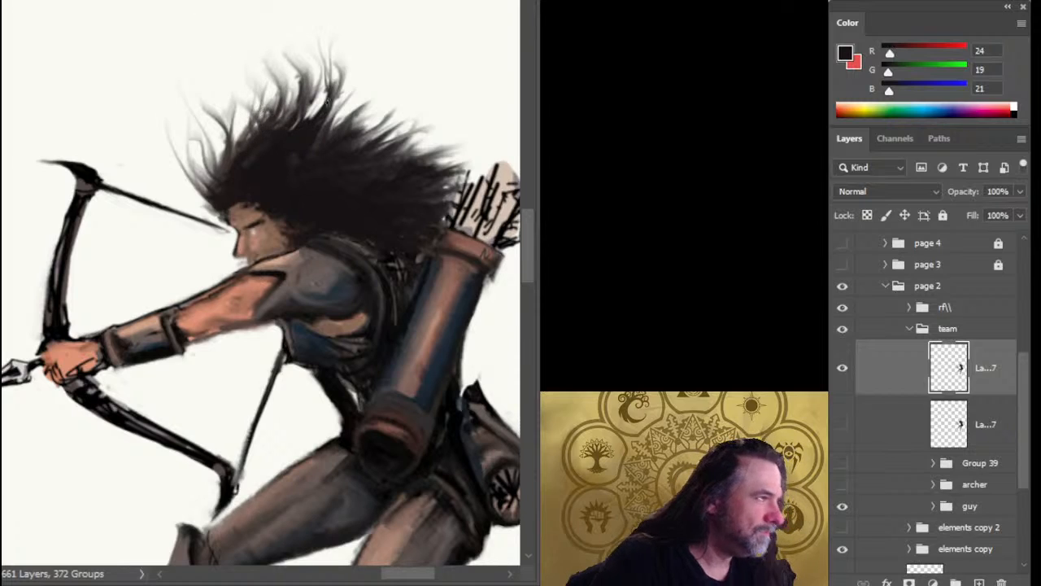
{"action": "left_click_drag", "start_coordinate": [325, 118], "coordinate": [326, 93]}
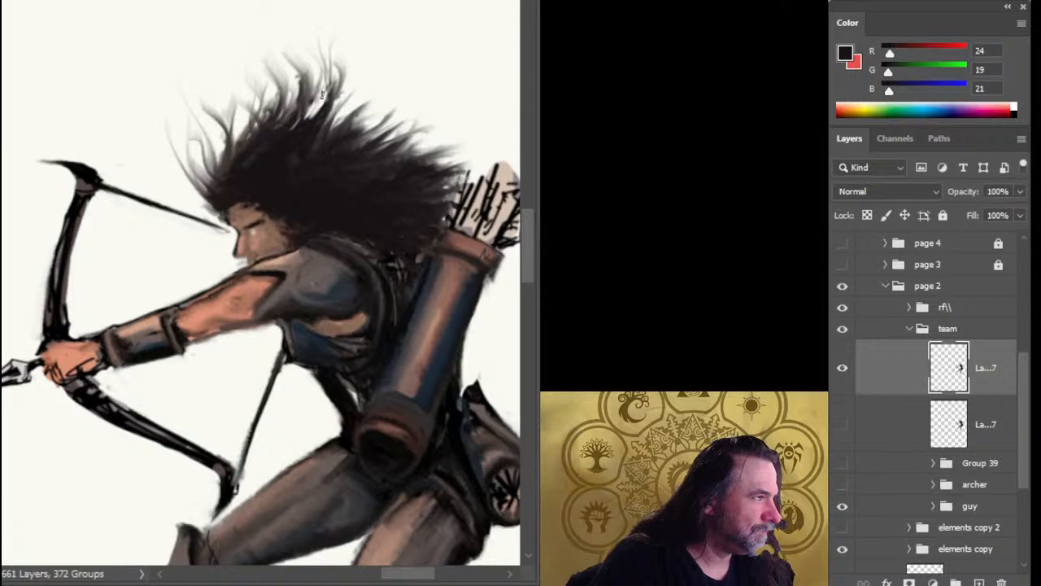
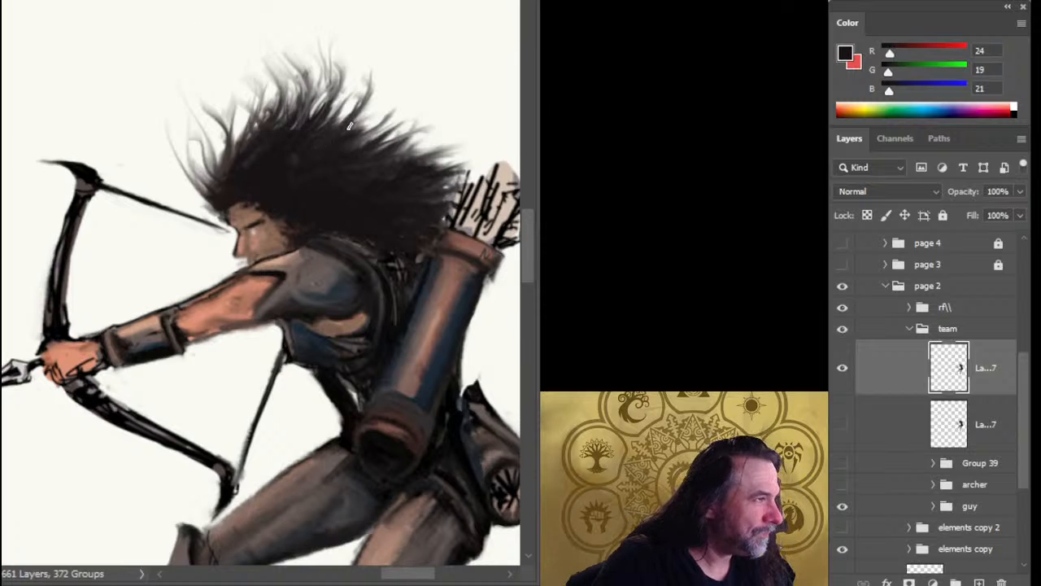
Paint fine dark strands along the front of the archer's hair, filling the gaps above the forehead, plus one strand at the crown.
{"action": "mouse_move", "coordinate": [356, 132]}
{"action": "left_mouse_down"}
{"action": "mouse_move", "coordinate": [383, 91]}
{"action": "mouse_move", "coordinate": [374, 96]}
{"action": "left_mouse_up"}
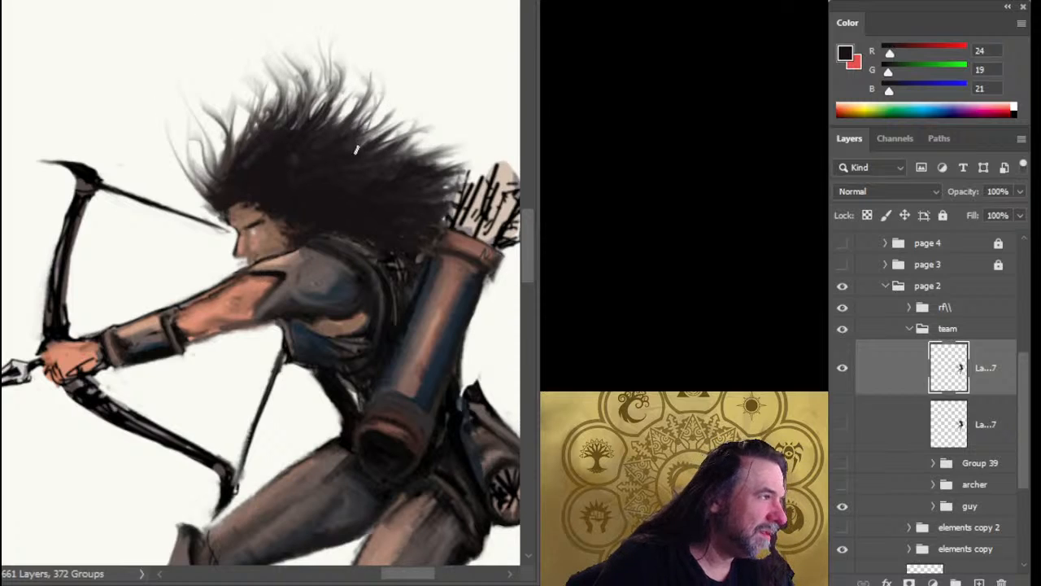
{"action": "mouse_move", "coordinate": [236, 165]}
{"action": "left_mouse_down"}
{"action": "mouse_move", "coordinate": [246, 109]}
{"action": "mouse_move", "coordinate": [238, 115]}
{"action": "left_mouse_up"}
{"action": "left_click_drag", "start_coordinate": [237, 138], "coordinate": [247, 107]}
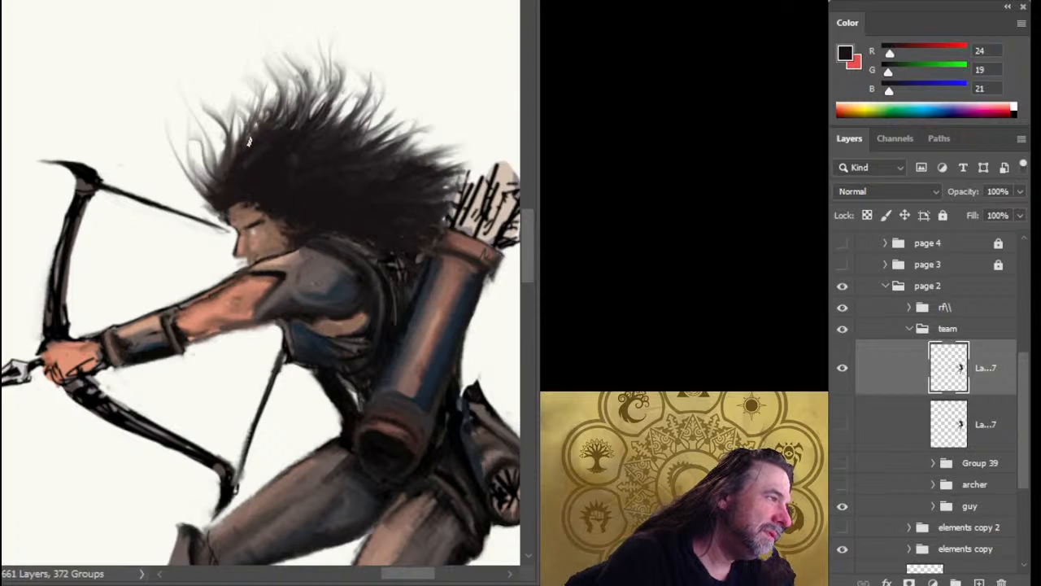
{"action": "left_click_drag", "start_coordinate": [239, 144], "coordinate": [251, 89]}
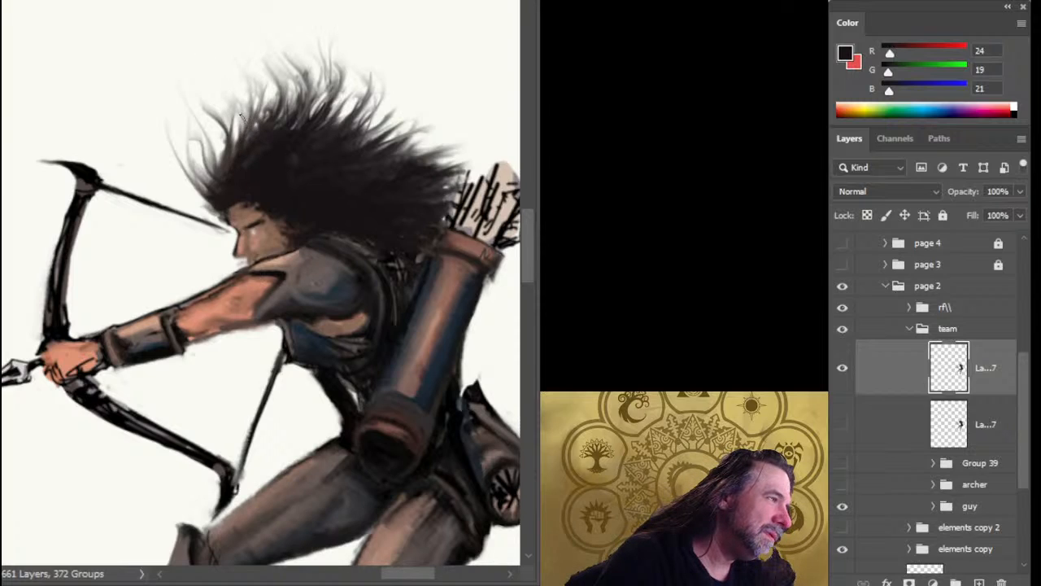
{"action": "left_click_drag", "start_coordinate": [244, 127], "coordinate": [246, 89]}
{"action": "mouse_move", "coordinate": [240, 148]}
{"action": "left_mouse_down"}
{"action": "mouse_move", "coordinate": [216, 124]}
{"action": "mouse_move", "coordinate": [212, 78]}
{"action": "mouse_move", "coordinate": [204, 105]}
{"action": "mouse_move", "coordinate": [233, 134]}
{"action": "mouse_move", "coordinate": [216, 116]}
{"action": "mouse_move", "coordinate": [251, 96]}
{"action": "mouse_move", "coordinate": [238, 163]}
{"action": "mouse_move", "coordinate": [233, 124]}
{"action": "left_mouse_up"}
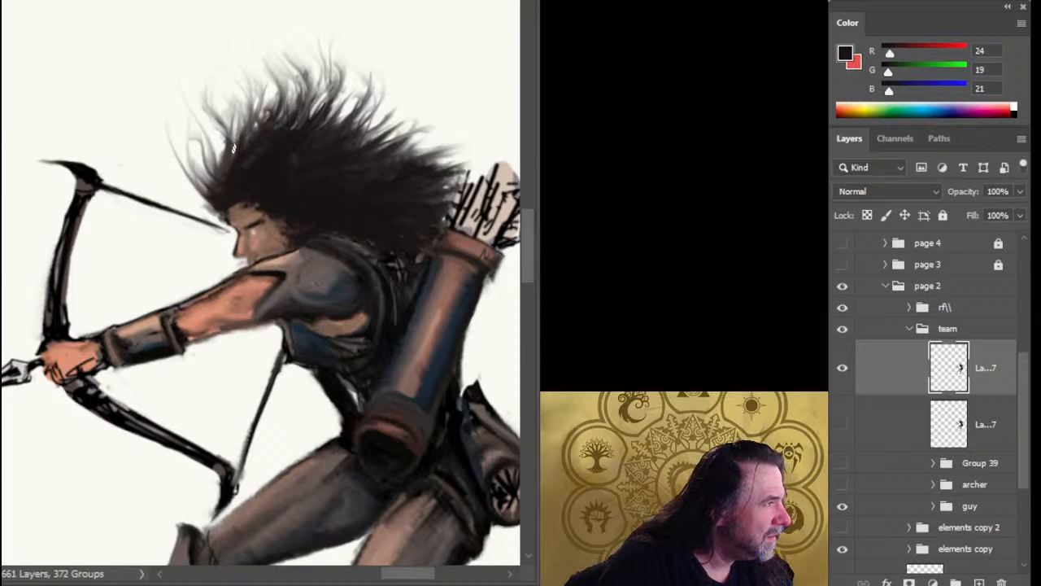
{"action": "mouse_move", "coordinate": [234, 164]}
{"action": "left_mouse_down"}
{"action": "mouse_move", "coordinate": [225, 144]}
{"action": "mouse_move", "coordinate": [243, 111]}
{"action": "mouse_move", "coordinate": [210, 89]}
{"action": "left_mouse_up"}
{"action": "left_click_drag", "start_coordinate": [236, 128], "coordinate": [225, 101]}
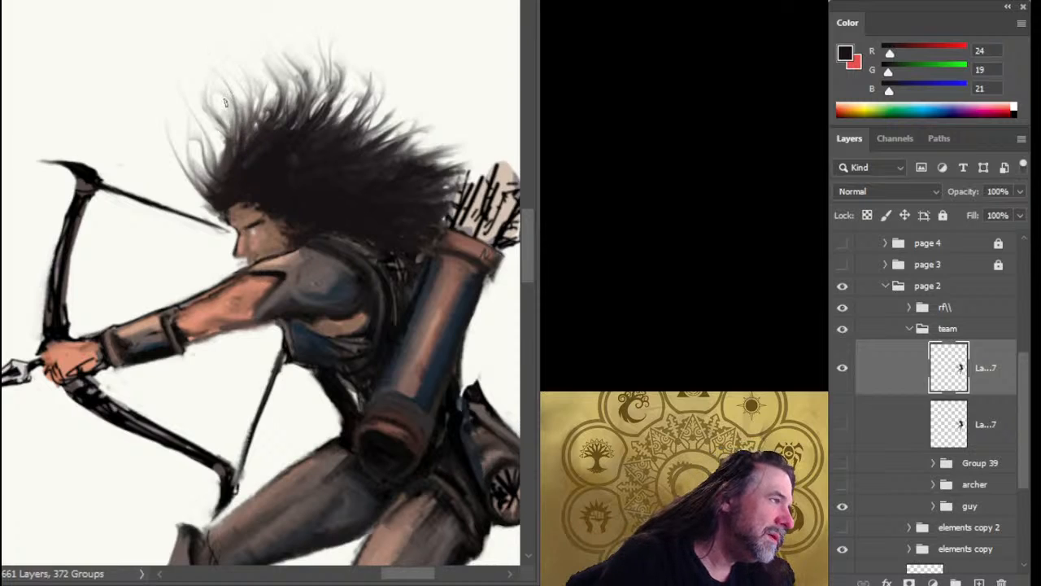
Paint thin, upswept strands at the rear of the crown, extending the wind-blown tips of the archer's hair.
{"action": "mouse_move", "coordinate": [328, 142]}
{"action": "left_mouse_down"}
{"action": "mouse_move", "coordinate": [355, 83]}
{"action": "mouse_move", "coordinate": [376, 79]}
{"action": "left_mouse_up"}
{"action": "key", "text": "ctrl+z"}
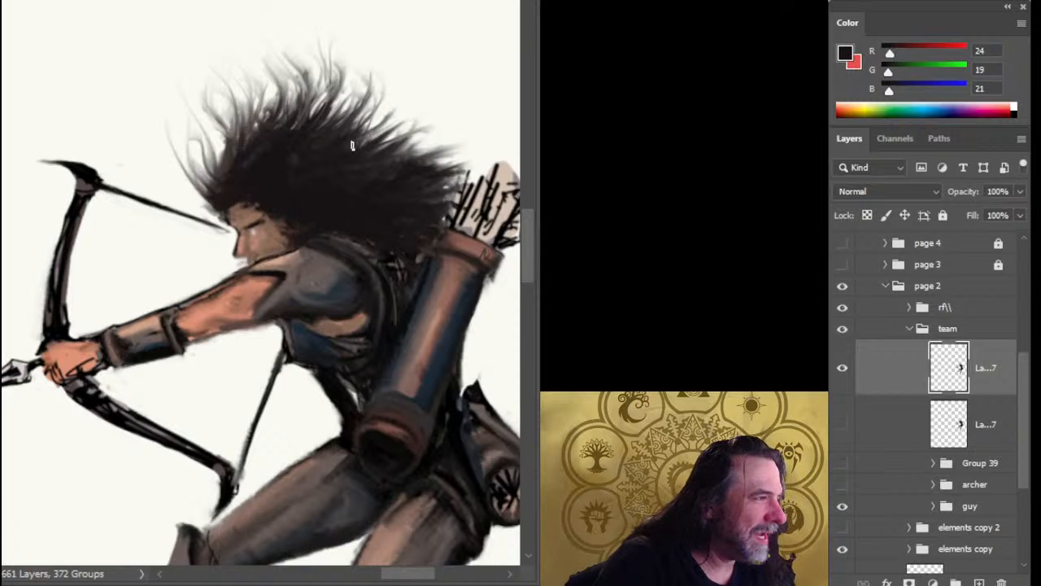
{"action": "left_click_drag", "start_coordinate": [354, 147], "coordinate": [394, 110]}
{"action": "left_click_drag", "start_coordinate": [356, 140], "coordinate": [395, 109]}
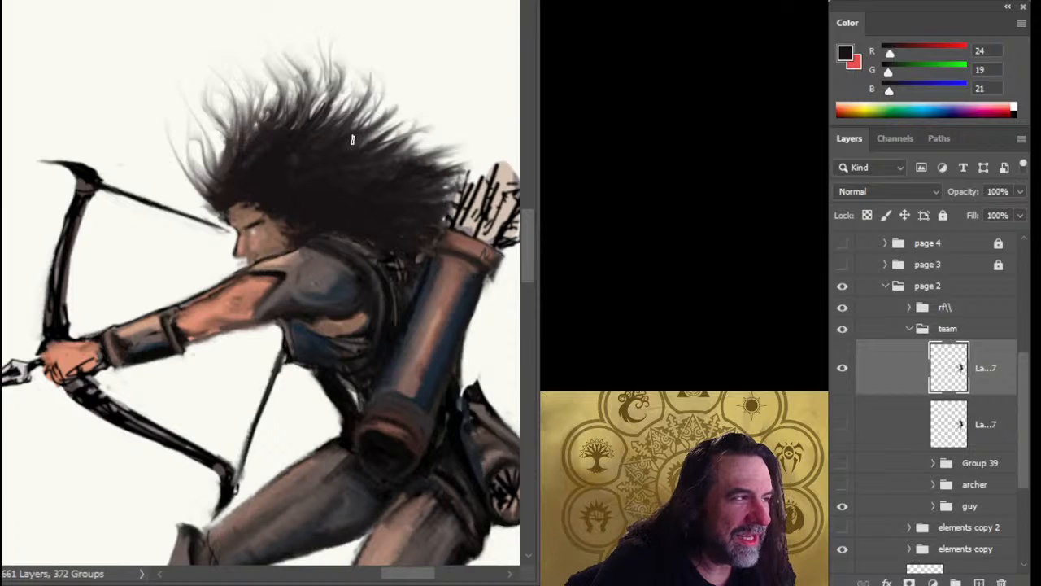
{"action": "mouse_move", "coordinate": [353, 139]}
{"action": "left_mouse_down"}
{"action": "mouse_move", "coordinate": [383, 111]}
{"action": "mouse_move", "coordinate": [370, 124]}
{"action": "mouse_move", "coordinate": [382, 128]}
{"action": "mouse_move", "coordinate": [400, 84]}
{"action": "mouse_move", "coordinate": [389, 118]}
{"action": "mouse_move", "coordinate": [397, 104]}
{"action": "mouse_move", "coordinate": [381, 59]}
{"action": "mouse_move", "coordinate": [392, 108]}
{"action": "mouse_move", "coordinate": [390, 74]}
{"action": "left_mouse_up"}
{"action": "left_click_drag", "start_coordinate": [397, 102], "coordinate": [394, 91]}
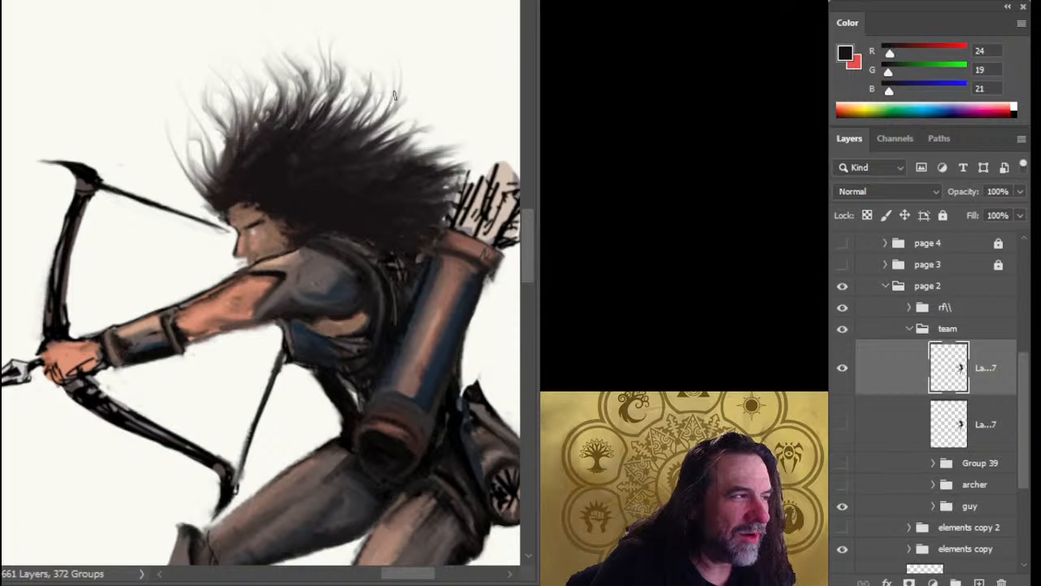
{"action": "mouse_move", "coordinate": [357, 132]}
{"action": "left_mouse_down"}
{"action": "mouse_move", "coordinate": [408, 103]}
{"action": "mouse_move", "coordinate": [383, 75]}
{"action": "mouse_move", "coordinate": [392, 83]}
{"action": "left_mouse_up"}
{"action": "left_click_drag", "start_coordinate": [359, 134], "coordinate": [385, 96]}
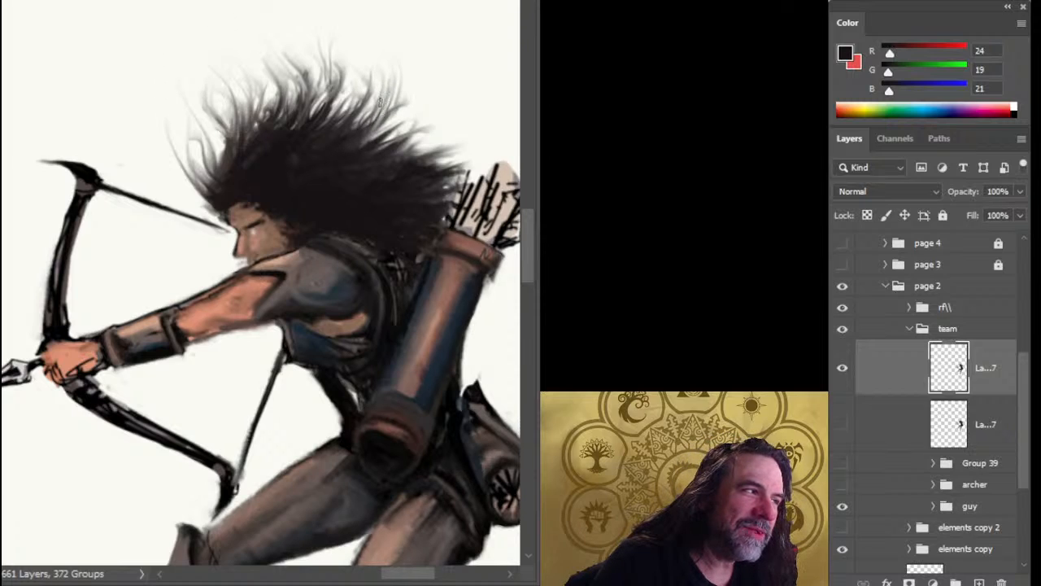
{"action": "mouse_move", "coordinate": [351, 135]}
{"action": "left_mouse_down"}
{"action": "mouse_move", "coordinate": [394, 91]}
{"action": "mouse_move", "coordinate": [352, 83]}
{"action": "left_mouse_up"}
{"action": "left_click_drag", "start_coordinate": [338, 127], "coordinate": [346, 71]}
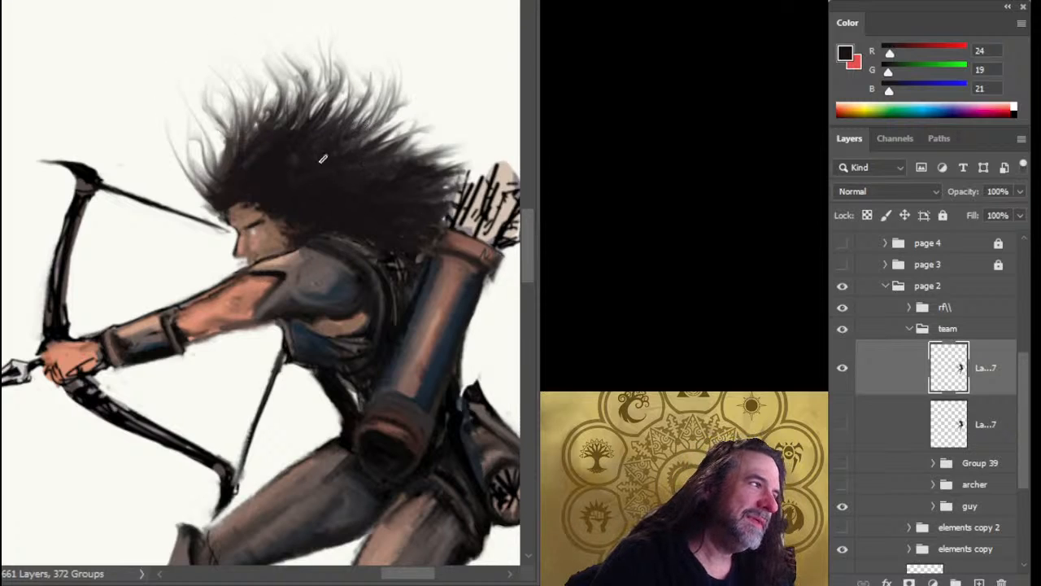
Add wispy strands sweeping up and back from the rear of the archer's hair, above the quiver.
{"action": "left_click_drag", "start_coordinate": [363, 163], "coordinate": [389, 122]}
{"action": "left_click_drag", "start_coordinate": [367, 157], "coordinate": [375, 103]}
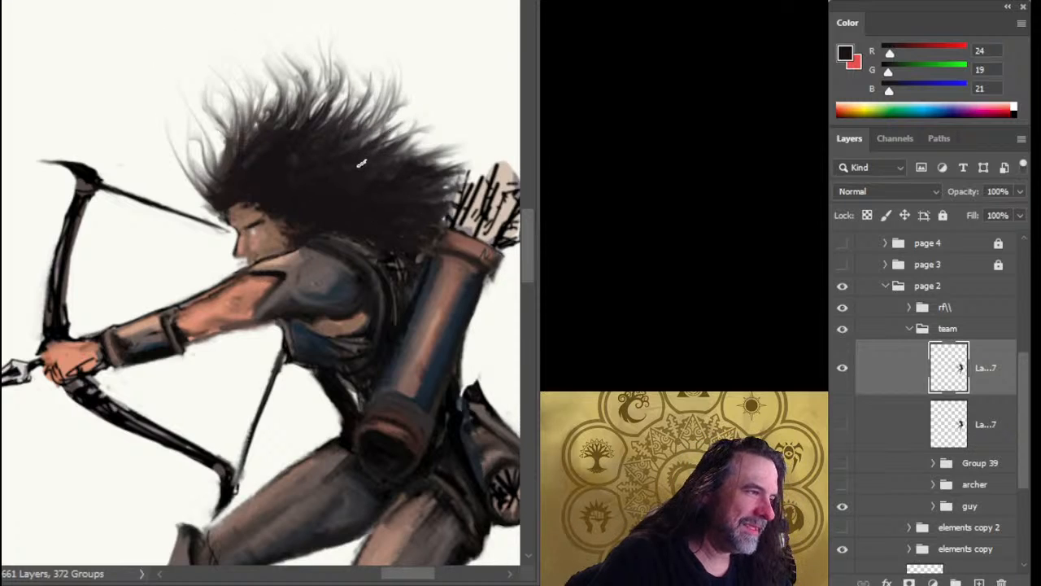
{"action": "left_click_drag", "start_coordinate": [361, 161], "coordinate": [396, 126]}
{"action": "left_click_drag", "start_coordinate": [361, 154], "coordinate": [411, 96]}
{"action": "left_click_drag", "start_coordinate": [381, 142], "coordinate": [407, 84]}
{"action": "left_click_drag", "start_coordinate": [390, 166], "coordinate": [435, 130]}
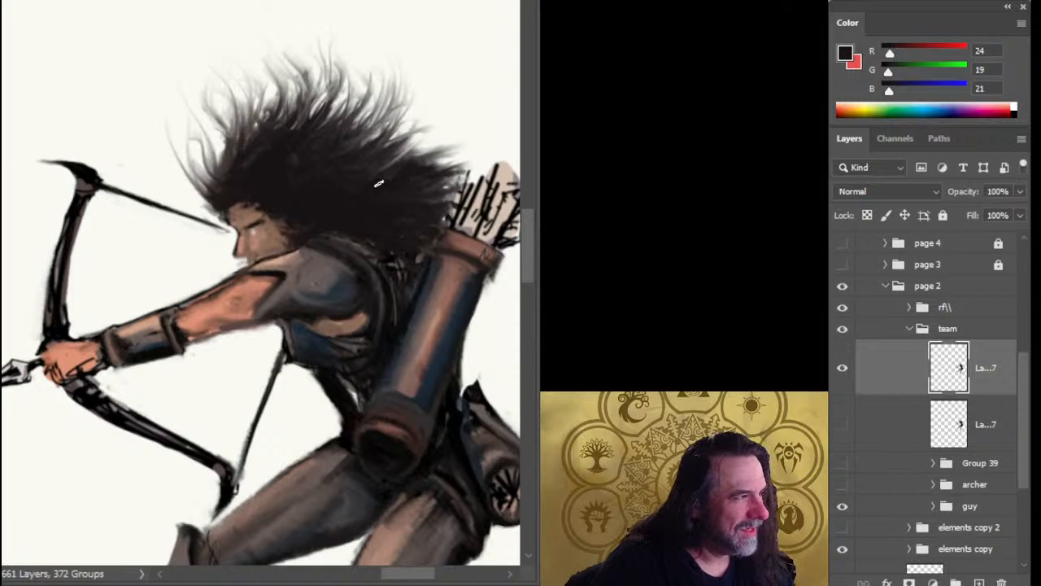
{"action": "mouse_move", "coordinate": [376, 187]}
{"action": "left_mouse_down"}
{"action": "mouse_move", "coordinate": [415, 137]}
{"action": "mouse_move", "coordinate": [416, 105]}
{"action": "left_mouse_up"}
{"action": "left_click_drag", "start_coordinate": [394, 160], "coordinate": [414, 106]}
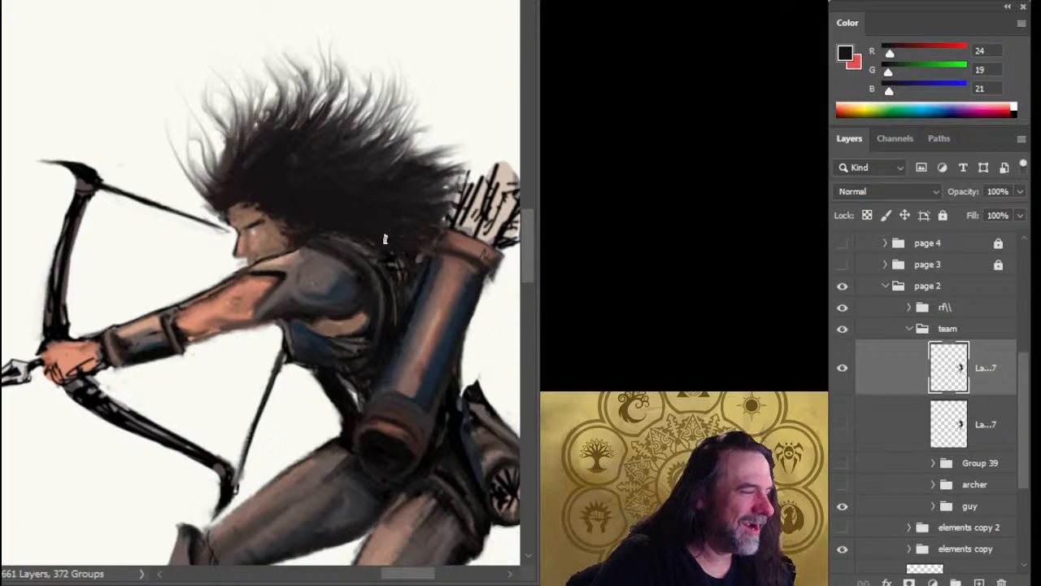
Erase the lower back portion of the archer's hair to open a gap above the shoulder and quiver.
{"action": "left_click_drag", "start_coordinate": [362, 255], "coordinate": [277, 296]}
{"action": "left_click_drag", "start_coordinate": [332, 343], "coordinate": [304, 300]}
{"action": "left_click_drag", "start_coordinate": [335, 194], "coordinate": [363, 201]}
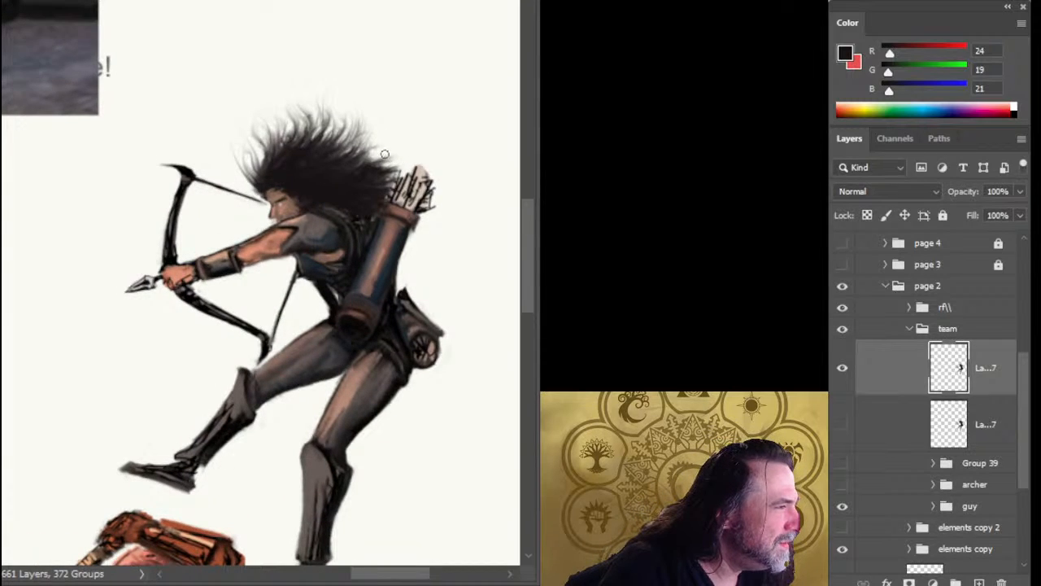
{"action": "mouse_move", "coordinate": [394, 180]}
{"action": "left_mouse_down"}
{"action": "mouse_move", "coordinate": [355, 175]}
{"action": "mouse_move", "coordinate": [343, 208]}
{"action": "mouse_move", "coordinate": [326, 198]}
{"action": "mouse_move", "coordinate": [365, 216]}
{"action": "left_mouse_up"}
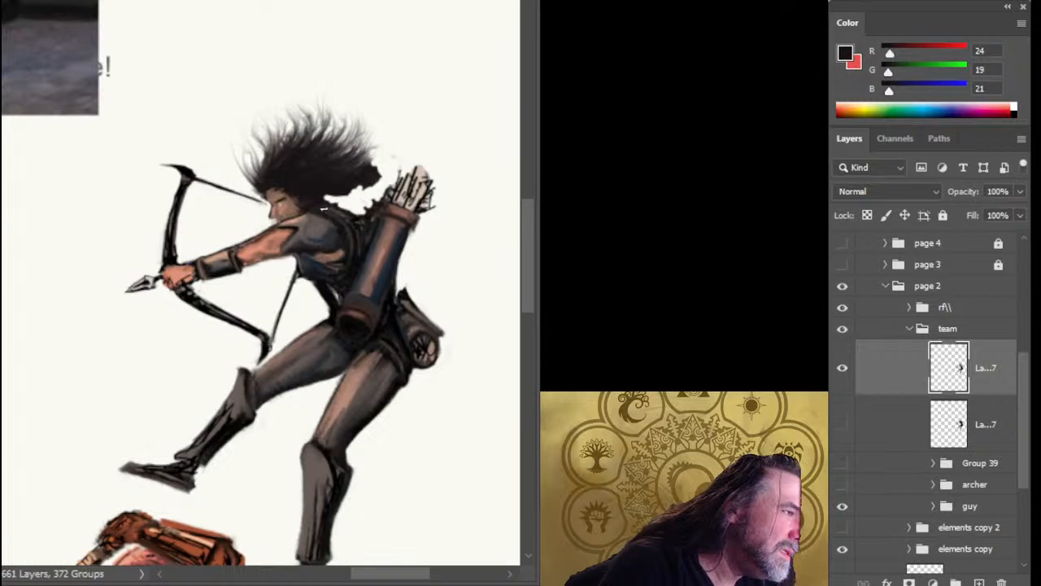
Repaint the underside of the hair at the nape in sampled near-black and clean its lower edge beside the quiver.
{"action": "left_click", "coordinate": [321, 206], "text": "alt"}
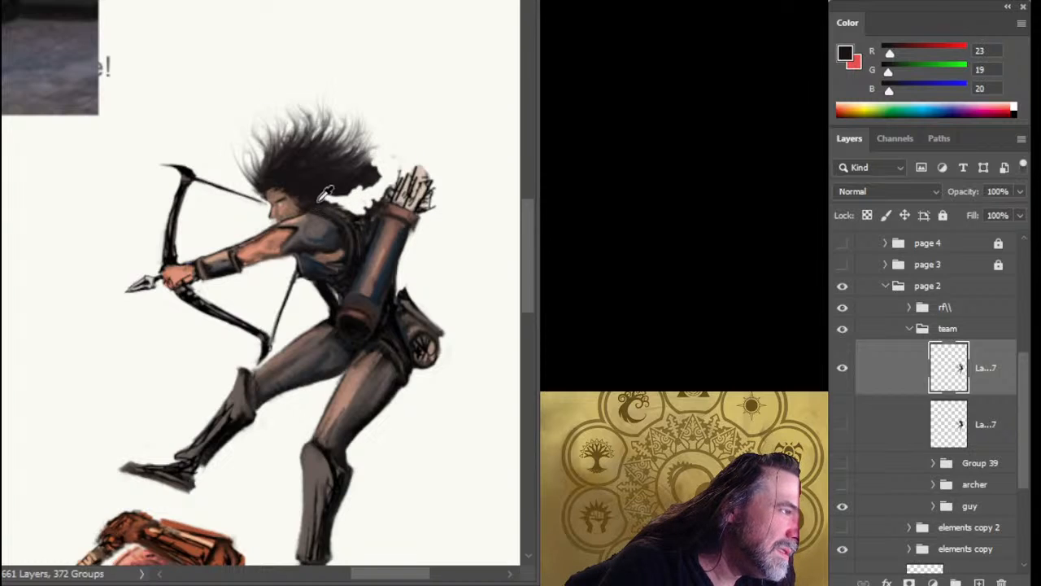
{"action": "mouse_move", "coordinate": [331, 204]}
{"action": "left_mouse_down"}
{"action": "mouse_move", "coordinate": [360, 219]}
{"action": "mouse_move", "coordinate": [347, 213]}
{"action": "left_mouse_up"}
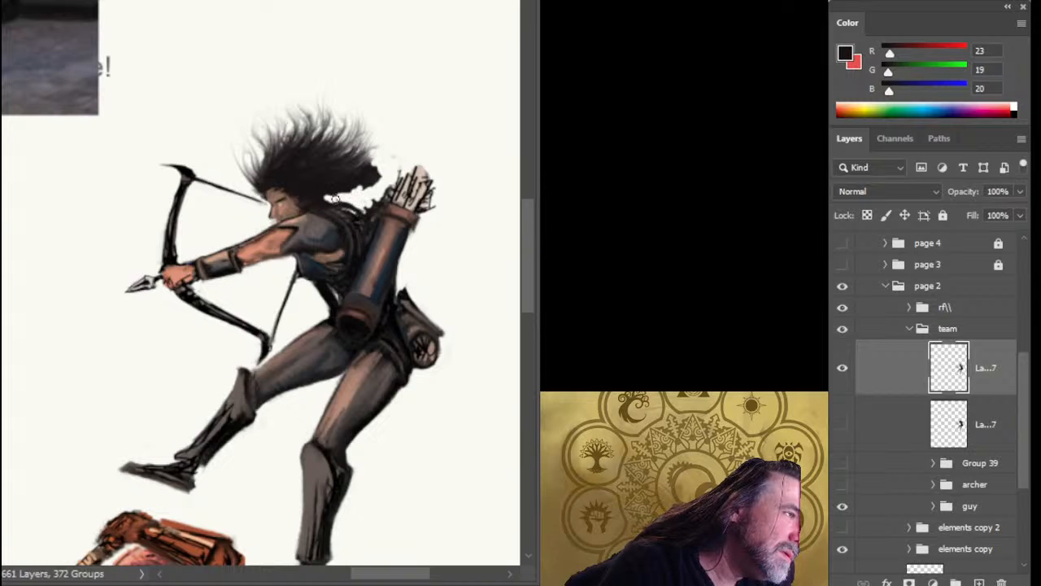
{"action": "left_click", "coordinate": [321, 183], "text": "alt"}
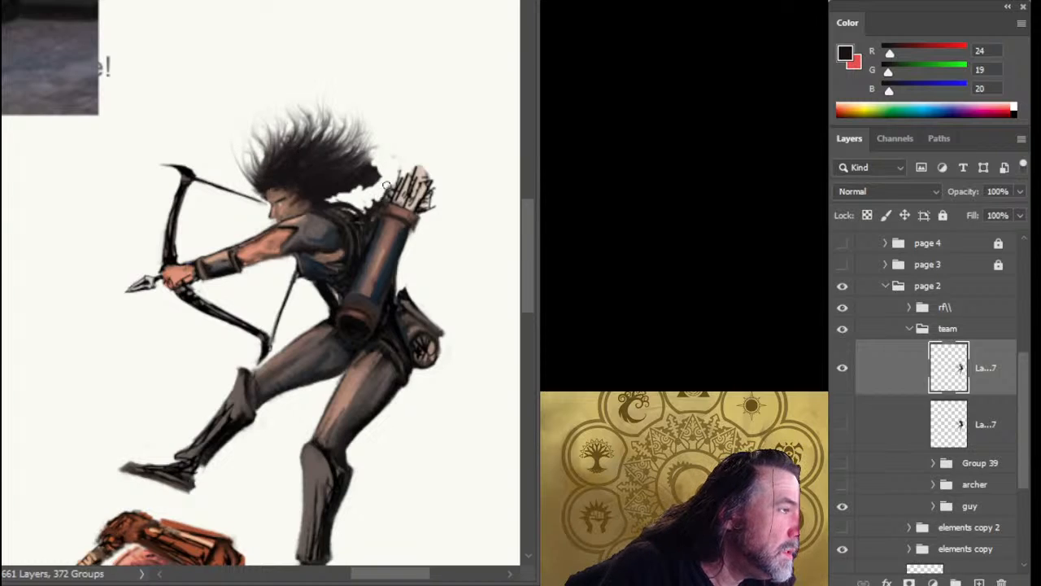
{"action": "left_click_drag", "start_coordinate": [386, 185], "coordinate": [368, 189]}
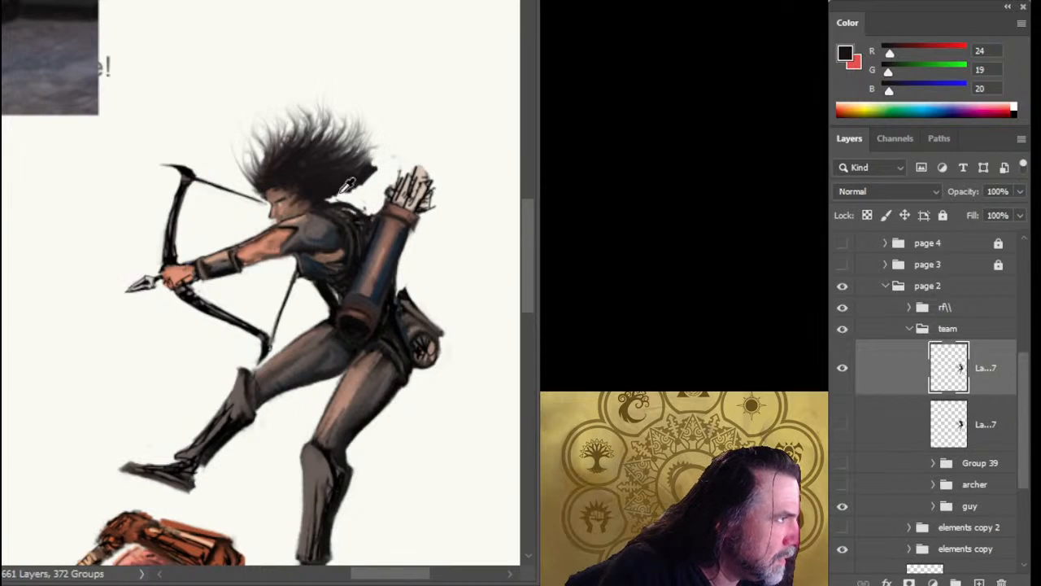
Repaint the archer's upper back between the neck and quiver with dark tones sampled from the figure.
{"action": "left_click", "coordinate": [341, 290], "text": "alt"}
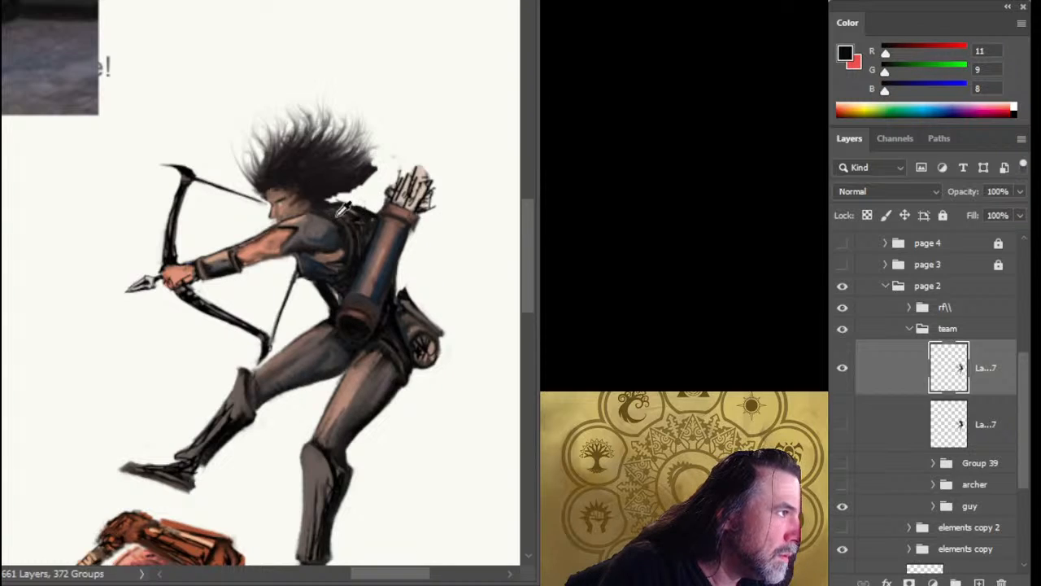
{"action": "left_click", "coordinate": [344, 209], "text": "alt"}
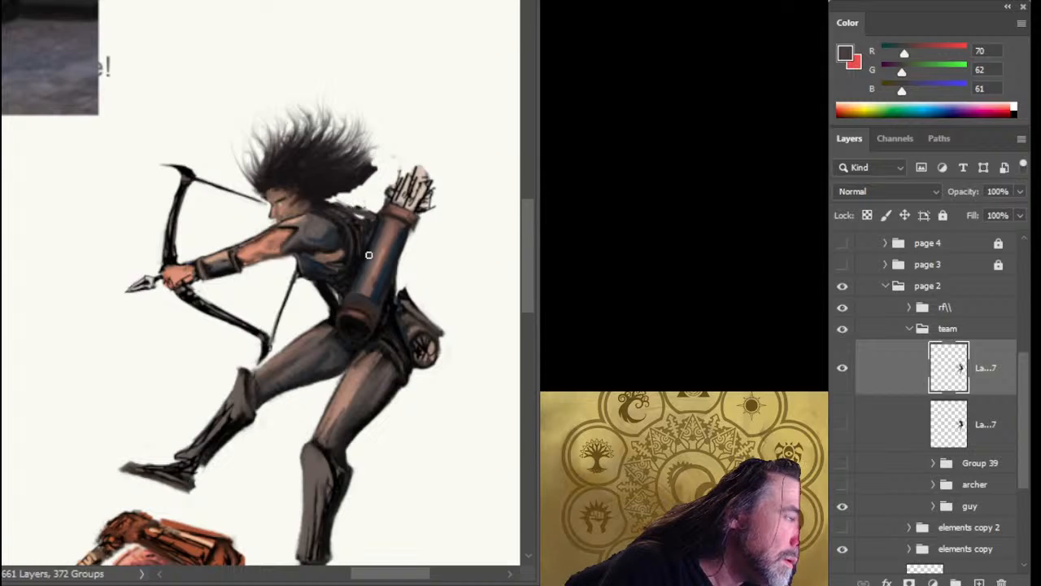
{"action": "left_click", "coordinate": [334, 299], "text": "alt"}
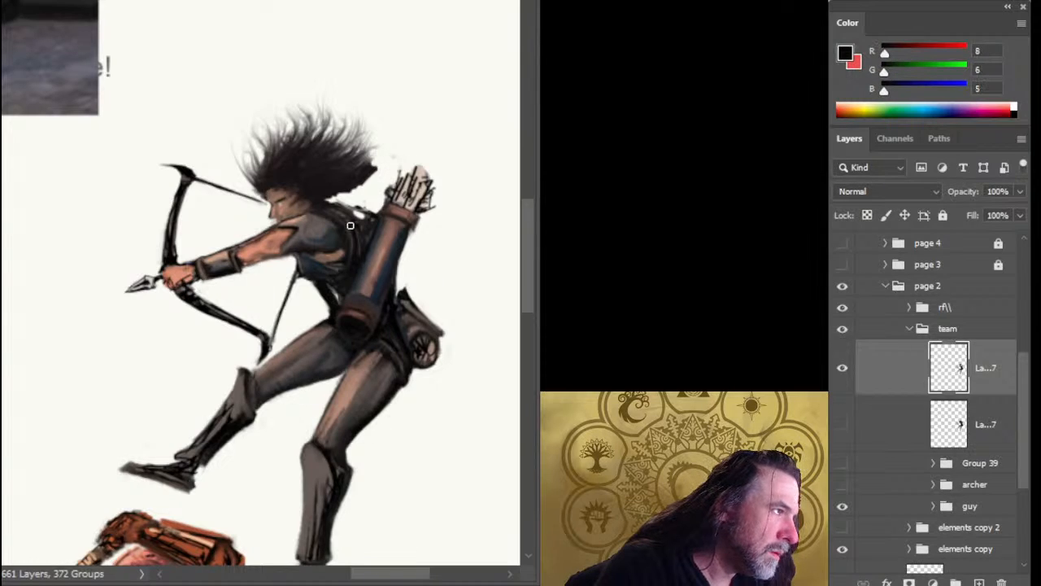
{"action": "left_click_drag", "start_coordinate": [348, 206], "coordinate": [370, 220]}
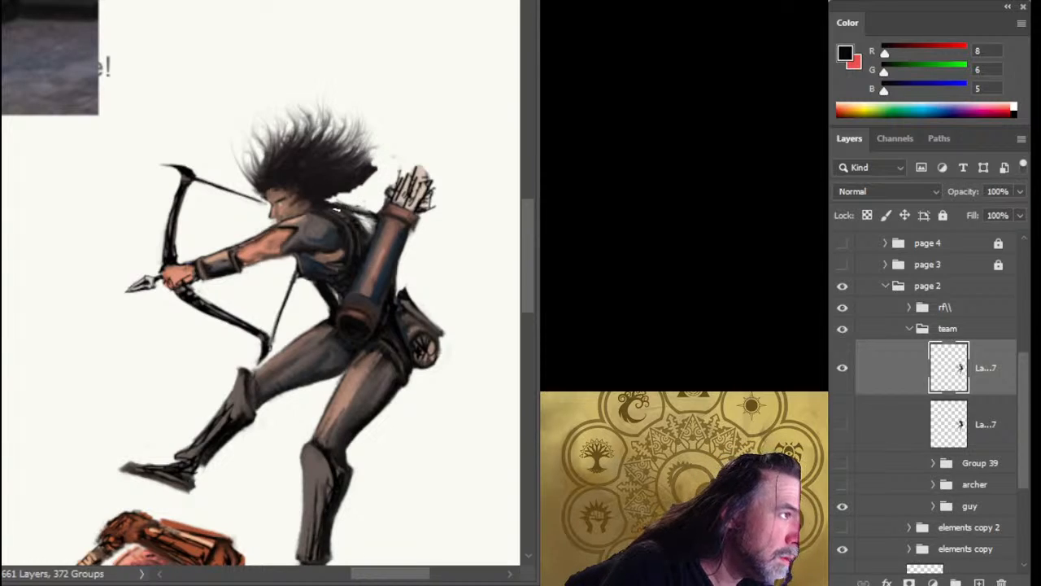
Paint loose locks at the lower back of the hair in the sampled hair color and review the archer against the whole page.
{"action": "left_click", "coordinate": [310, 186], "text": "alt"}
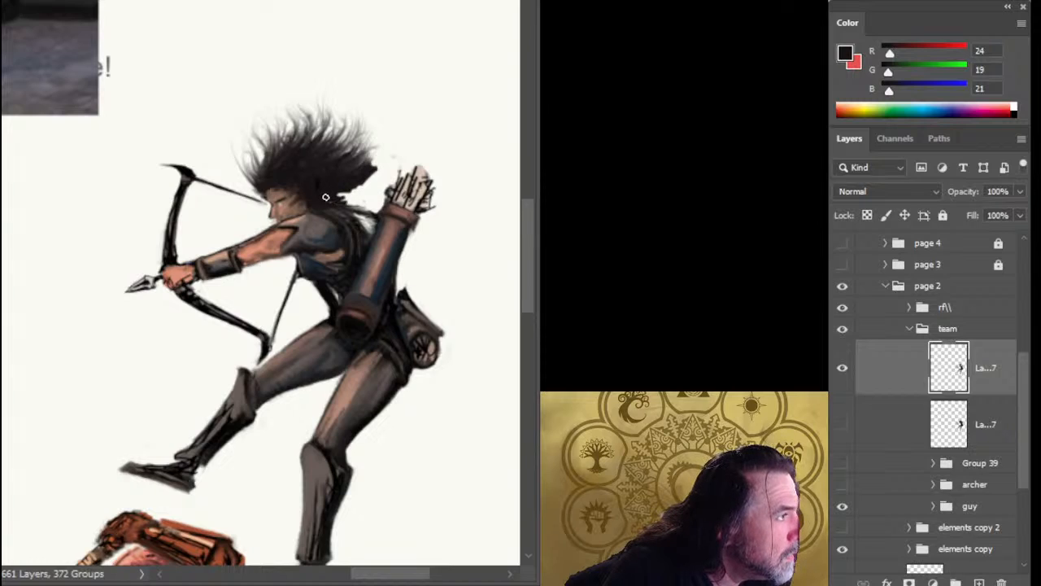
{"action": "mouse_move", "coordinate": [356, 197]}
{"action": "left_mouse_down"}
{"action": "mouse_move", "coordinate": [345, 197]}
{"action": "mouse_move", "coordinate": [371, 232]}
{"action": "mouse_move", "coordinate": [298, 424]}
{"action": "left_mouse_up"}
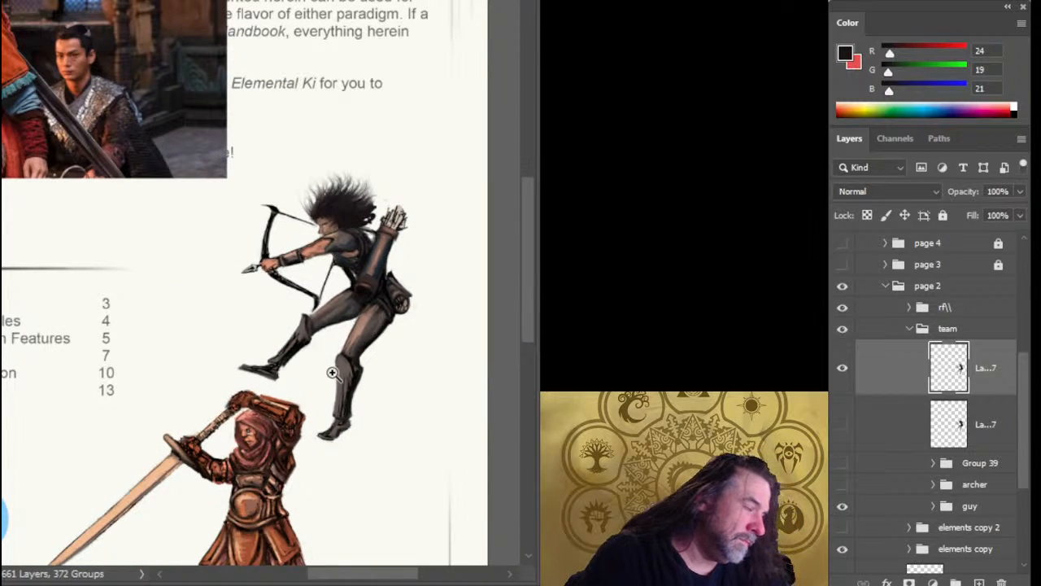
{"action": "left_click_drag", "start_coordinate": [340, 374], "coordinate": [393, 205]}
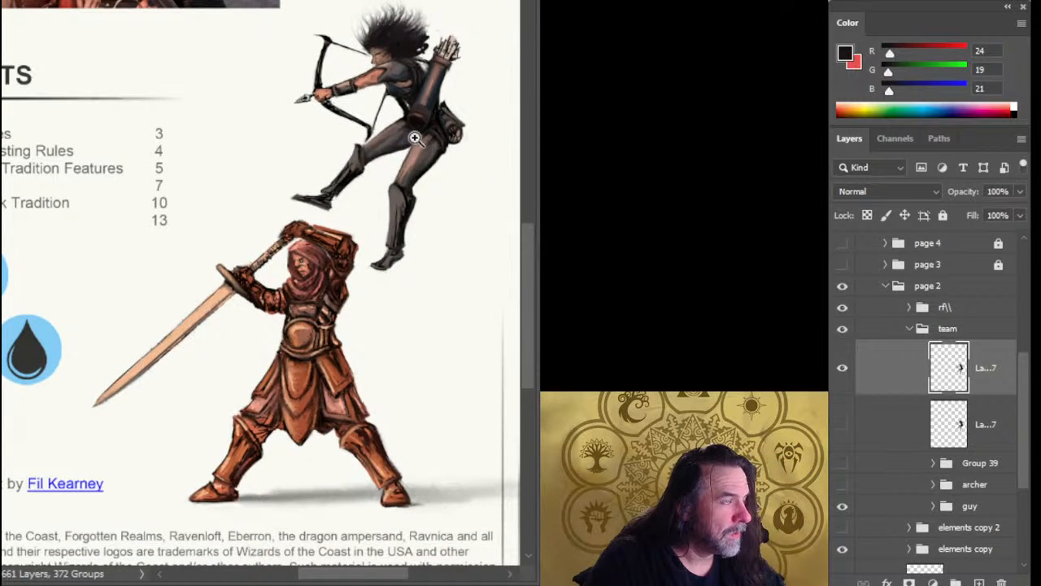
{"action": "left_click_drag", "start_coordinate": [423, 117], "coordinate": [396, 152]}
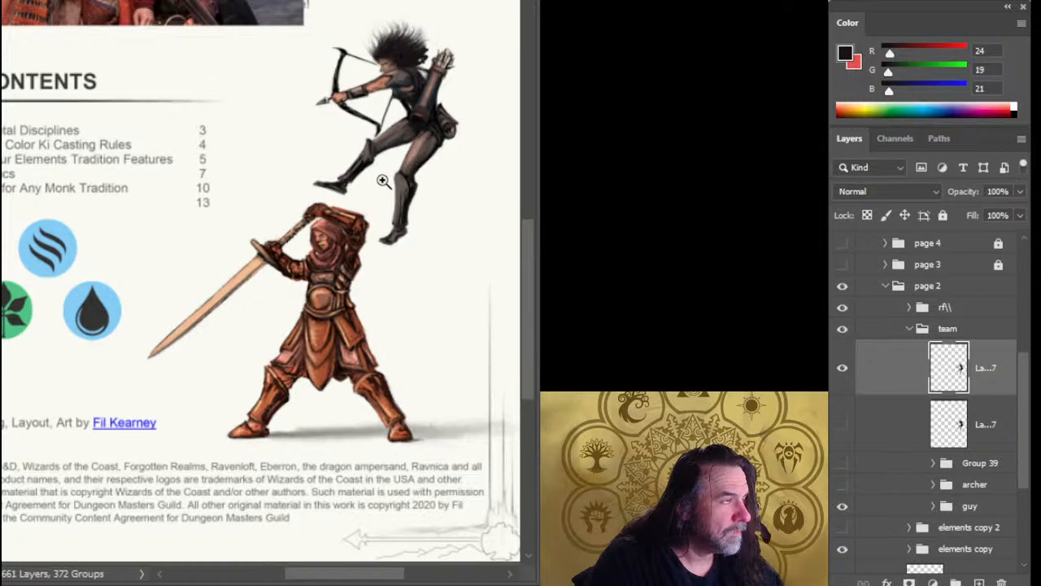
{"action": "left_click_drag", "start_coordinate": [424, 82], "coordinate": [452, 132]}
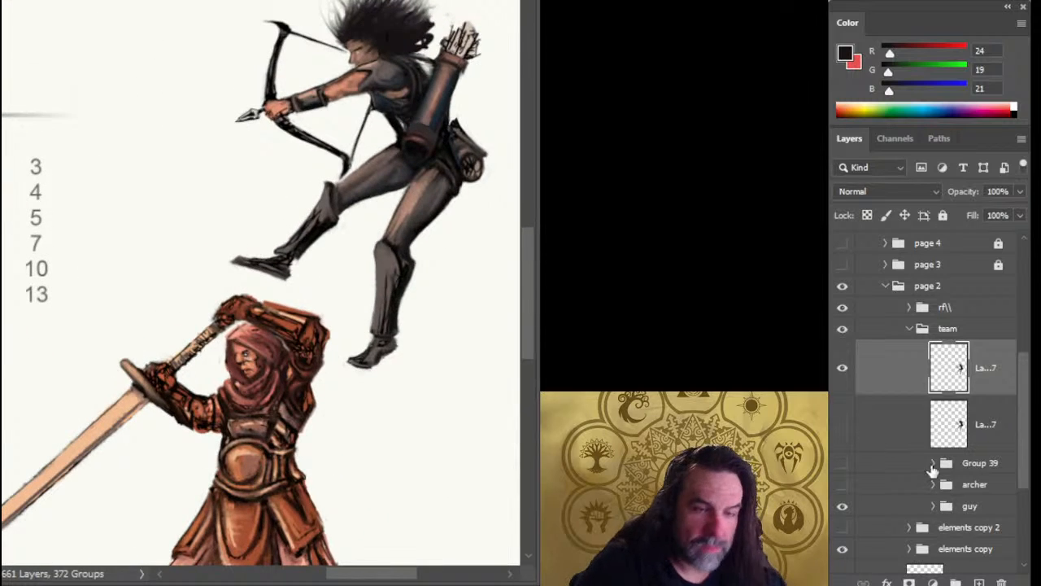
Add a blank layer directly beneath the visible archer layer in the team group.
{"action": "left_click", "coordinate": [993, 432]}
{"action": "left_click", "coordinate": [979, 583]}
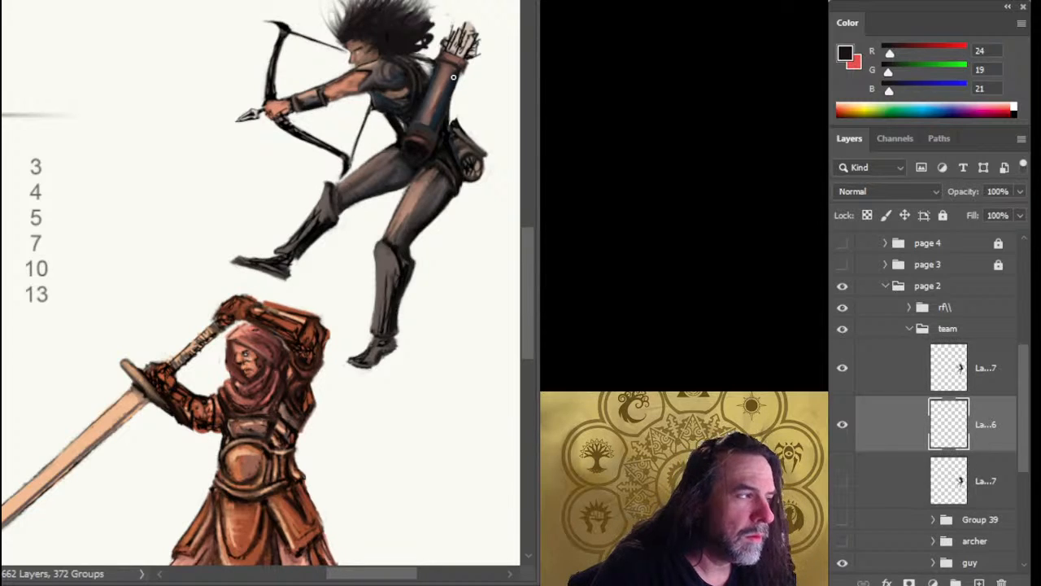
{"action": "left_click_drag", "start_coordinate": [363, 165], "coordinate": [316, 188]}
{"action": "key", "text": "ctrl+z"}
{"action": "key", "text": "ctrl+z"}
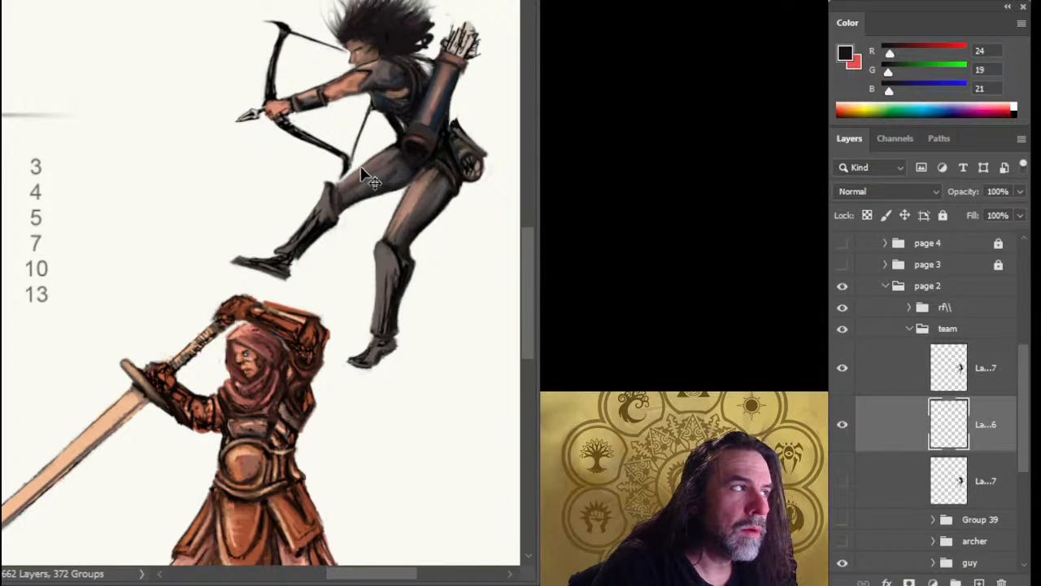
{"action": "key", "text": "Delete"}
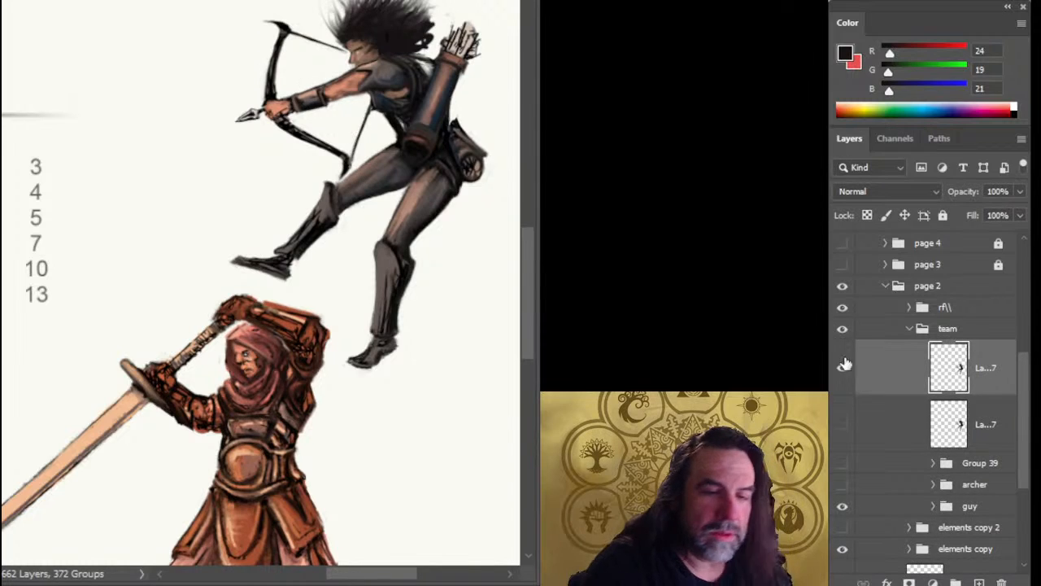
{"action": "key", "text": "ctrl+z"}
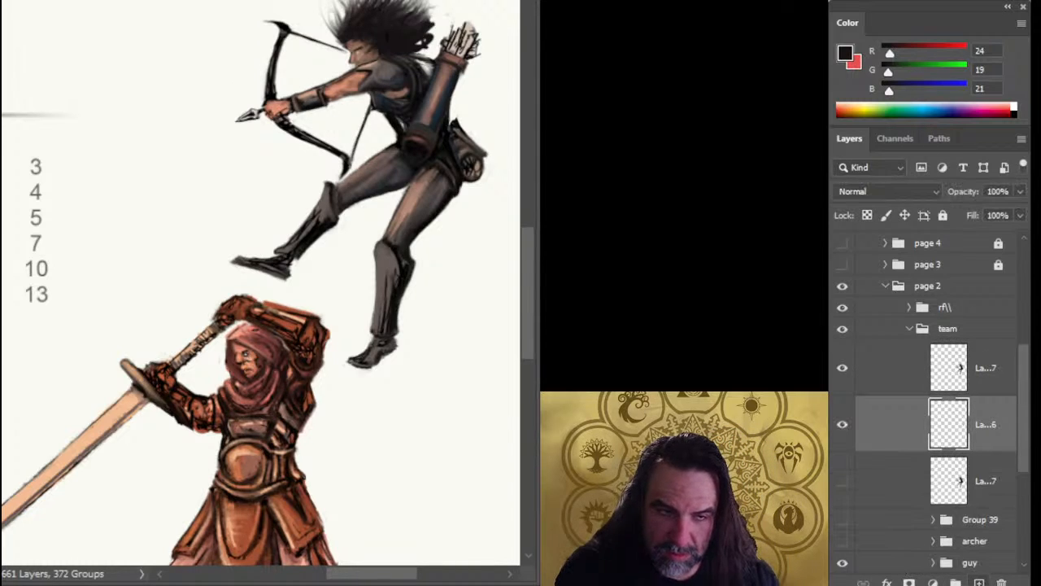
Try painting loose locks over the archer's neck and shoulder with the new layer above the archer layer, and return that layer beneath it.
{"action": "left_click_drag", "start_coordinate": [988, 434], "coordinate": [976, 353]}
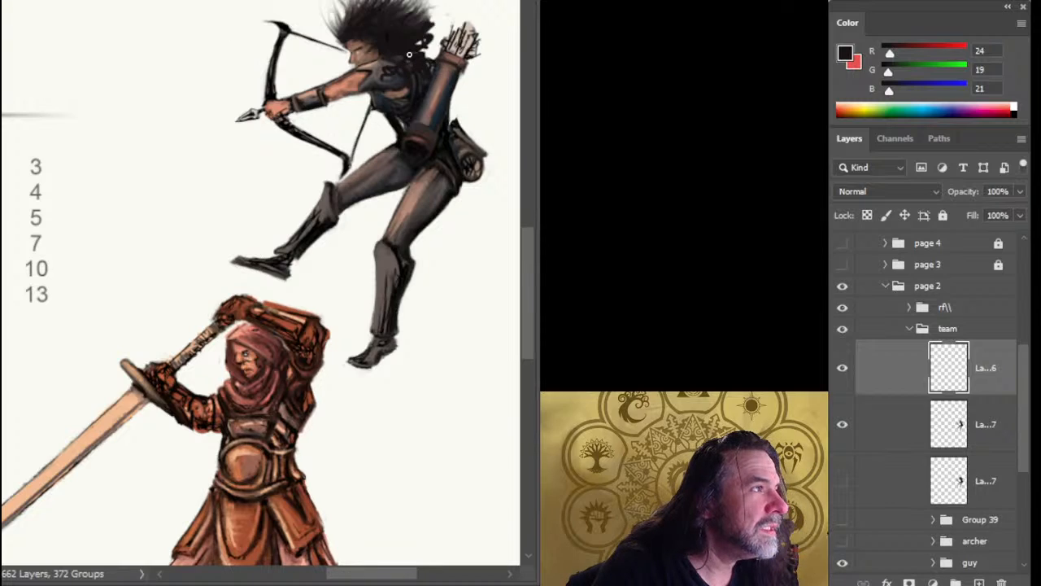
{"action": "left_click_drag", "start_coordinate": [358, 61], "coordinate": [377, 60]}
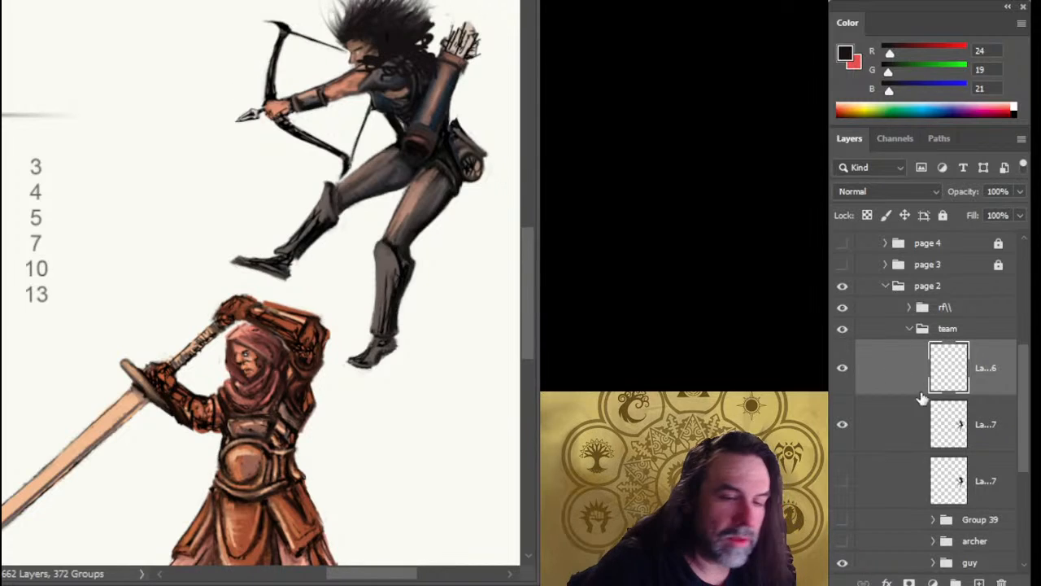
{"action": "left_click_drag", "start_coordinate": [903, 389], "coordinate": [903, 437]}
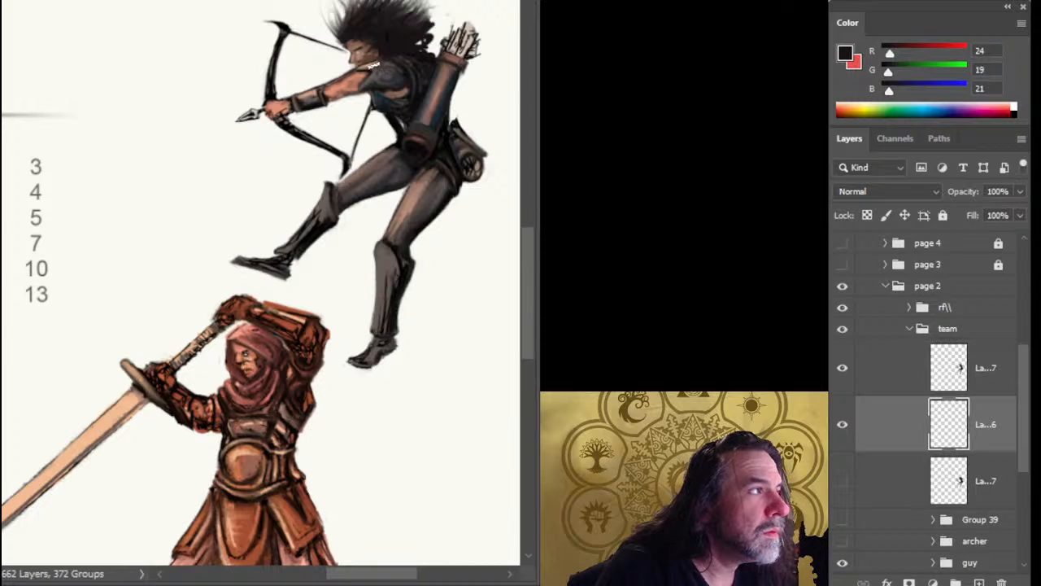
Sample the dark hair color from the archer and paint longer wind-blown locks at the back of the hair on the archer layer.
{"action": "left_click", "coordinate": [416, 55], "text": "alt"}
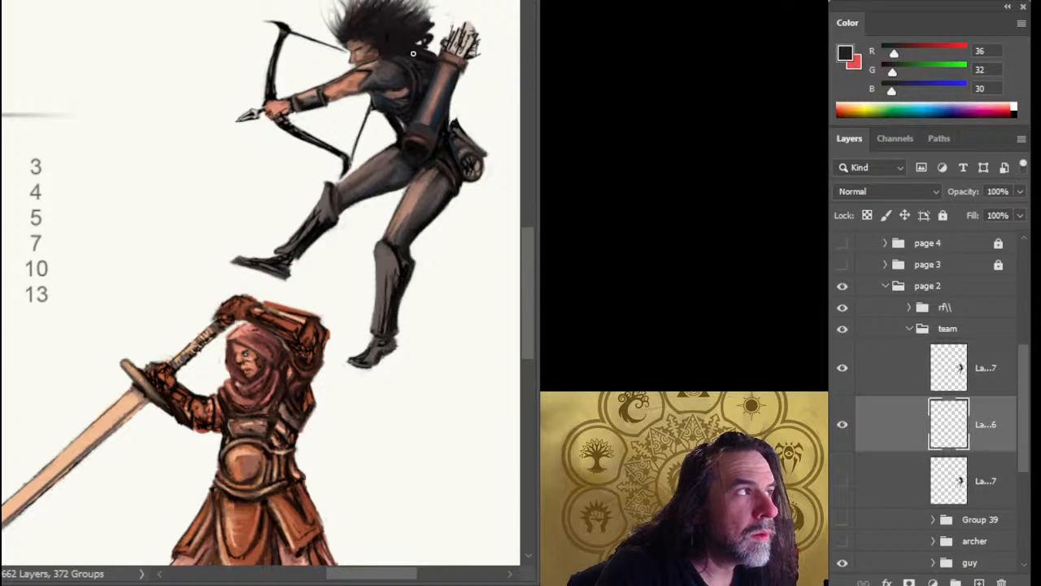
{"action": "left_click", "coordinate": [901, 371]}
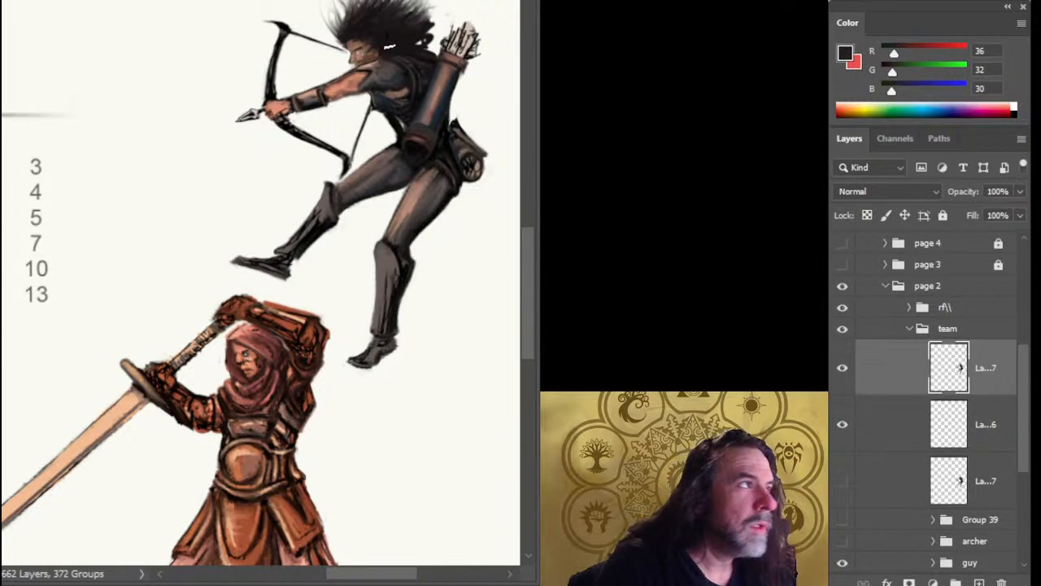
{"action": "mouse_move", "coordinate": [405, 38]}
{"action": "left_mouse_down"}
{"action": "mouse_move", "coordinate": [423, 42]}
{"action": "mouse_move", "coordinate": [439, 23]}
{"action": "left_mouse_up"}
{"action": "mouse_move", "coordinate": [415, 36]}
{"action": "left_mouse_down"}
{"action": "mouse_move", "coordinate": [444, 12]}
{"action": "mouse_move", "coordinate": [431, 2]}
{"action": "mouse_move", "coordinate": [448, 16]}
{"action": "mouse_move", "coordinate": [443, 4]}
{"action": "mouse_move", "coordinate": [489, 13]}
{"action": "left_mouse_up"}
Cut the arrows and upper quiver onto a separate layer above the archer, keeping the archer layer active.
{"action": "key", "text": "l"}
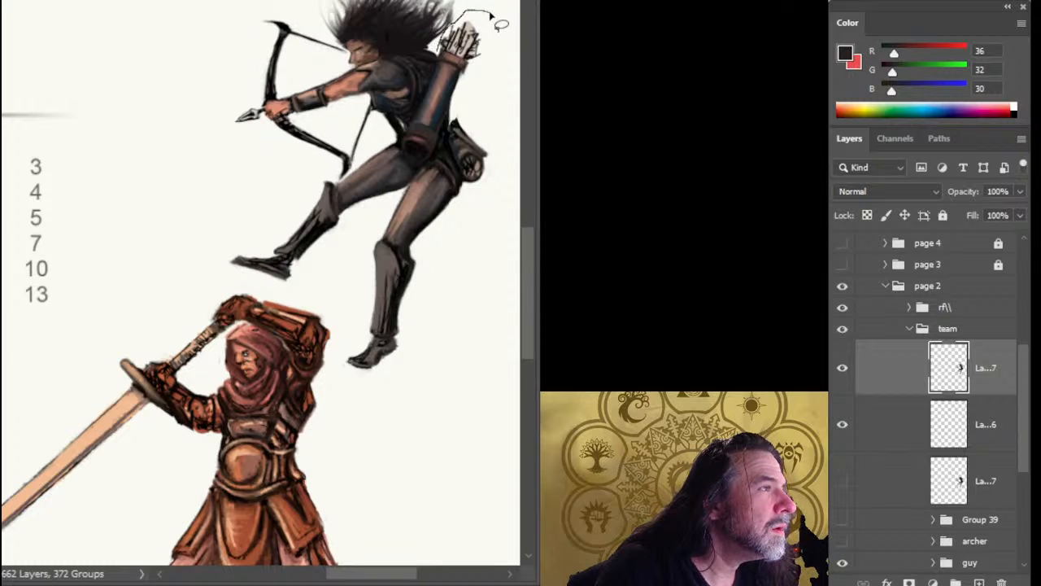
{"action": "mouse_move", "coordinate": [433, 106]}
{"action": "left_mouse_down"}
{"action": "mouse_move", "coordinate": [460, 106]}
{"action": "mouse_move", "coordinate": [485, 69]}
{"action": "left_mouse_up"}
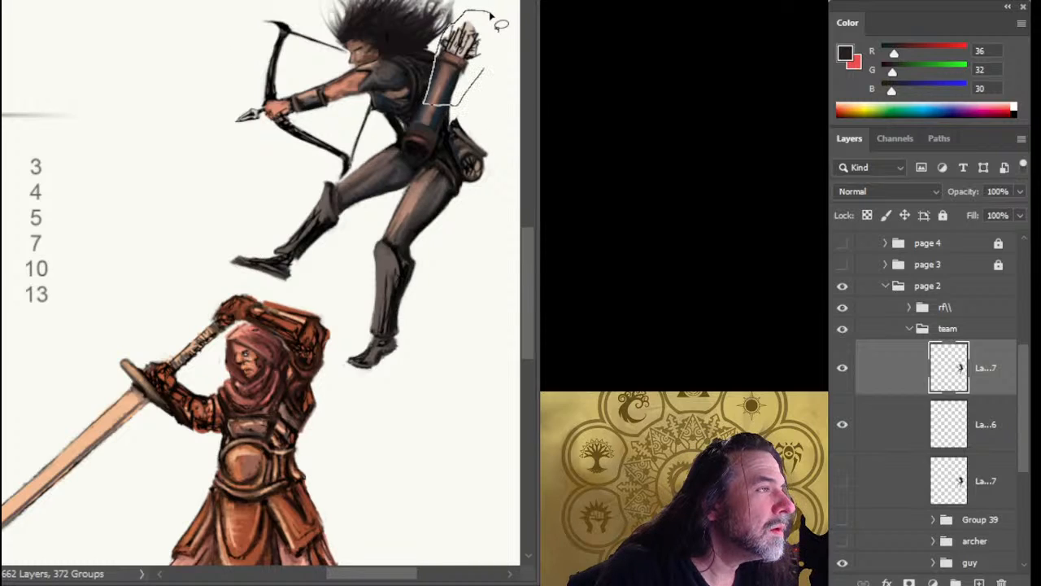
{"action": "key", "text": "ctrl+j"}
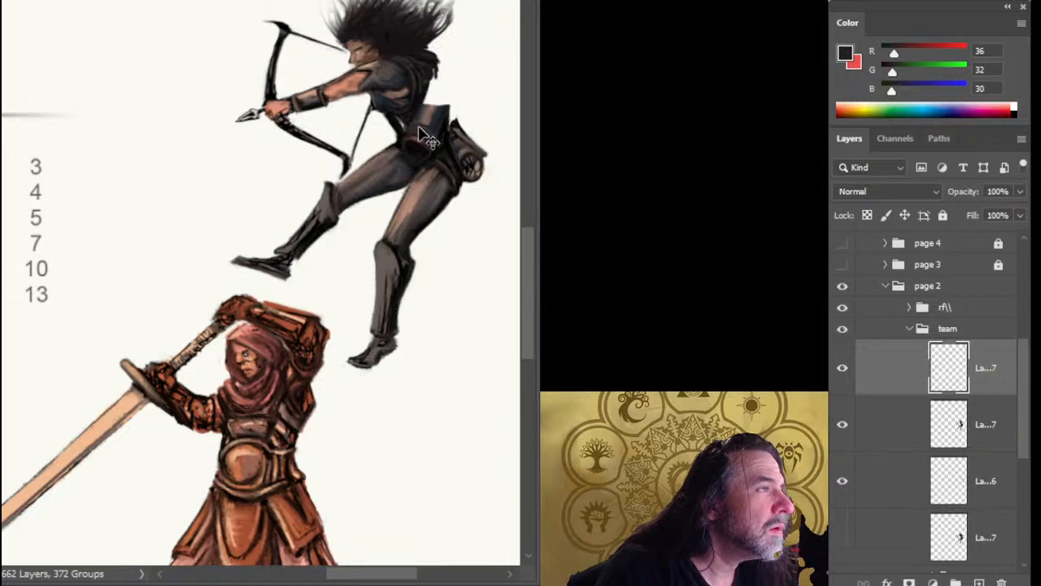
{"action": "left_click", "coordinate": [972, 444]}
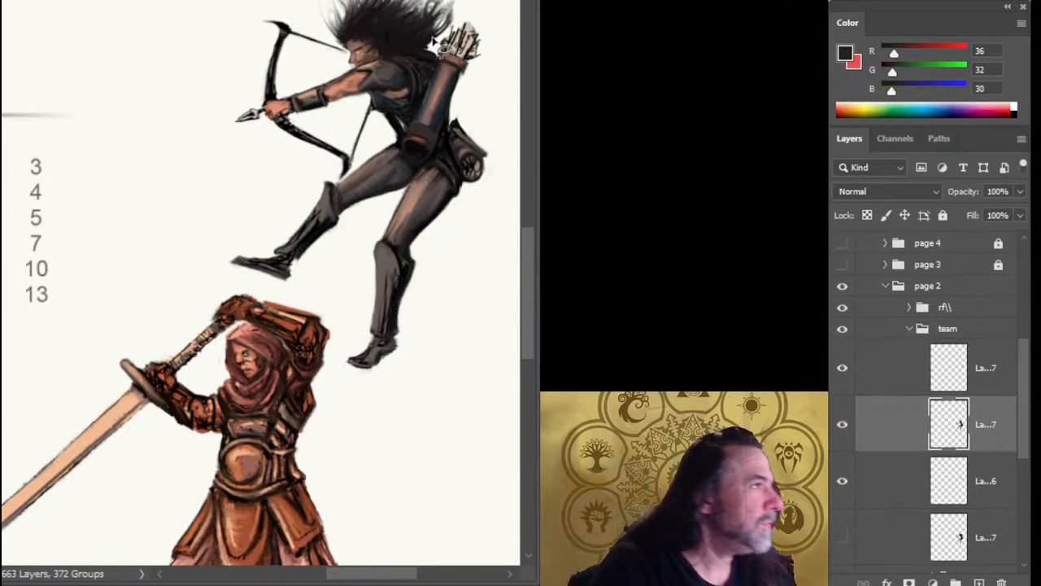
Extend the back hair locks upward and behind the separated quiver on the archer layer.
{"action": "mouse_move", "coordinate": [406, 42]}
{"action": "left_mouse_down"}
{"action": "mouse_move", "coordinate": [434, 45]}
{"action": "mouse_move", "coordinate": [397, 35]}
{"action": "mouse_move", "coordinate": [438, 8]}
{"action": "left_mouse_up"}
{"action": "left_click_drag", "start_coordinate": [433, 79], "coordinate": [447, 170]}
{"action": "mouse_move", "coordinate": [429, 98]}
{"action": "left_mouse_down"}
{"action": "mouse_move", "coordinate": [395, 114]}
{"action": "mouse_move", "coordinate": [430, 101]}
{"action": "mouse_move", "coordinate": [439, 77]}
{"action": "left_mouse_up"}
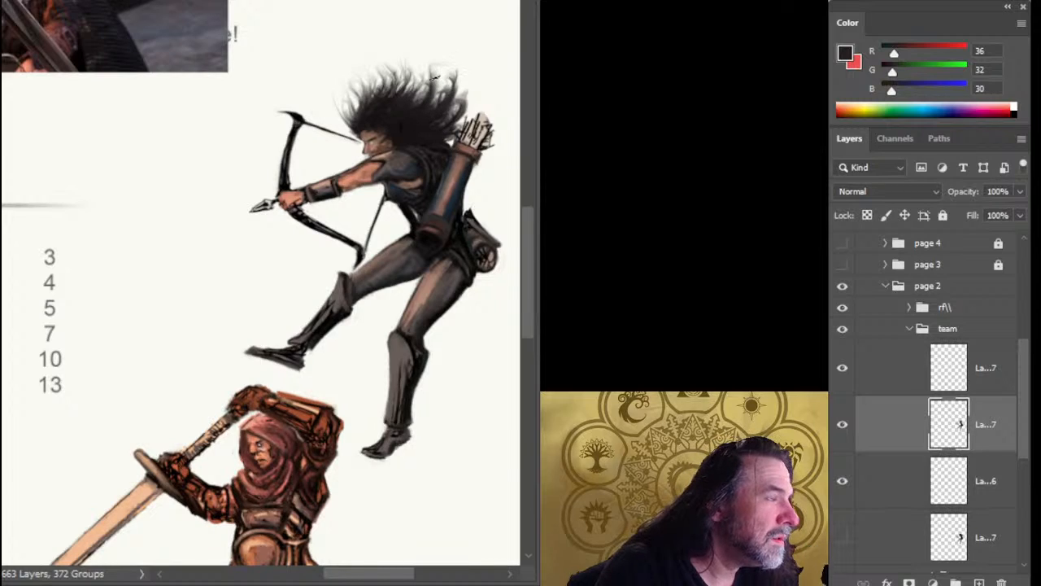
Build up long curling locks rising from the crown, back and forehead of the archer's hair.
{"action": "mouse_move", "coordinate": [404, 112]}
{"action": "left_mouse_down"}
{"action": "mouse_move", "coordinate": [439, 103]}
{"action": "mouse_move", "coordinate": [399, 115]}
{"action": "mouse_move", "coordinate": [445, 77]}
{"action": "mouse_move", "coordinate": [394, 115]}
{"action": "mouse_move", "coordinate": [401, 73]}
{"action": "left_mouse_up"}
{"action": "mouse_move", "coordinate": [400, 109]}
{"action": "left_mouse_down"}
{"action": "mouse_move", "coordinate": [422, 45]}
{"action": "mouse_move", "coordinate": [416, 83]}
{"action": "mouse_move", "coordinate": [426, 57]}
{"action": "mouse_move", "coordinate": [413, 54]}
{"action": "mouse_move", "coordinate": [463, 60]}
{"action": "left_mouse_up"}
{"action": "mouse_move", "coordinate": [451, 120]}
{"action": "left_mouse_down"}
{"action": "mouse_move", "coordinate": [471, 112]}
{"action": "mouse_move", "coordinate": [468, 132]}
{"action": "mouse_move", "coordinate": [460, 70]}
{"action": "left_mouse_up"}
{"action": "left_click_drag", "start_coordinate": [404, 115], "coordinate": [396, 64]}
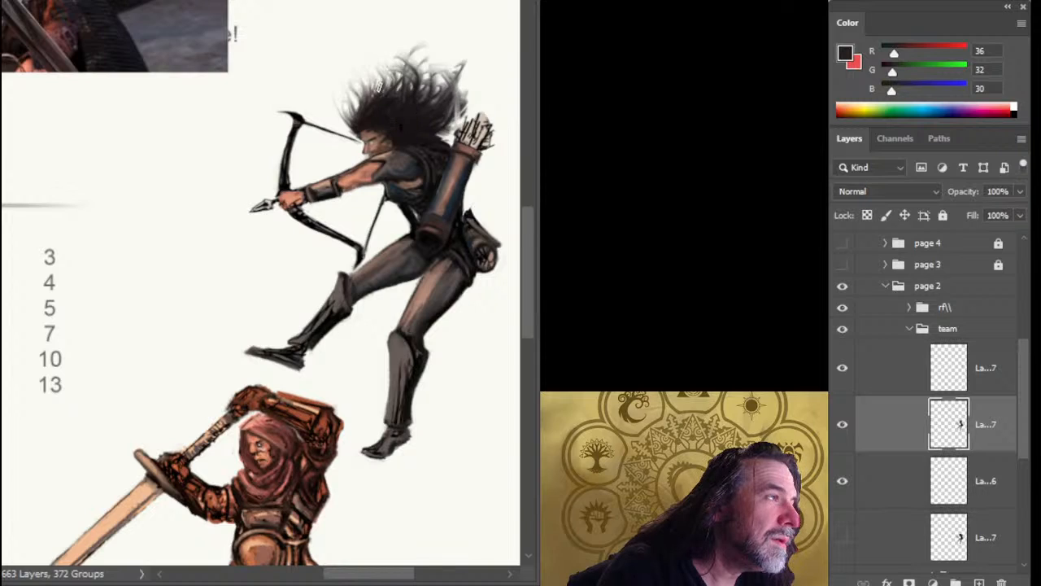
{"action": "mouse_move", "coordinate": [380, 103]}
{"action": "left_mouse_down"}
{"action": "mouse_move", "coordinate": [395, 41]}
{"action": "mouse_move", "coordinate": [382, 76]}
{"action": "mouse_move", "coordinate": [378, 57]}
{"action": "mouse_move", "coordinate": [344, 77]}
{"action": "left_mouse_up"}
{"action": "mouse_move", "coordinate": [358, 127]}
{"action": "left_mouse_down"}
{"action": "mouse_move", "coordinate": [341, 112]}
{"action": "mouse_move", "coordinate": [346, 84]}
{"action": "mouse_move", "coordinate": [350, 92]}
{"action": "mouse_move", "coordinate": [334, 64]}
{"action": "left_mouse_up"}
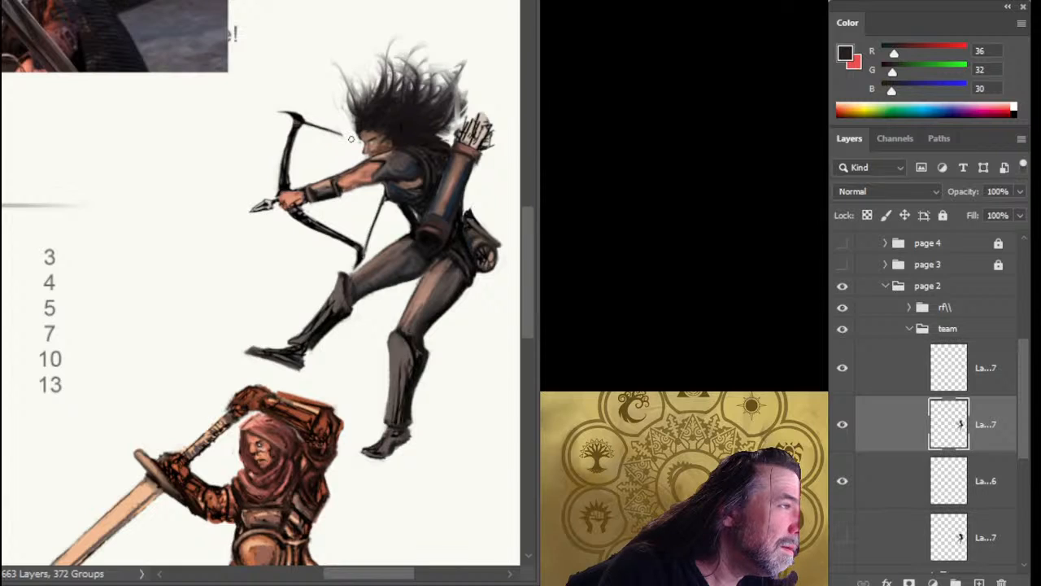
Cut the upper bow limb and its string onto a separate layer, keeping the archer layer active.
{"action": "mouse_move", "coordinate": [350, 138]}
{"action": "left_mouse_down"}
{"action": "mouse_move", "coordinate": [261, 89]}
{"action": "mouse_move", "coordinate": [273, 181]}
{"action": "mouse_move", "coordinate": [352, 140]}
{"action": "left_mouse_up"}
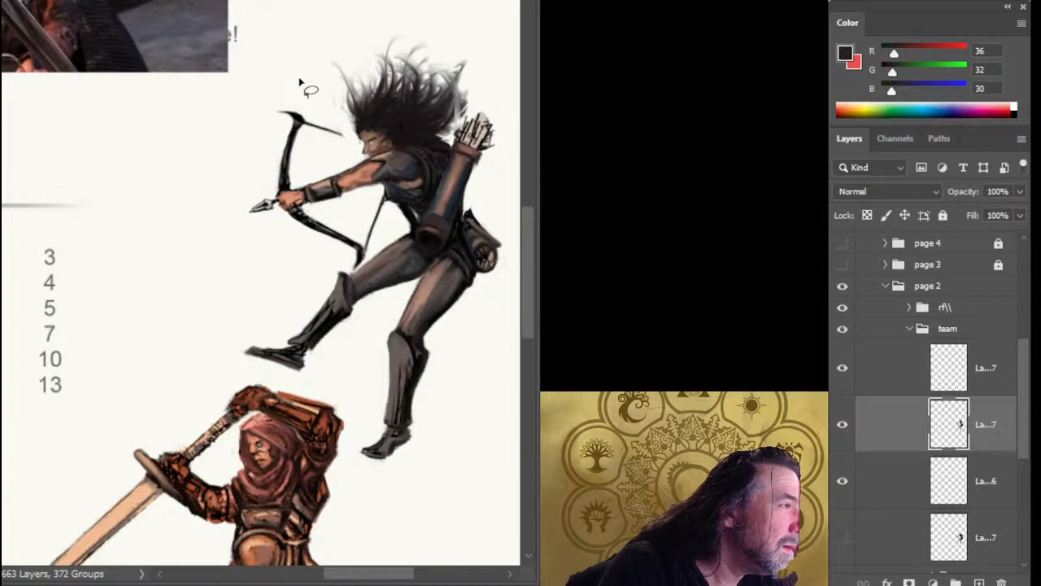
{"action": "key", "text": "ctrl+shift+j"}
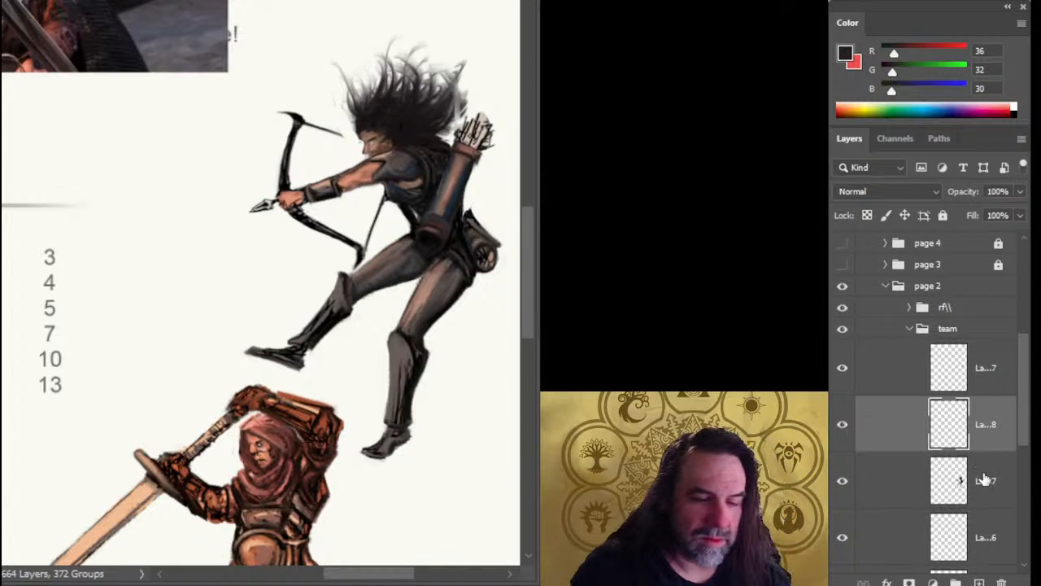
{"action": "left_click", "coordinate": [984, 480]}
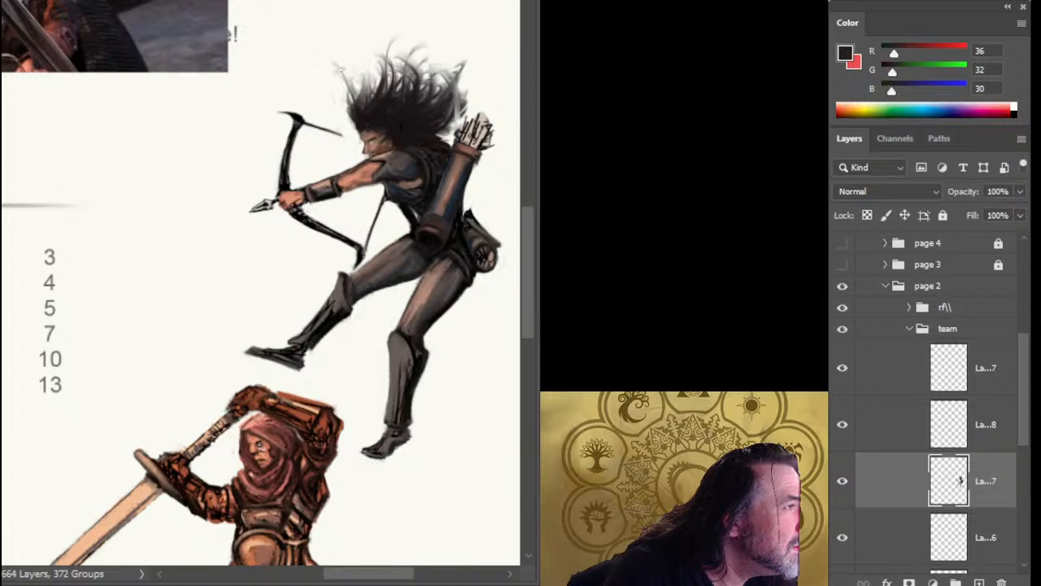
Refine the wispy hair tips above the forehead and add curved, overlapping locks at the back of the hair near the quiver.
{"action": "mouse_move", "coordinate": [362, 110]}
{"action": "left_mouse_down"}
{"action": "mouse_move", "coordinate": [351, 46]}
{"action": "mouse_move", "coordinate": [374, 72]}
{"action": "mouse_move", "coordinate": [373, 57]}
{"action": "mouse_move", "coordinate": [340, 73]}
{"action": "left_mouse_up"}
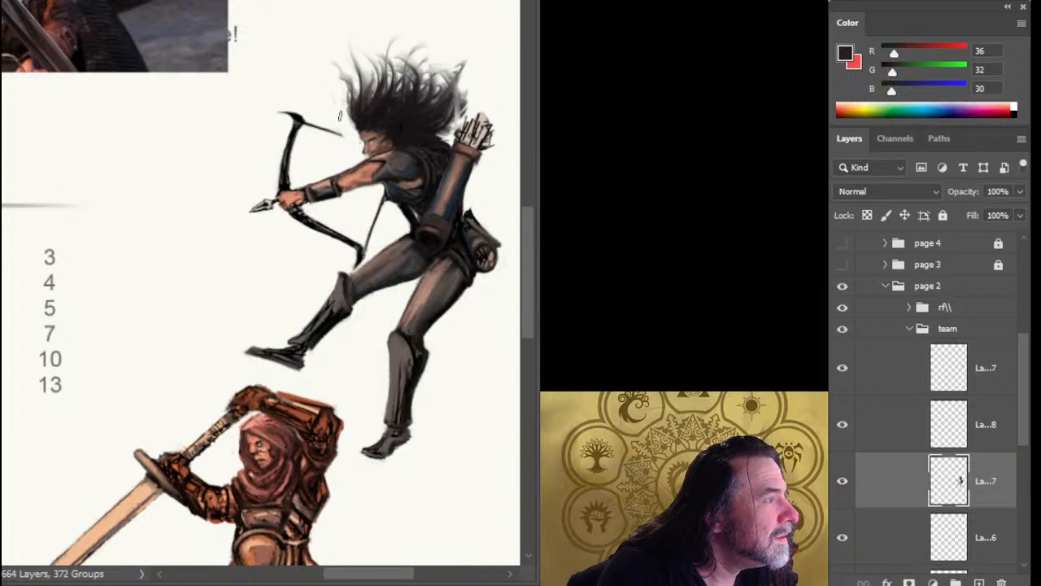
{"action": "key", "text": "ctrl+z"}
{"action": "mouse_move", "coordinate": [461, 122]}
{"action": "left_mouse_down"}
{"action": "mouse_move", "coordinate": [465, 90]}
{"action": "mouse_move", "coordinate": [467, 101]}
{"action": "left_mouse_up"}
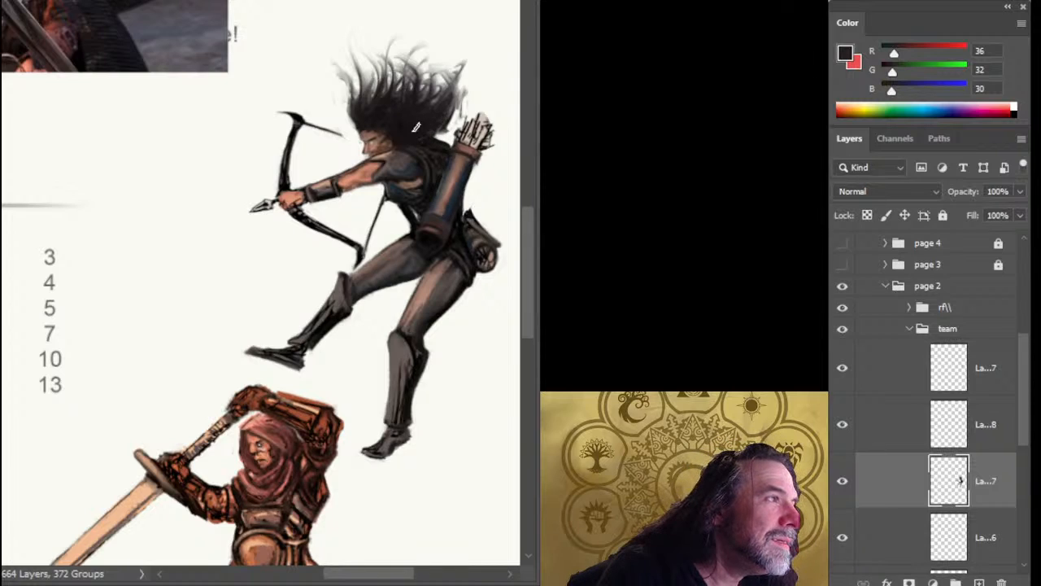
{"action": "mouse_move", "coordinate": [435, 136]}
{"action": "left_mouse_down"}
{"action": "mouse_move", "coordinate": [462, 96]}
{"action": "mouse_move", "coordinate": [462, 70]}
{"action": "left_mouse_up"}
{"action": "mouse_move", "coordinate": [445, 116]}
{"action": "left_mouse_down"}
{"action": "mouse_move", "coordinate": [458, 54]}
{"action": "mouse_move", "coordinate": [451, 74]}
{"action": "left_mouse_up"}
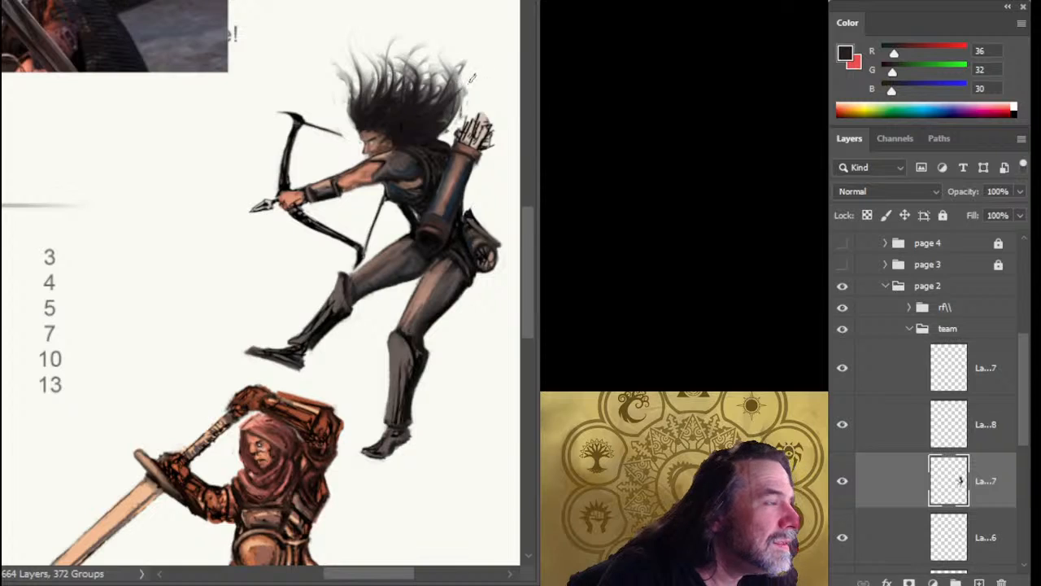
{"action": "mouse_move", "coordinate": [450, 112]}
{"action": "left_mouse_down"}
{"action": "mouse_move", "coordinate": [457, 77]}
{"action": "mouse_move", "coordinate": [463, 88]}
{"action": "left_mouse_up"}
{"action": "mouse_move", "coordinate": [434, 128]}
{"action": "left_mouse_down"}
{"action": "mouse_move", "coordinate": [465, 77]}
{"action": "mouse_move", "coordinate": [453, 95]}
{"action": "mouse_move", "coordinate": [440, 50]}
{"action": "left_mouse_up"}
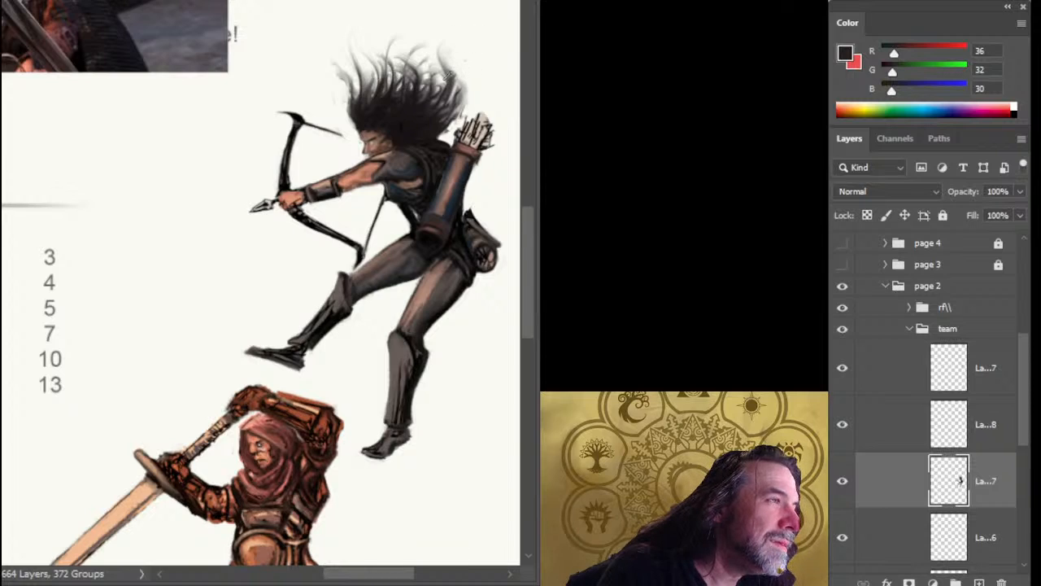
{"action": "left_click_drag", "start_coordinate": [448, 80], "coordinate": [447, 52]}
{"action": "left_click_drag", "start_coordinate": [432, 96], "coordinate": [437, 55]}
{"action": "left_click_drag", "start_coordinate": [446, 103], "coordinate": [449, 68]}
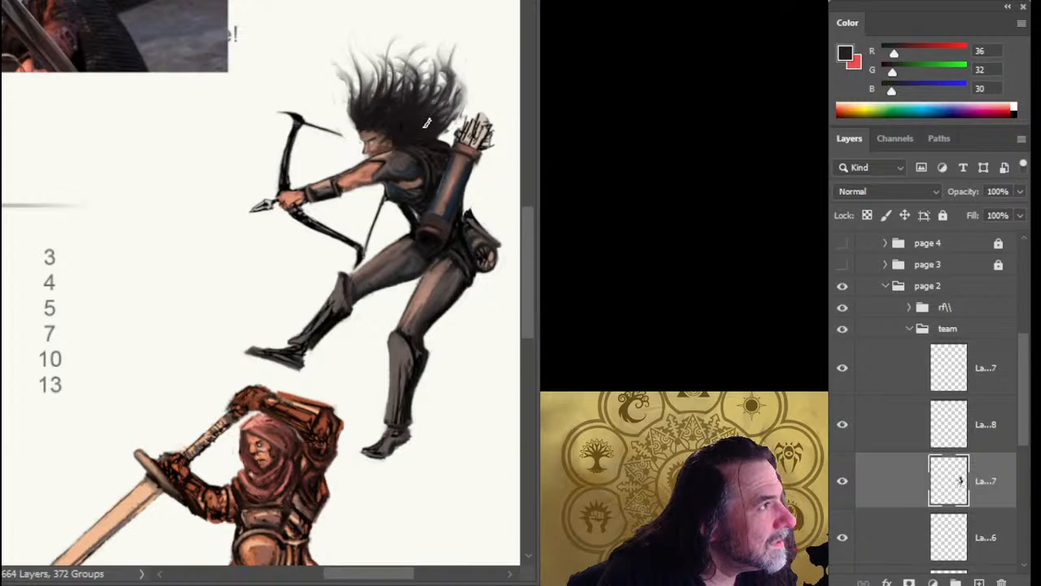
Refine the front hairline strands above the archer's forehead and clear any selection.
{"action": "left_click_drag", "start_coordinate": [358, 114], "coordinate": [355, 60]}
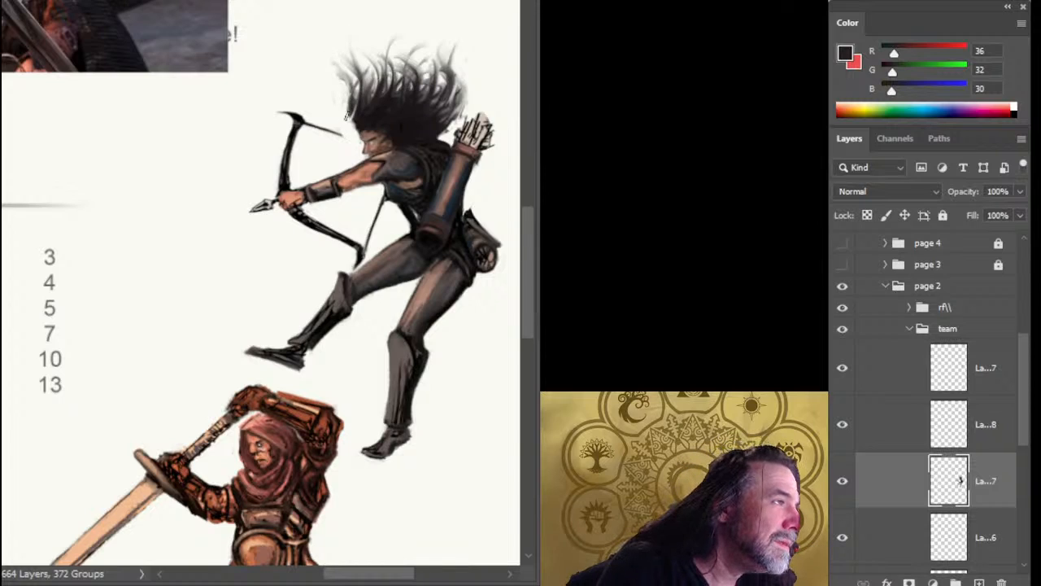
{"action": "mouse_move", "coordinate": [333, 111]}
{"action": "left_mouse_down"}
{"action": "mouse_move", "coordinate": [340, 55]}
{"action": "mouse_move", "coordinate": [345, 89]}
{"action": "left_mouse_up"}
{"action": "key", "text": "ctrl+d"}
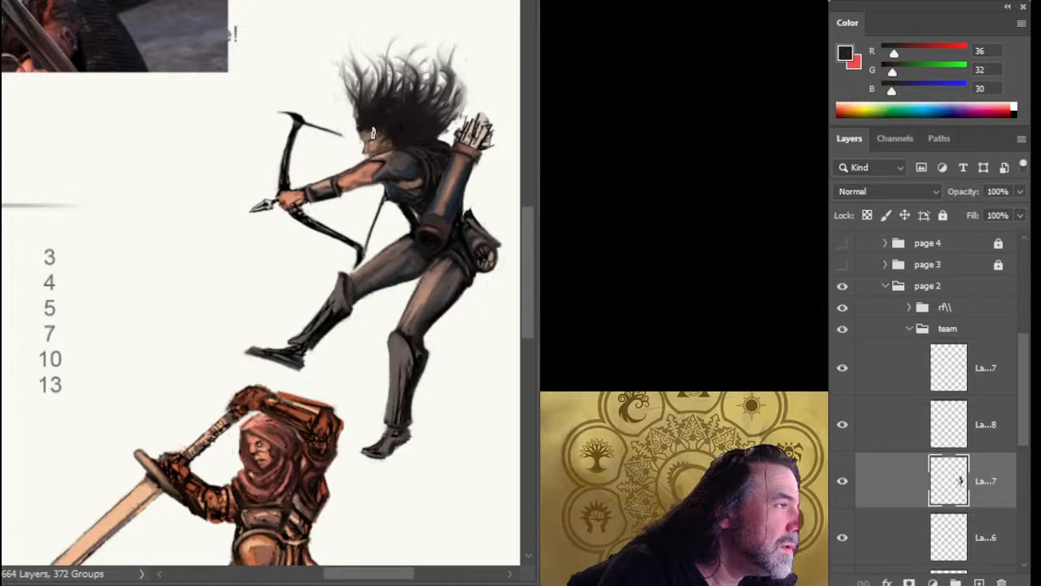
Sample the brown skin tone (RGB 90, 61, 48) and refine the archer's eye and ear.
{"action": "scroll", "coordinate": [373, 132], "scroll_direction": "up", "scroll_amount": 2}
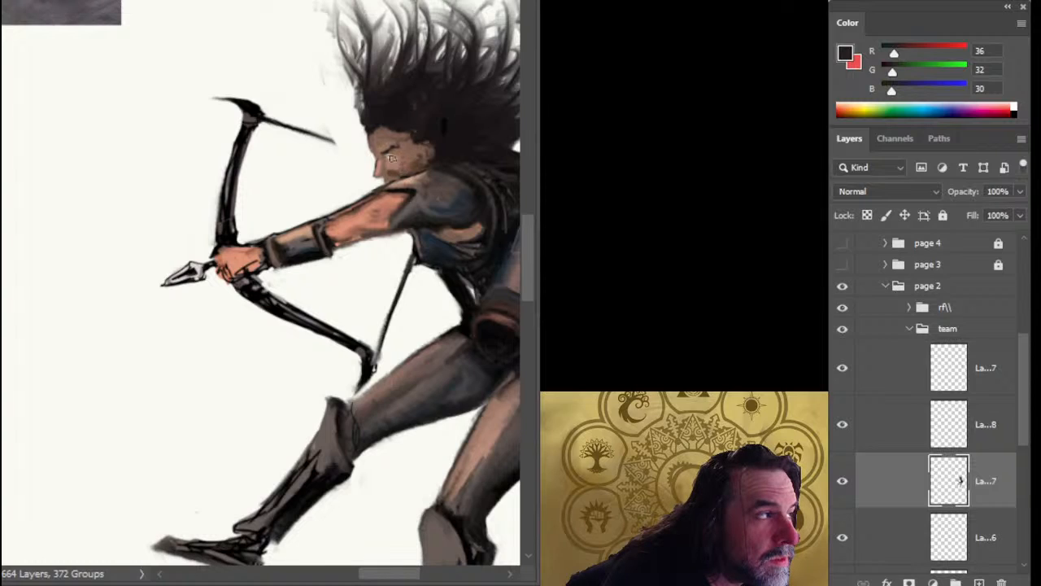
{"action": "left_click", "coordinate": [418, 159], "text": "alt"}
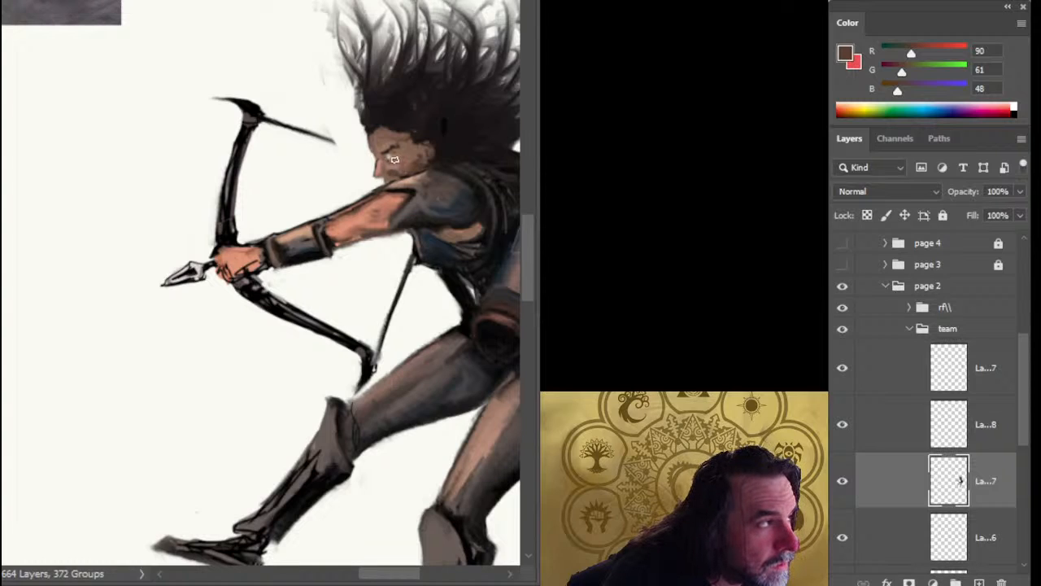
{"action": "scroll", "coordinate": [419, 159], "scroll_direction": "up", "scroll_amount": 1}
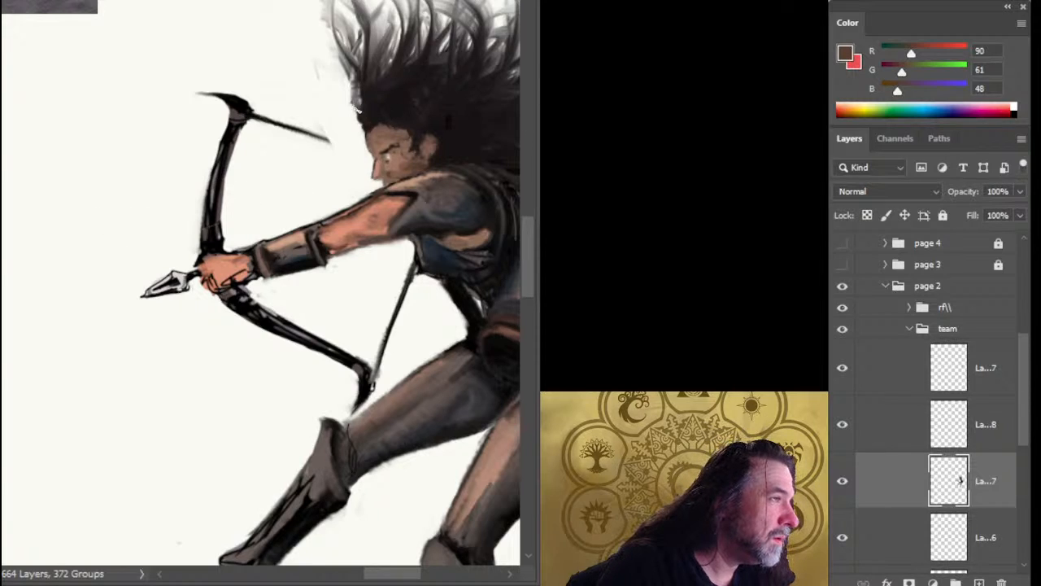
Sweep the front locks above the archer's forehead outward and upward into soft, wispy tips.
{"action": "mouse_move", "coordinate": [366, 109]}
{"action": "left_mouse_down"}
{"action": "mouse_move", "coordinate": [361, 63]}
{"action": "mouse_move", "coordinate": [368, 90]}
{"action": "mouse_move", "coordinate": [387, 103]}
{"action": "mouse_move", "coordinate": [365, 102]}
{"action": "mouse_move", "coordinate": [354, 87]}
{"action": "mouse_move", "coordinate": [362, 120]}
{"action": "mouse_move", "coordinate": [362, 104]}
{"action": "mouse_move", "coordinate": [371, 111]}
{"action": "mouse_move", "coordinate": [362, 108]}
{"action": "mouse_move", "coordinate": [367, 122]}
{"action": "mouse_move", "coordinate": [343, 82]}
{"action": "mouse_move", "coordinate": [351, 104]}
{"action": "mouse_move", "coordinate": [330, 53]}
{"action": "left_mouse_up"}
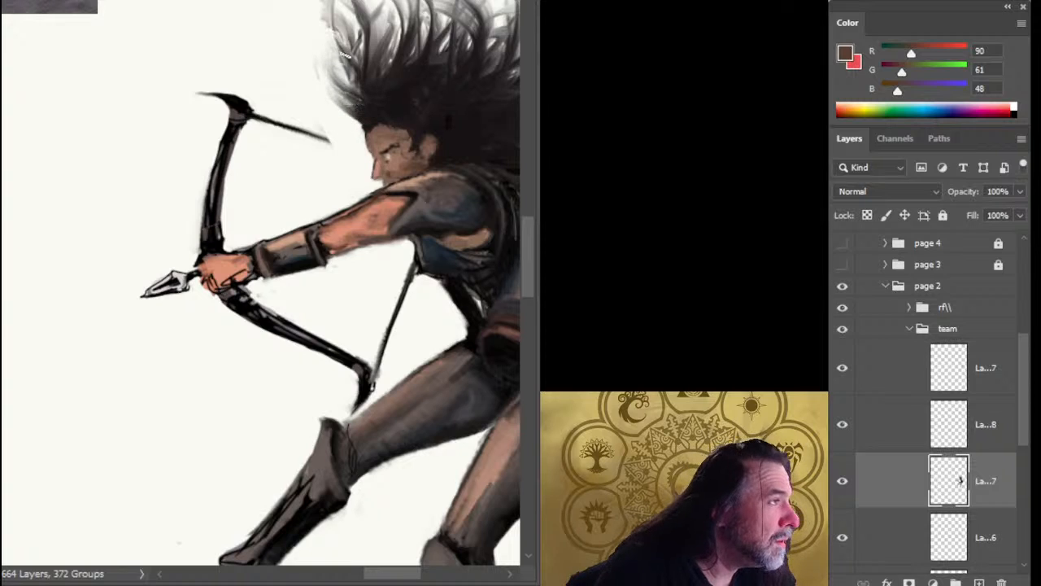
{"action": "left_click_drag", "start_coordinate": [374, 102], "coordinate": [337, 63]}
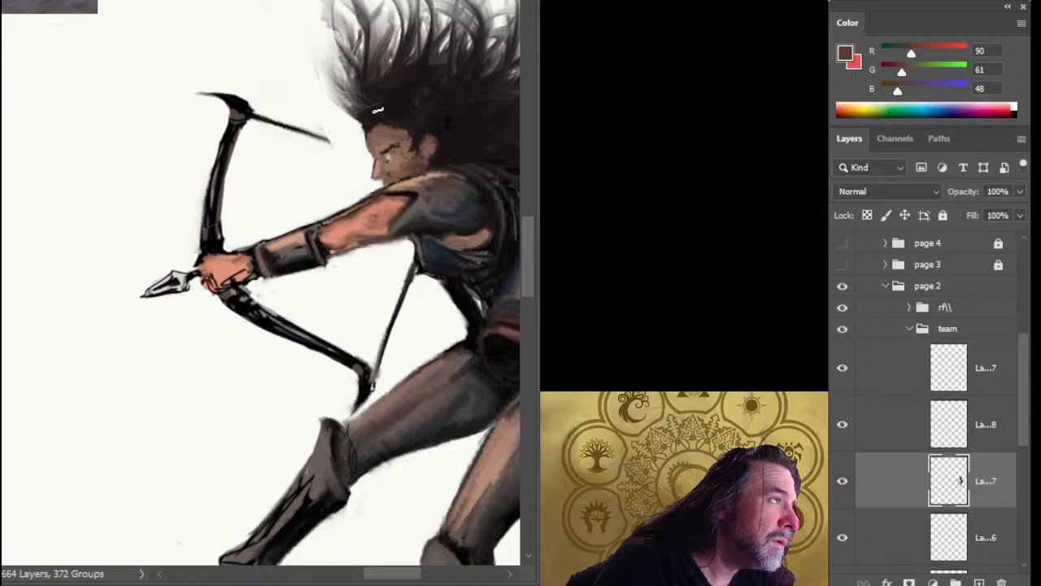
{"action": "left_click_drag", "start_coordinate": [367, 96], "coordinate": [320, 47]}
{"action": "mouse_move", "coordinate": [335, 81]}
{"action": "left_mouse_down"}
{"action": "mouse_move", "coordinate": [320, 44]}
{"action": "mouse_move", "coordinate": [329, 3]}
{"action": "left_mouse_up"}
{"action": "scroll", "coordinate": [384, 134], "scroll_direction": "down", "scroll_amount": 1}
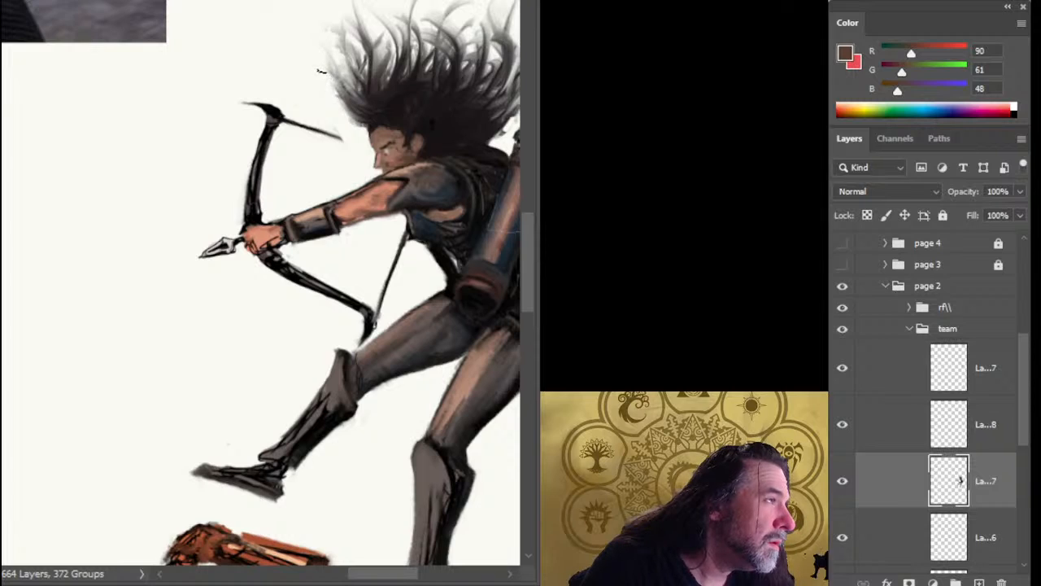
{"action": "left_click_drag", "start_coordinate": [366, 102], "coordinate": [340, 75]}
{"action": "mouse_move", "coordinate": [370, 95]}
{"action": "left_mouse_down"}
{"action": "mouse_move", "coordinate": [341, 56]}
{"action": "mouse_move", "coordinate": [327, 56]}
{"action": "left_mouse_up"}
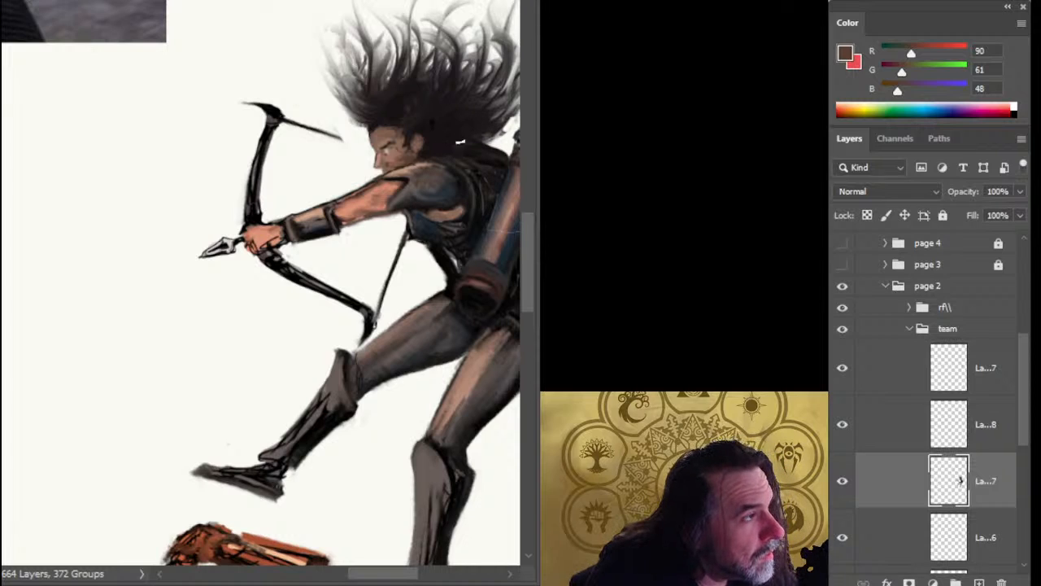
Sample a warm brown hair highlight (RGB 161, 101, 76) from the reference photo of the woman in the red scarf.
{"action": "left_click_drag", "start_coordinate": [453, 139], "coordinate": [371, 167]}
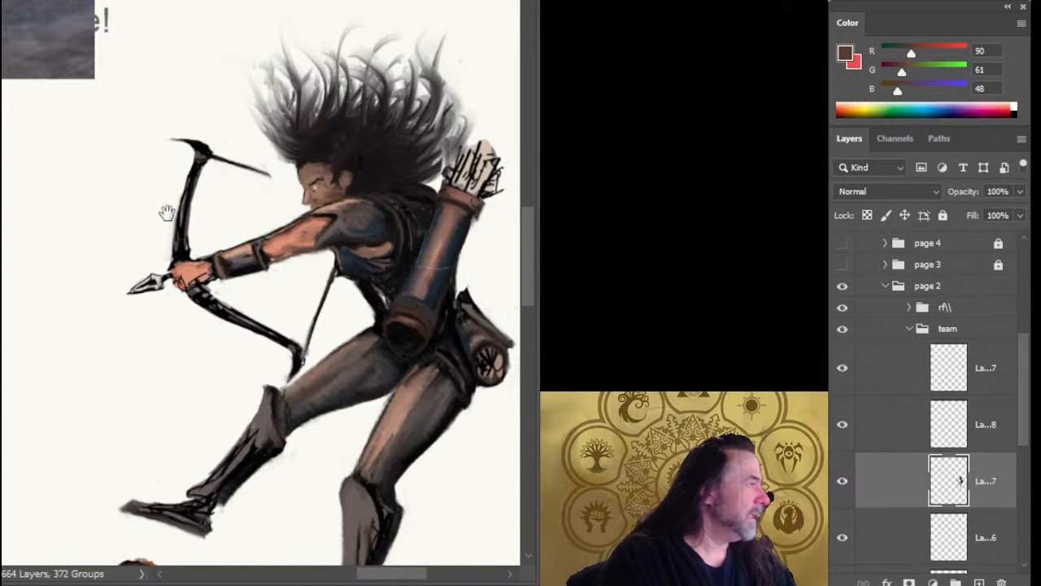
{"action": "left_click_drag", "start_coordinate": [163, 209], "coordinate": [372, 348]}
{"action": "left_click_drag", "start_coordinate": [302, 252], "coordinate": [349, 367]}
{"action": "left_click_drag", "start_coordinate": [248, 267], "coordinate": [491, 469]}
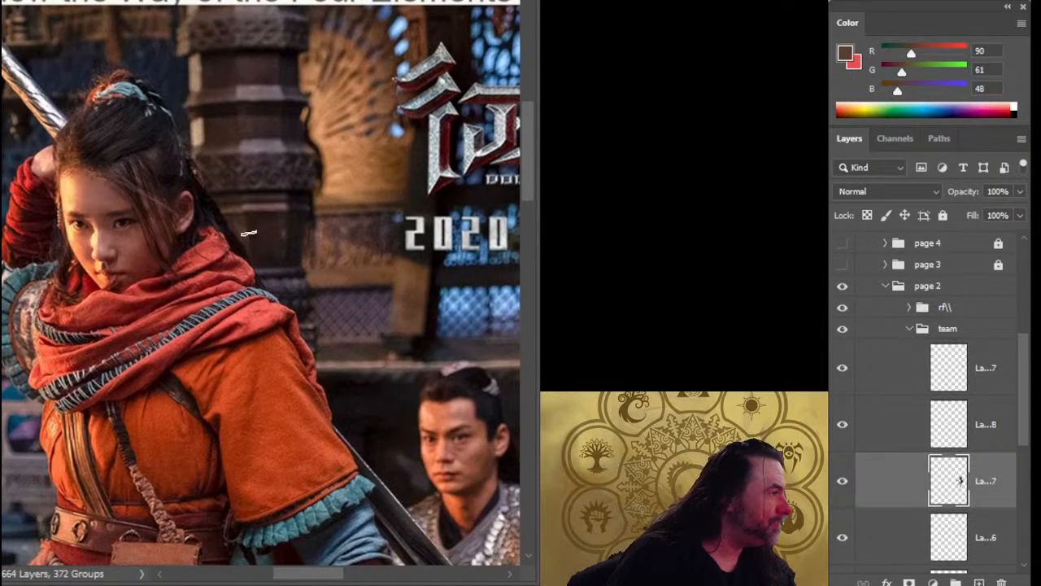
{"action": "scroll", "coordinate": [118, 99], "scroll_direction": "up", "scroll_amount": 5}
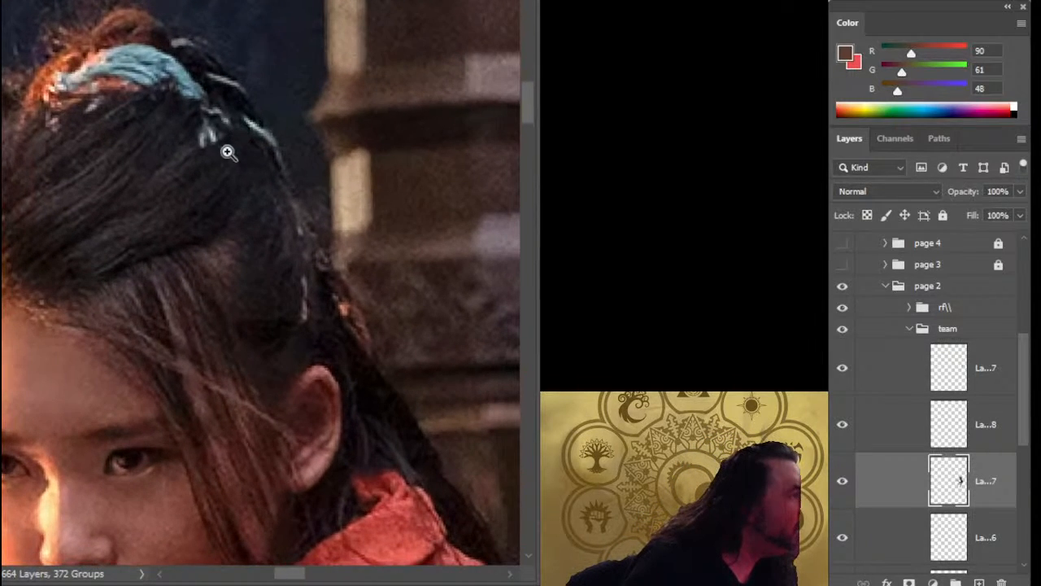
{"action": "left_click_drag", "start_coordinate": [130, 183], "coordinate": [65, 175]}
{"action": "left_click_drag", "start_coordinate": [233, 212], "coordinate": [234, 253]}
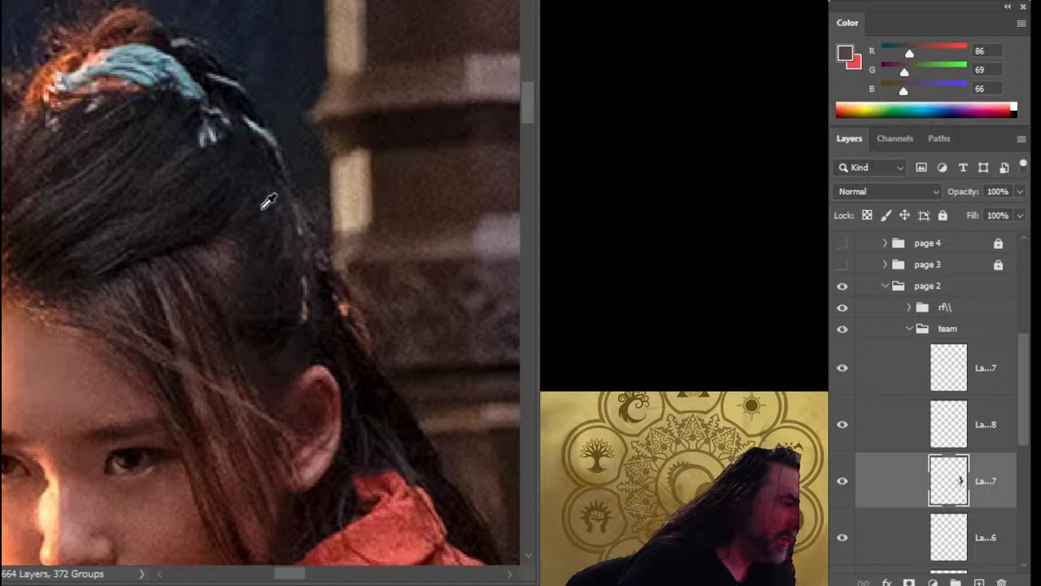
{"action": "left_click_drag", "start_coordinate": [143, 195], "coordinate": [67, 172]}
{"action": "left_click_drag", "start_coordinate": [345, 232], "coordinate": [191, 229]}
Add a new layer above the archer layer and paint fine reddish-brown highlight strands through the archer's hair.
{"action": "left_click_drag", "start_coordinate": [359, 349], "coordinate": [209, 260]}
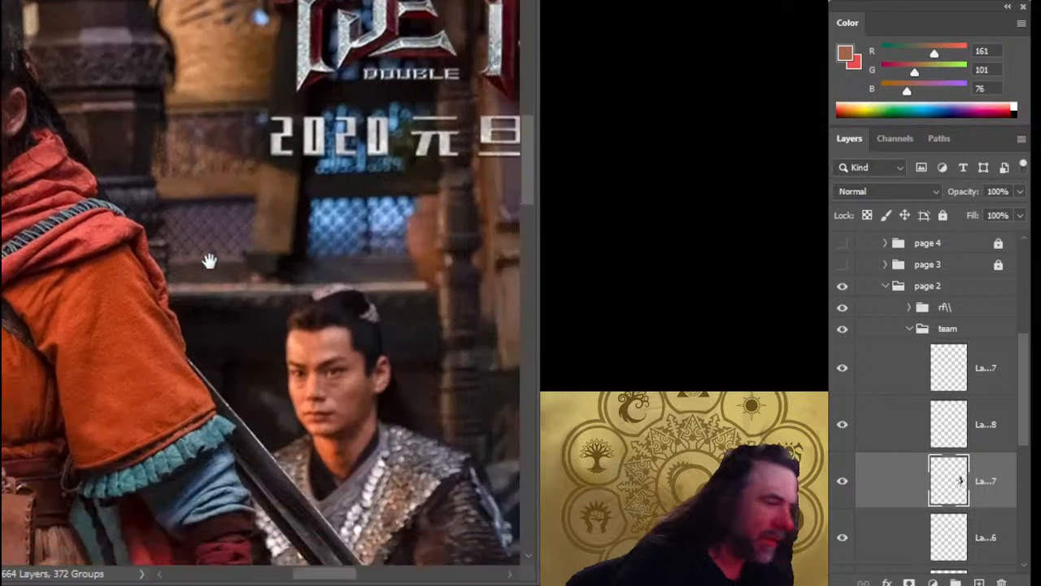
{"action": "mouse_move", "coordinate": [406, 341]}
{"action": "left_mouse_down"}
{"action": "mouse_move", "coordinate": [121, 179]}
{"action": "mouse_move", "coordinate": [239, 192]}
{"action": "left_mouse_up"}
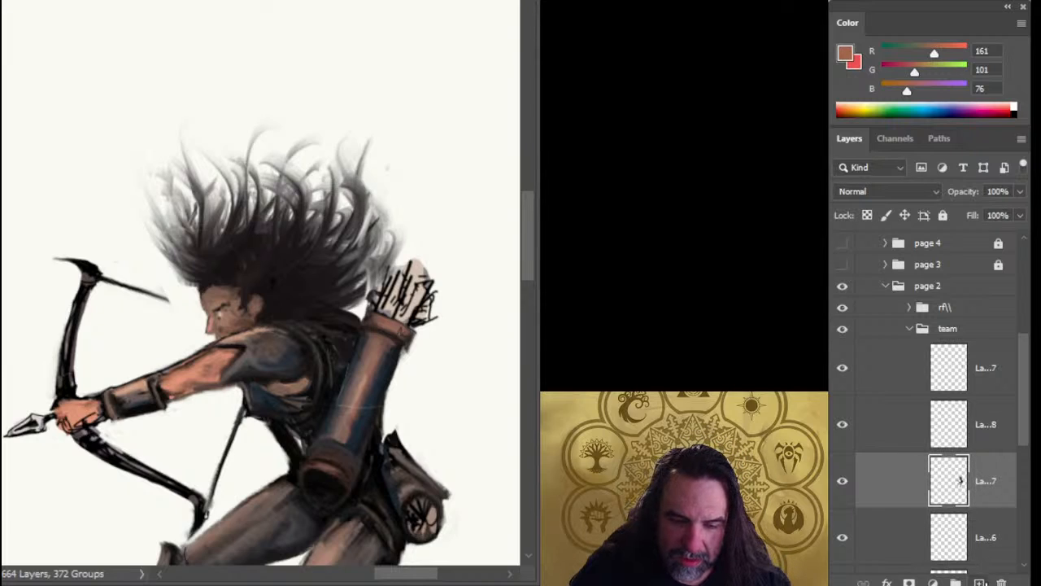
{"action": "left_click", "coordinate": [979, 582]}
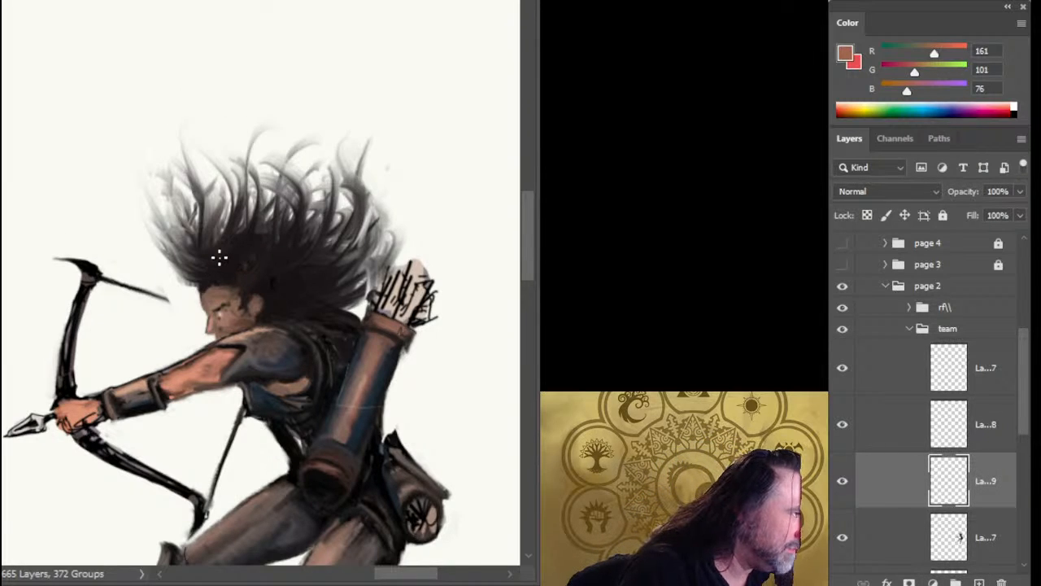
{"action": "mouse_move", "coordinate": [212, 267]}
{"action": "left_mouse_down"}
{"action": "mouse_move", "coordinate": [239, 231]}
{"action": "mouse_move", "coordinate": [240, 193]}
{"action": "left_mouse_up"}
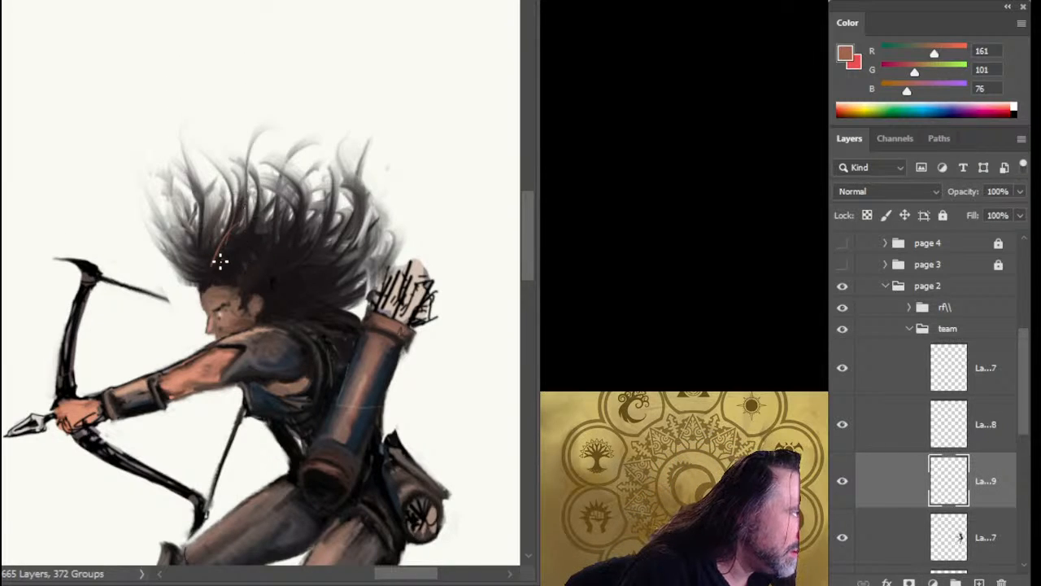
{"action": "mouse_move", "coordinate": [220, 261]}
{"action": "left_mouse_down"}
{"action": "mouse_move", "coordinate": [248, 230]}
{"action": "mouse_move", "coordinate": [225, 262]}
{"action": "mouse_move", "coordinate": [197, 258]}
{"action": "mouse_move", "coordinate": [210, 277]}
{"action": "mouse_move", "coordinate": [196, 269]}
{"action": "mouse_move", "coordinate": [206, 253]}
{"action": "mouse_move", "coordinate": [200, 267]}
{"action": "mouse_move", "coordinate": [274, 227]}
{"action": "mouse_move", "coordinate": [245, 270]}
{"action": "mouse_move", "coordinate": [254, 259]}
{"action": "mouse_move", "coordinate": [237, 263]}
{"action": "mouse_move", "coordinate": [250, 205]}
{"action": "mouse_move", "coordinate": [259, 282]}
{"action": "mouse_move", "coordinate": [261, 263]}
{"action": "mouse_move", "coordinate": [279, 274]}
{"action": "mouse_move", "coordinate": [305, 240]}
{"action": "mouse_move", "coordinate": [290, 277]}
{"action": "left_mouse_up"}
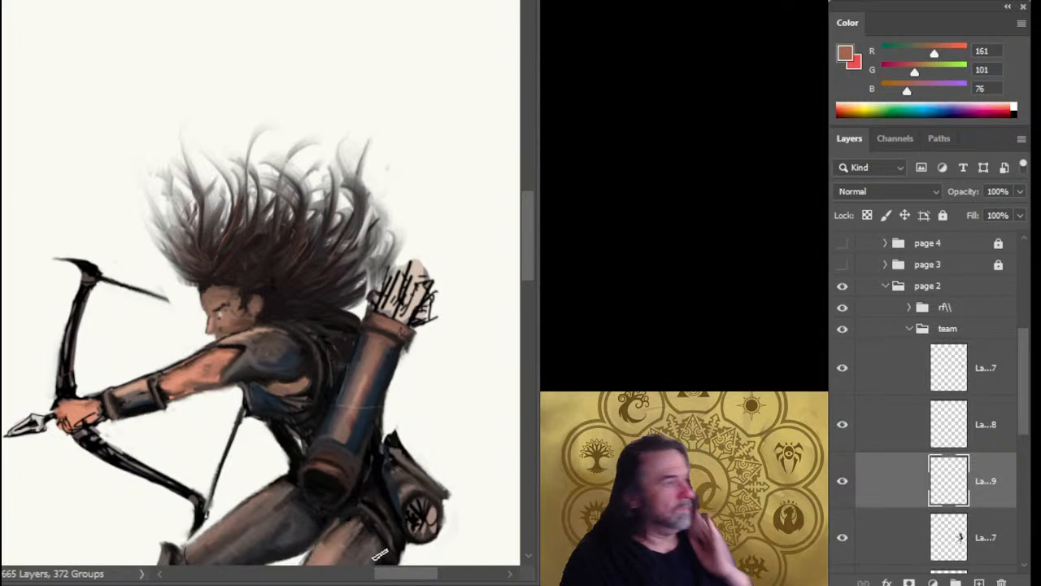
Select the archer's hair layer and sweep the back locks upward and outward above the shoulder and beside the quiver.
{"action": "left_click", "coordinate": [879, 539]}
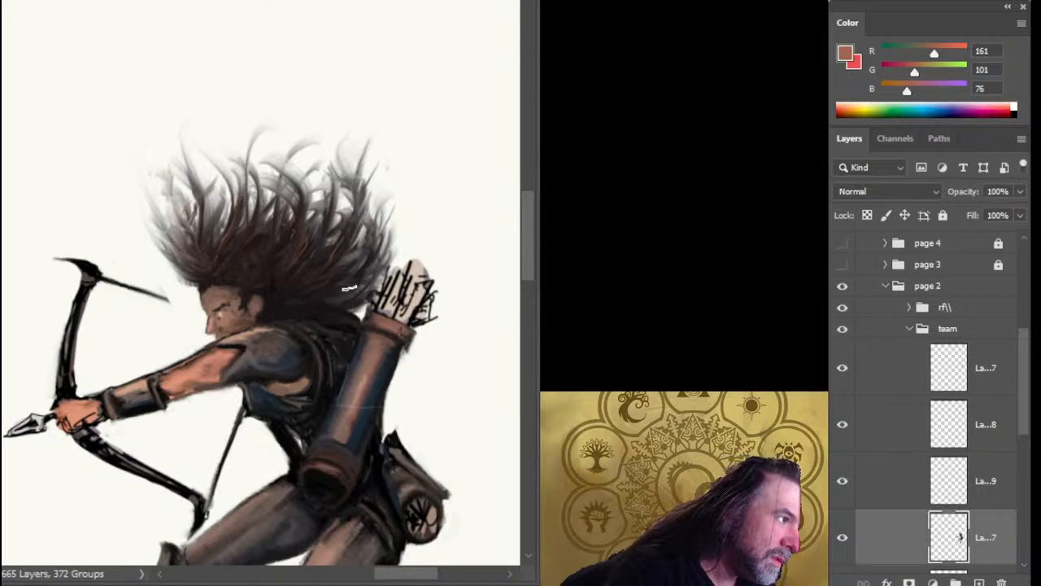
{"action": "left_click_drag", "start_coordinate": [354, 307], "coordinate": [391, 240]}
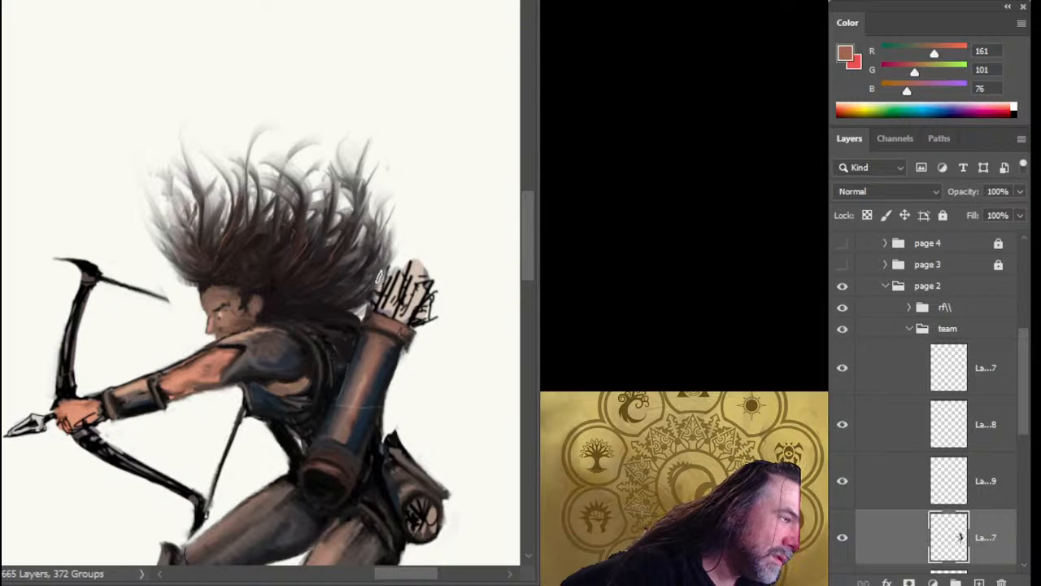
{"action": "left_click_drag", "start_coordinate": [377, 282], "coordinate": [408, 213]}
{"action": "left_click_drag", "start_coordinate": [356, 340], "coordinate": [283, 342]}
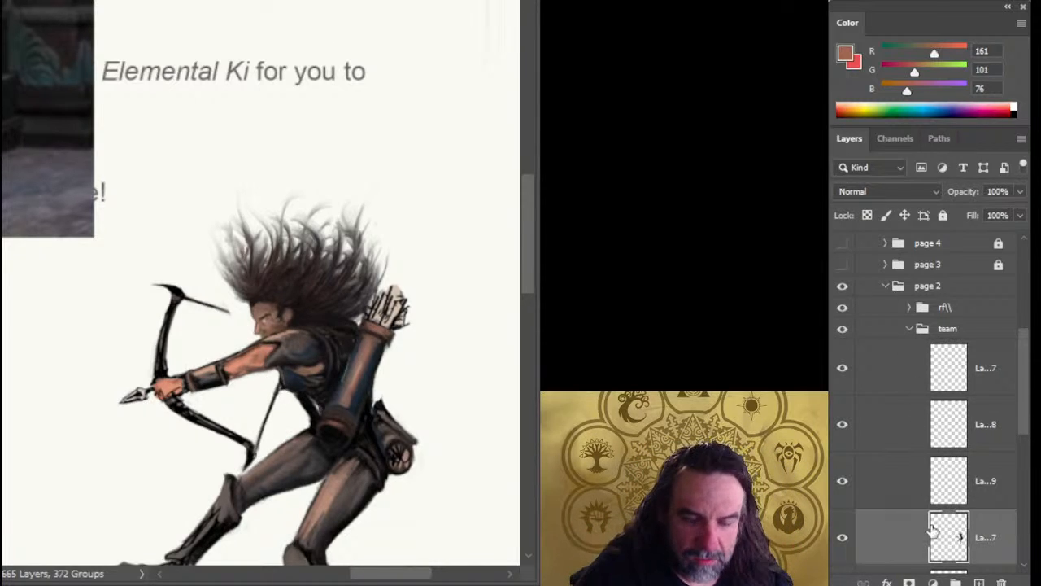
Add a new layer at the top of the team group and paint dark hair strands behind the archer's neck with sampled browns such as RGB 48, 34, 32.
{"action": "left_click", "coordinate": [918, 385]}
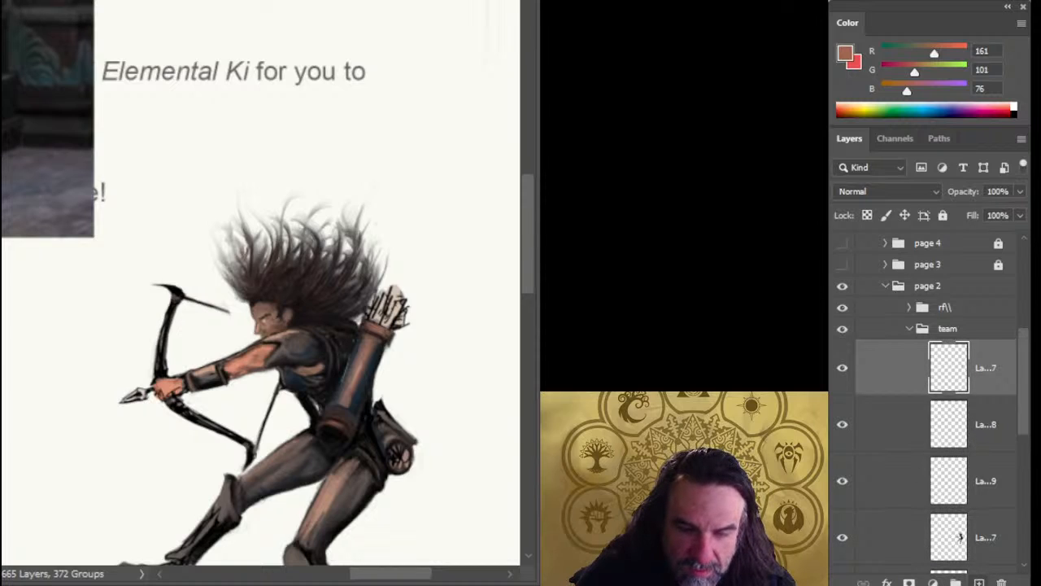
{"action": "left_click", "coordinate": [979, 582]}
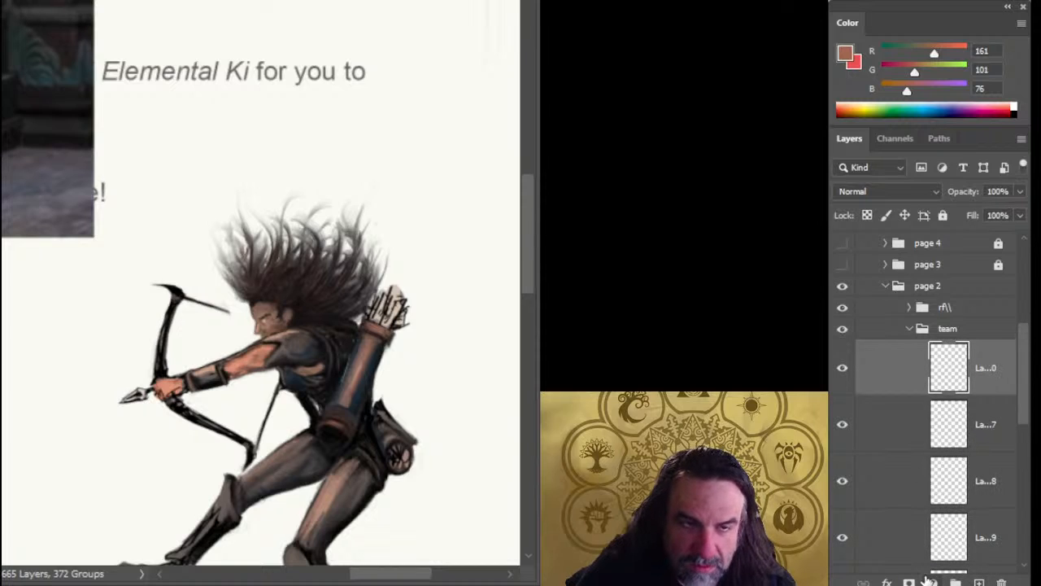
{"action": "left_click", "coordinate": [316, 310], "text": "alt"}
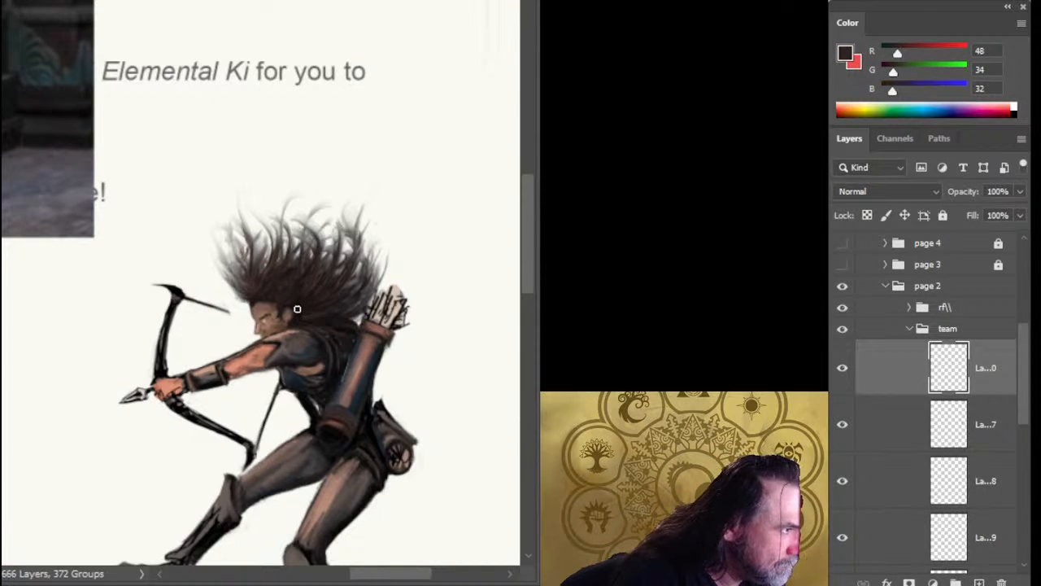
{"action": "left_click", "coordinate": [326, 320], "text": "alt"}
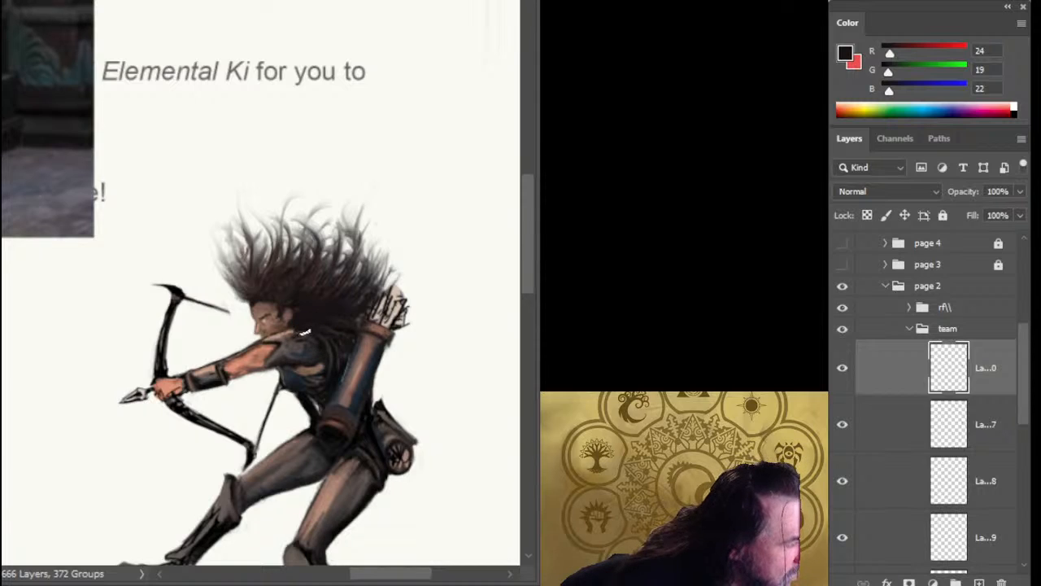
{"action": "left_click", "coordinate": [301, 303], "text": "alt"}
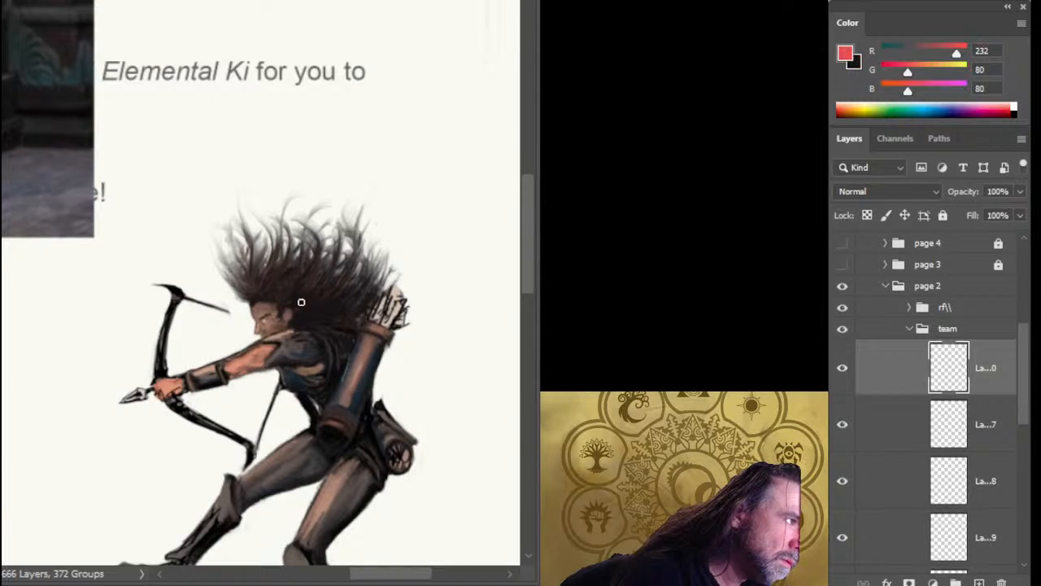
{"action": "left_click", "coordinate": [294, 267], "text": "alt"}
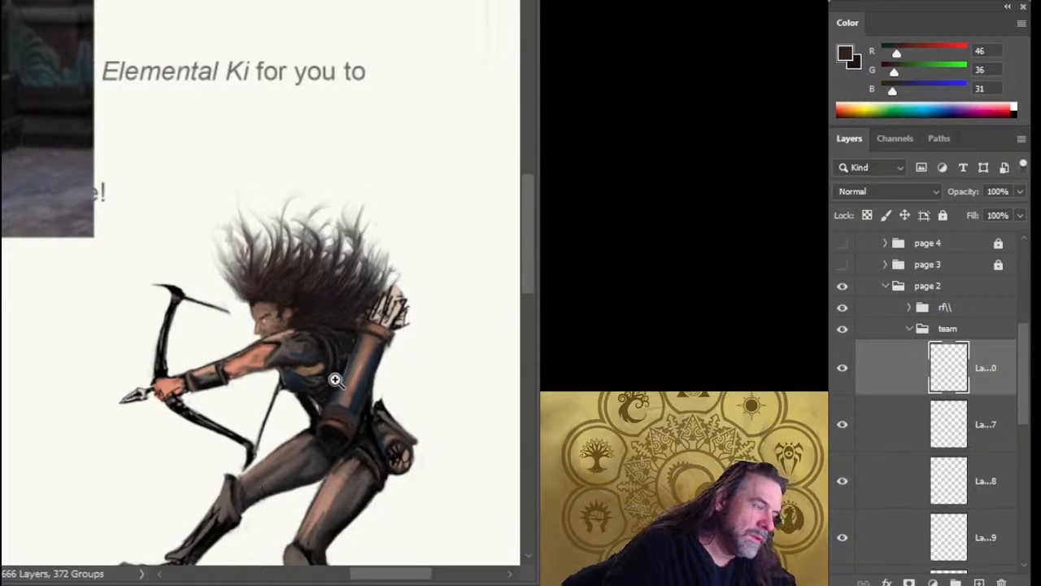
Compare the archer with the new hair layer hidden and shown, and transform that layer slightly inward on the quiver side.
{"action": "left_click_drag", "start_coordinate": [334, 377], "coordinate": [243, 373]}
{"action": "left_click_drag", "start_coordinate": [298, 410], "coordinate": [335, 242]}
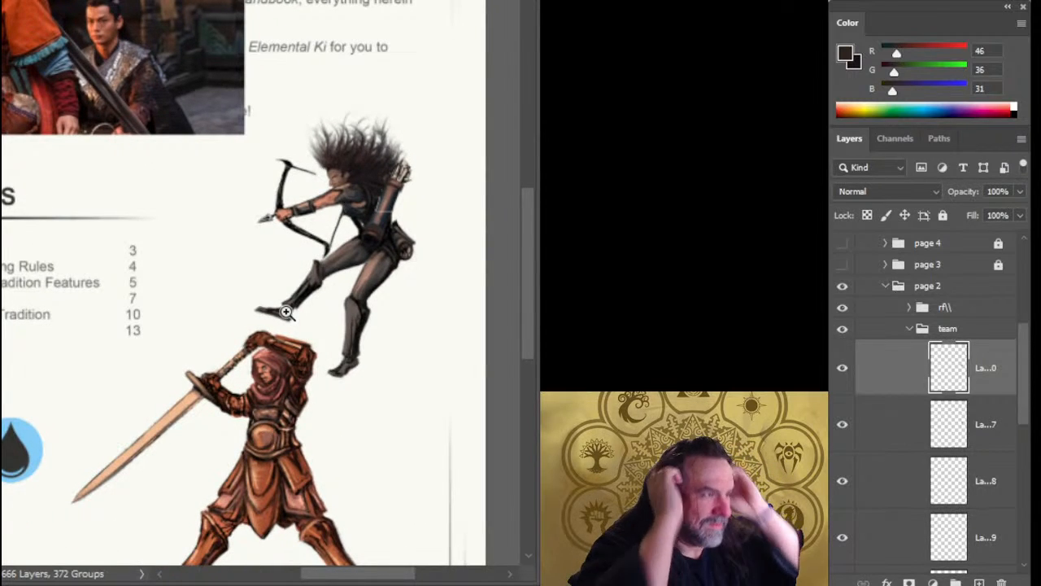
{"action": "left_click", "coordinate": [842, 371]}
{"action": "left_click", "coordinate": [846, 373]}
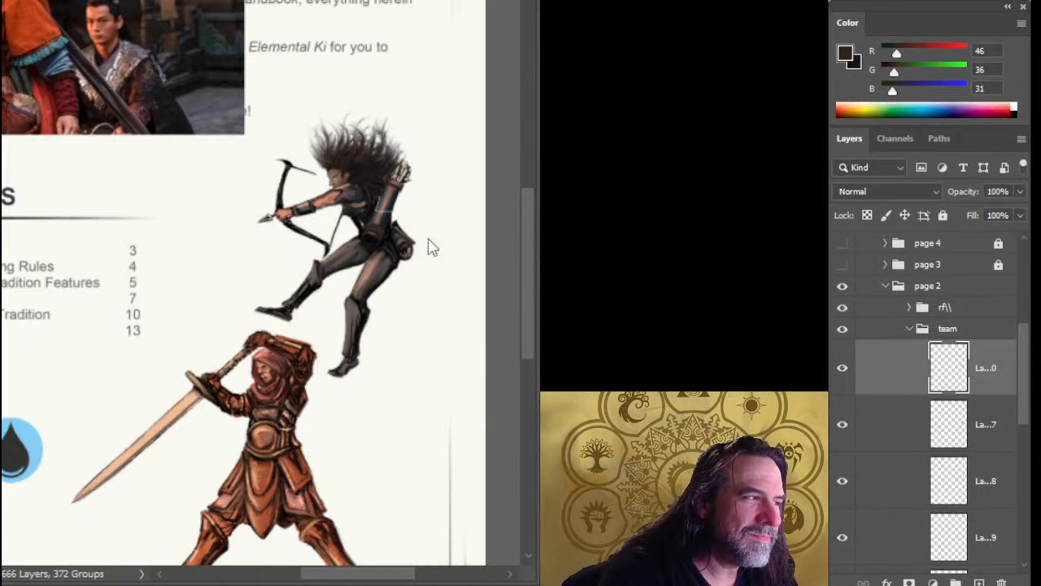
{"action": "key", "text": "ctrl+t"}
{"action": "left_click_drag", "start_coordinate": [408, 169], "coordinate": [401, 169]}
{"action": "key", "text": "Return"}
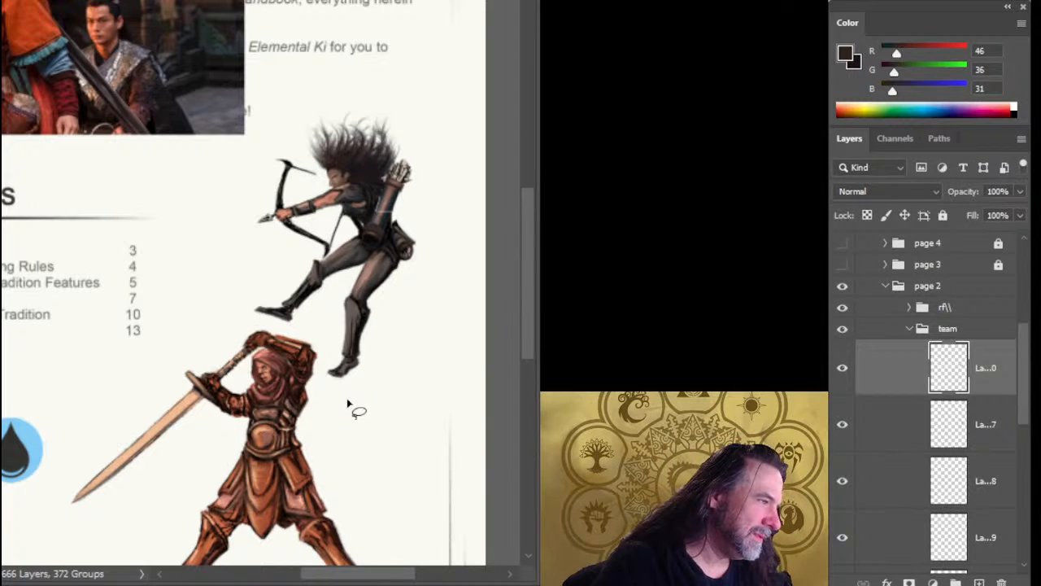
Group all the archer's layers together with Group 39 and the old archer group, and name the new group archer.
{"action": "left_click_drag", "start_coordinate": [360, 419], "coordinate": [393, 318]}
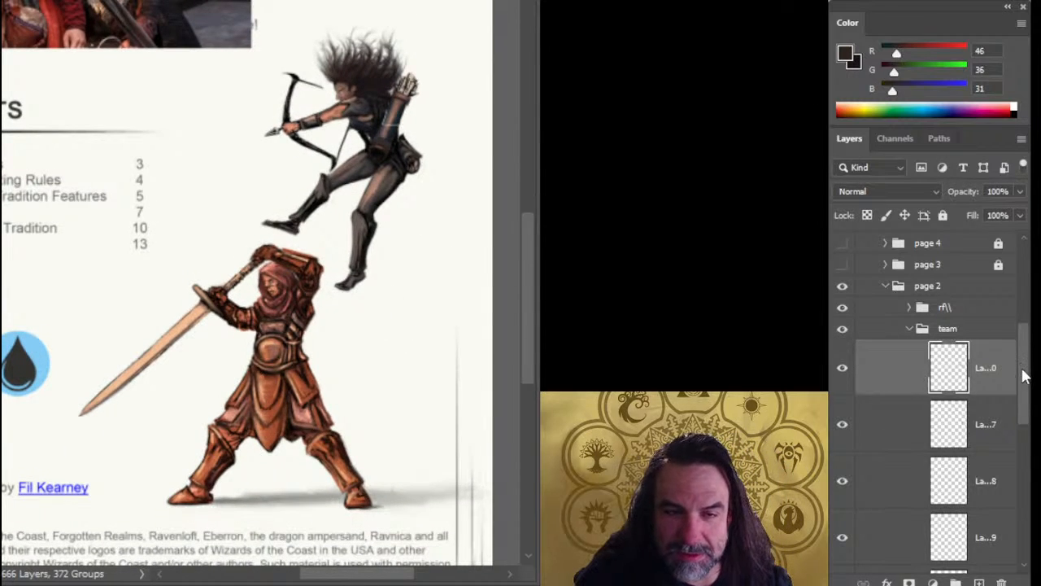
{"action": "left_click_drag", "start_coordinate": [1024, 376], "coordinate": [1026, 458]}
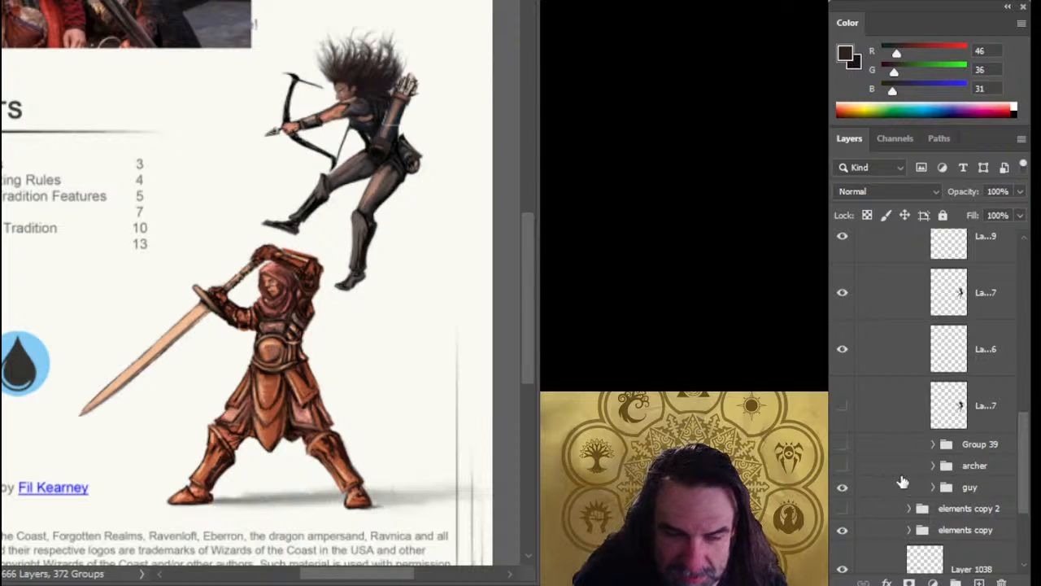
{"action": "left_click", "coordinate": [986, 452], "text": "shift"}
{"action": "left_click", "coordinate": [983, 467], "text": "shift"}
{"action": "key", "text": "ctrl+g"}
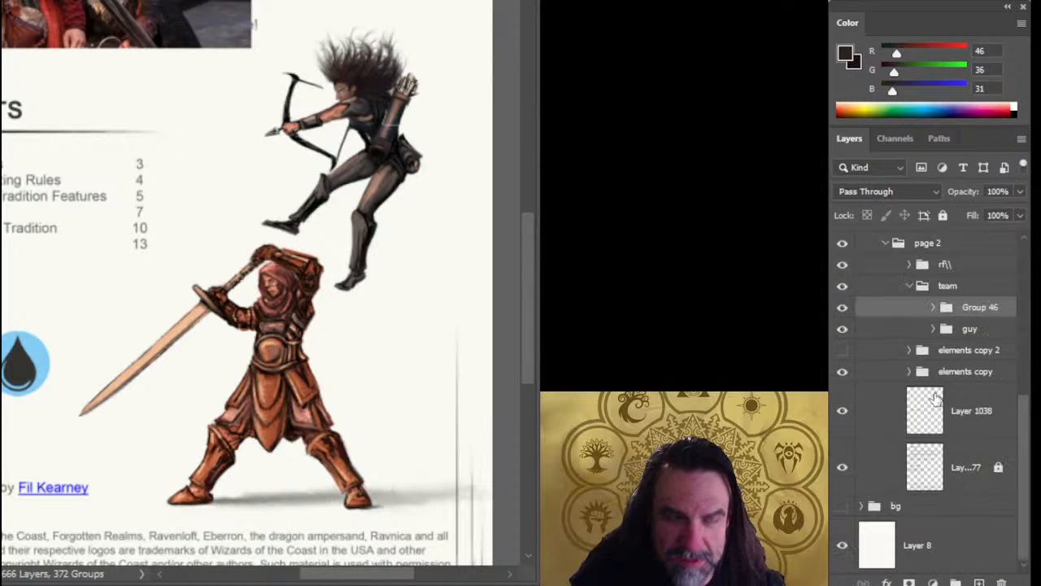
{"action": "double_click", "coordinate": [972, 307]}
{"action": "type", "text": "arc"}
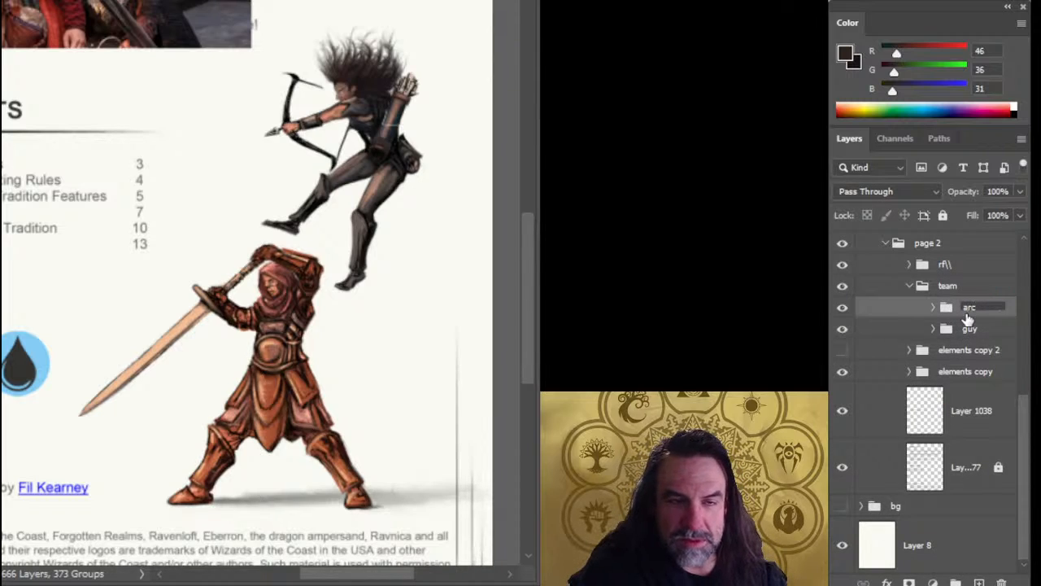
{"action": "type", "text": "her"}
{"action": "key", "text": "Return"}
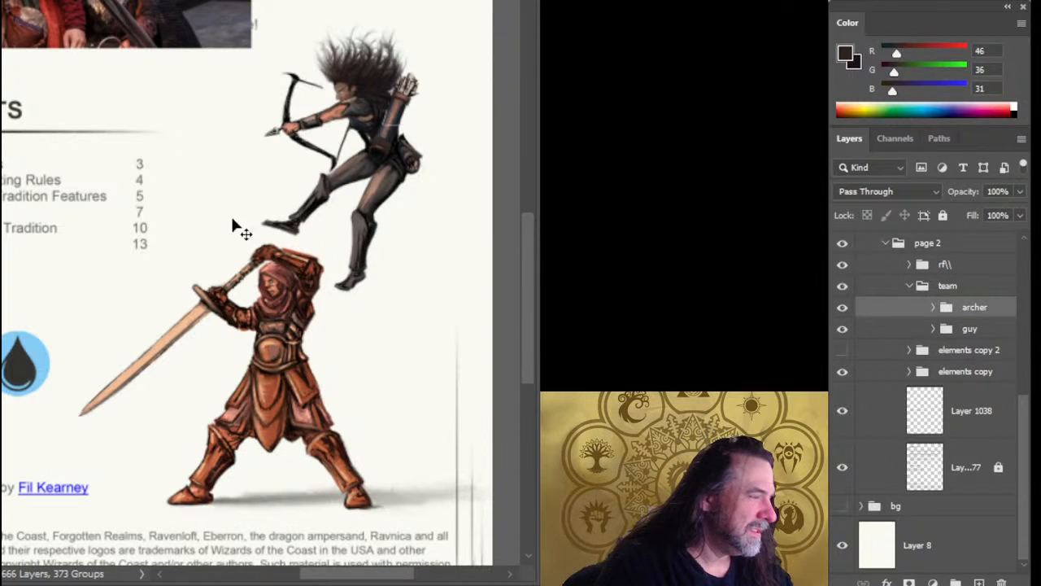
Overlap the archer group with the armored swordsman to compare their sizes, and move it back above him, slightly further right.
{"action": "left_click_drag", "start_coordinate": [366, 218], "coordinate": [333, 410]}
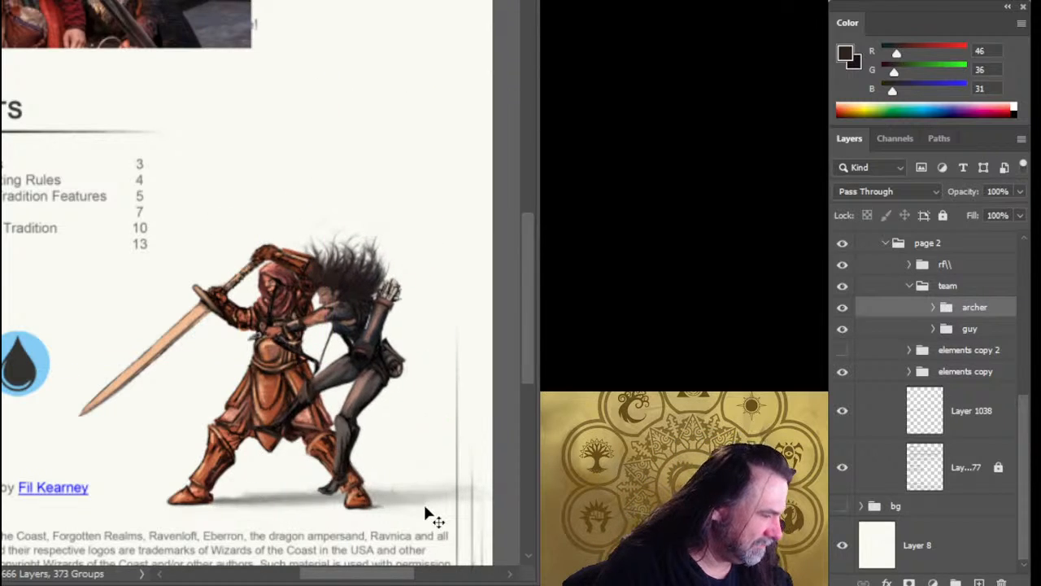
{"action": "left_click_drag", "start_coordinate": [397, 413], "coordinate": [412, 237]}
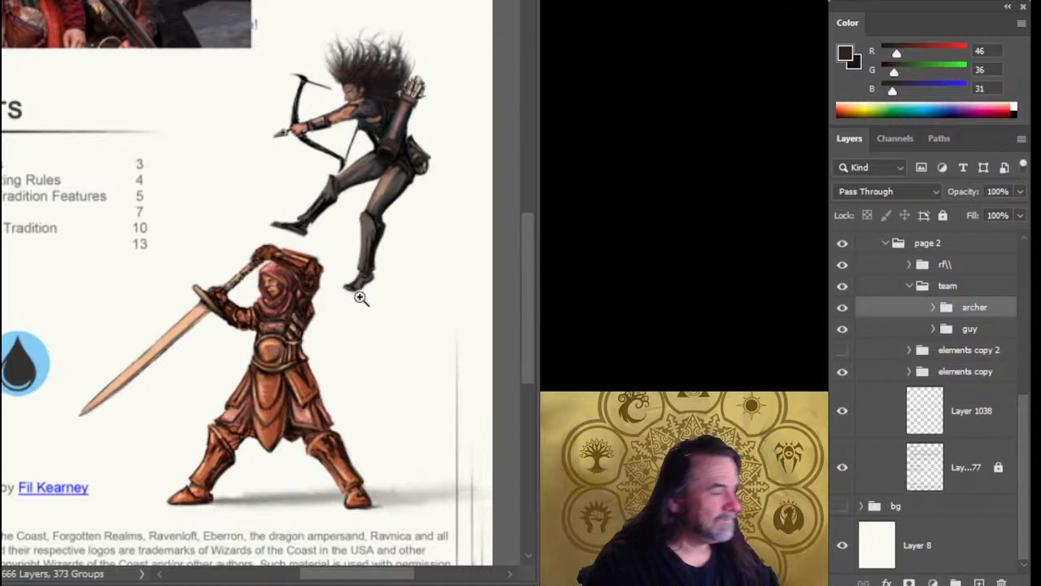
{"action": "left_click_drag", "start_coordinate": [361, 299], "coordinate": [280, 272]}
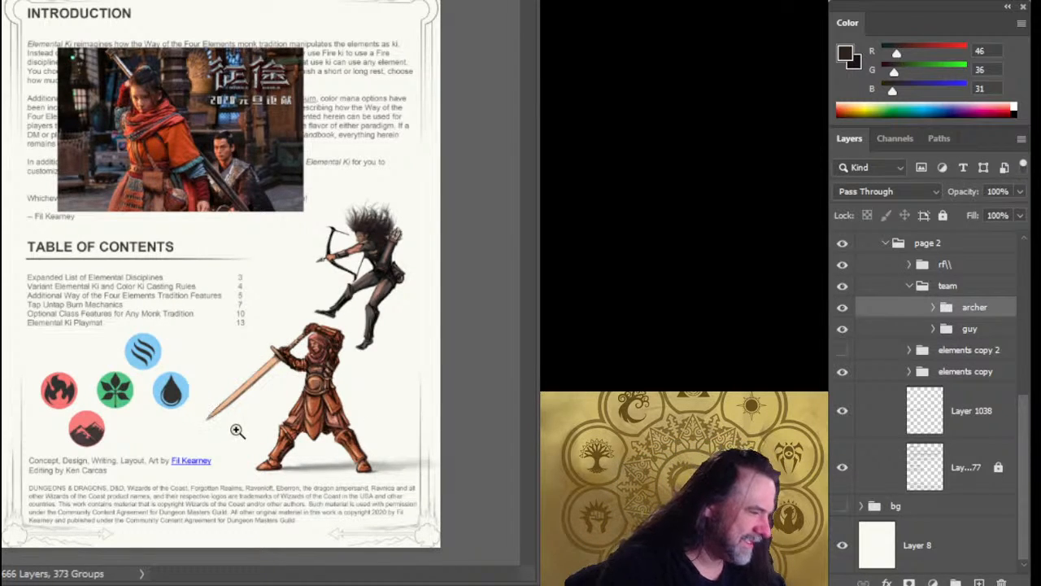
{"action": "left_click", "coordinate": [313, 339]}
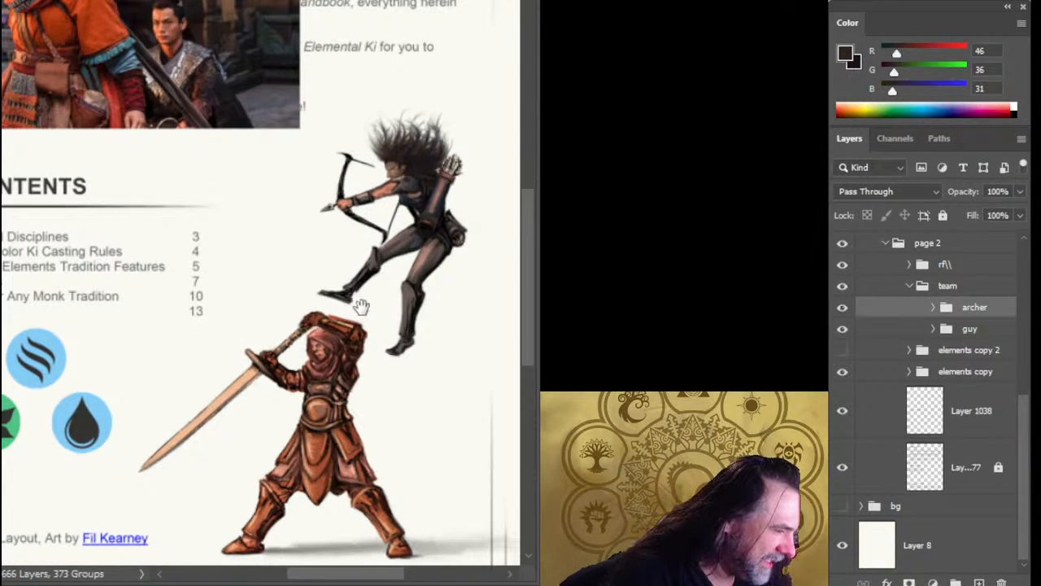
Expand the archer group, identify the quiver layer by toggling layer visibility, and select it.
{"action": "left_click_drag", "start_coordinate": [362, 307], "coordinate": [318, 377]}
{"action": "left_click_drag", "start_coordinate": [332, 287], "coordinate": [383, 272]}
{"action": "left_click_drag", "start_coordinate": [387, 405], "coordinate": [309, 403]}
{"action": "left_click_drag", "start_coordinate": [393, 274], "coordinate": [422, 224]}
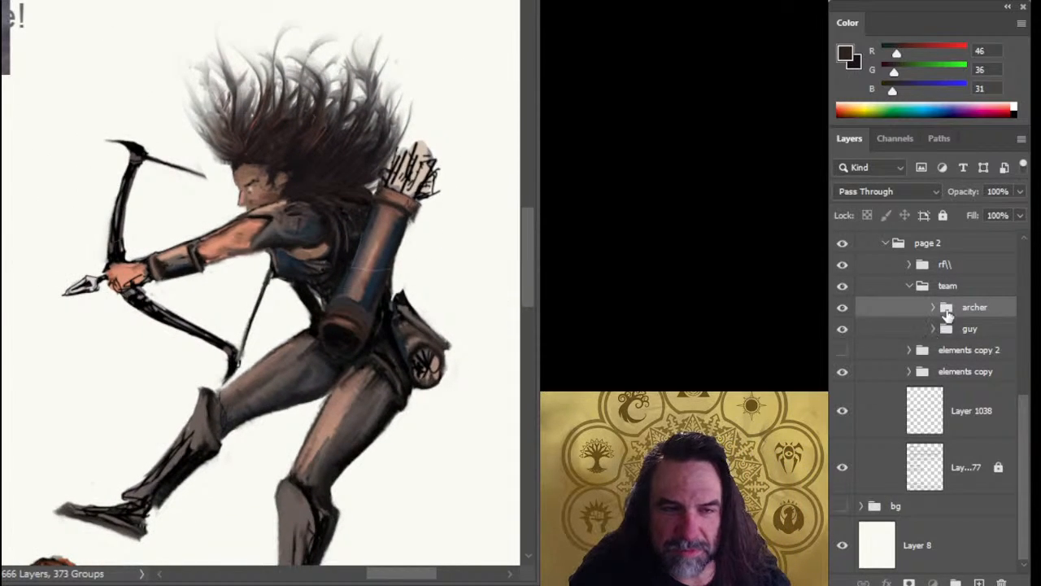
{"action": "left_click", "coordinate": [934, 308]}
{"action": "left_click", "coordinate": [843, 405]}
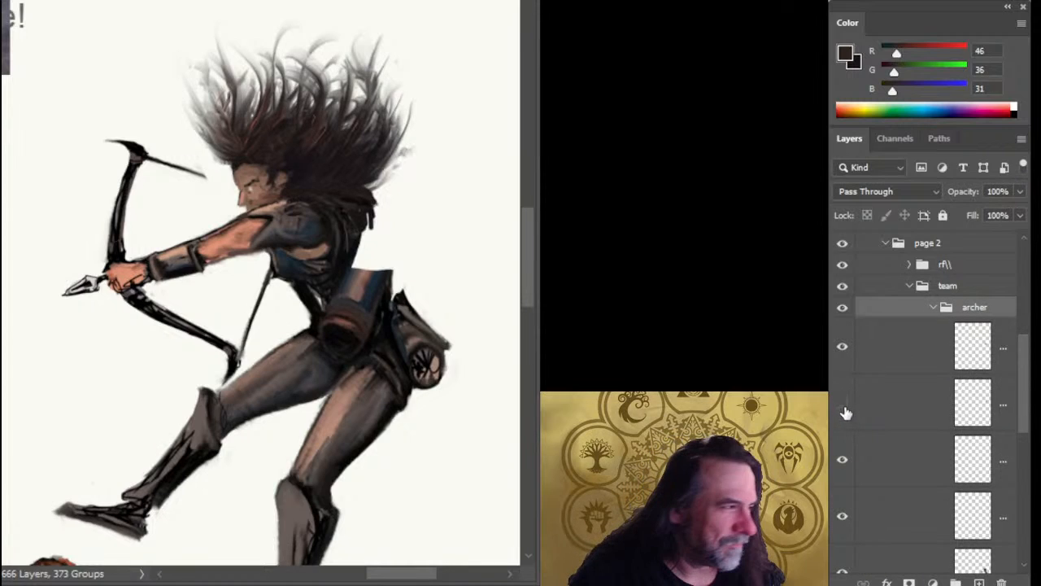
{"action": "left_click", "coordinate": [846, 413]}
{"action": "left_click", "coordinate": [886, 418]}
{"action": "left_click", "coordinate": [842, 348]}
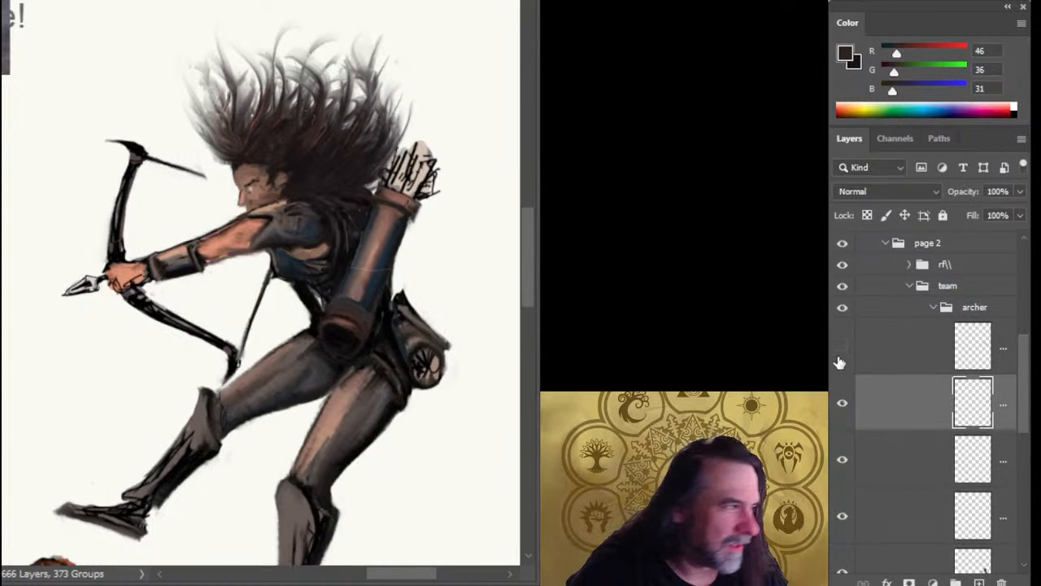
{"action": "left_click", "coordinate": [842, 349]}
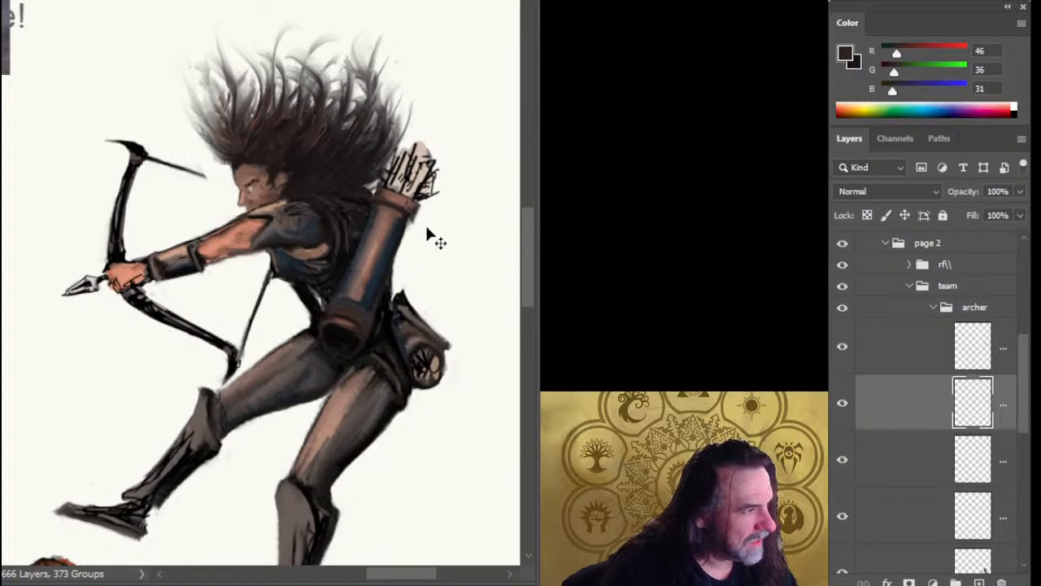
Free-transform the quiver layer in perspective so the quiver tapers toward its arrow end.
{"action": "key", "text": "ctrl+t"}
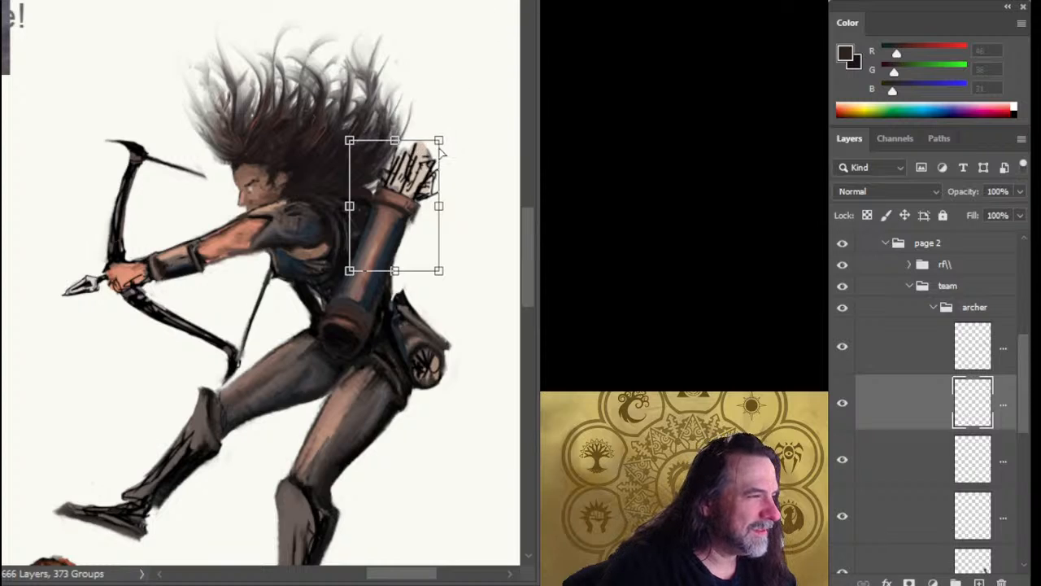
{"action": "left_click_drag", "start_coordinate": [440, 144], "coordinate": [429, 159]}
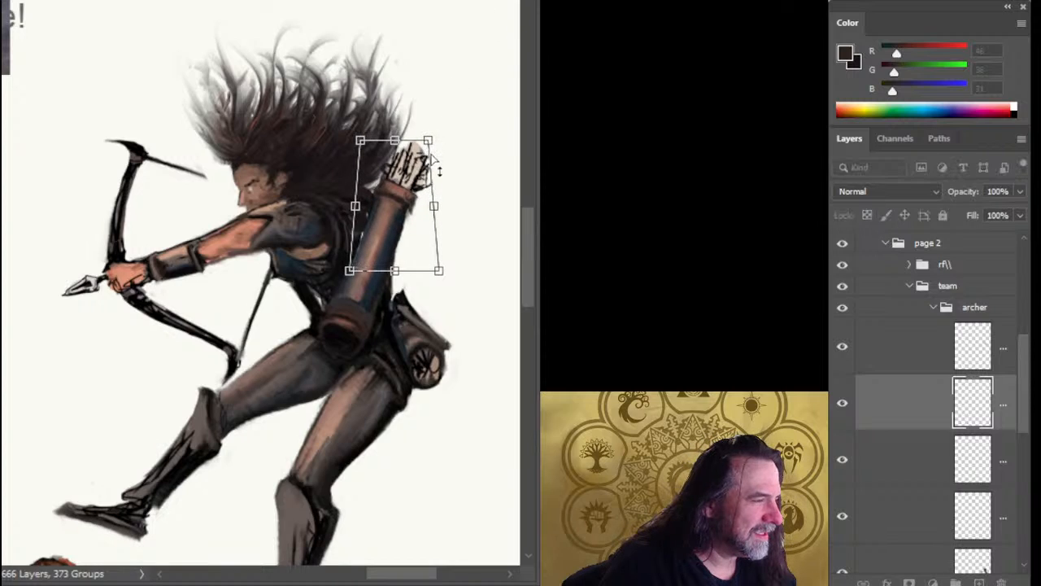
{"action": "key", "text": "Return"}
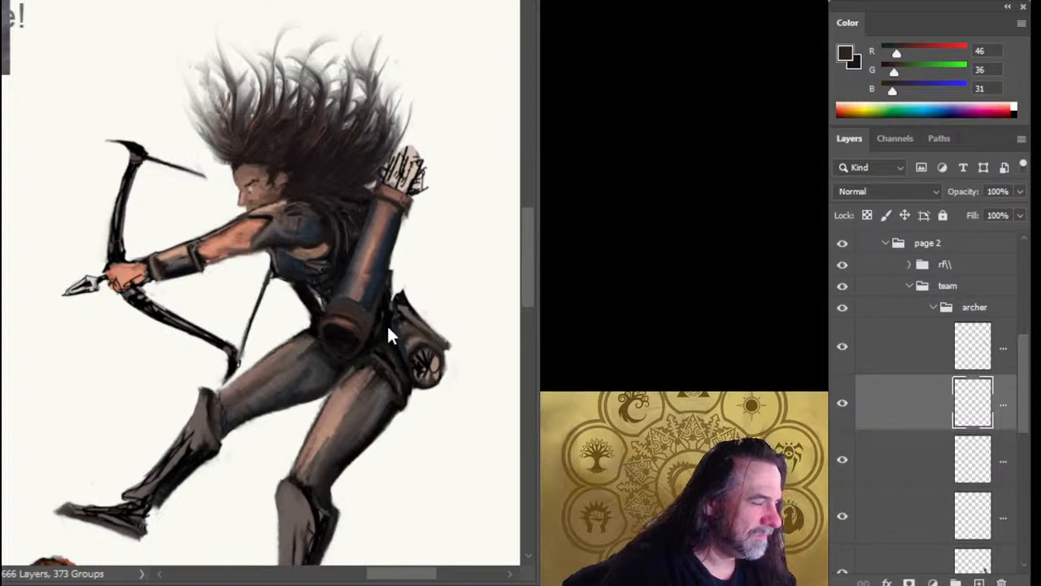
Adjust the quiver's width with another transform and nudge it three steps right and two steps down.
{"action": "key", "text": "ctrl+t"}
{"action": "left_click_drag", "start_coordinate": [432, 214], "coordinate": [433, 212]}
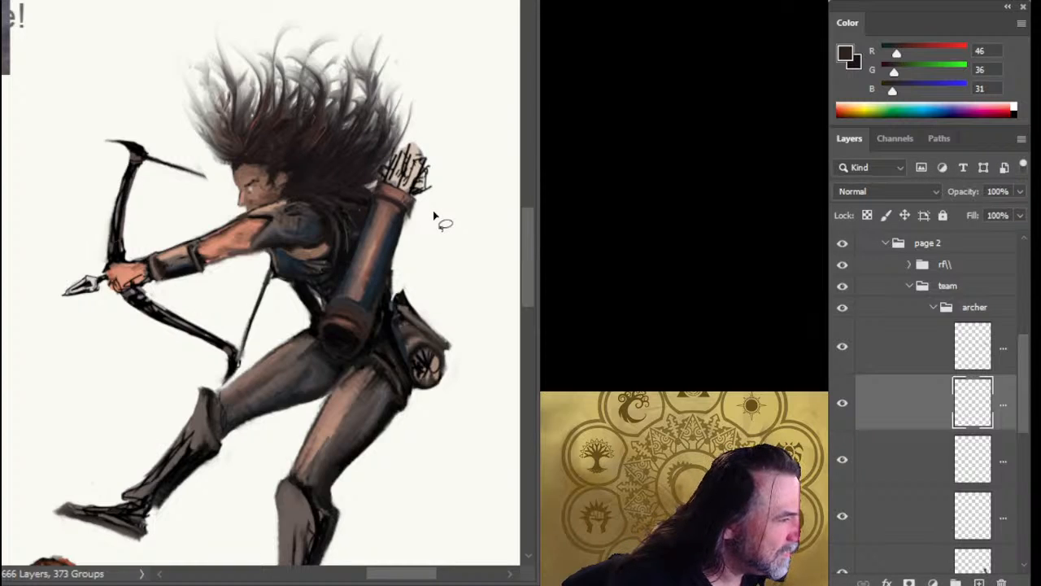
{"action": "key", "text": "v"}
{"action": "key", "text": "Right"}
{"action": "key", "text": "Right"}
{"action": "key", "text": "Right"}
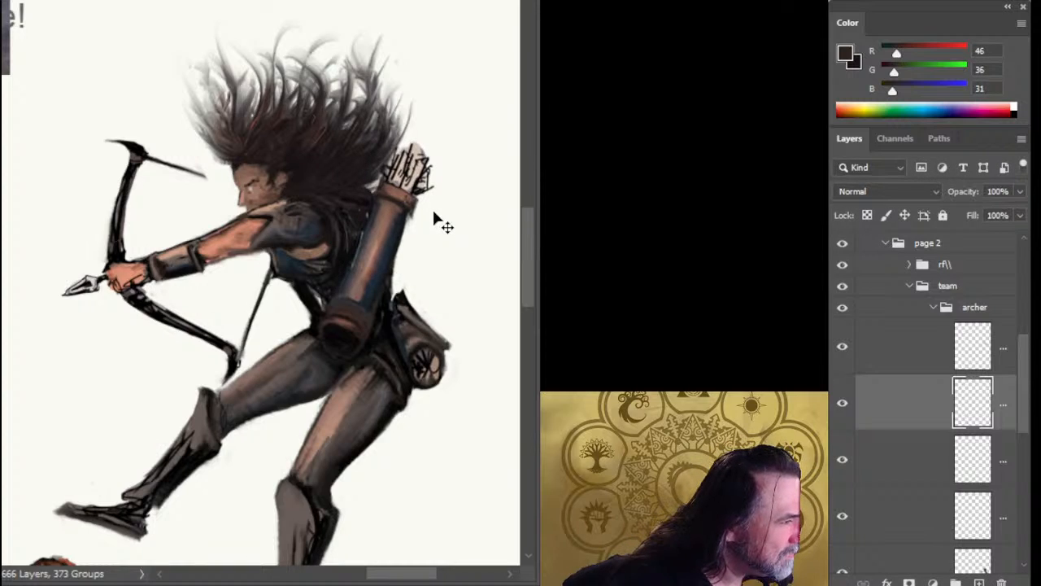
{"action": "key", "text": "Down"}
{"action": "key", "text": "Down"}
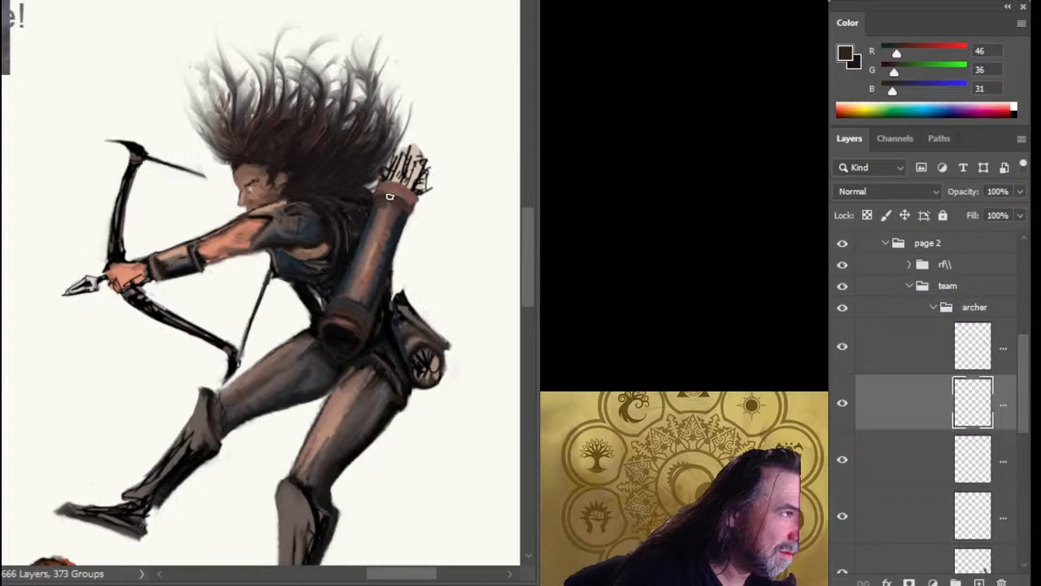
Repaint the quiver's rim, body shading and long highlight with sampled tones including RGB 51, 48, 50 and RGB 160, 122, 106.
{"action": "left_click", "coordinate": [390, 196], "text": "alt"}
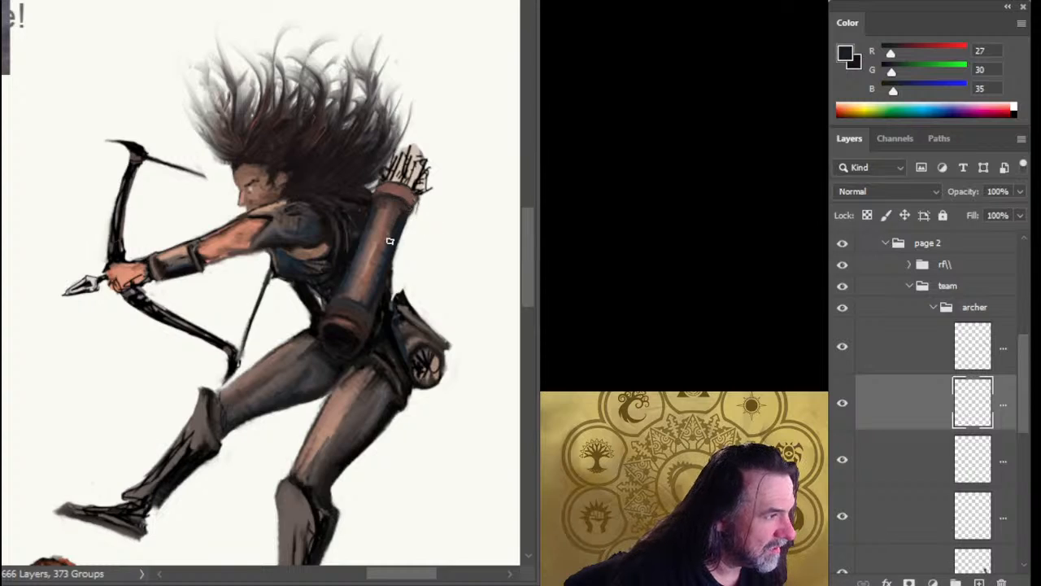
{"action": "left_click", "coordinate": [366, 298], "text": "alt"}
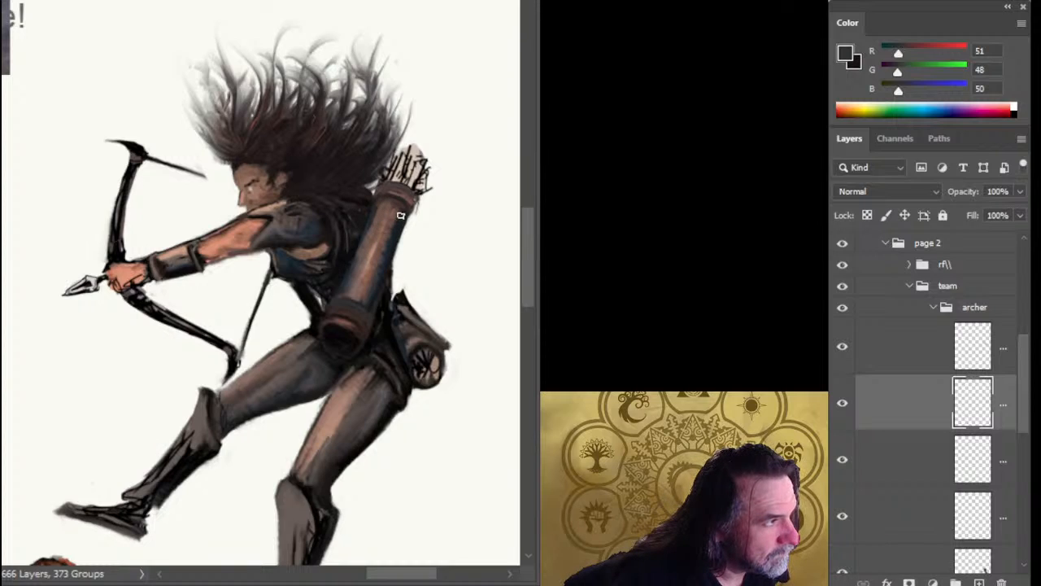
{"action": "left_click", "coordinate": [379, 244], "text": "alt"}
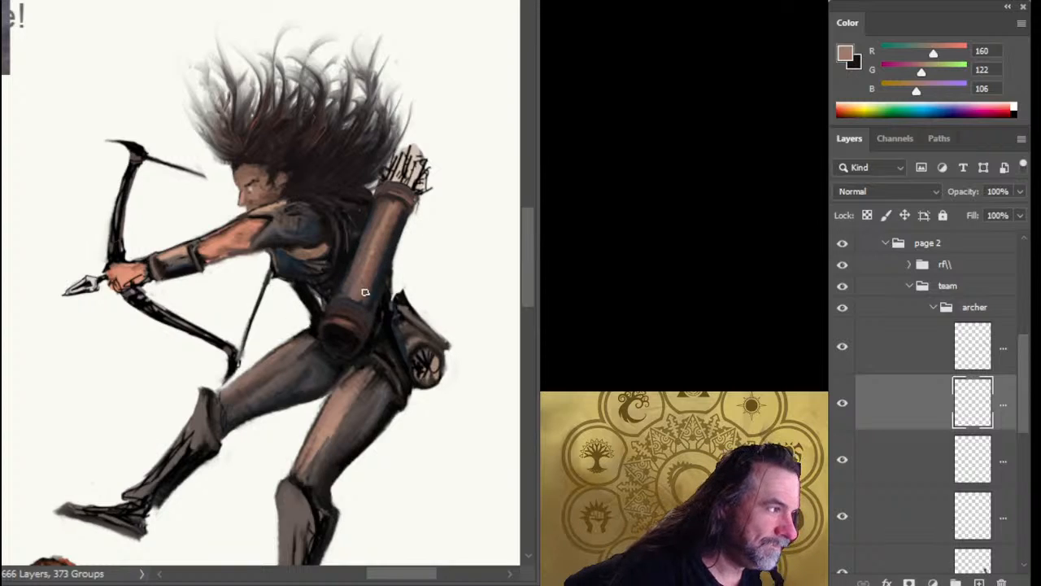
{"action": "left_click", "coordinate": [328, 293], "text": "alt"}
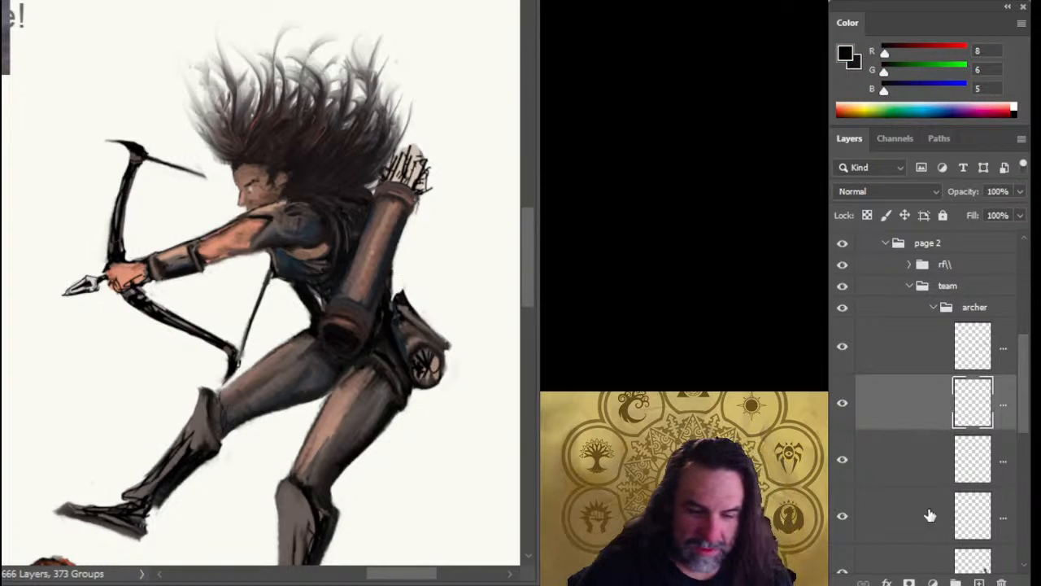
Examine the contents of the archer group's layers by switching their visibility off and on one at a time.
{"action": "left_click", "coordinate": [842, 460]}
{"action": "left_click", "coordinate": [842, 460]}
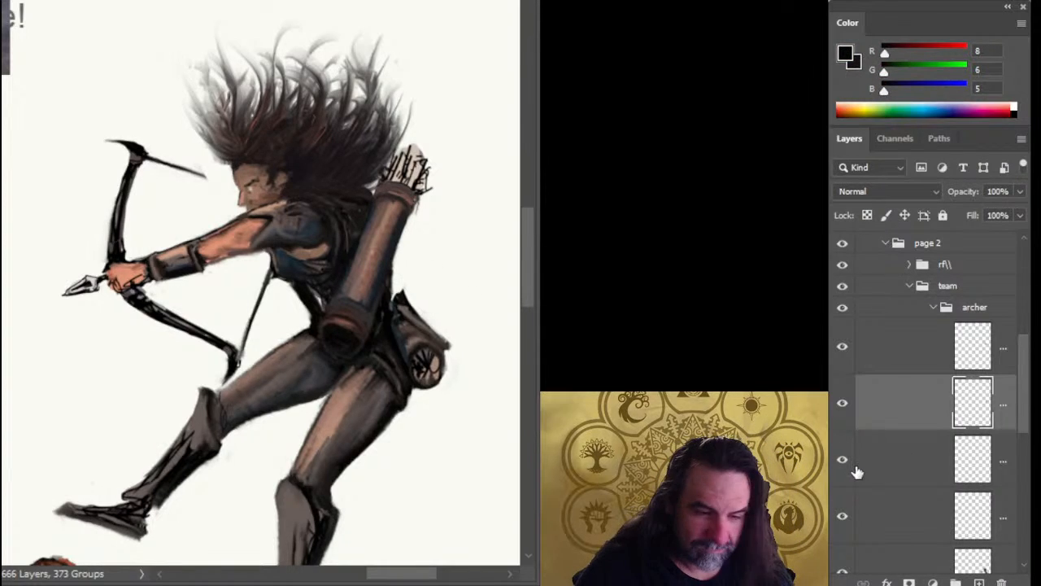
{"action": "left_click", "coordinate": [843, 519]}
{"action": "left_click", "coordinate": [843, 519]}
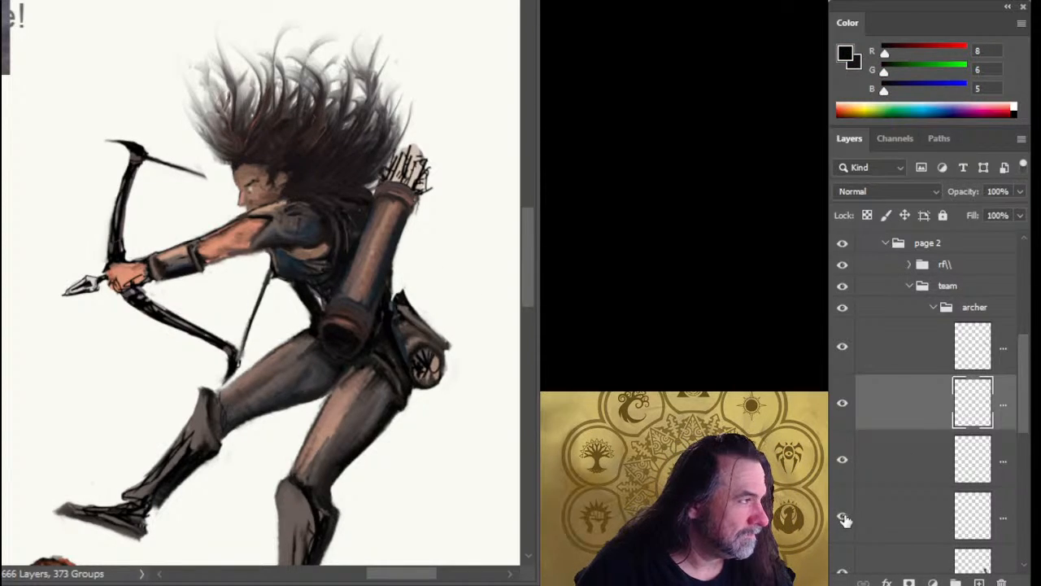
{"action": "left_click", "coordinate": [843, 519]}
{"action": "left_click", "coordinate": [842, 517]}
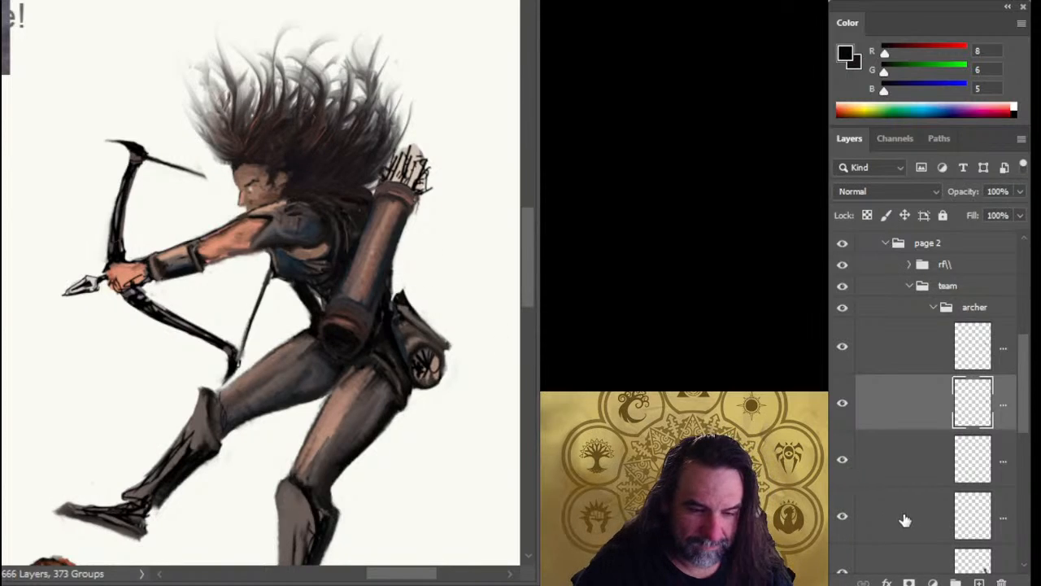
{"action": "left_click_drag", "start_coordinate": [1023, 413], "coordinate": [1024, 457]}
{"action": "left_click", "coordinate": [846, 447]}
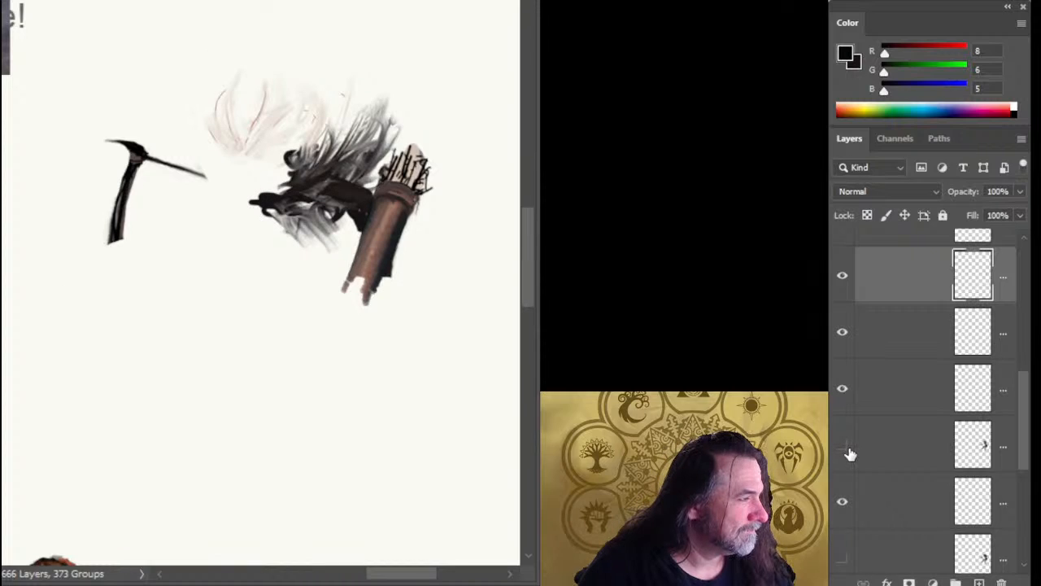
{"action": "left_click", "coordinate": [843, 394]}
{"action": "left_click", "coordinate": [845, 393]}
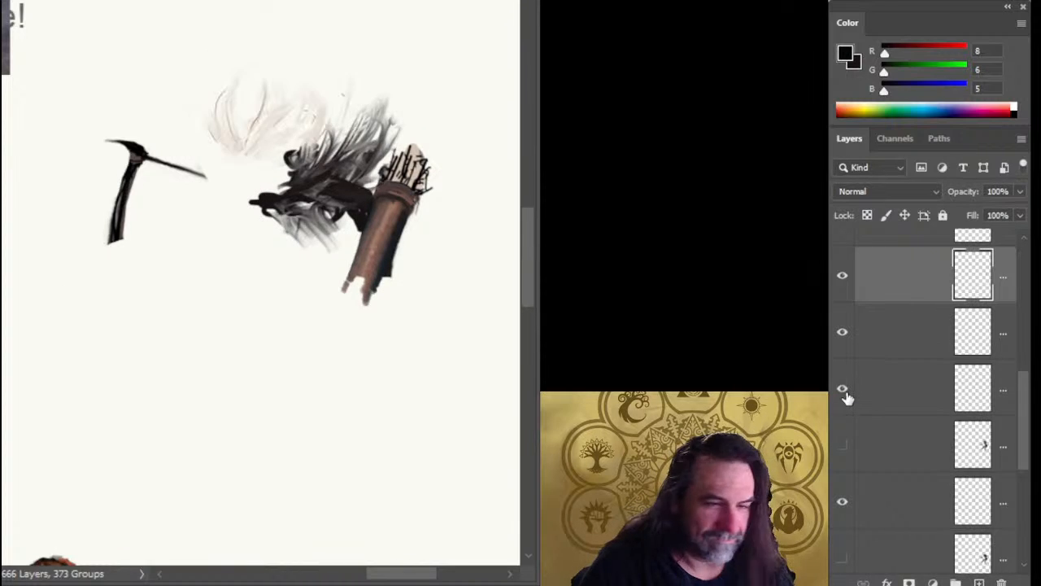
{"action": "left_click", "coordinate": [845, 341]}
{"action": "left_click", "coordinate": [846, 345]}
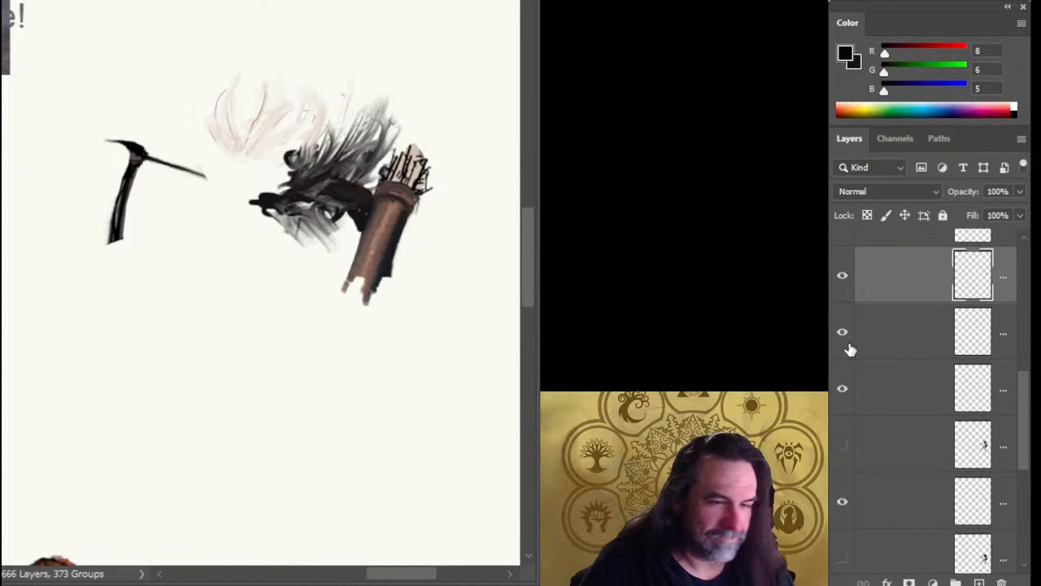
{"action": "left_click", "coordinate": [842, 397]}
{"action": "left_click", "coordinate": [842, 396]}
{"action": "left_click", "coordinate": [842, 448]}
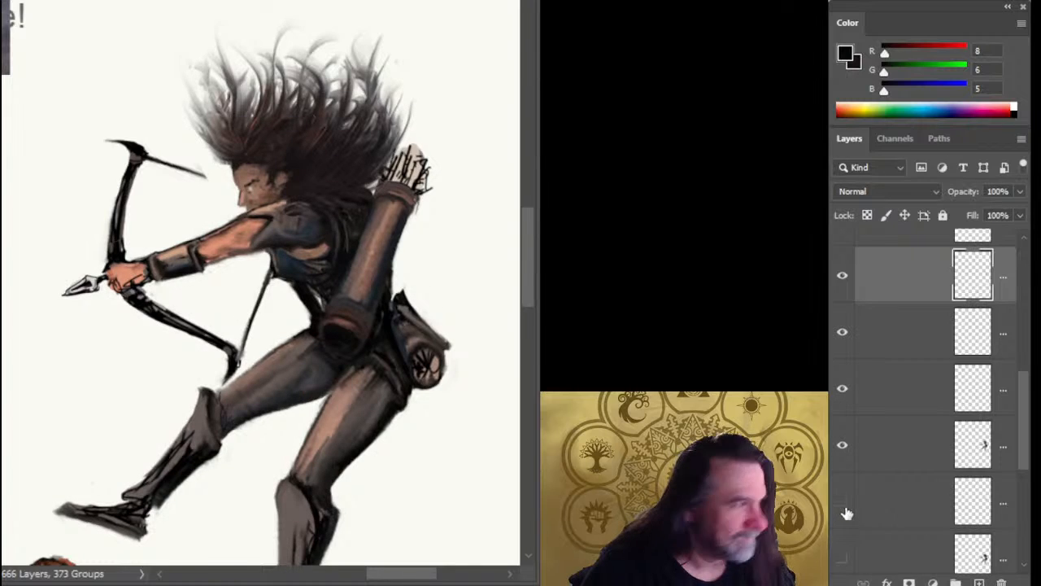
{"action": "left_click", "coordinate": [847, 508]}
{"action": "left_click", "coordinate": [846, 504]}
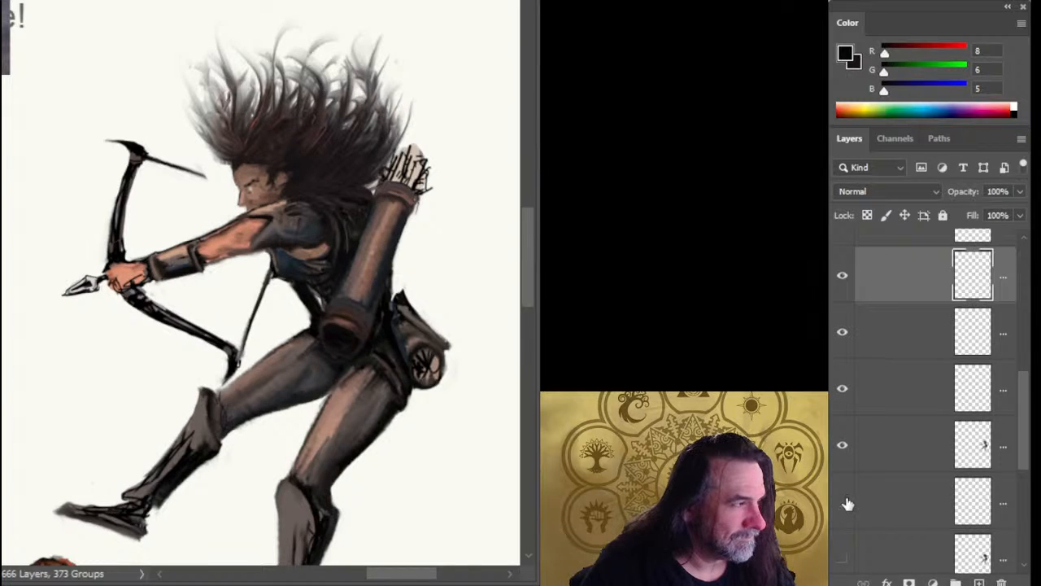
{"action": "left_click", "coordinate": [847, 503]}
Delete the hidden duplicate archer layer and the hidden group directly beneath it at the lower end of the archer group.
{"action": "left_click", "coordinate": [902, 493]}
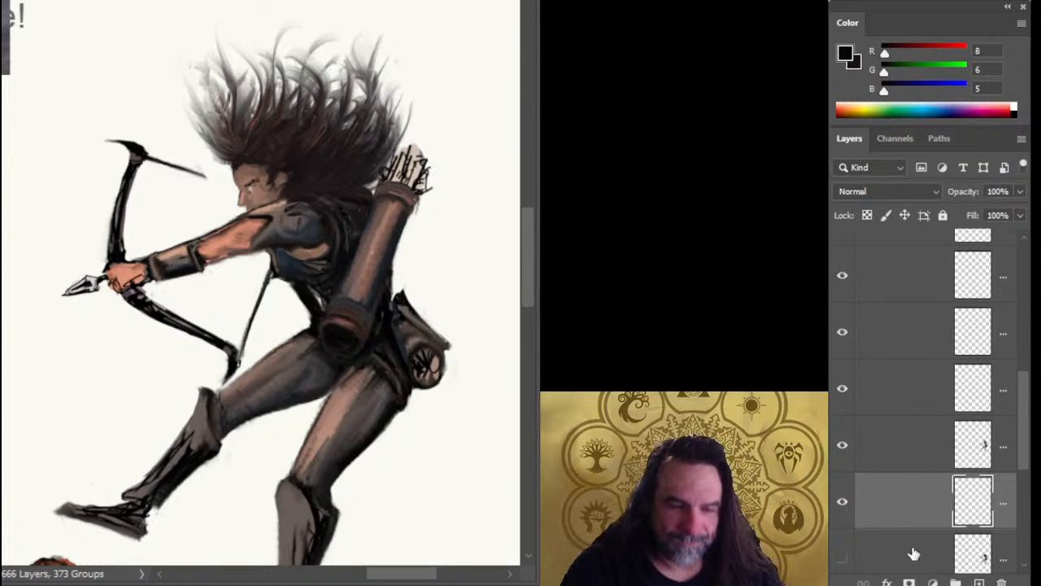
{"action": "scroll", "coordinate": [1027, 463], "scroll_direction": "down", "scroll_amount": 1}
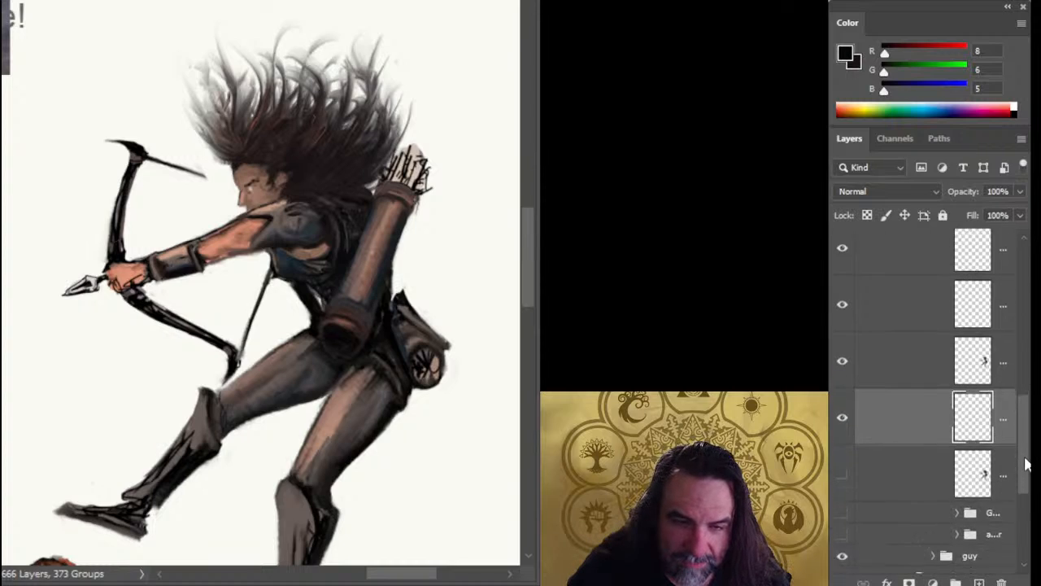
{"action": "scroll", "coordinate": [1027, 464], "scroll_direction": "down", "scroll_amount": 1}
{"action": "left_click", "coordinate": [921, 439]}
{"action": "scroll", "coordinate": [916, 484], "scroll_direction": "down", "scroll_amount": 1}
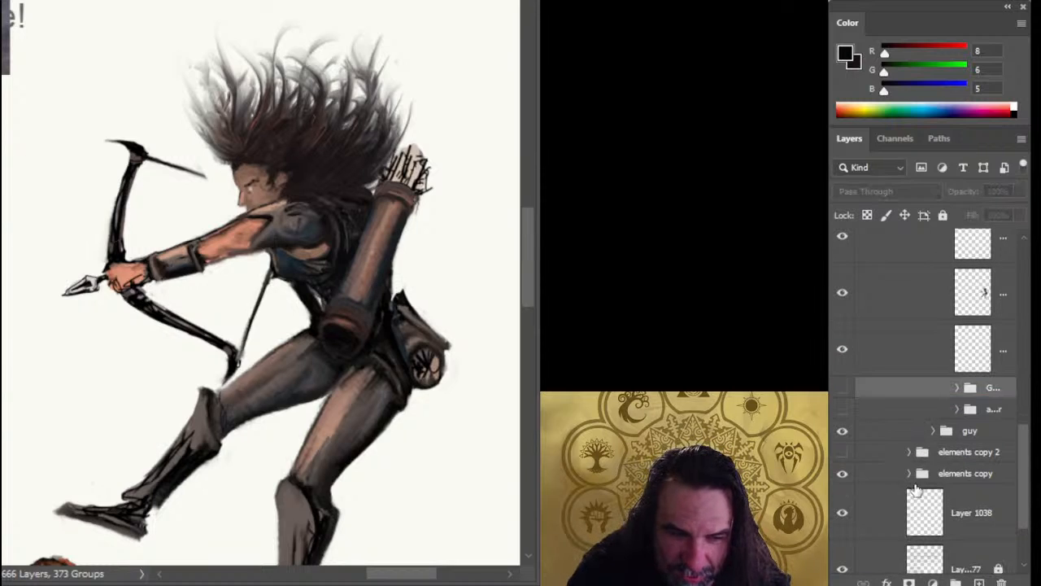
{"action": "left_click_drag", "start_coordinate": [929, 388], "coordinate": [926, 406]}
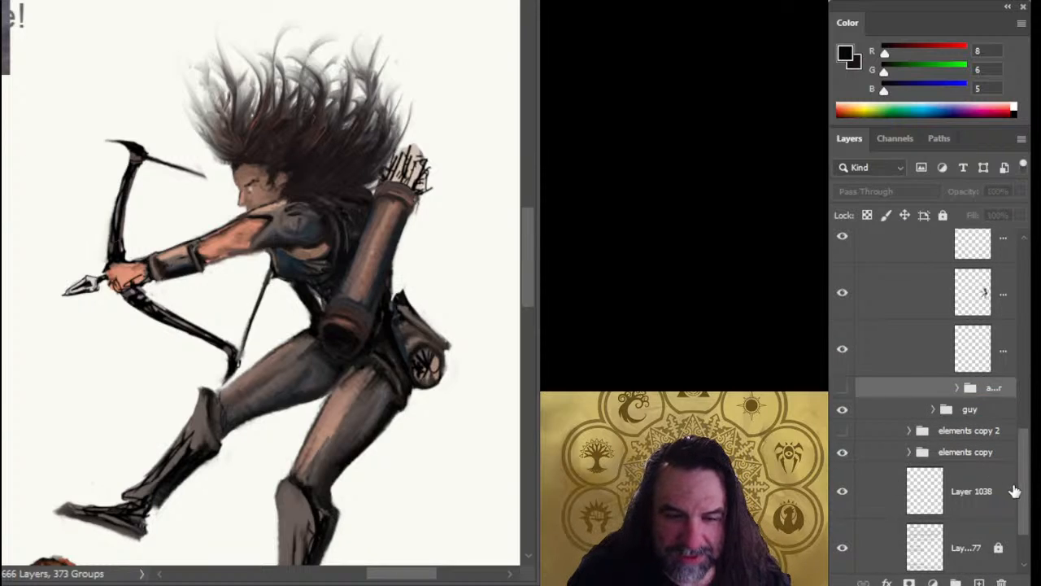
Merge the archer's main body layer with the layer directly beneath it.
{"action": "left_click_drag", "start_coordinate": [1023, 481], "coordinate": [1027, 458]}
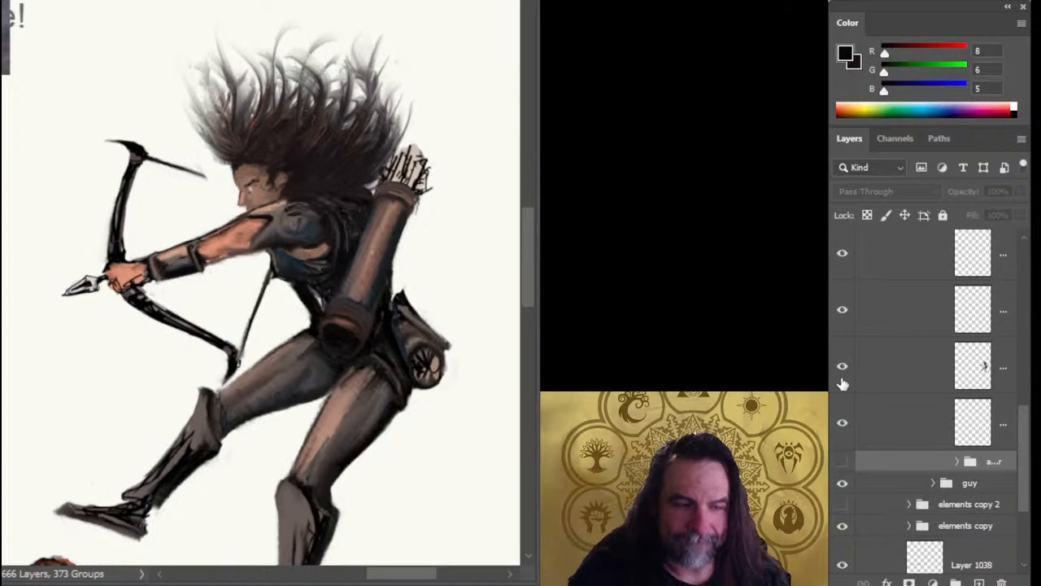
{"action": "left_click", "coordinate": [883, 383]}
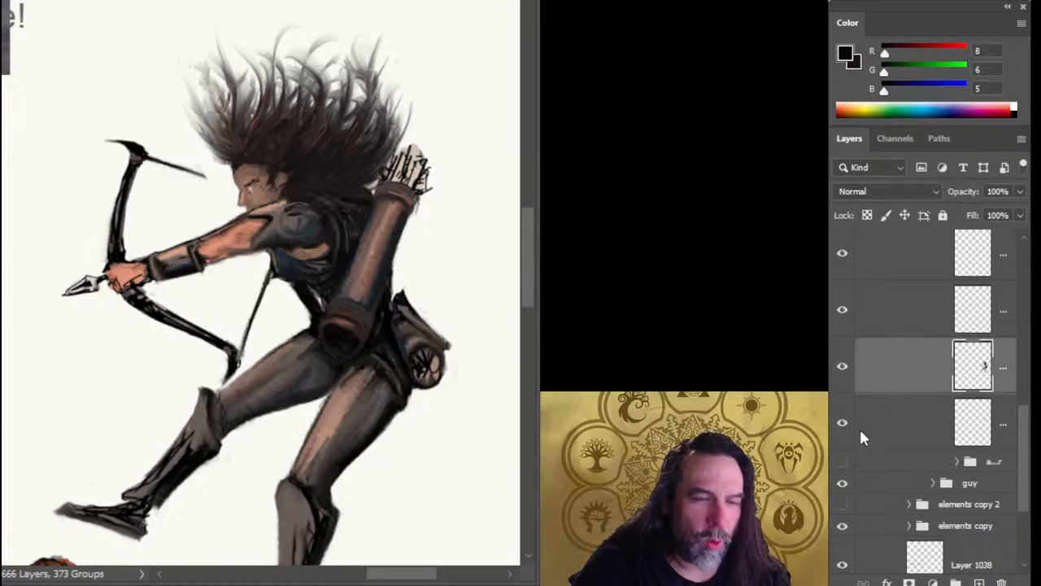
{"action": "key", "text": "ctrl+e"}
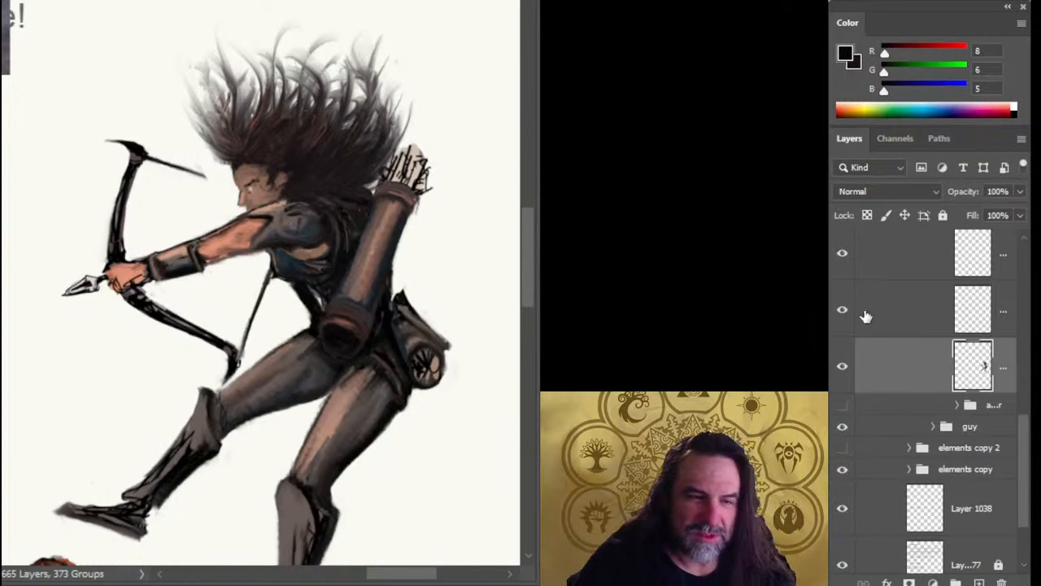
Delete the layer directly above the archer's main body layer.
{"action": "left_click", "coordinate": [909, 325]}
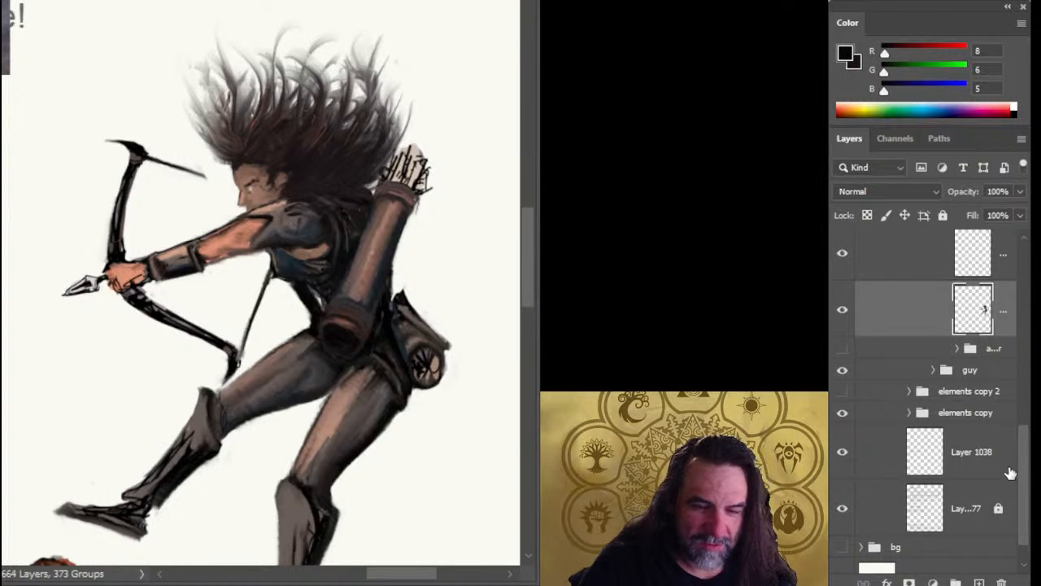
{"action": "key", "text": "Delete"}
{"action": "left_click_drag", "start_coordinate": [1026, 428], "coordinate": [1027, 455]}
{"action": "key", "text": "ctrl+z"}
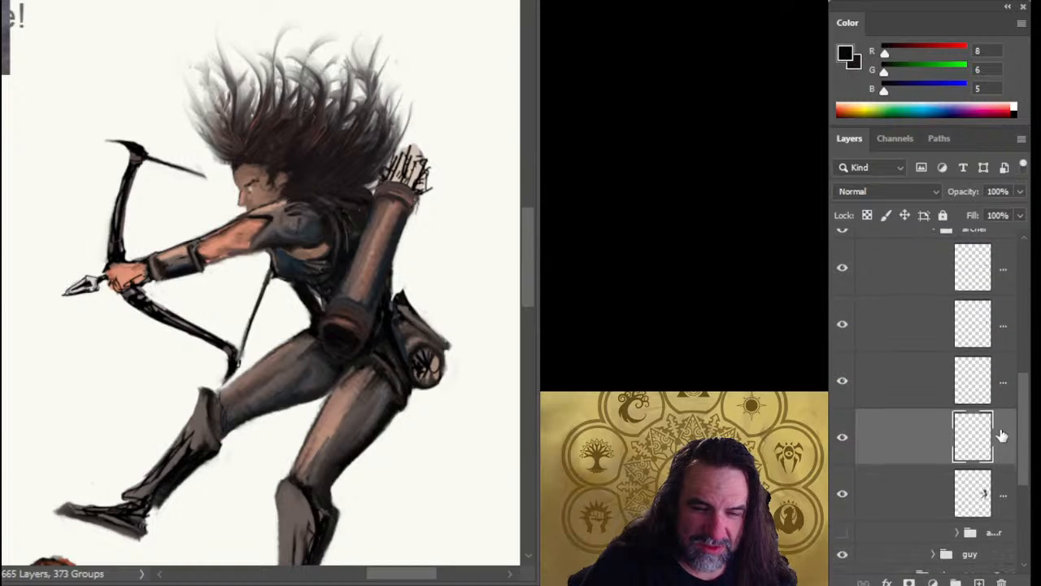
{"action": "key", "text": "Delete"}
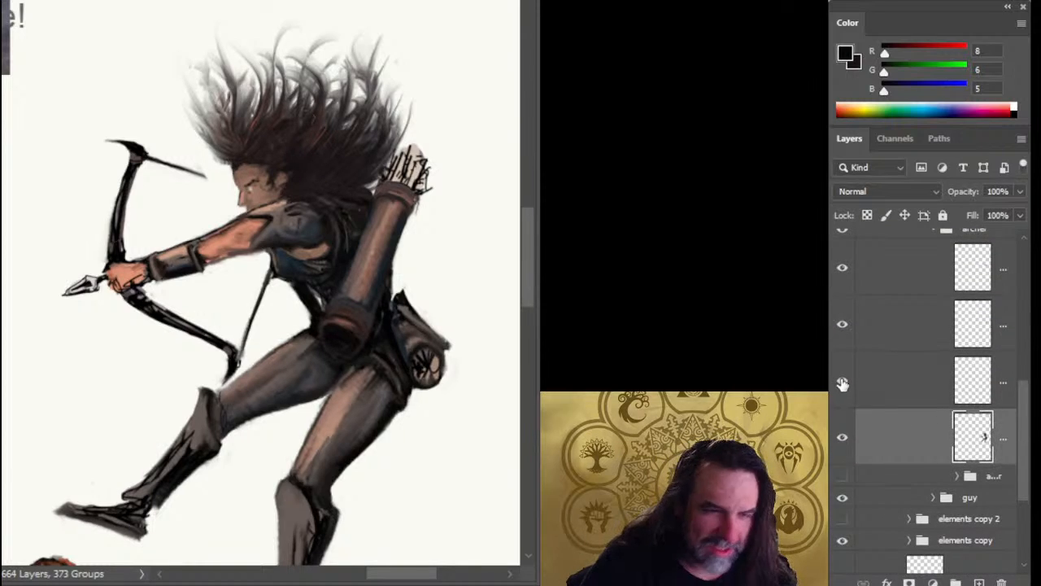
Identify the upper bow limb's layer by toggling the visibility of the layers above the body, and select it.
{"action": "left_click", "coordinate": [846, 327]}
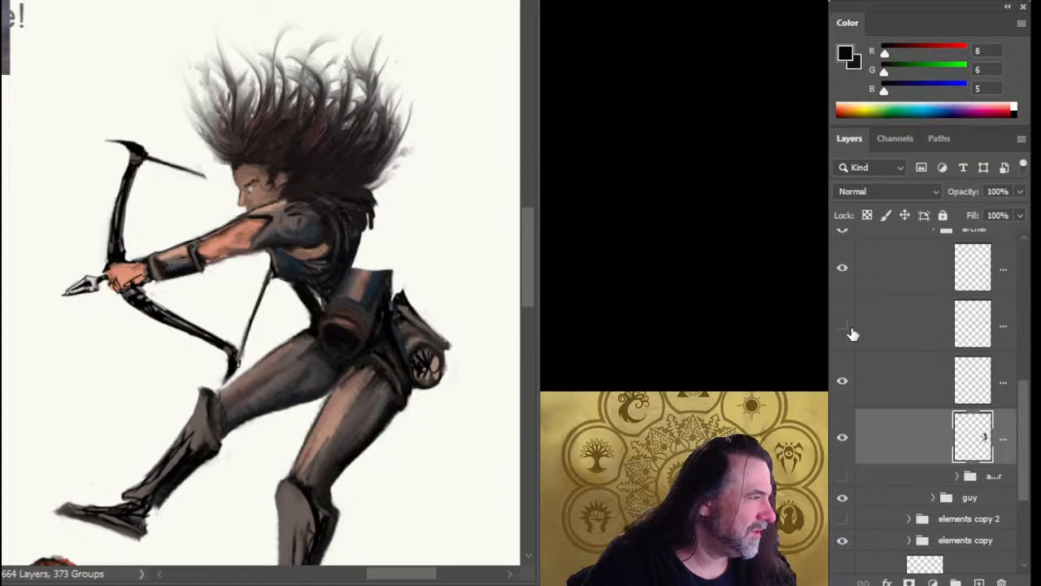
{"action": "left_click", "coordinate": [846, 326]}
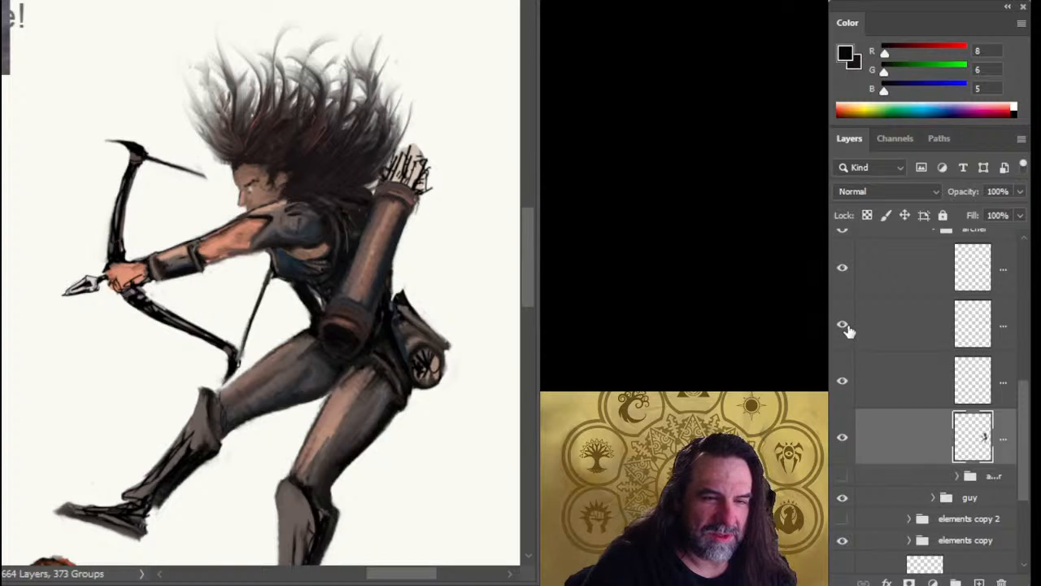
{"action": "left_click", "coordinate": [843, 384]}
{"action": "left_click", "coordinate": [844, 384]}
{"action": "left_click", "coordinate": [887, 379]}
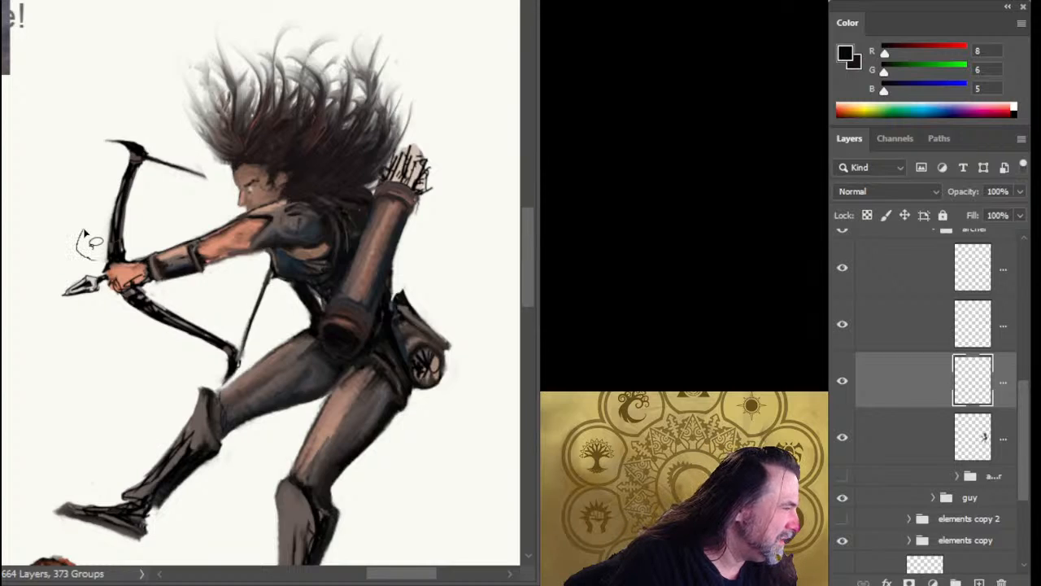
{"action": "mouse_move", "coordinate": [98, 240]}
{"action": "left_mouse_down"}
{"action": "mouse_move", "coordinate": [122, 248]}
{"action": "mouse_move", "coordinate": [94, 269]}
{"action": "left_mouse_up"}
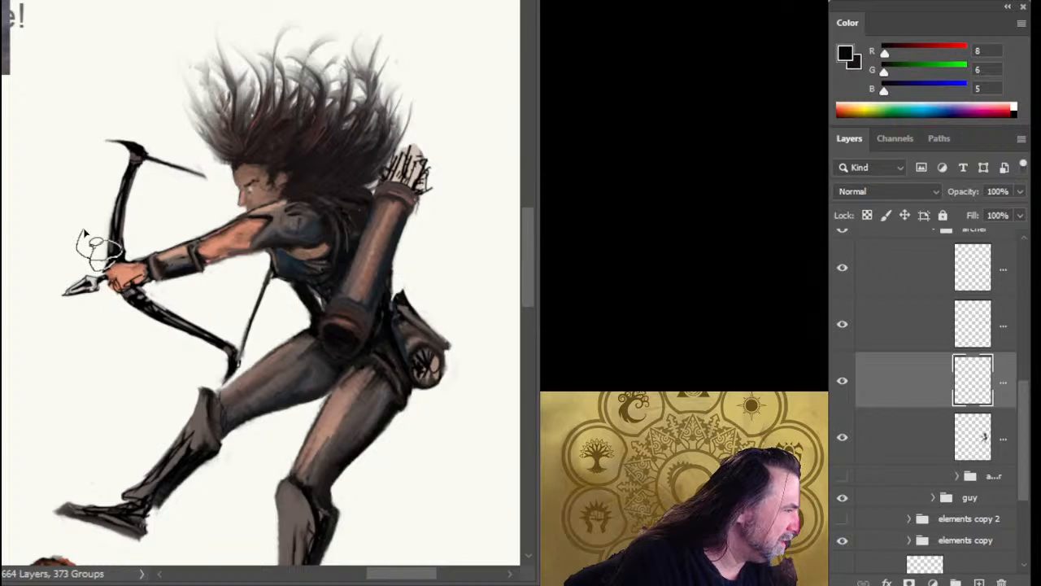
{"action": "mouse_move", "coordinate": [96, 224]}
{"action": "left_mouse_down"}
{"action": "mouse_move", "coordinate": [113, 259]}
{"action": "mouse_move", "coordinate": [130, 255]}
{"action": "mouse_move", "coordinate": [140, 226]}
{"action": "left_mouse_up"}
{"action": "key", "text": "ctrl+d"}
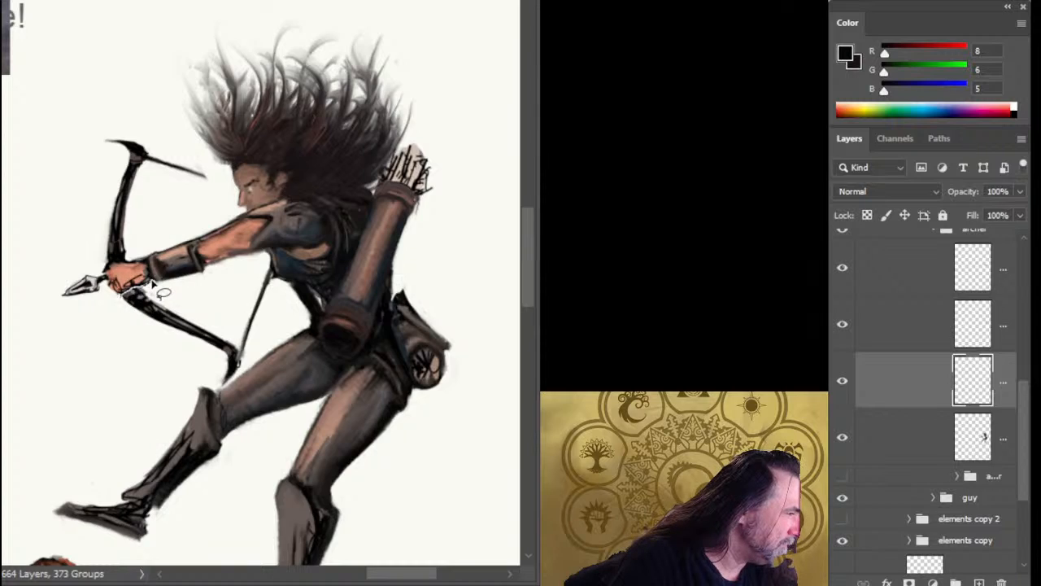
Lasso the lower bow limb and its string, cut them from the body layer and paste them in place on a new layer.
{"action": "mouse_move", "coordinate": [122, 295]}
{"action": "left_mouse_down"}
{"action": "mouse_move", "coordinate": [145, 335]}
{"action": "mouse_move", "coordinate": [213, 367]}
{"action": "mouse_move", "coordinate": [220, 388]}
{"action": "mouse_move", "coordinate": [269, 303]}
{"action": "left_mouse_up"}
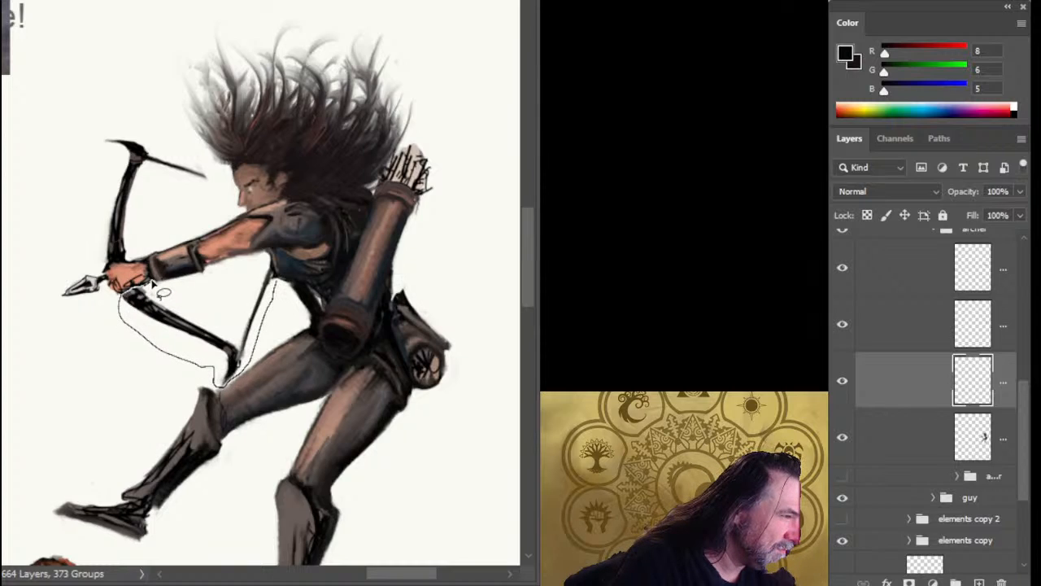
{"action": "mouse_move", "coordinate": [272, 265]}
{"action": "left_mouse_down"}
{"action": "mouse_move", "coordinate": [210, 284]}
{"action": "mouse_move", "coordinate": [145, 286]}
{"action": "left_mouse_up"}
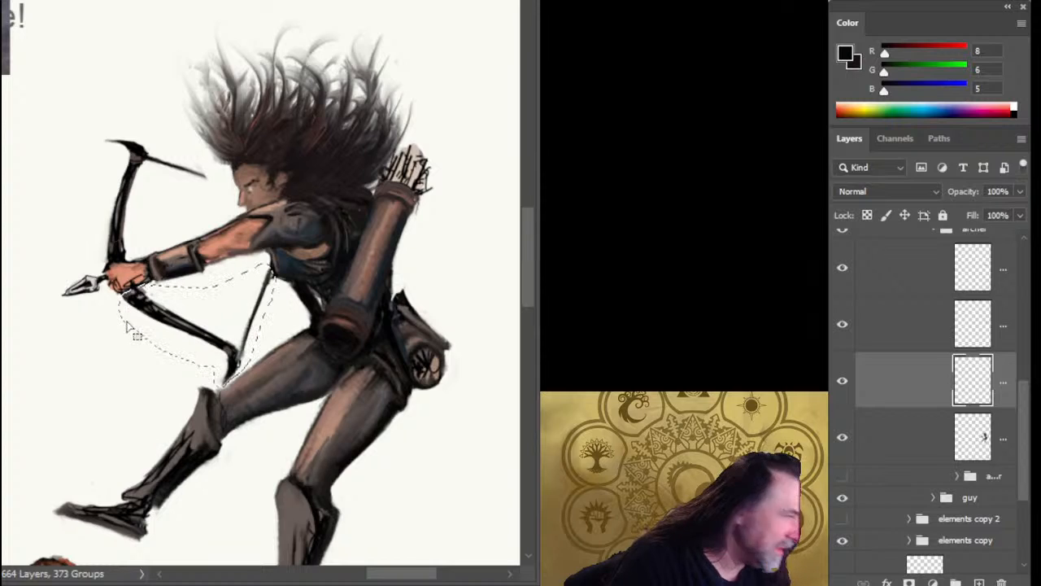
{"action": "left_click", "coordinate": [925, 437]}
{"action": "key", "text": "ctrl+x"}
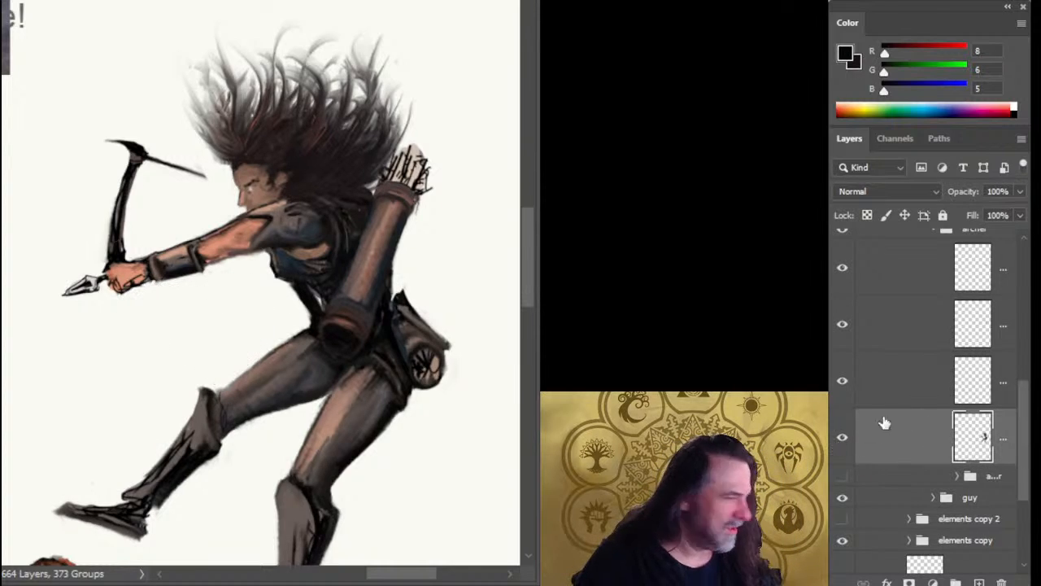
{"action": "left_click", "coordinate": [908, 395]}
{"action": "key", "text": "ctrl+shift+v"}
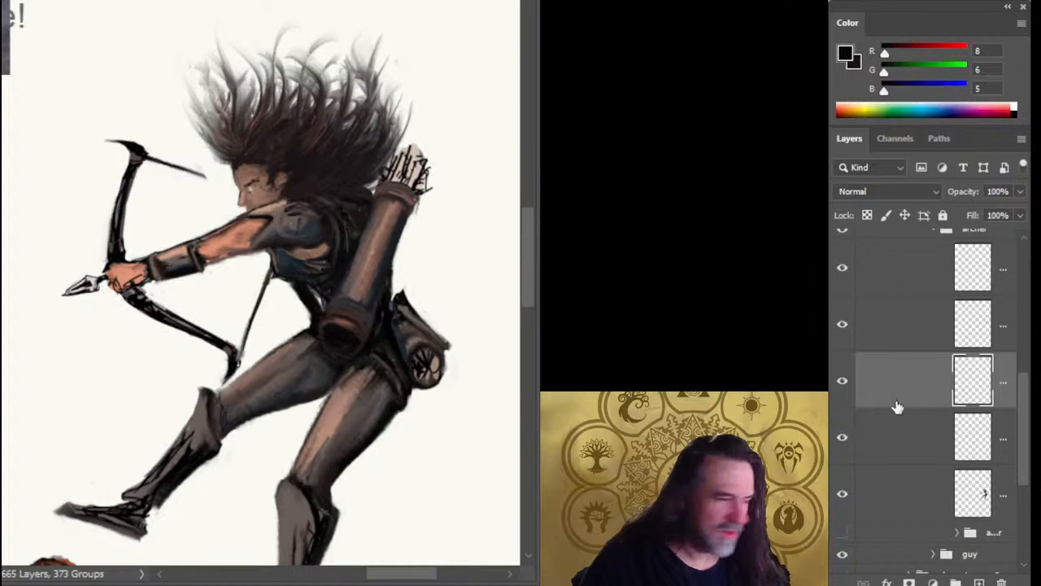
Move the bow piece just above the hand from the body layer onto a new layer, and merge the three bow layers into one.
{"action": "left_click", "coordinate": [903, 491]}
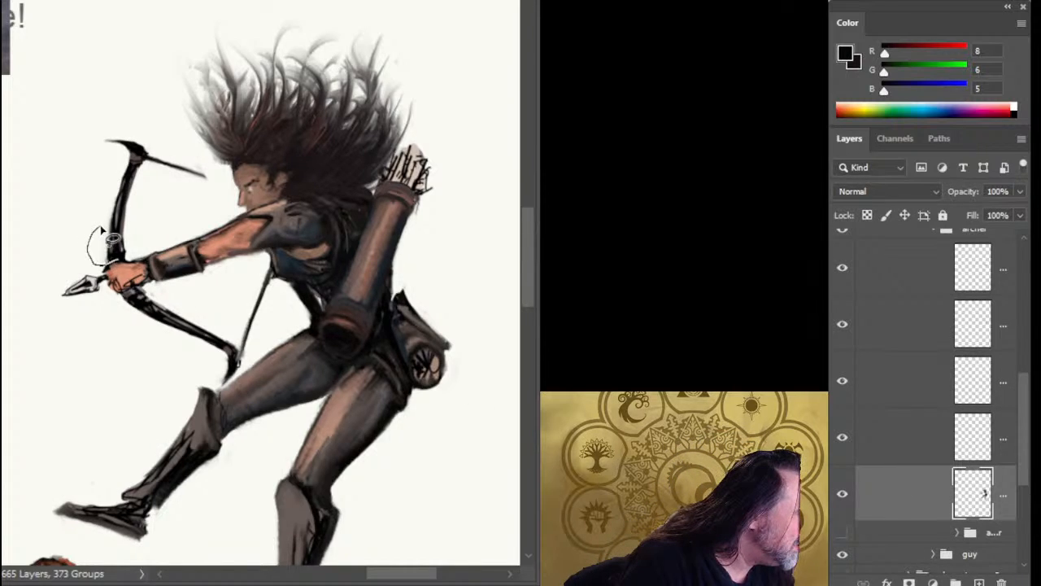
{"action": "left_click_drag", "start_coordinate": [100, 229], "coordinate": [104, 223]}
{"action": "key", "text": "ctrl+x"}
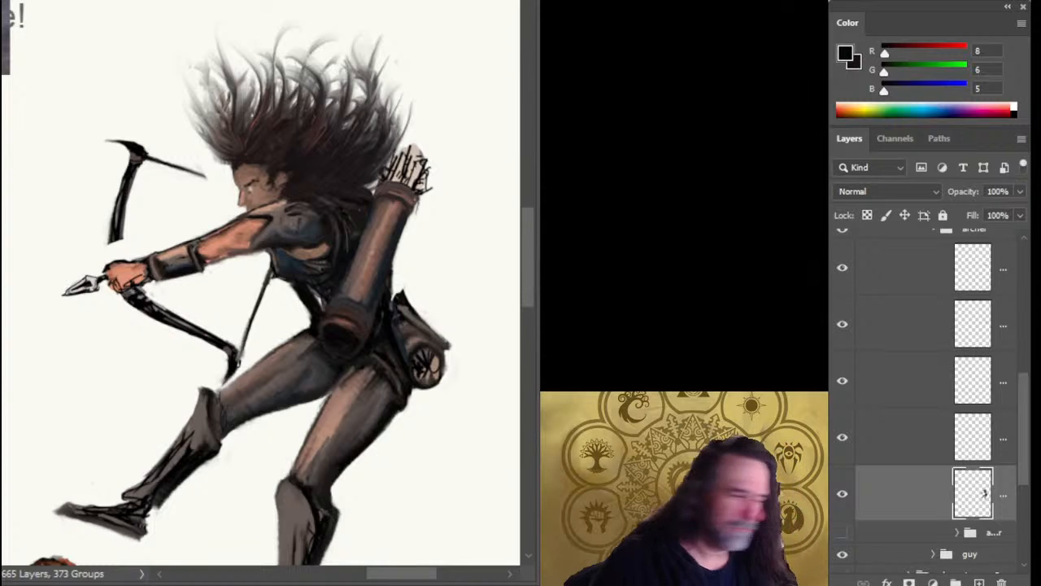
{"action": "key", "text": "ctrl+v"}
{"action": "left_click", "coordinate": [894, 407], "text": "shift"}
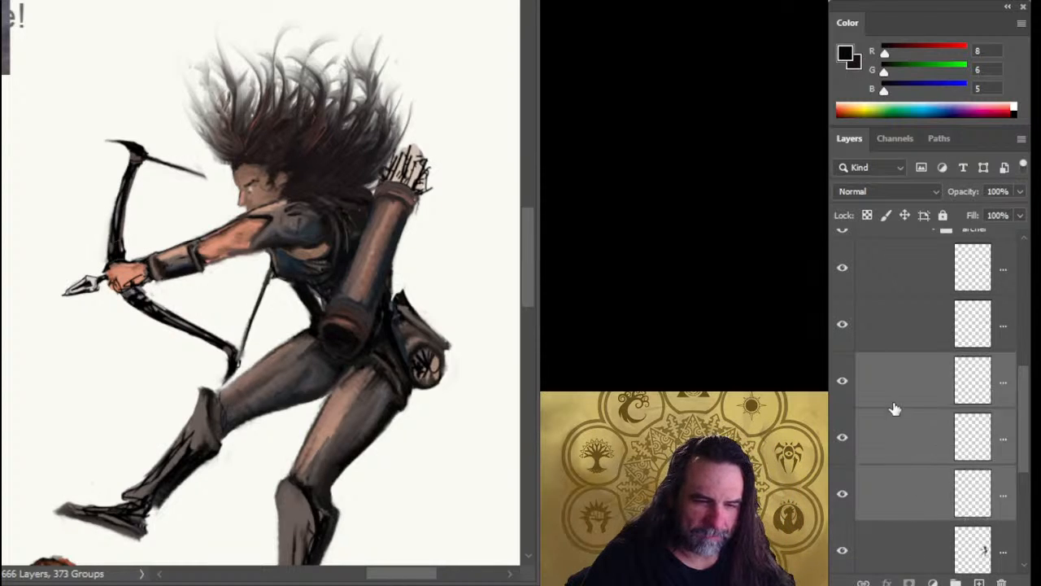
{"action": "key", "text": "ctrl+e"}
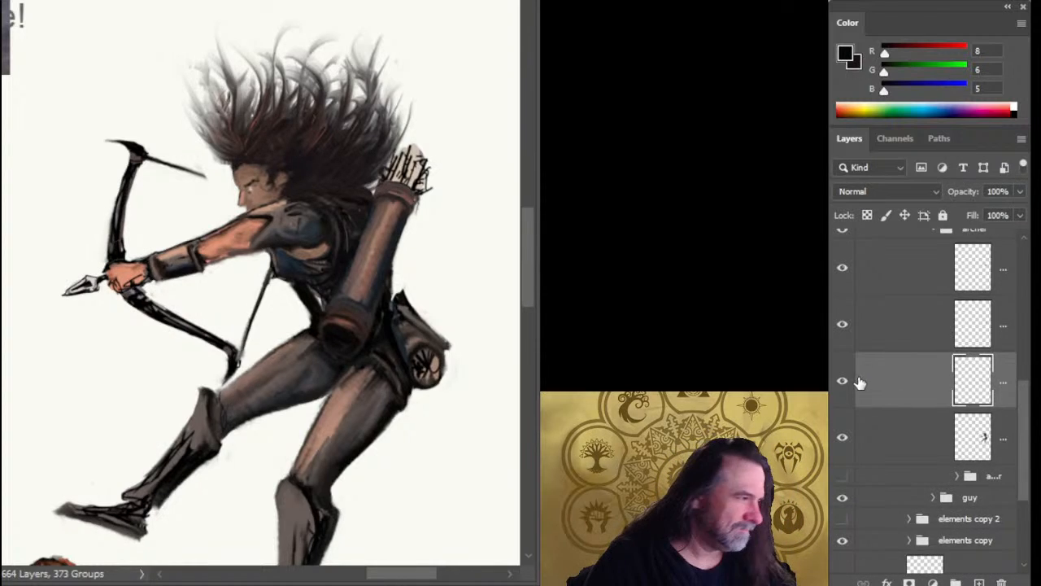
Hide the bow layer and, on the body layer, paint over the dark bow remnants across the archer's fist.
{"action": "left_click", "coordinate": [846, 384]}
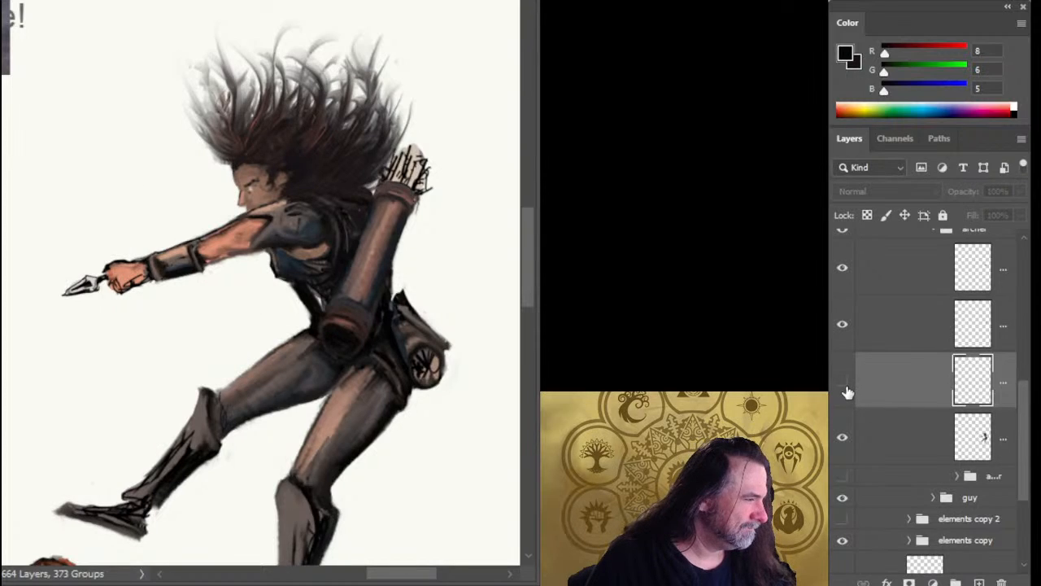
{"action": "left_click", "coordinate": [879, 432]}
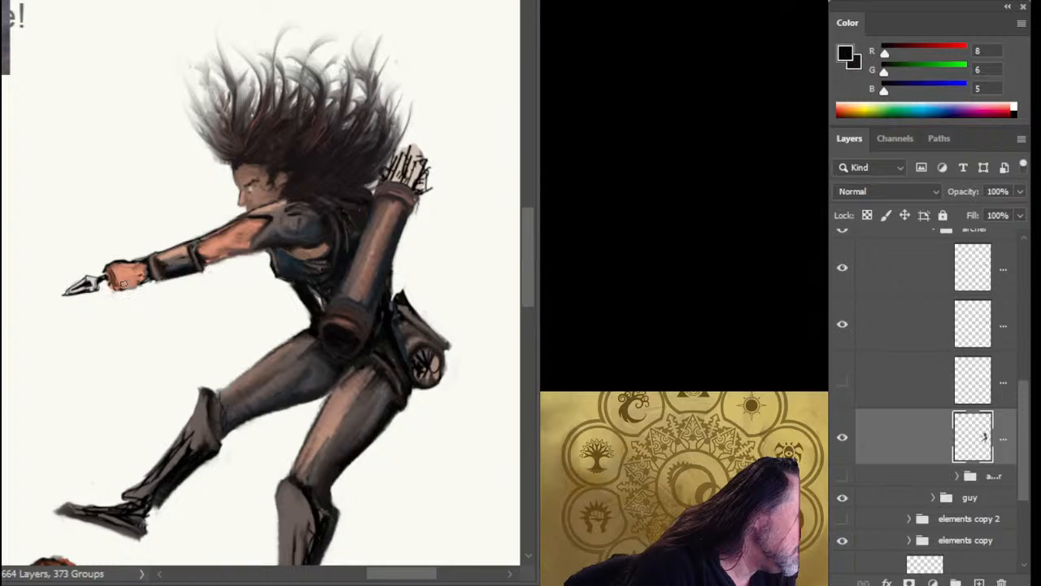
{"action": "left_click_drag", "start_coordinate": [117, 286], "coordinate": [135, 289]}
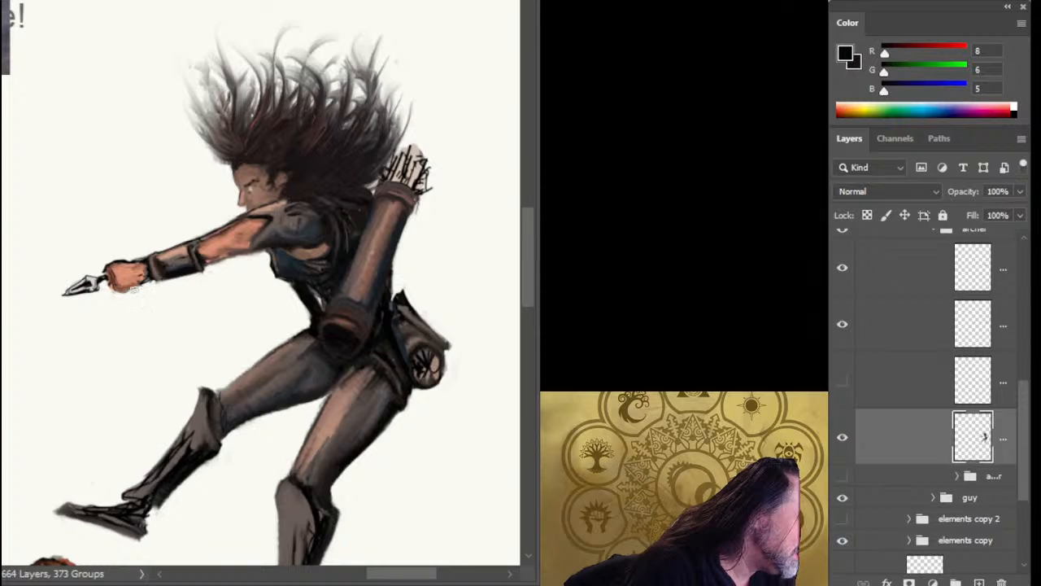
{"action": "left_click", "coordinate": [117, 268], "text": "alt"}
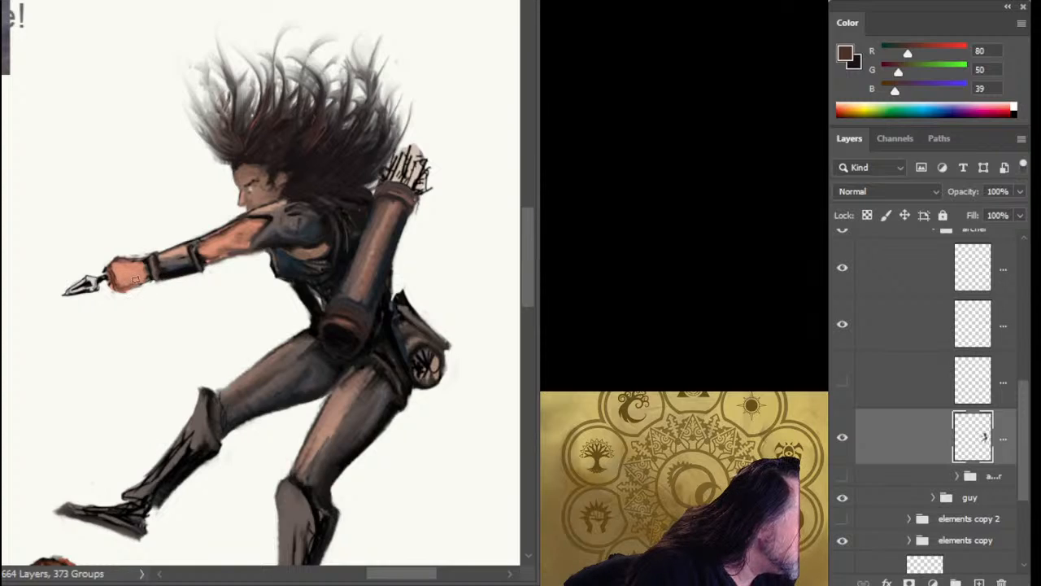
Lasso the arrowhead and front of the fist, shift them slightly toward the bracer, and clear the selection.
{"action": "key", "text": "l"}
{"action": "mouse_move", "coordinate": [87, 255]}
{"action": "left_mouse_down"}
{"action": "mouse_move", "coordinate": [62, 264]}
{"action": "mouse_move", "coordinate": [101, 321]}
{"action": "mouse_move", "coordinate": [125, 319]}
{"action": "left_mouse_up"}
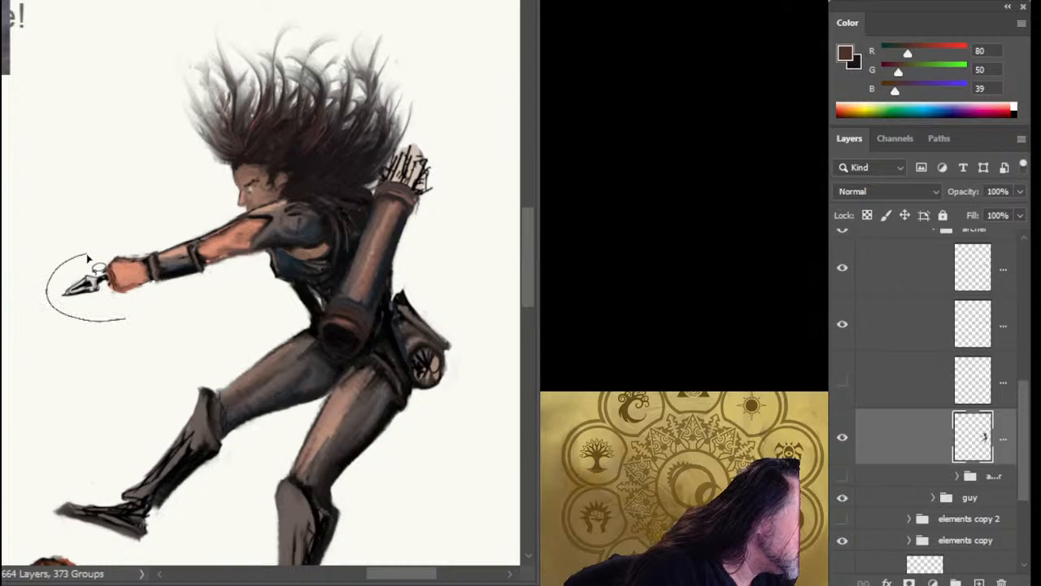
{"action": "mouse_move", "coordinate": [135, 268]}
{"action": "left_mouse_down"}
{"action": "mouse_move", "coordinate": [105, 252]}
{"action": "mouse_move", "coordinate": [107, 281]}
{"action": "left_mouse_up"}
{"action": "key", "text": "v"}
{"action": "key", "text": "ctrl+d"}
{"action": "key", "text": "l"}
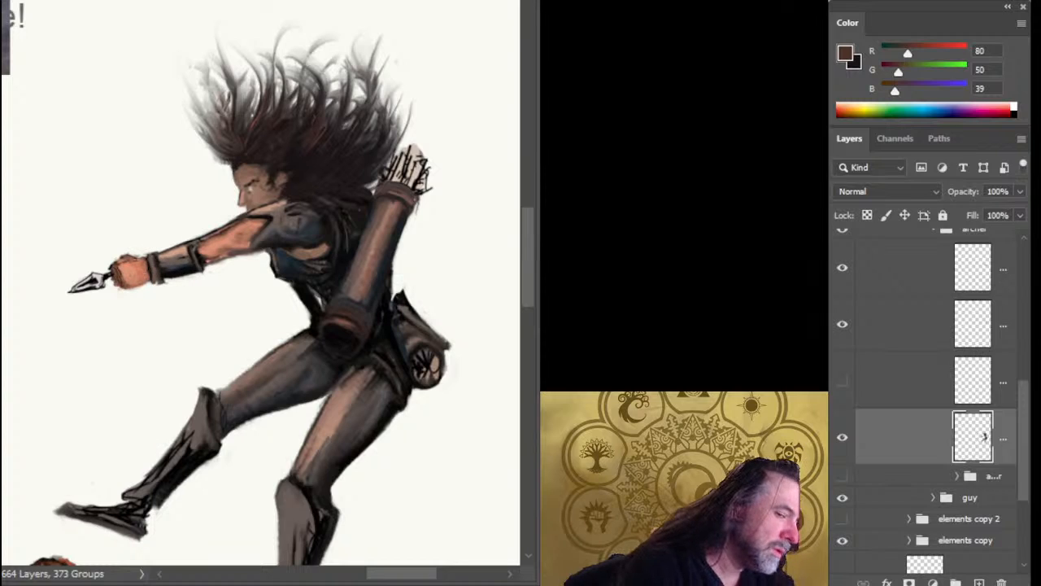
Refine the bracer by repainting its two end bands, dark top outline and shaded underside.
{"action": "left_click_drag", "start_coordinate": [117, 247], "coordinate": [206, 237]}
{"action": "left_click_drag", "start_coordinate": [182, 306], "coordinate": [259, 257]}
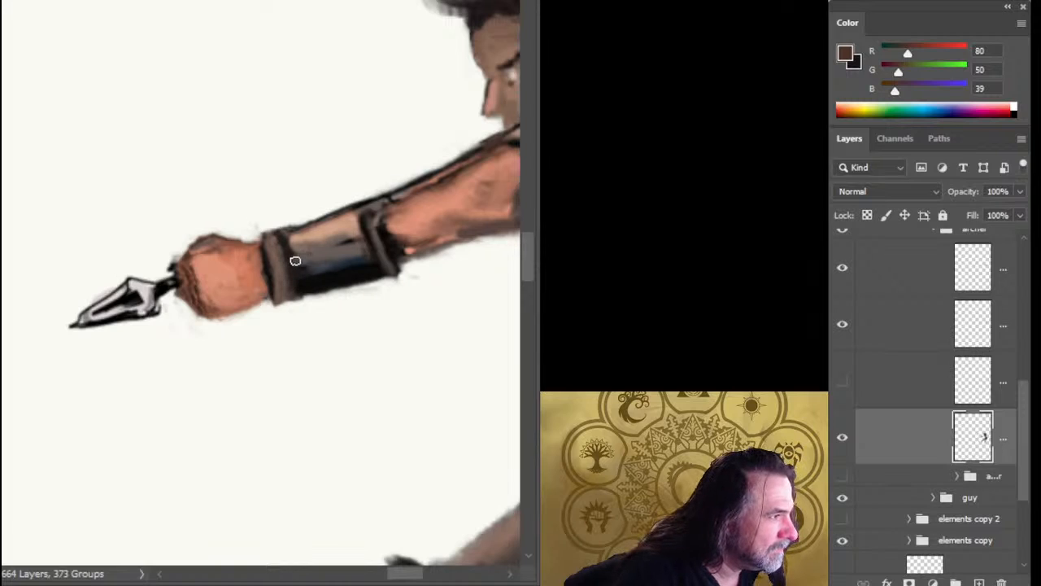
{"action": "mouse_move", "coordinate": [294, 252]}
{"action": "left_mouse_down"}
{"action": "mouse_move", "coordinate": [336, 264]}
{"action": "mouse_move", "coordinate": [373, 235]}
{"action": "mouse_move", "coordinate": [364, 225]}
{"action": "mouse_move", "coordinate": [366, 240]}
{"action": "mouse_move", "coordinate": [367, 231]}
{"action": "mouse_move", "coordinate": [383, 240]}
{"action": "mouse_move", "coordinate": [371, 204]}
{"action": "mouse_move", "coordinate": [379, 252]}
{"action": "mouse_move", "coordinate": [365, 220]}
{"action": "left_mouse_up"}
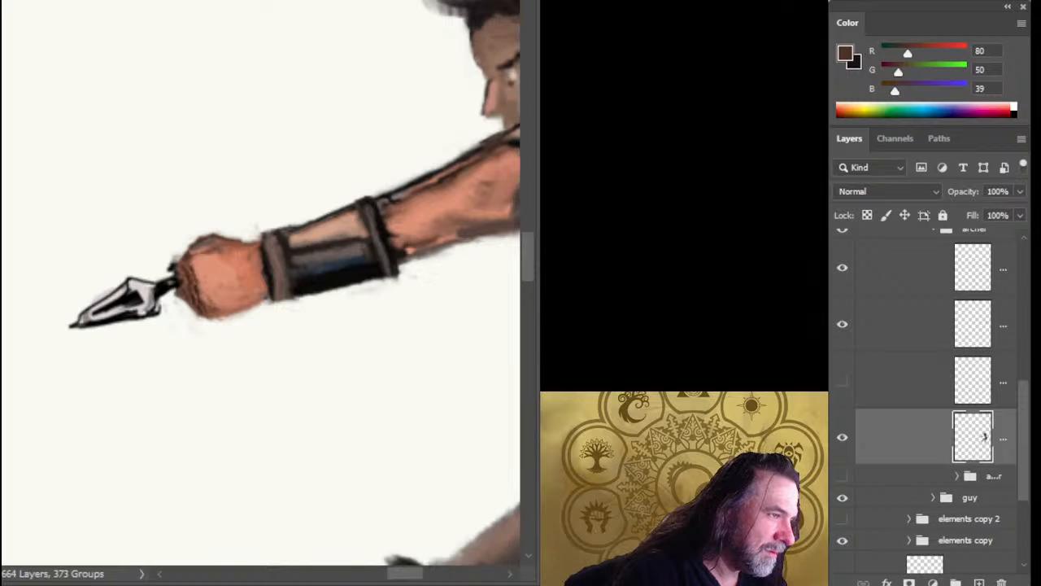
{"action": "mouse_move", "coordinate": [323, 291]}
{"action": "left_mouse_down"}
{"action": "mouse_move", "coordinate": [384, 269]}
{"action": "mouse_move", "coordinate": [381, 253]}
{"action": "mouse_move", "coordinate": [386, 275]}
{"action": "mouse_move", "coordinate": [308, 297]}
{"action": "mouse_move", "coordinate": [339, 282]}
{"action": "mouse_move", "coordinate": [363, 280]}
{"action": "mouse_move", "coordinate": [309, 291]}
{"action": "mouse_move", "coordinate": [374, 285]}
{"action": "mouse_move", "coordinate": [333, 293]}
{"action": "mouse_move", "coordinate": [355, 290]}
{"action": "mouse_move", "coordinate": [385, 267]}
{"action": "left_mouse_up"}
{"action": "mouse_move", "coordinate": [375, 216]}
{"action": "left_mouse_down"}
{"action": "mouse_move", "coordinate": [418, 224]}
{"action": "mouse_move", "coordinate": [397, 242]}
{"action": "mouse_move", "coordinate": [420, 237]}
{"action": "mouse_move", "coordinate": [420, 222]}
{"action": "mouse_move", "coordinate": [393, 206]}
{"action": "mouse_move", "coordinate": [376, 214]}
{"action": "mouse_move", "coordinate": [422, 192]}
{"action": "left_mouse_up"}
{"action": "left_click_drag", "start_coordinate": [394, 263], "coordinate": [299, 296]}
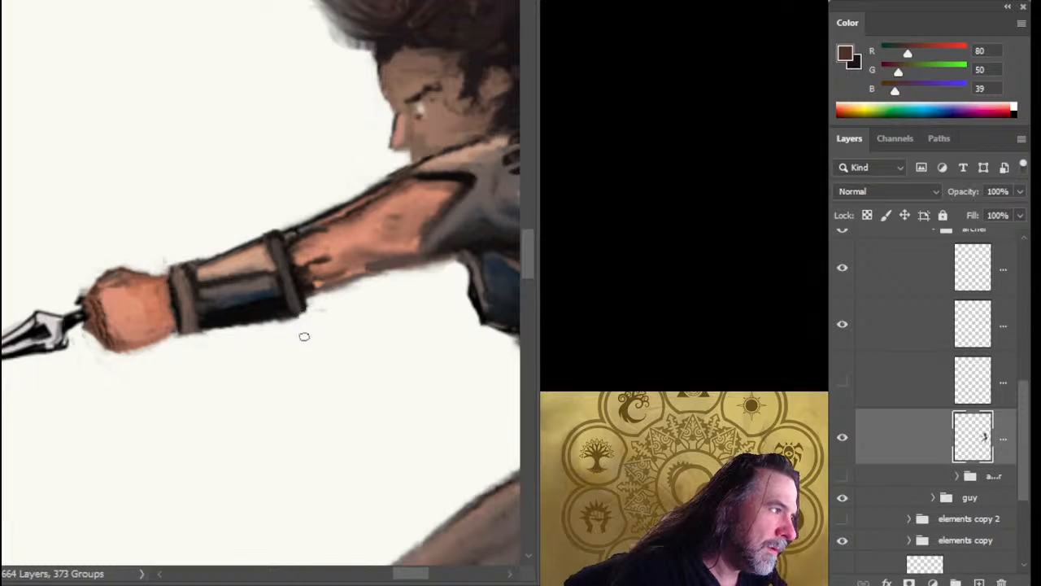
Sample the bracer's light tan, highlight its elbow-side band and define the forearm muscle beside it.
{"action": "left_click", "coordinate": [252, 255], "text": "alt"}
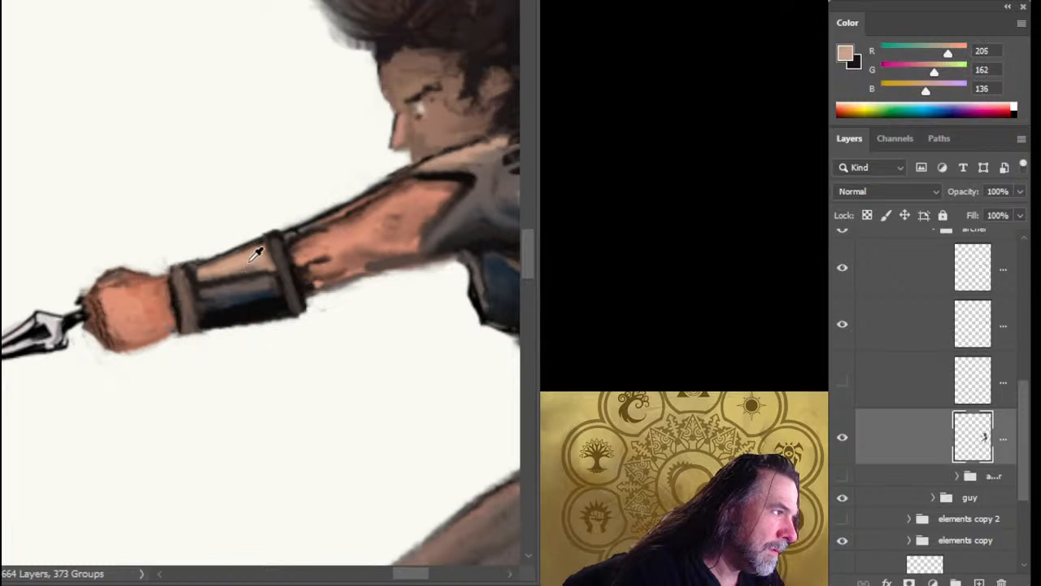
{"action": "left_click_drag", "start_coordinate": [275, 242], "coordinate": [286, 271]}
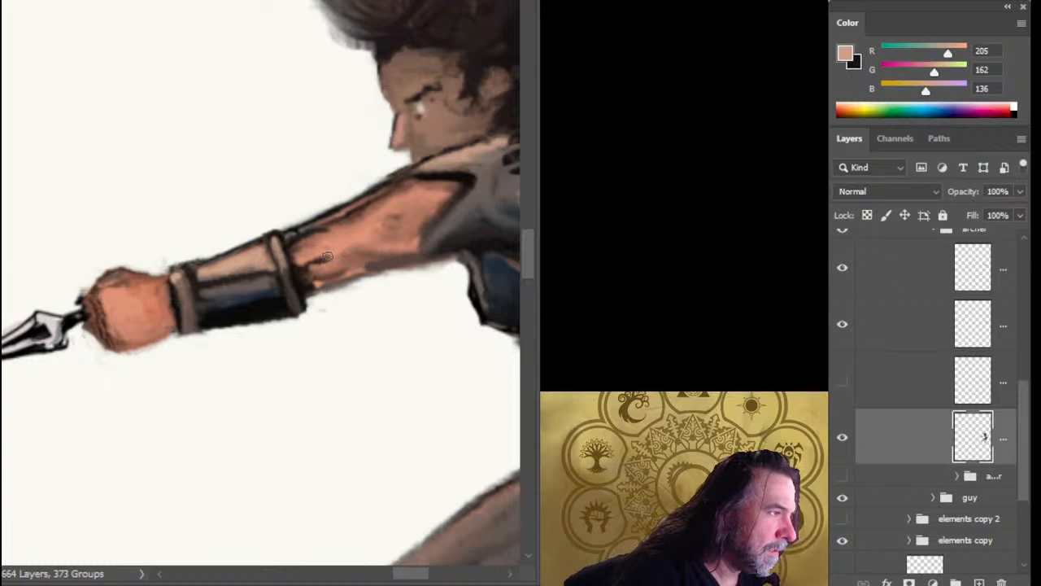
{"action": "left_click_drag", "start_coordinate": [327, 256], "coordinate": [335, 234]}
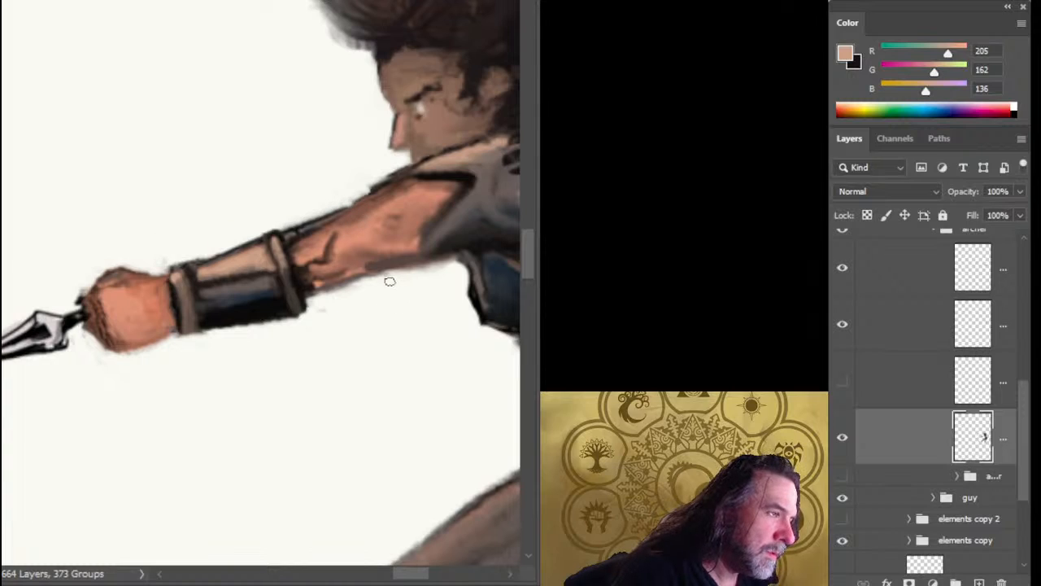
Sample the near-black of the sleeve edge and paint dark accents under the elbow and along the sleeve folds.
{"action": "left_click", "coordinate": [467, 172], "text": "alt"}
{"action": "mouse_move", "coordinate": [376, 261]}
{"action": "left_mouse_down"}
{"action": "mouse_move", "coordinate": [407, 256]}
{"action": "mouse_move", "coordinate": [348, 250]}
{"action": "left_mouse_up"}
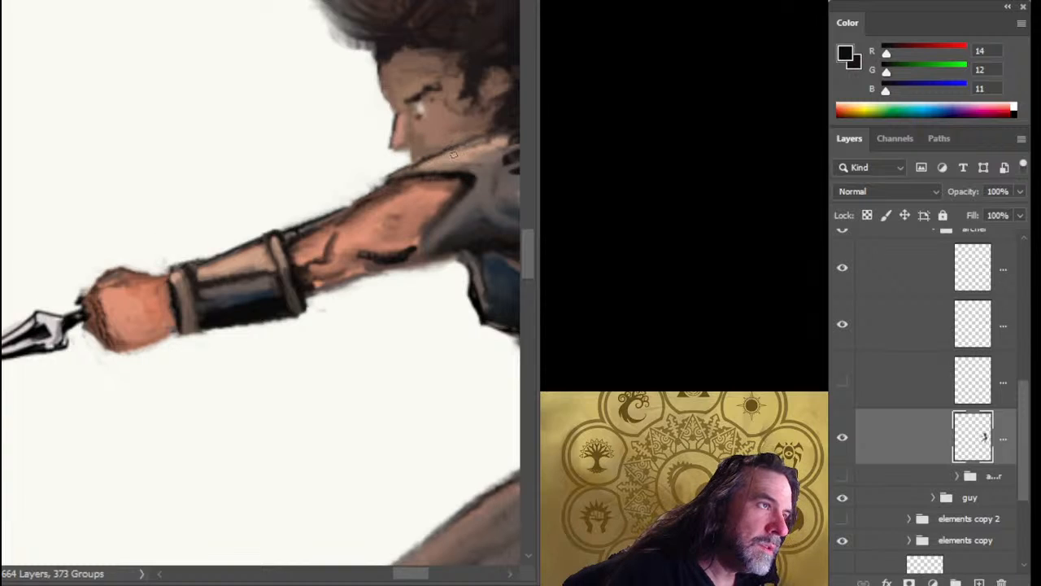
{"action": "left_click_drag", "start_coordinate": [460, 183], "coordinate": [325, 238]}
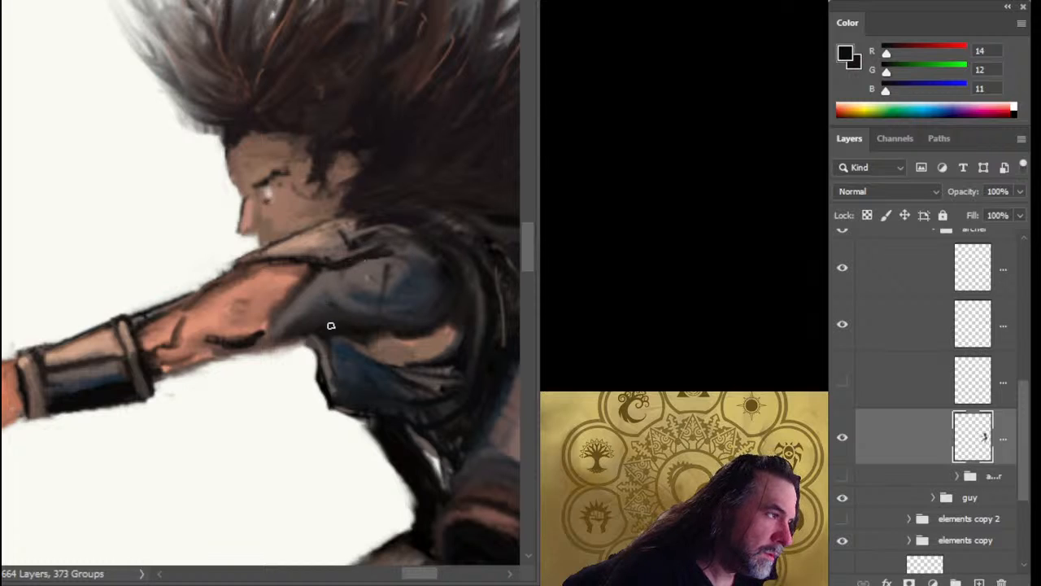
{"action": "mouse_move", "coordinate": [328, 323]}
{"action": "left_mouse_down"}
{"action": "mouse_move", "coordinate": [376, 299]}
{"action": "mouse_move", "coordinate": [301, 305]}
{"action": "mouse_move", "coordinate": [240, 281]}
{"action": "left_mouse_up"}
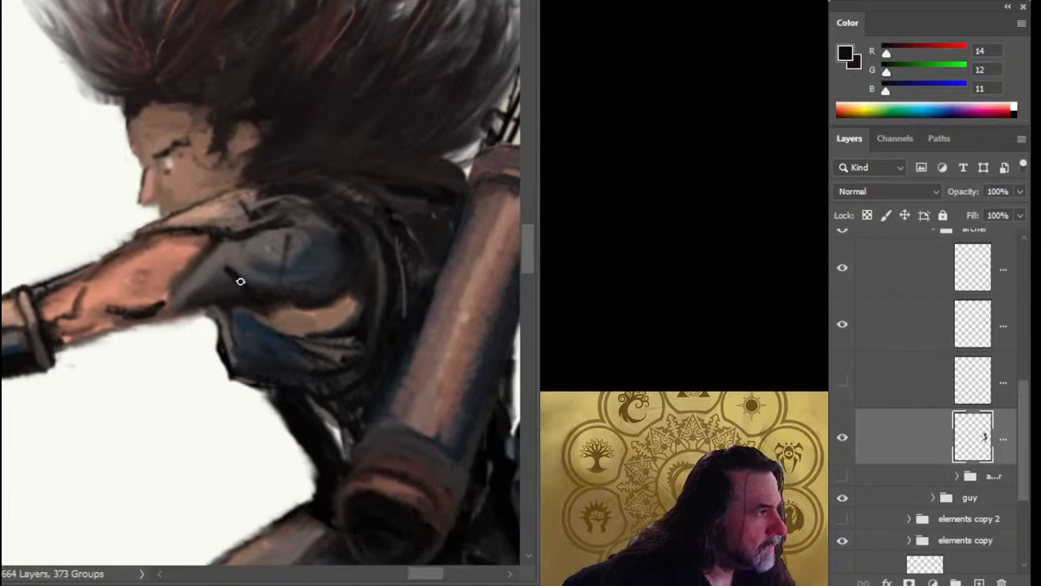
Touch up the top of the archer's shoulder with a sampled grey-brown and save the document.
{"action": "left_click", "coordinate": [233, 215], "text": "alt"}
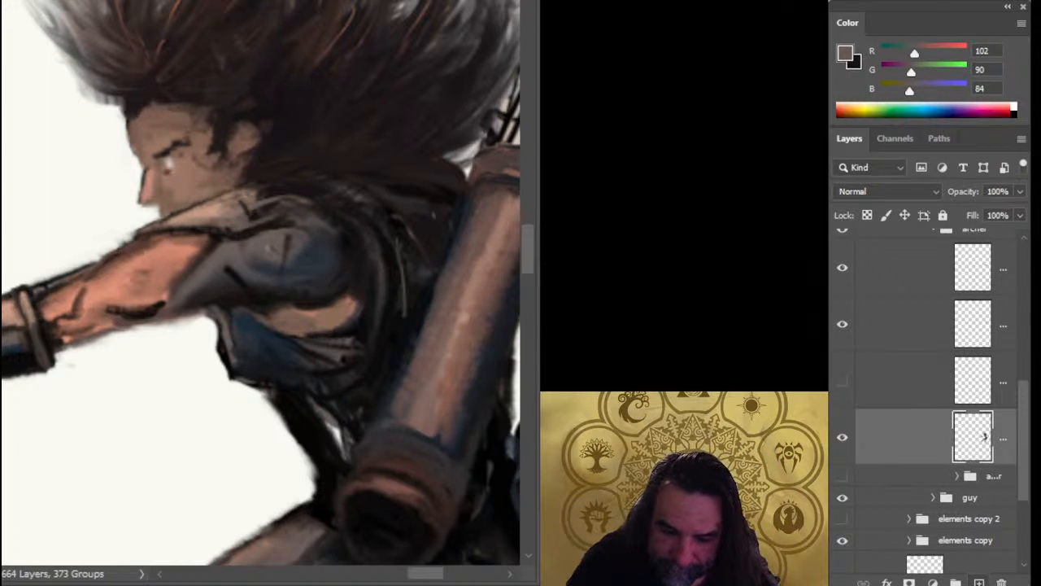
{"action": "key", "text": "ctrl+s"}
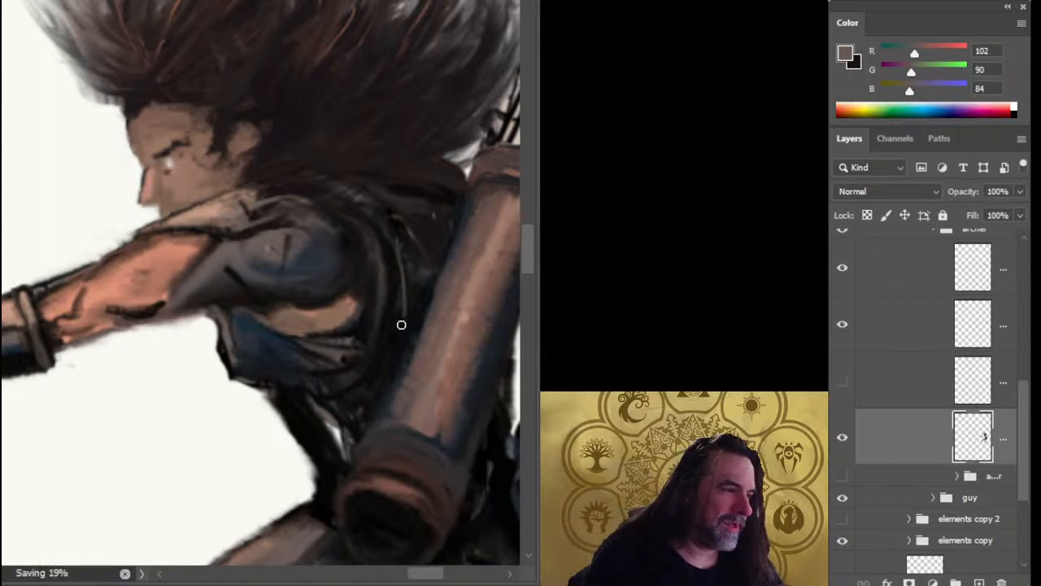
{"action": "left_click_drag", "start_coordinate": [399, 323], "coordinate": [356, 310]}
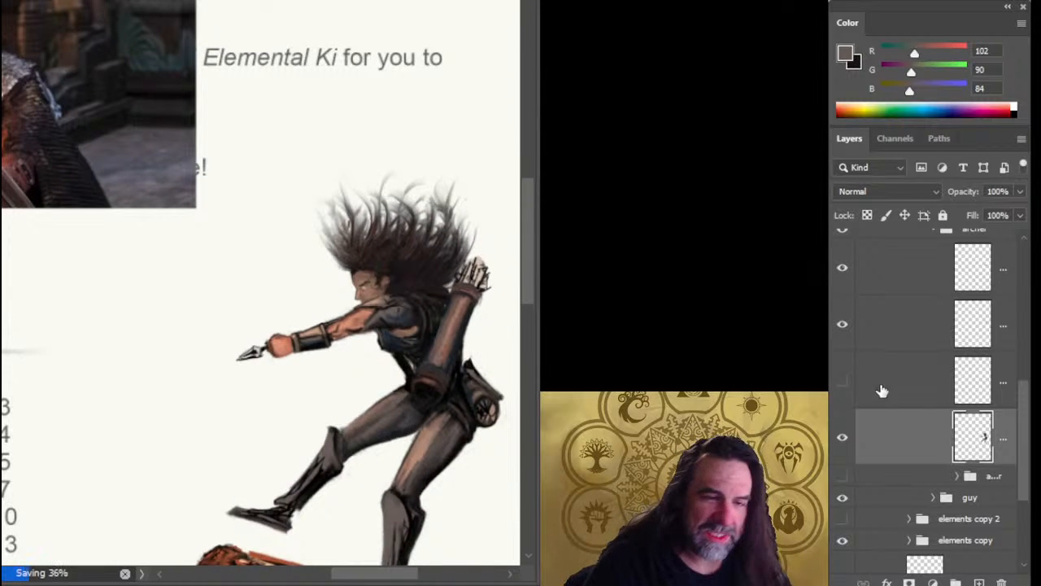
Show the bow layer again and move it beneath the archer's body layer.
{"action": "left_click", "coordinate": [844, 384]}
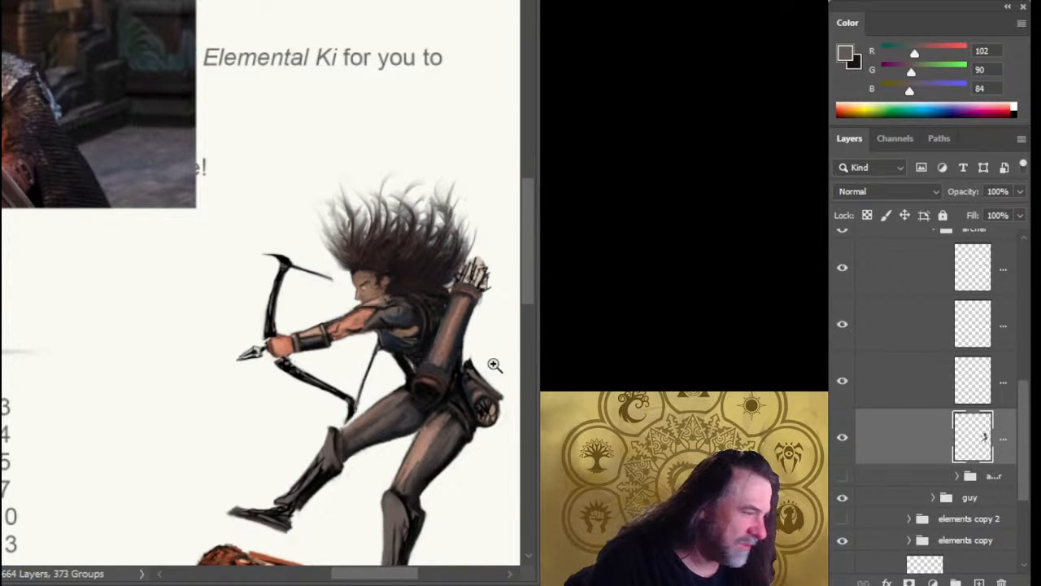
{"action": "left_click", "coordinate": [892, 400]}
{"action": "left_click", "coordinate": [843, 391]}
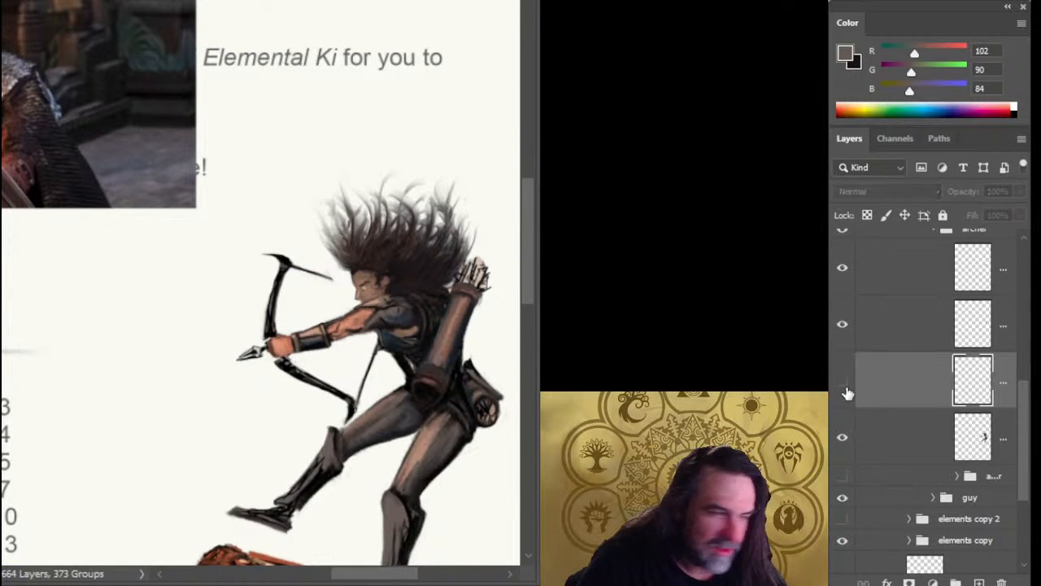
{"action": "left_click", "coordinate": [842, 391]}
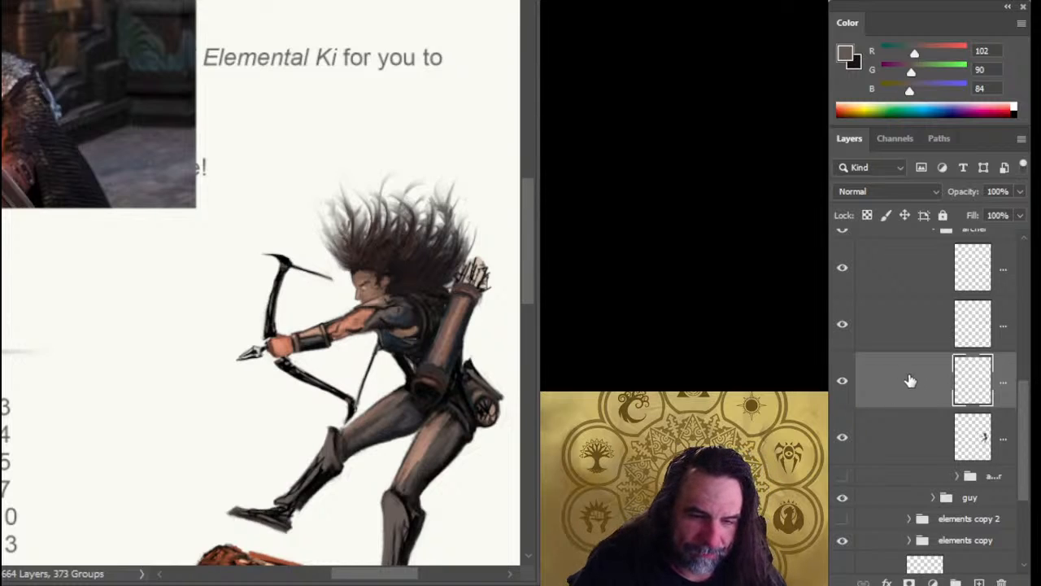
{"action": "left_click_drag", "start_coordinate": [908, 379], "coordinate": [899, 441]}
Nudge the bow slightly toward the archer so its grip sits behind the fist.
{"action": "key", "text": "Right"}
{"action": "key", "text": "Right"}
{"action": "key", "text": "Right"}
{"action": "key", "text": "Right"}
{"action": "key", "text": "Right"}
{"action": "key", "text": "Right"}
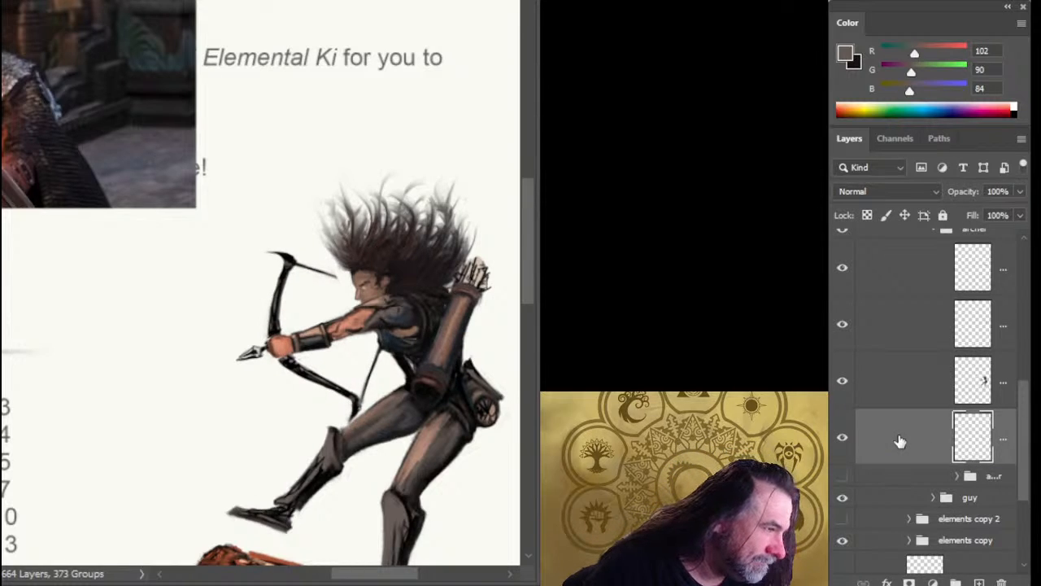
{"action": "key", "text": "Left"}
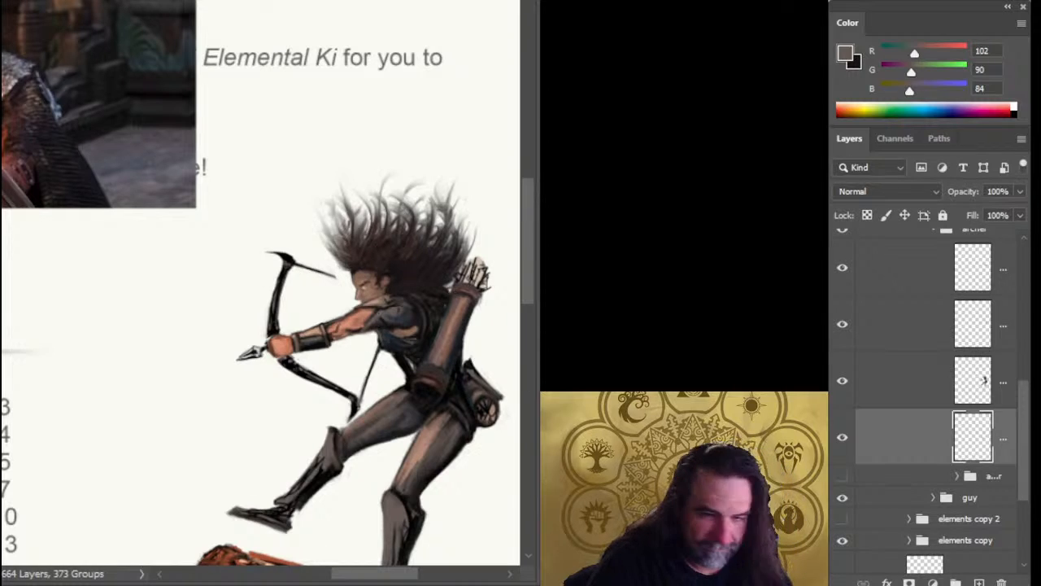
Lasso the lower bow limb with its string and transform it, rotating and shifting it slightly away from the body.
{"action": "key", "text": "l"}
{"action": "mouse_move", "coordinate": [325, 332]}
{"action": "left_mouse_down"}
{"action": "mouse_move", "coordinate": [260, 388]}
{"action": "mouse_move", "coordinate": [399, 307]}
{"action": "left_mouse_up"}
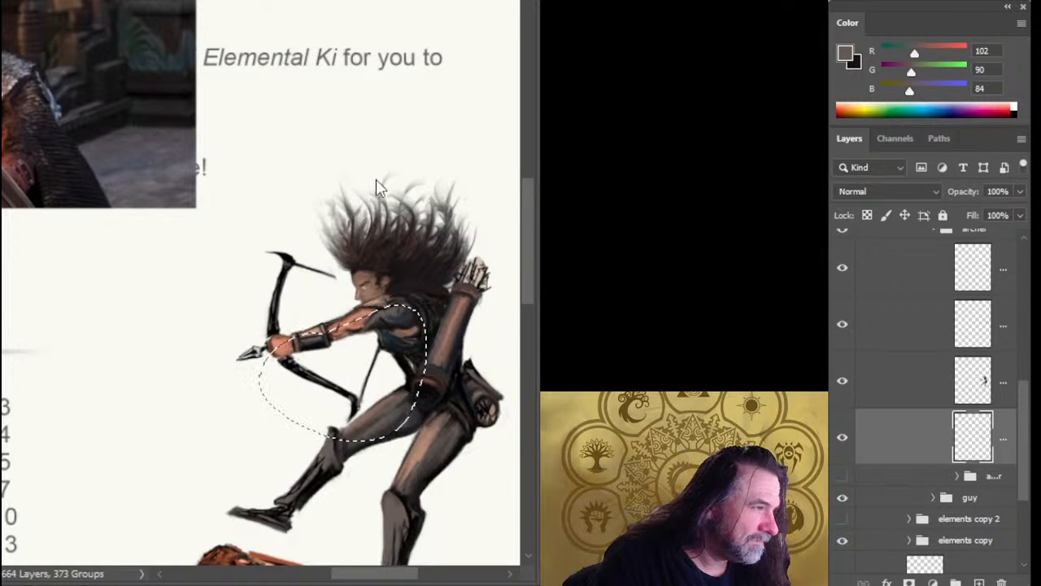
{"action": "key", "text": "ctrl+t"}
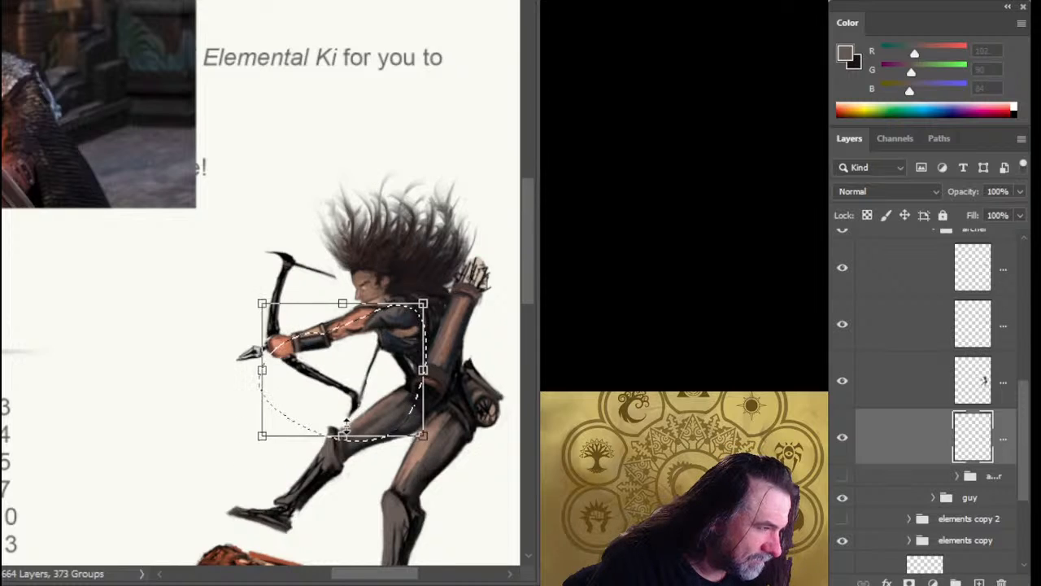
{"action": "left_click", "coordinate": [345, 428]}
{"action": "left_click_drag", "start_coordinate": [384, 381], "coordinate": [377, 382]}
{"action": "left_click_drag", "start_coordinate": [451, 385], "coordinate": [456, 386]}
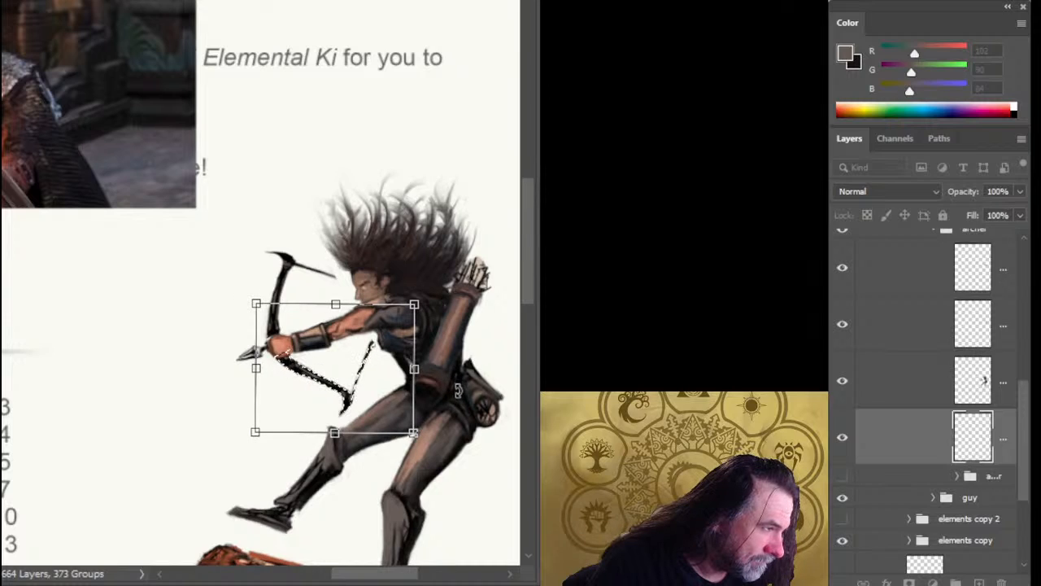
{"action": "key", "text": "Return"}
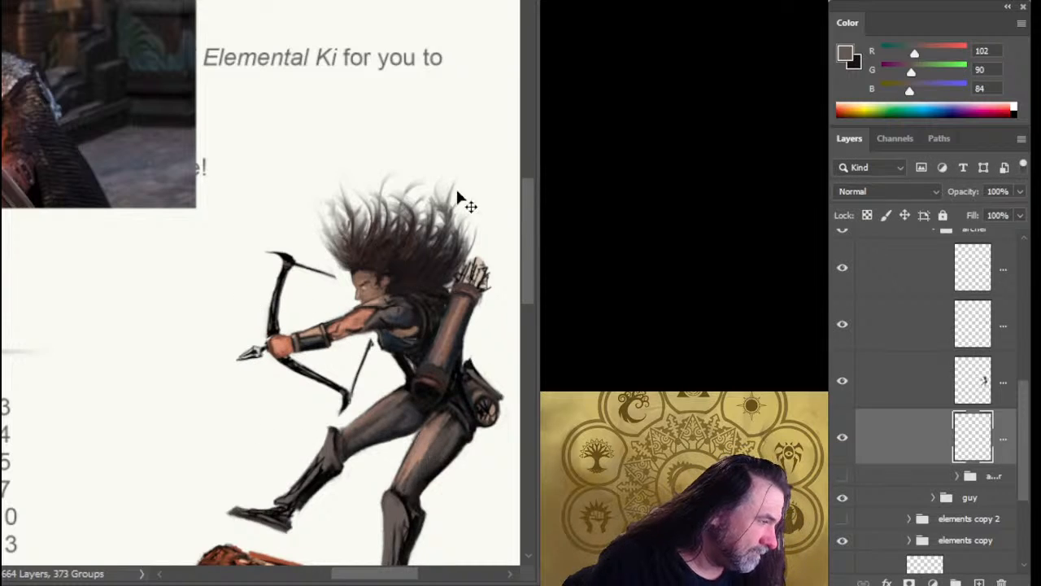
Put the lower bow limb on its own layer and remove the duplicate string from the bow layer beneath.
{"action": "left_click_drag", "start_coordinate": [457, 197], "coordinate": [480, 217]}
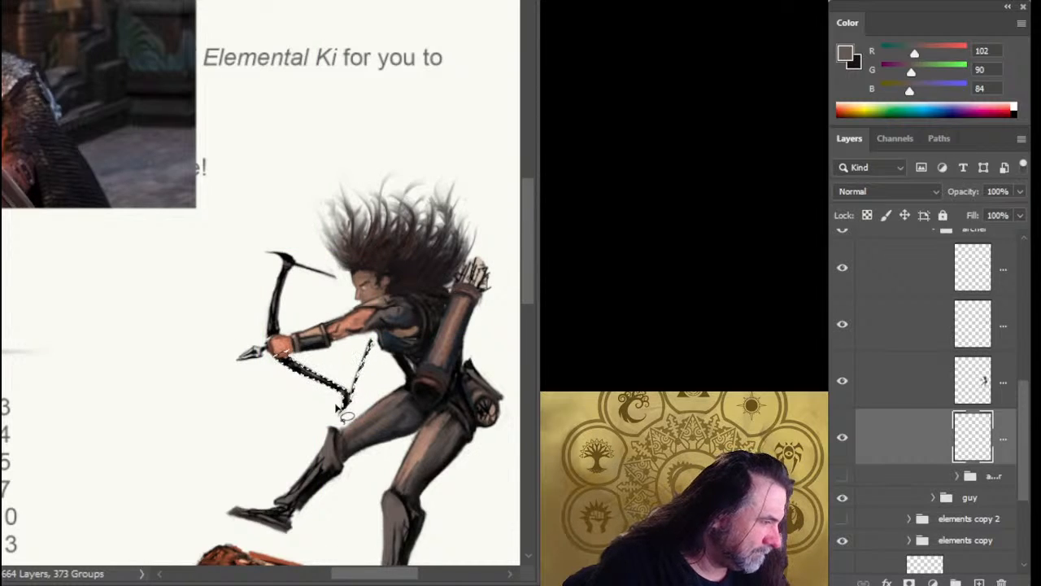
{"action": "key", "text": "ctrl+j"}
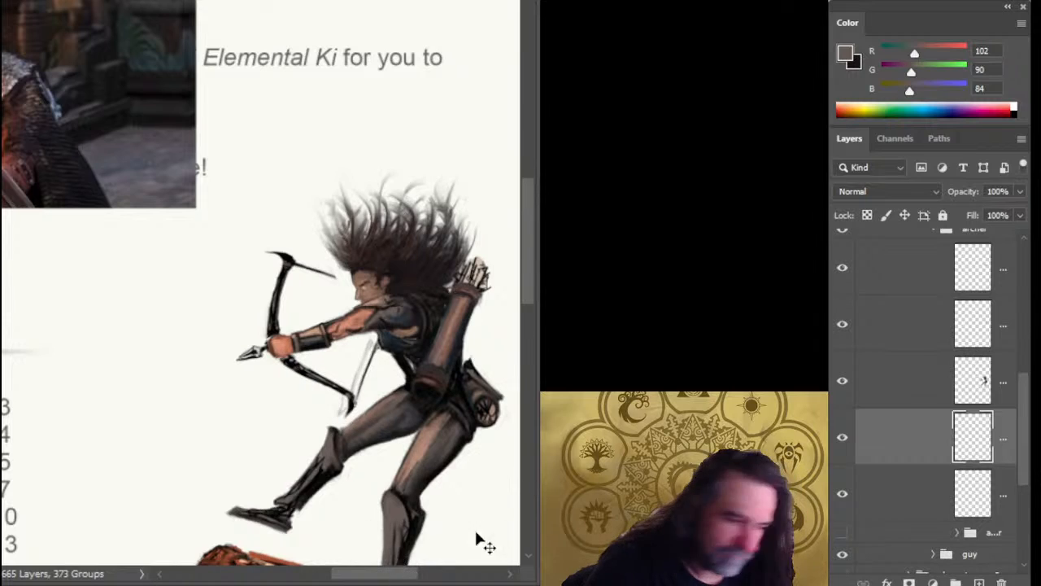
{"action": "left_click", "coordinate": [886, 504]}
{"action": "mouse_move", "coordinate": [373, 358]}
{"action": "left_mouse_down"}
{"action": "mouse_move", "coordinate": [384, 335]}
{"action": "mouse_move", "coordinate": [340, 400]}
{"action": "left_mouse_up"}
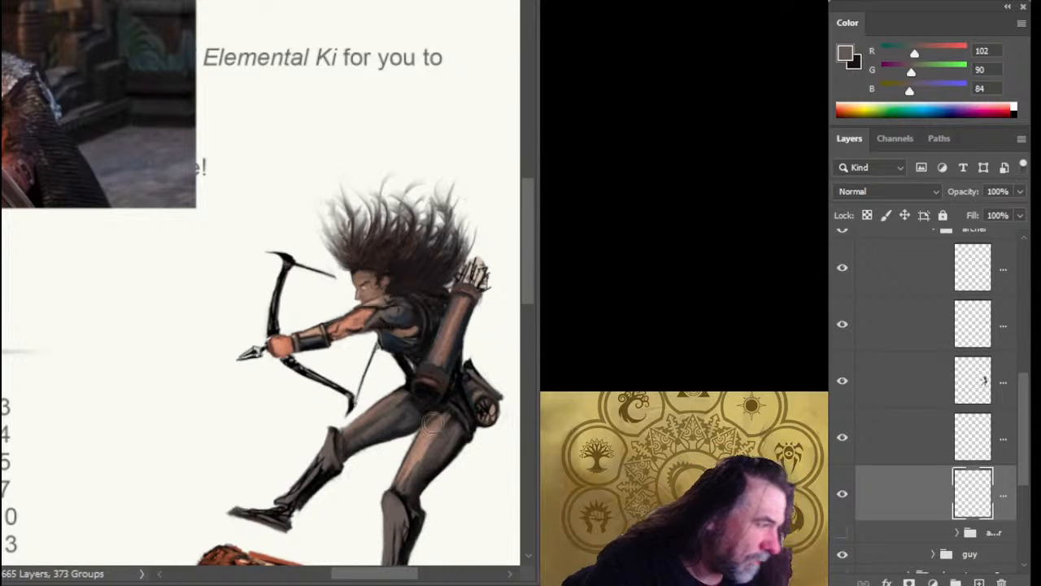
Hide the lower bow limb's layer and duplicate the layer holding the upper limb.
{"action": "key", "text": "z"}
{"action": "left_click_drag", "start_coordinate": [420, 372], "coordinate": [353, 431]}
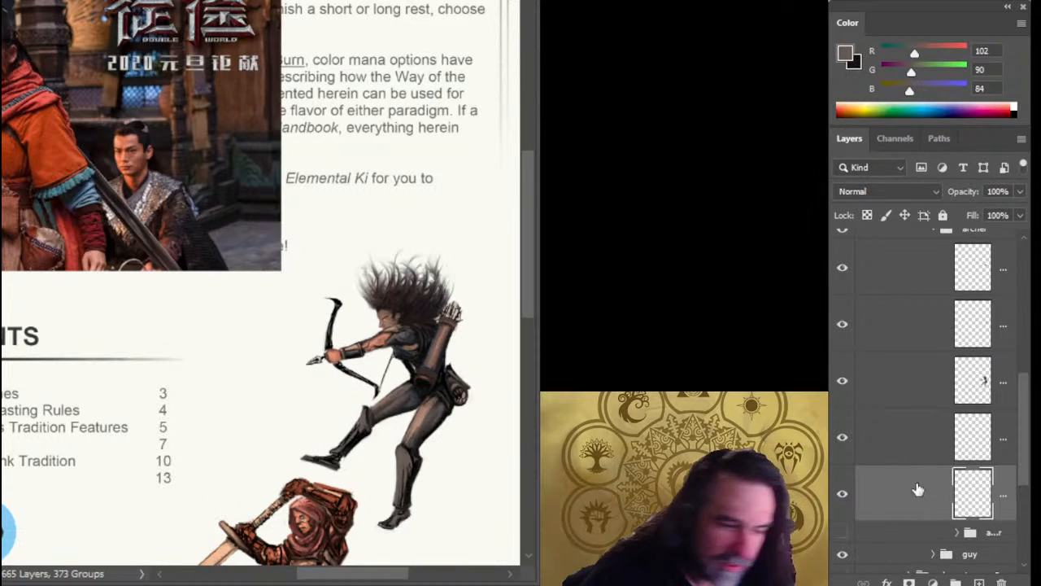
{"action": "left_click", "coordinate": [892, 453]}
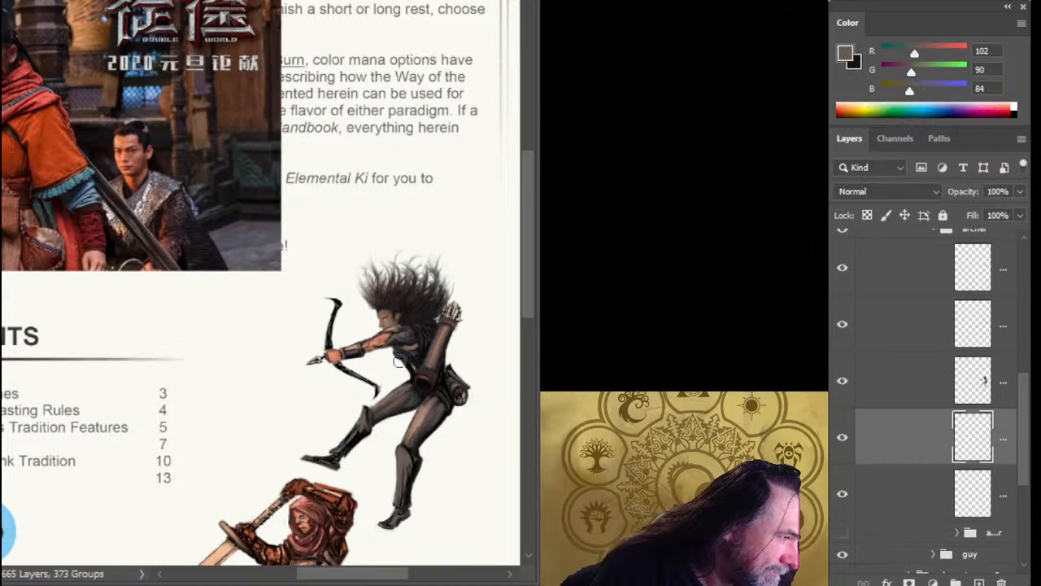
{"action": "left_click", "coordinate": [844, 440]}
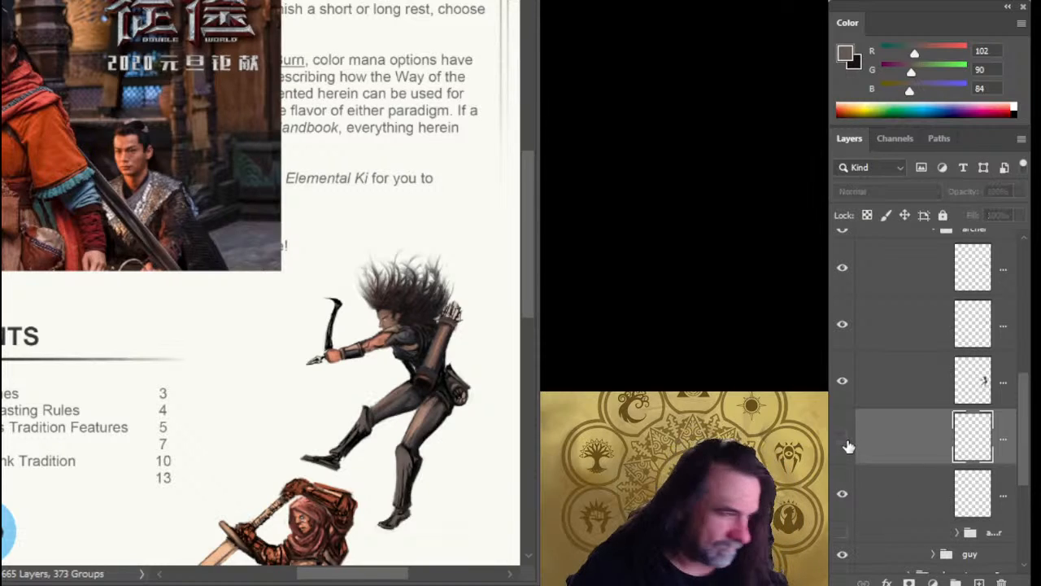
{"action": "left_click", "coordinate": [864, 498]}
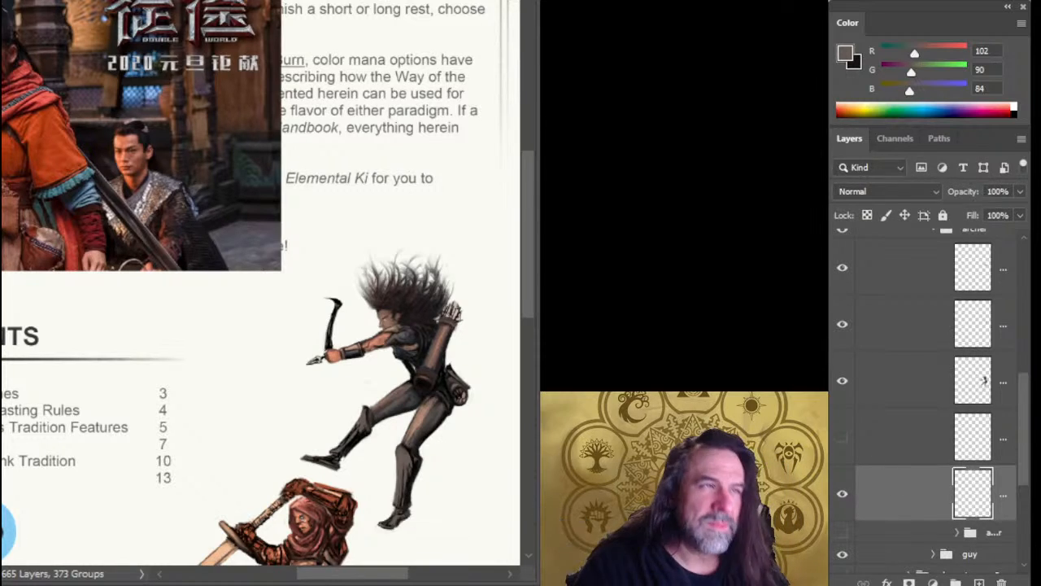
{"action": "key", "text": "ctrl+j"}
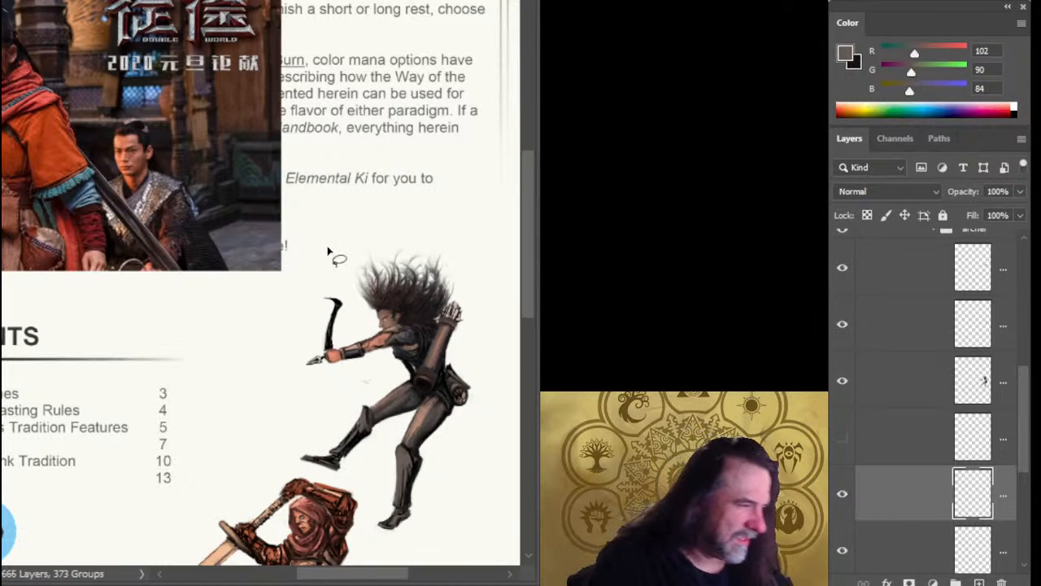
Flip the duplicated upper bow limb vertically and place it below the fist as the lower limb.
{"action": "key", "text": "ctrl+t"}
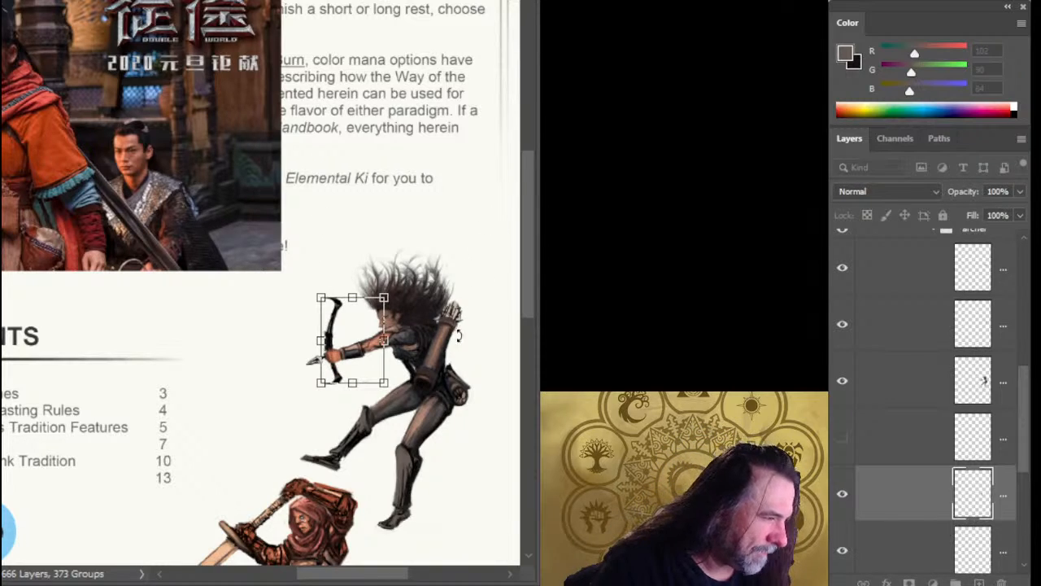
{"action": "key", "text": "Return"}
{"action": "left_click_drag", "start_coordinate": [410, 381], "coordinate": [412, 398]}
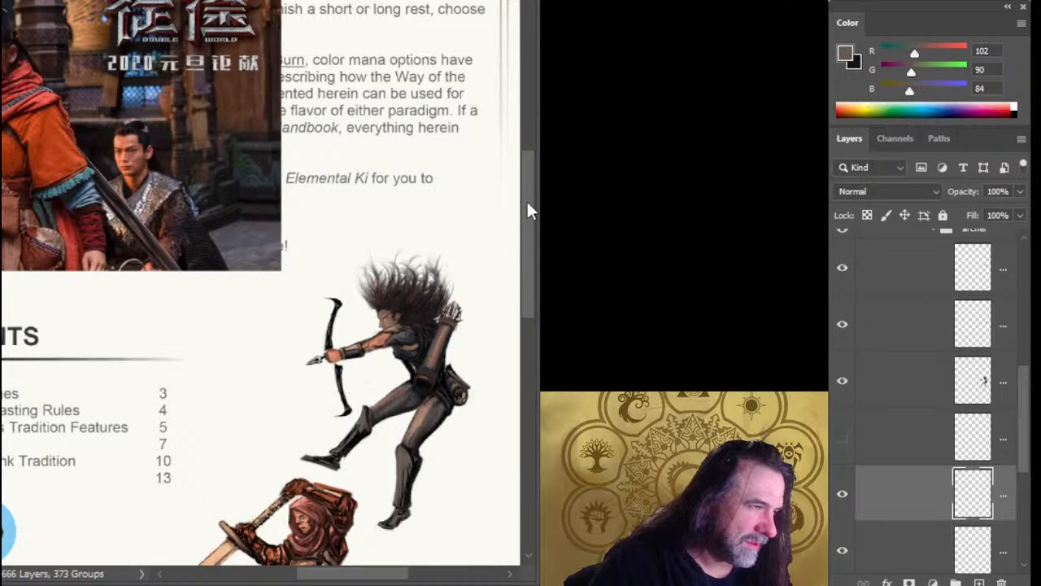
Rotate the new lower bow limb so its tip swings toward the archer's knee, and fit its inner end behind the fist.
{"action": "key", "text": "ctrl+t"}
{"action": "scroll", "coordinate": [480, 174], "scroll_direction": "up", "scroll_amount": 2}
{"action": "scroll", "coordinate": [480, 228], "scroll_direction": "down", "scroll_amount": 1}
{"action": "left_click_drag", "start_coordinate": [422, 319], "coordinate": [391, 322]}
{"action": "left_click_drag", "start_coordinate": [381, 425], "coordinate": [375, 414]}
{"action": "mouse_move", "coordinate": [454, 432]}
{"action": "left_mouse_down"}
{"action": "mouse_move", "coordinate": [463, 421]}
{"action": "mouse_move", "coordinate": [453, 411]}
{"action": "left_mouse_up"}
{"action": "mouse_move", "coordinate": [386, 398]}
{"action": "left_mouse_down"}
{"action": "mouse_move", "coordinate": [395, 390]}
{"action": "mouse_move", "coordinate": [386, 381]}
{"action": "left_mouse_up"}
{"action": "key", "text": "Return"}
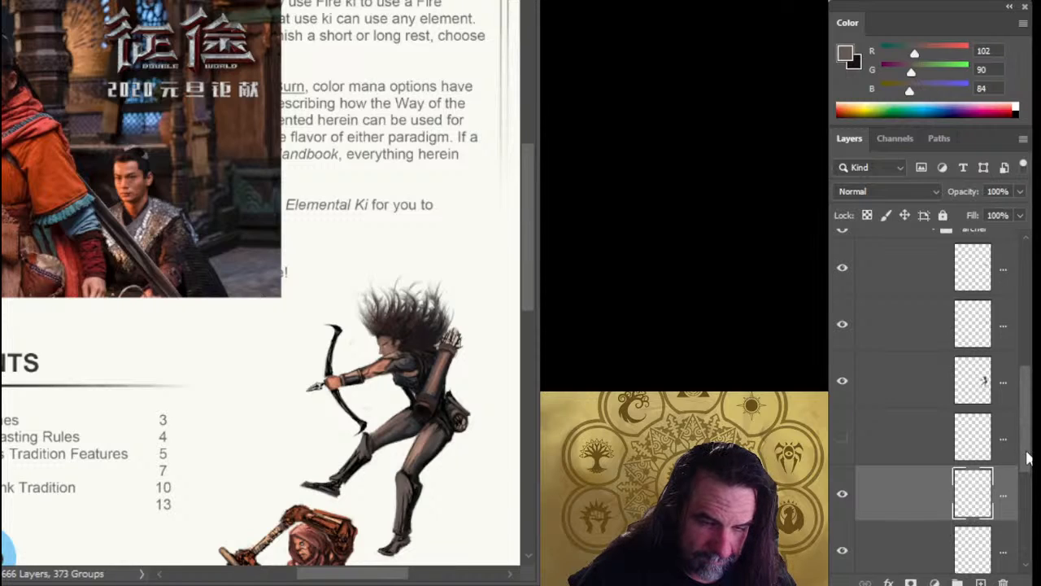
Merge the new lower limb with the upper limb layer and rotate the whole bow slightly counterclockwise.
{"action": "left_click_drag", "start_coordinate": [1029, 455], "coordinate": [1031, 481]}
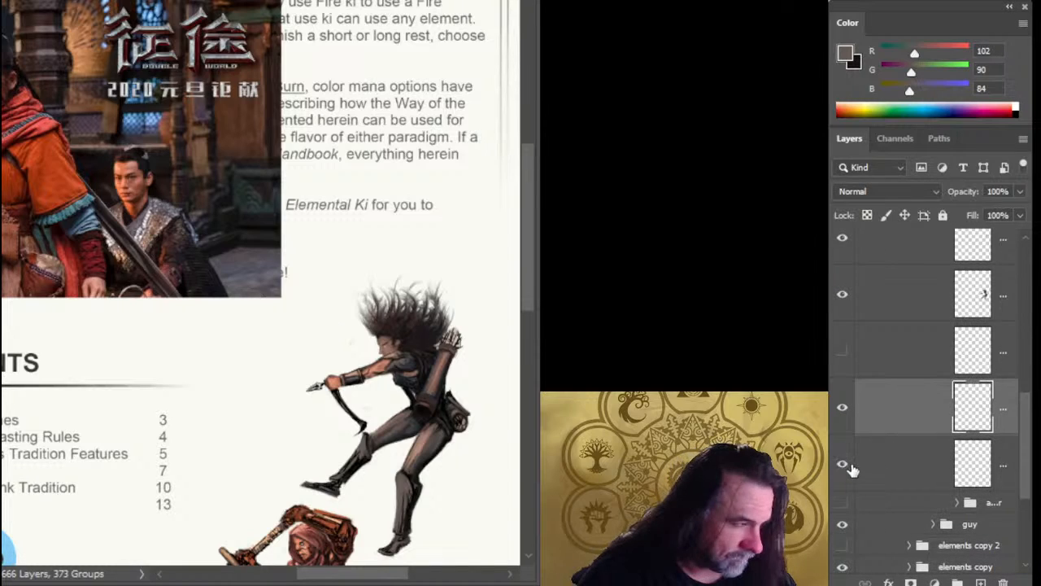
{"action": "key", "text": "ctrl+e"}
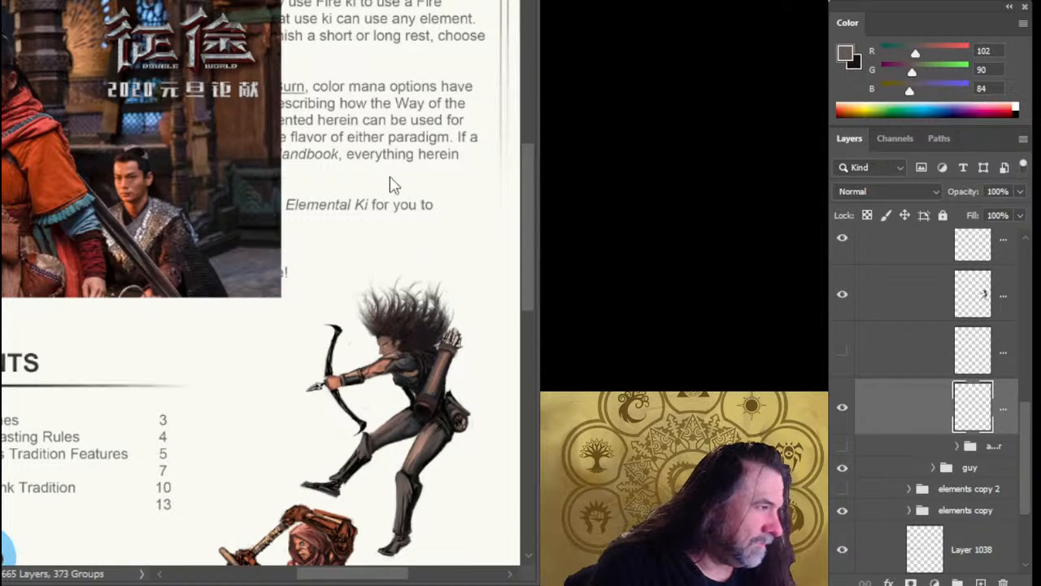
{"action": "key", "text": "ctrl+t"}
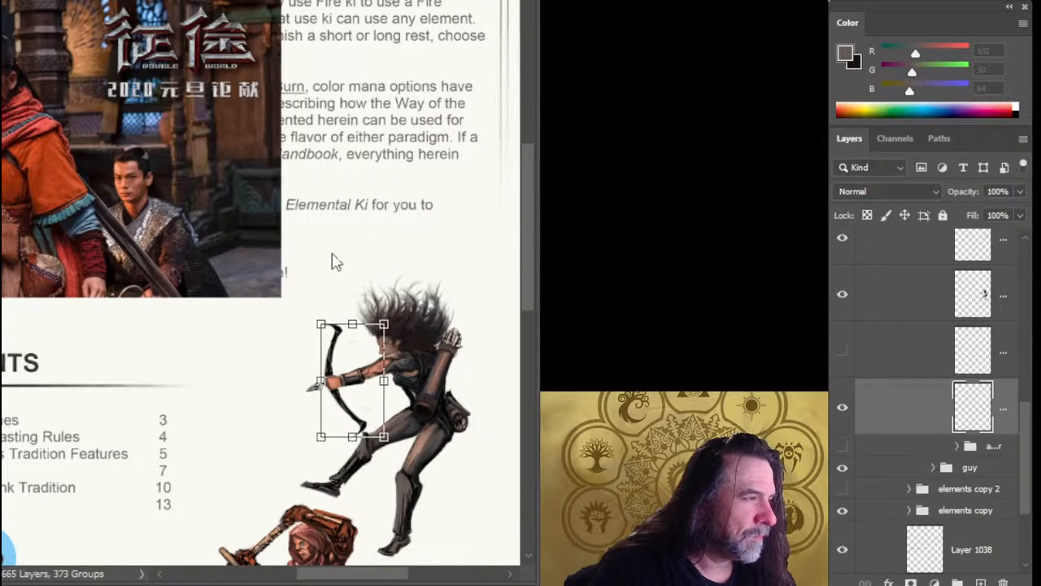
{"action": "left_click_drag", "start_coordinate": [385, 380], "coordinate": [441, 393]}
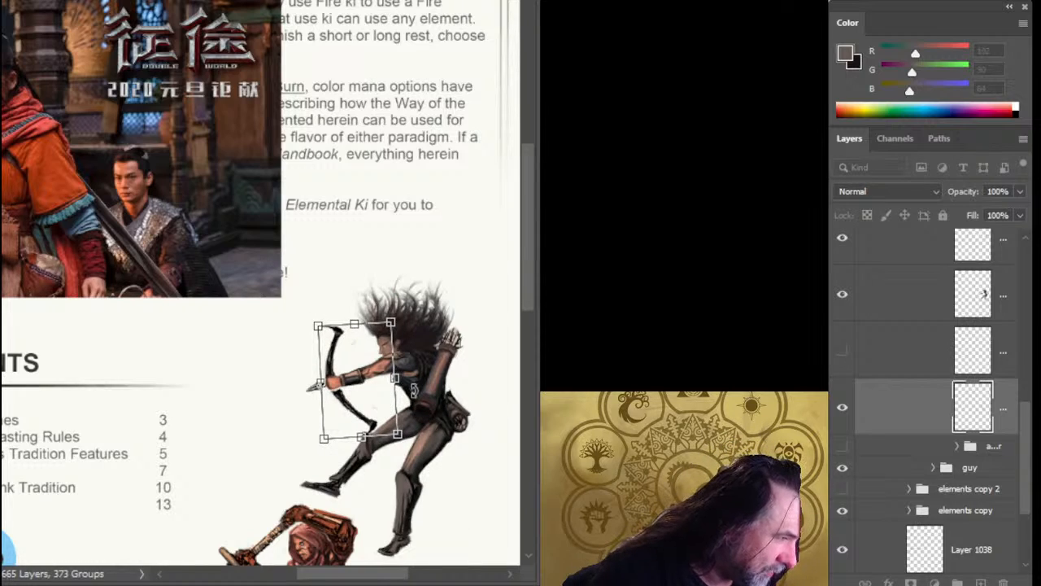
{"action": "key", "text": "Return"}
Nudge the merged bow slightly away from the archer so its grip lines up with the fist.
{"action": "key", "text": "v"}
{"action": "key", "text": "Left"}
{"action": "key", "text": "Left"}
{"action": "key", "text": "Left"}
{"action": "key", "text": "Left"}
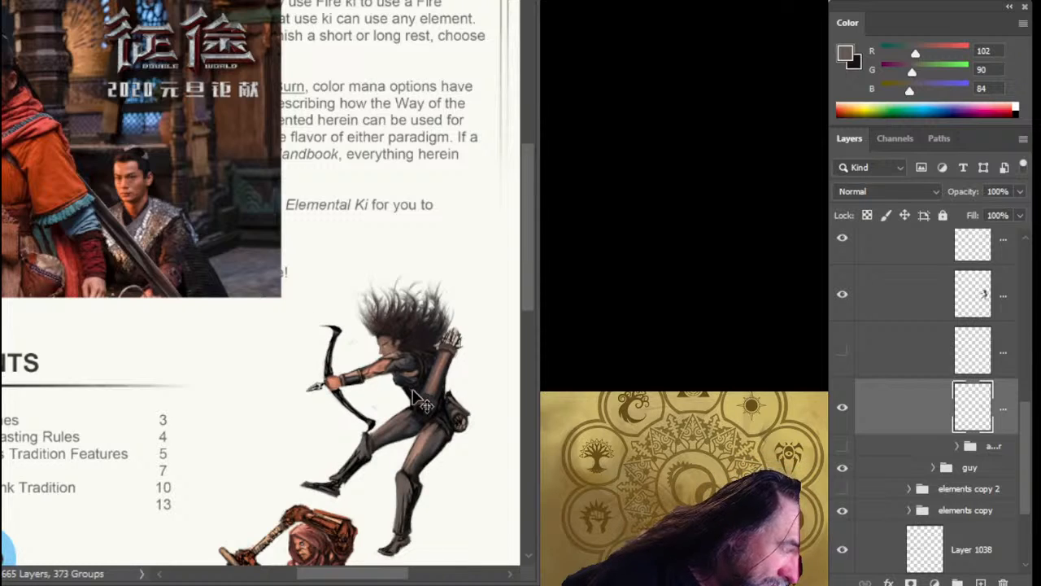
{"action": "key", "text": "Left"}
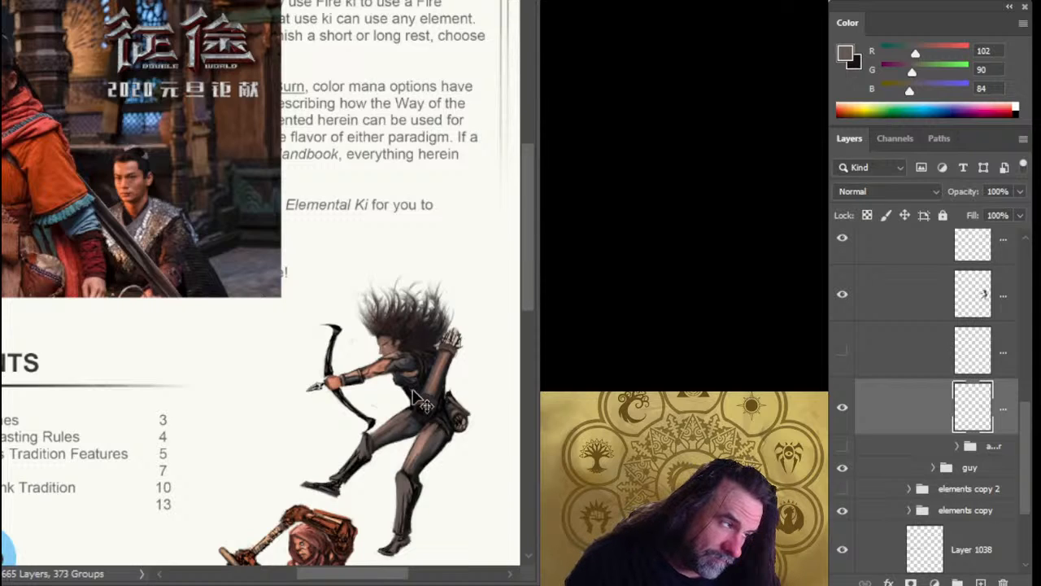
Lasso and delete the upper bow limb, and duplicate the layer holding the remaining lower limb.
{"action": "key", "text": "l"}
{"action": "mouse_move", "coordinate": [302, 368]}
{"action": "left_mouse_down"}
{"action": "mouse_move", "coordinate": [344, 298]}
{"action": "mouse_move", "coordinate": [359, 365]}
{"action": "left_mouse_up"}
{"action": "key", "text": "Delete"}
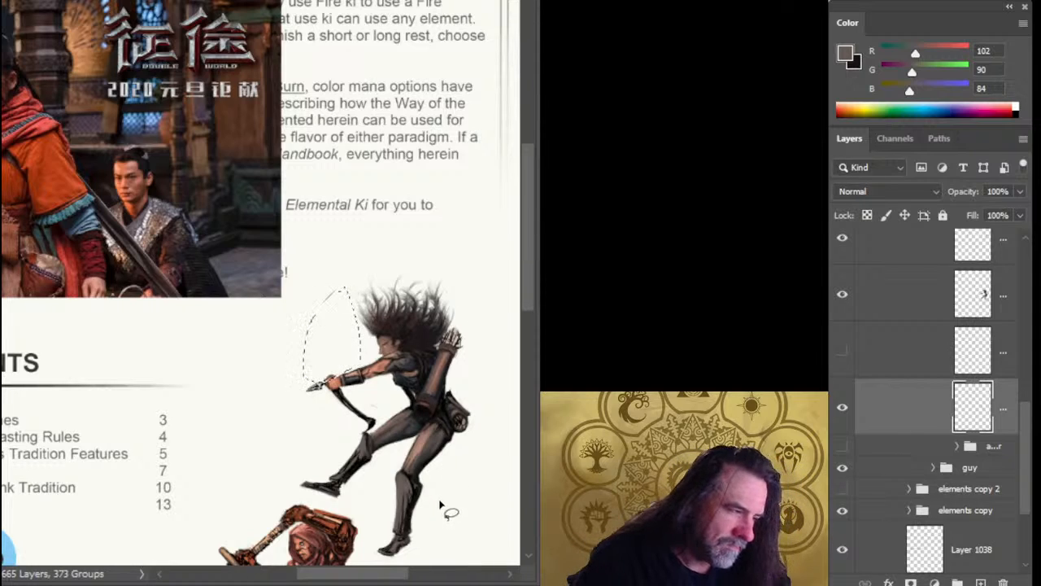
{"action": "key", "text": "ctrl+d"}
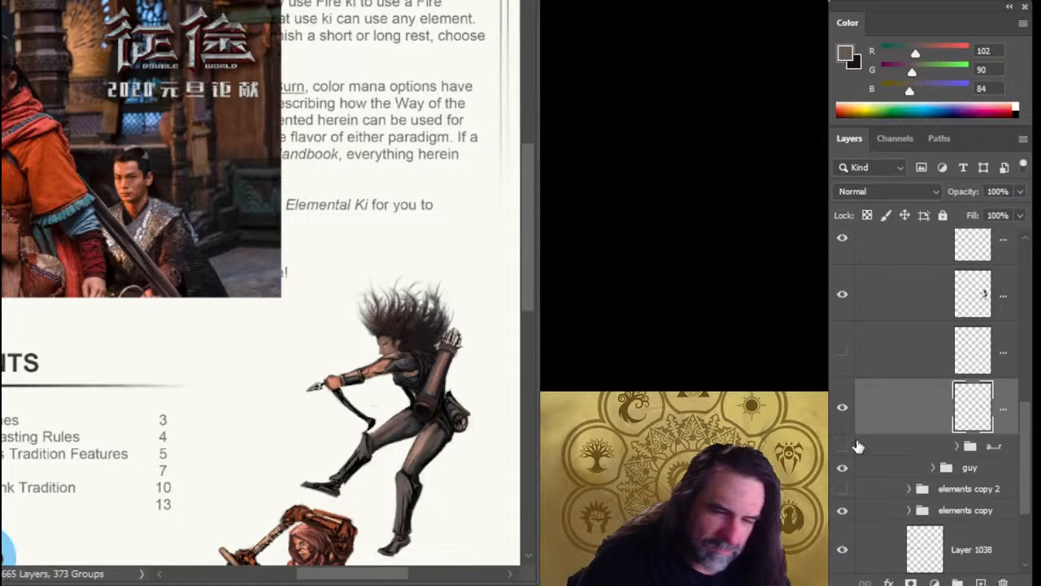
{"action": "key", "text": "ctrl+j"}
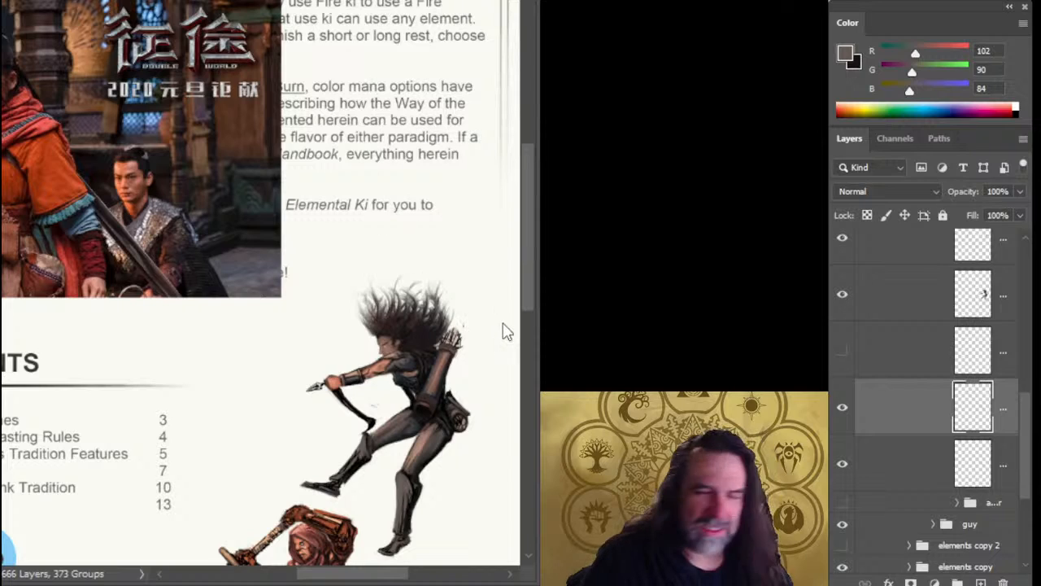
Try merging the duplicated lower limb into the layer beneath, compare it shown and hidden, and undo the merge.
{"action": "left_click", "coordinate": [843, 409]}
{"action": "left_click", "coordinate": [848, 413]}
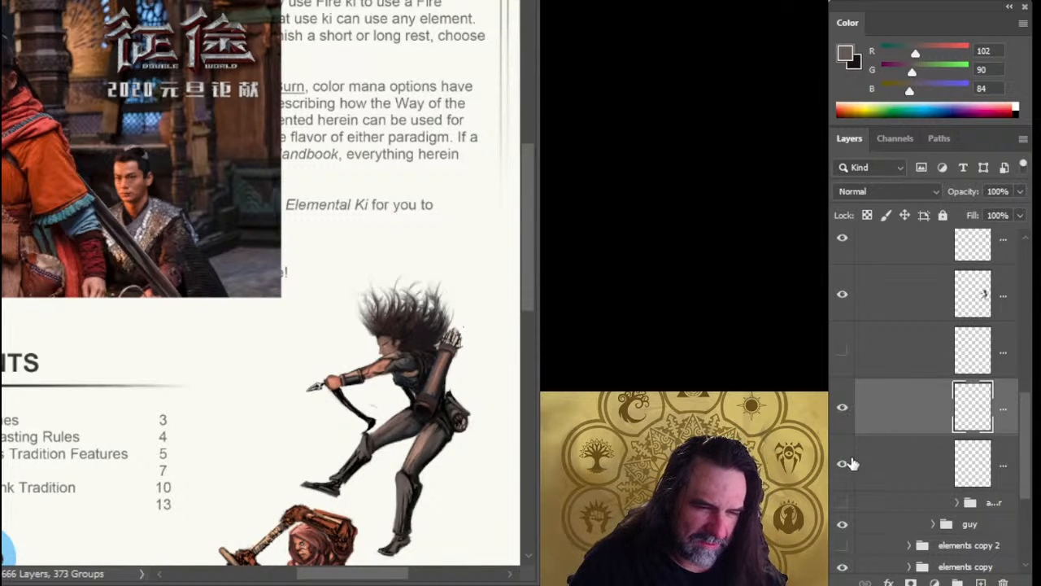
{"action": "left_click", "coordinate": [844, 411]}
{"action": "left_click", "coordinate": [844, 411]}
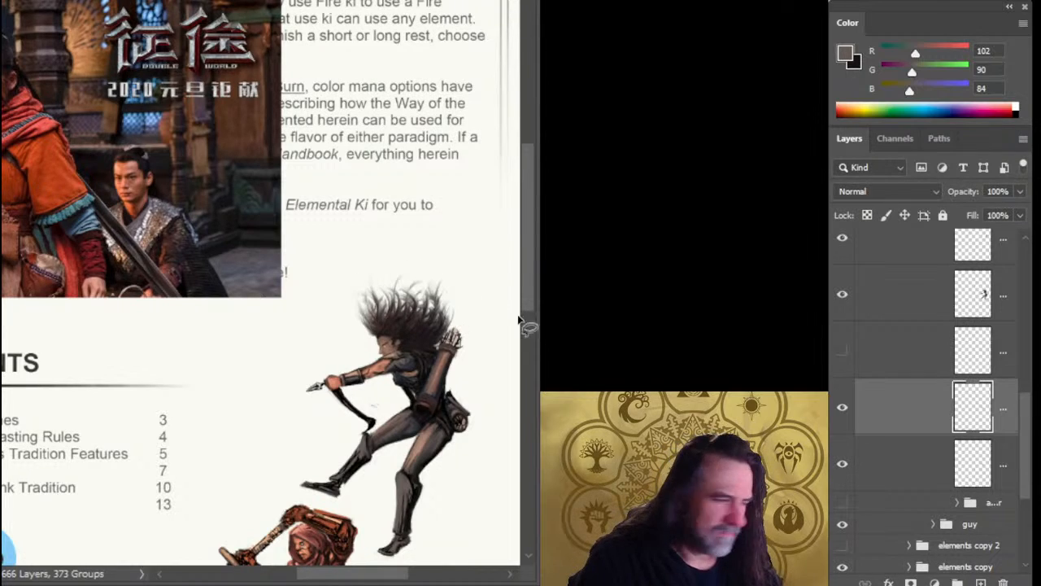
{"action": "key", "text": "ctrl+e"}
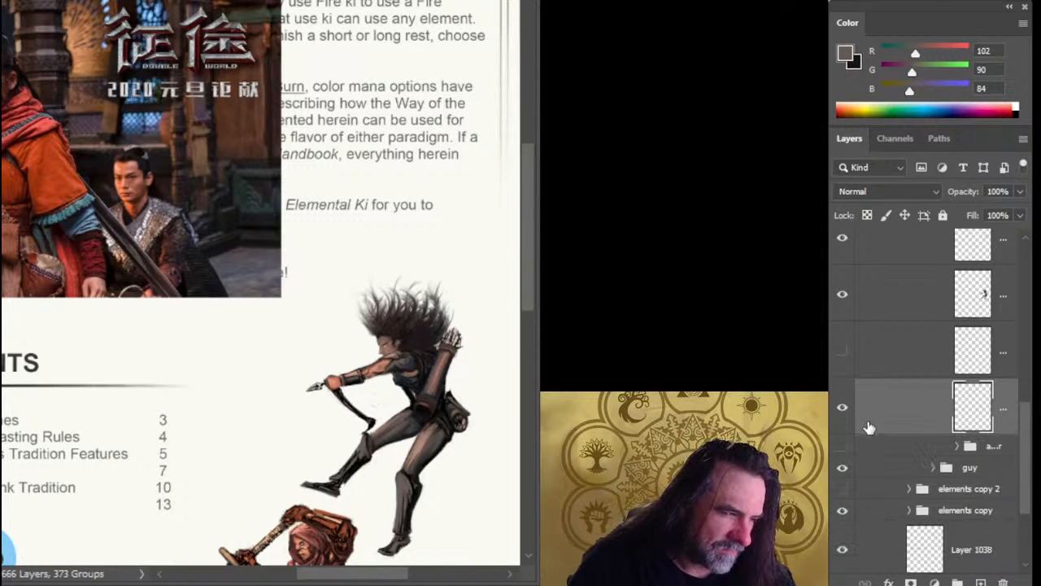
{"action": "left_click", "coordinate": [845, 411]}
{"action": "left_click", "coordinate": [846, 410]}
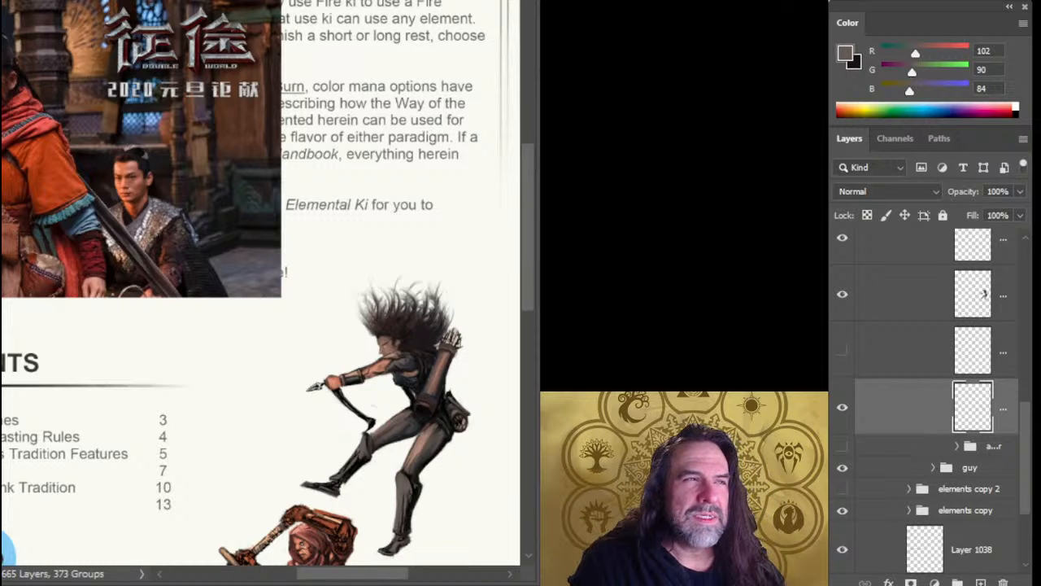
{"action": "key", "text": "ctrl+z"}
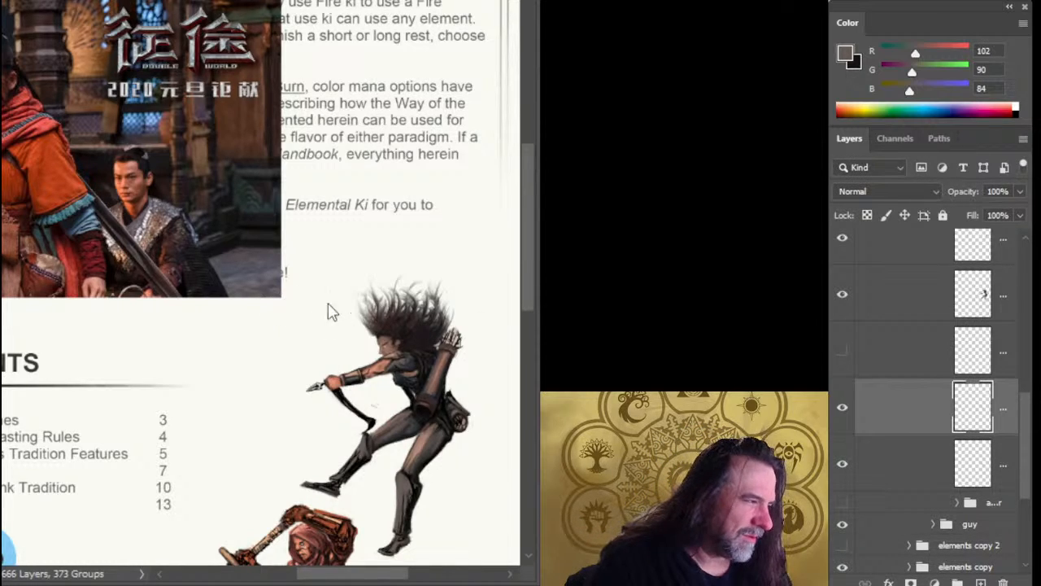
Flip the duplicated limb vertically, move it above the fist and rotate it counterclockwise to form the upper bow limb.
{"action": "key", "text": "ctrl+t"}
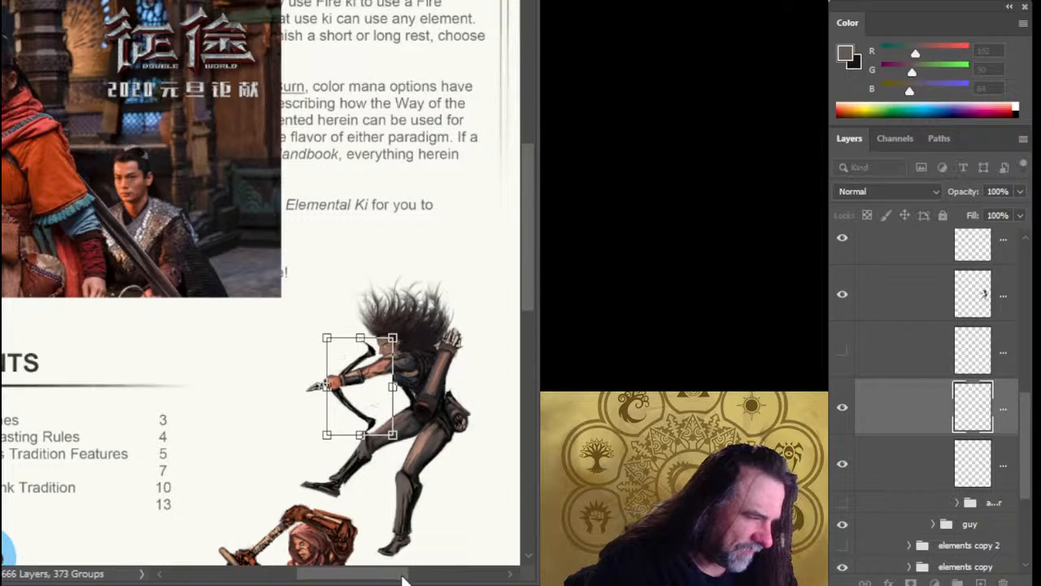
{"action": "key", "text": "Return"}
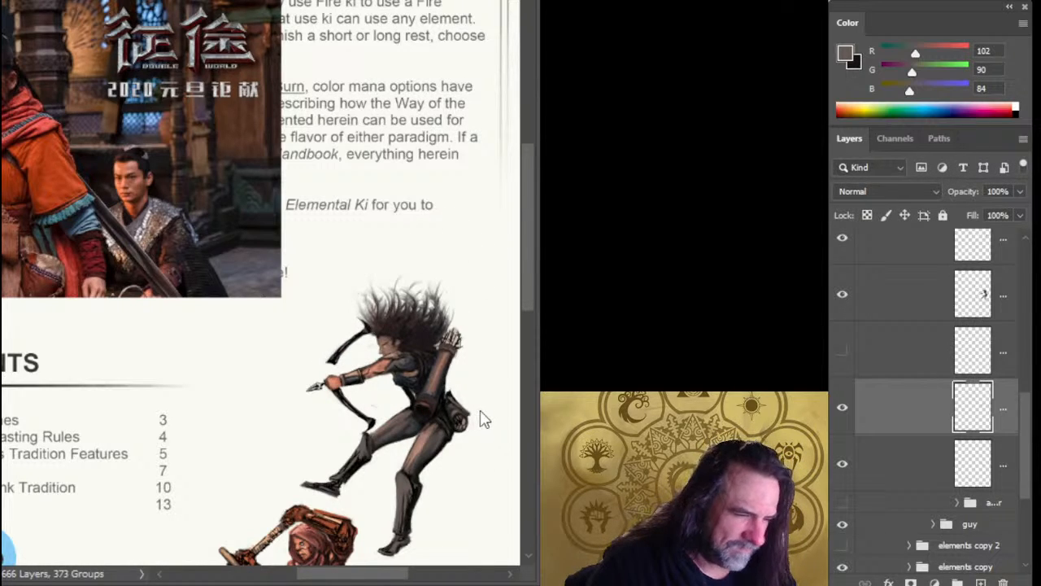
{"action": "key", "text": "ctrl+t"}
{"action": "left_click_drag", "start_coordinate": [432, 278], "coordinate": [385, 242]}
{"action": "key", "text": "Return"}
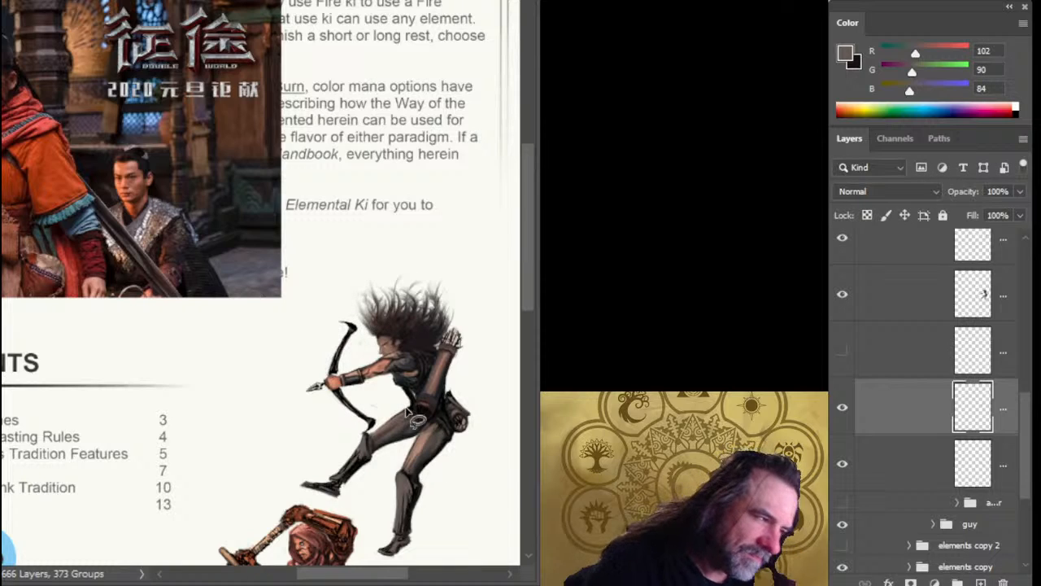
Nudge the upper bow limb in small increments until its inner end meets the lower limb behind the fist.
{"action": "key", "text": "ctrl+Left"}
{"action": "key", "text": "ctrl+Left"}
{"action": "key", "text": "ctrl+Left"}
{"action": "key", "text": "ctrl+Left"}
{"action": "key", "text": "ctrl+Down"}
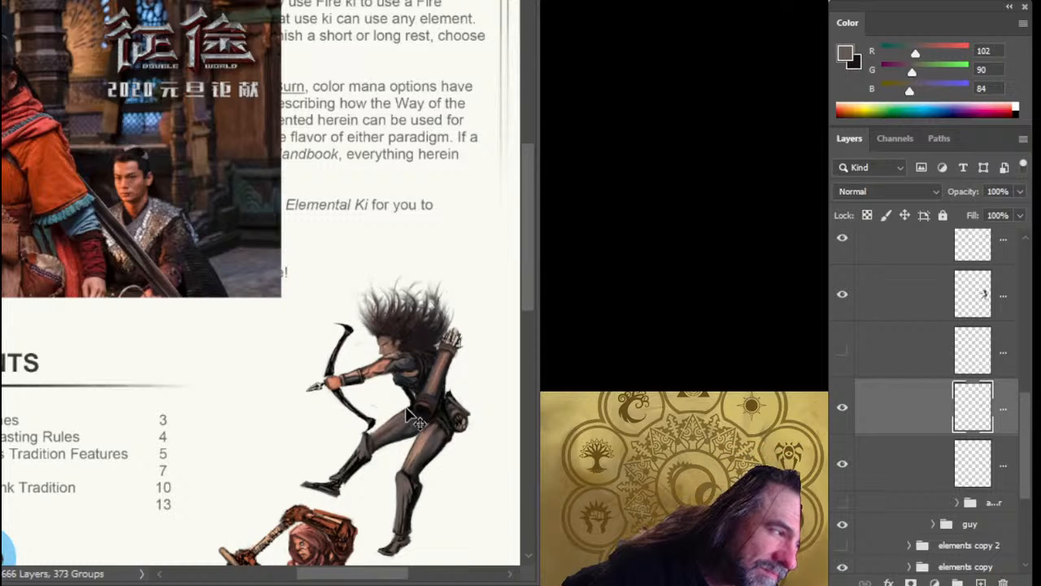
{"action": "key", "text": "ctrl+Down"}
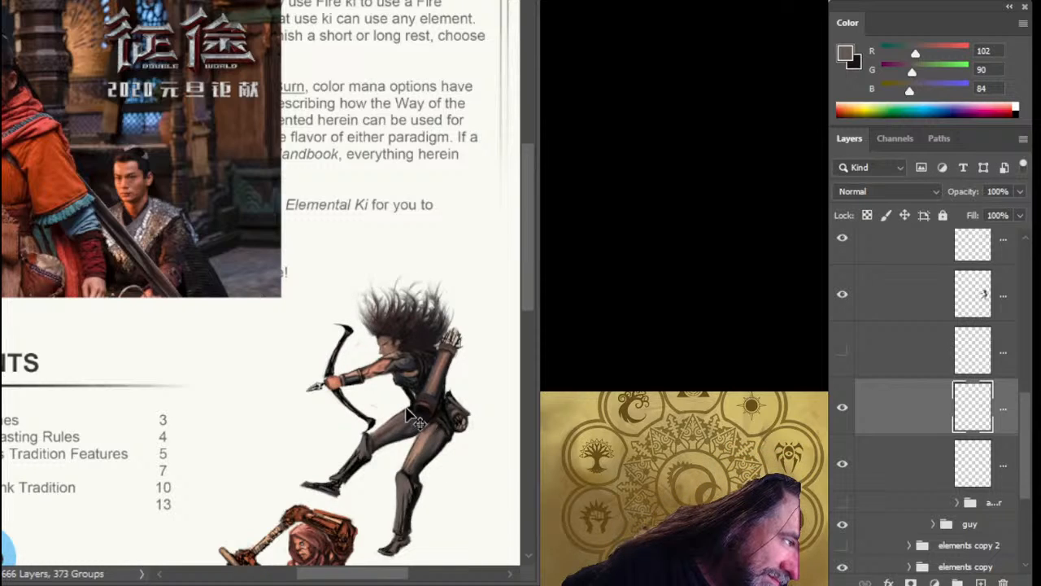
{"action": "key", "text": "ctrl+Right"}
{"action": "key", "text": "ctrl+Down"}
{"action": "key", "text": "ctrl+Right"}
{"action": "key", "text": "ctrl+Down"}
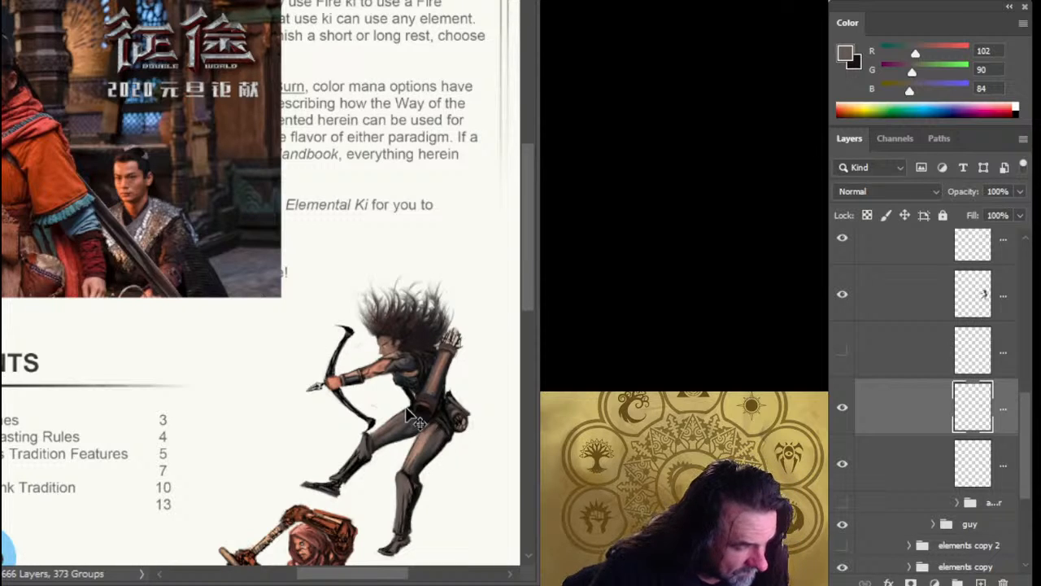
{"action": "key", "text": "ctrl+Right"}
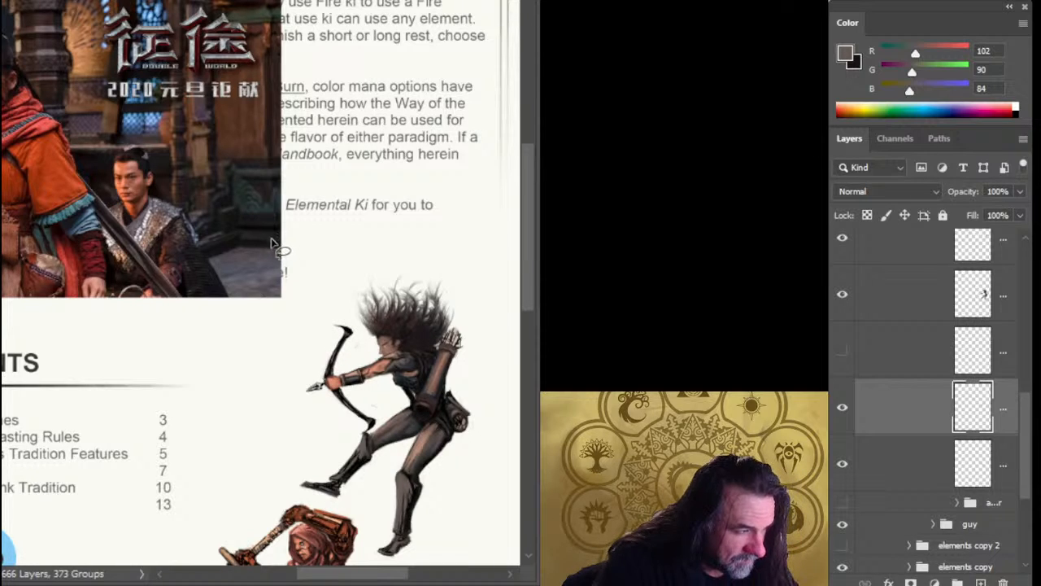
Select the lower limb's layer and rotate the limb slightly counterclockwise, bringing its tip closer to the archer's thigh.
{"action": "left_click", "coordinate": [894, 462]}
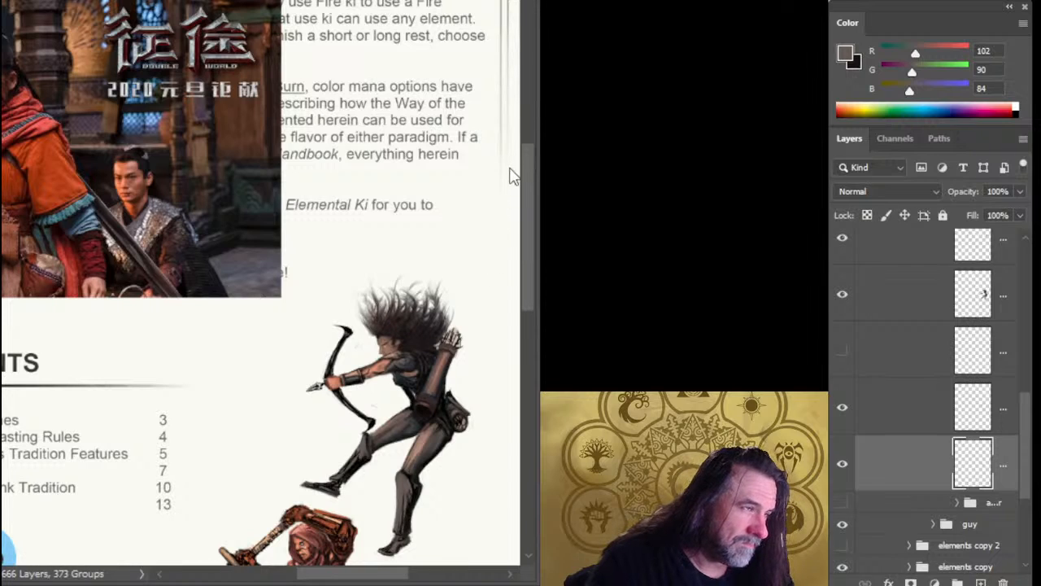
{"action": "key", "text": "ctrl+t"}
{"action": "left_click_drag", "start_coordinate": [499, 356], "coordinate": [500, 339]}
{"action": "key", "text": "Return"}
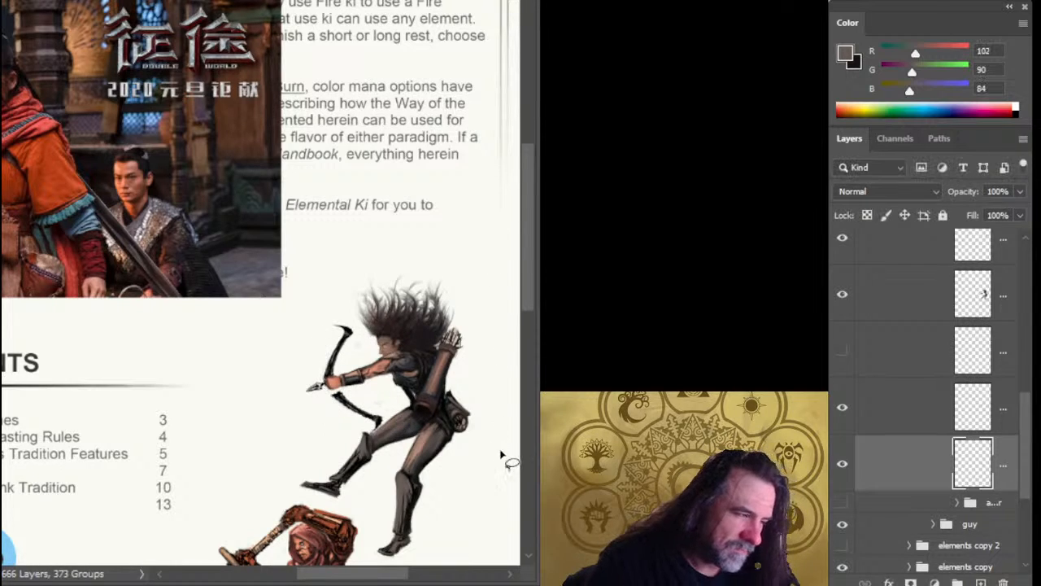
Merge the upper bow limb's layer with the lower limb's layer.
{"action": "scroll", "coordinate": [520, 410], "scroll_direction": "down", "scroll_amount": 5}
{"action": "scroll", "coordinate": [504, 396], "scroll_direction": "up", "scroll_amount": 2}
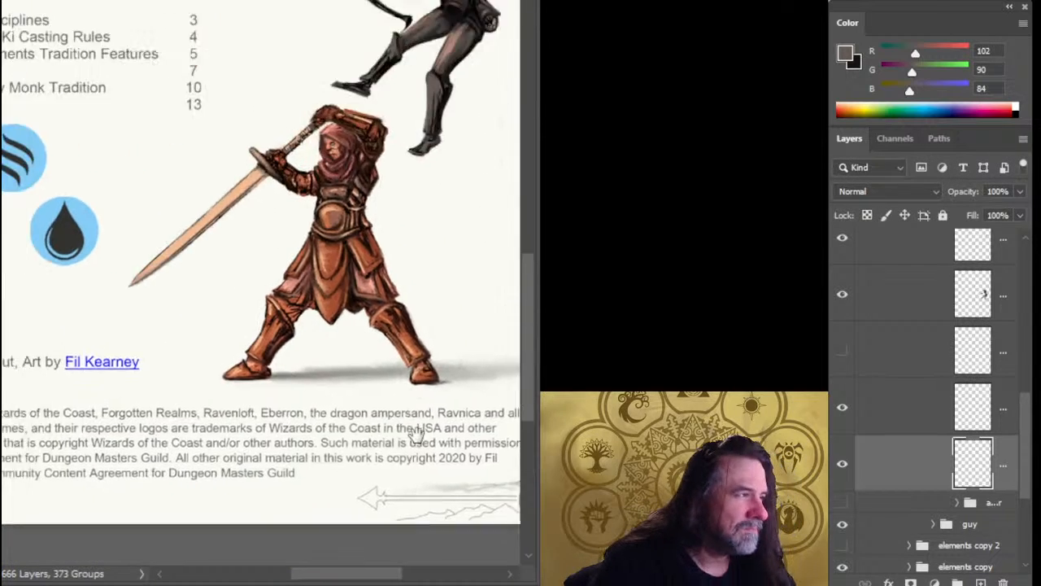
{"action": "scroll", "coordinate": [415, 435], "scroll_direction": "up", "scroll_amount": 3}
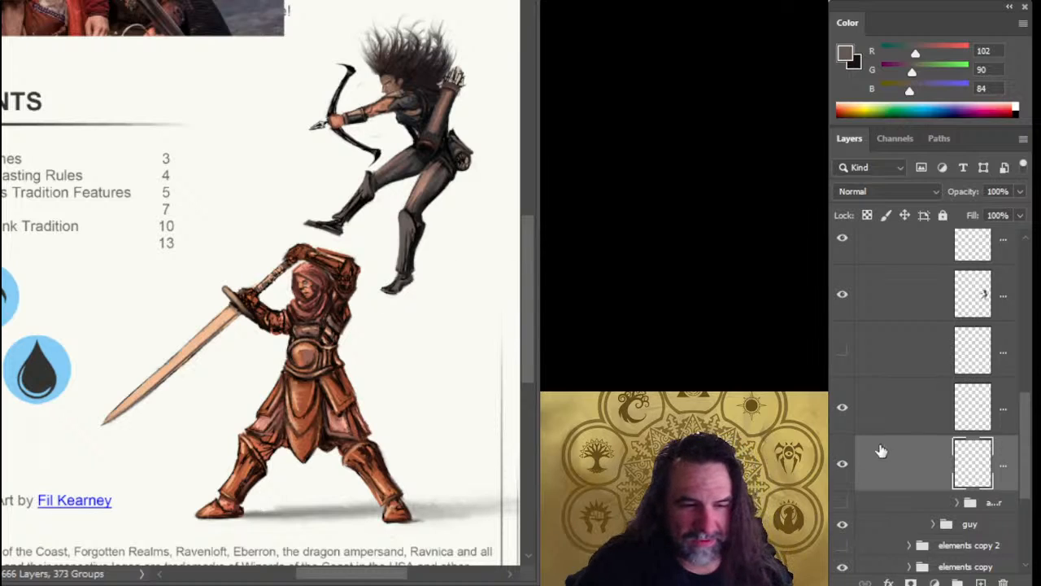
{"action": "left_click", "coordinate": [884, 419]}
{"action": "key", "text": "ctrl+e"}
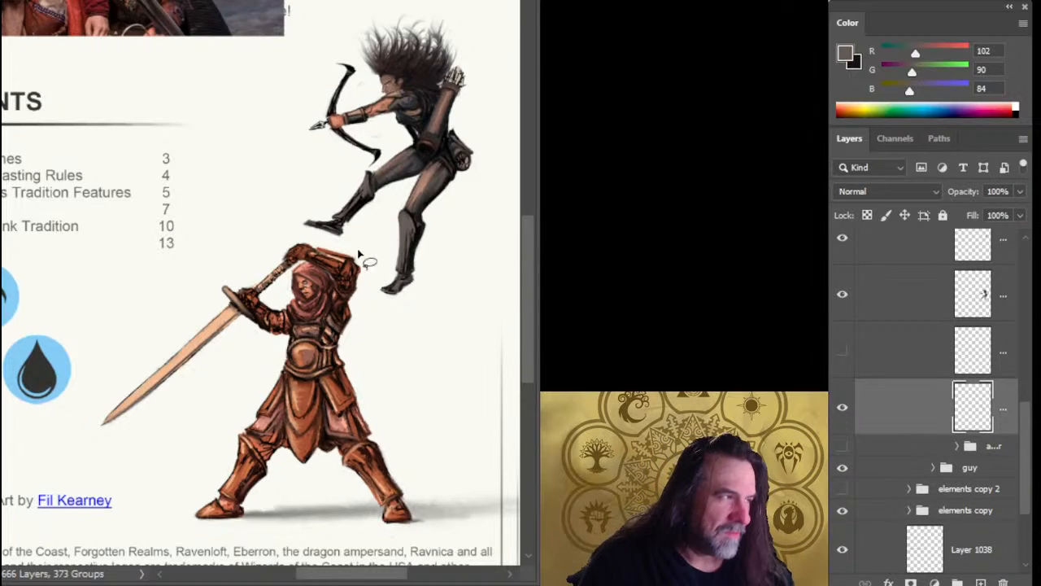
Scale the merged bow up slightly and shift it toward the archer so its grip sits behind the fist.
{"action": "key", "text": "ctrl+t"}
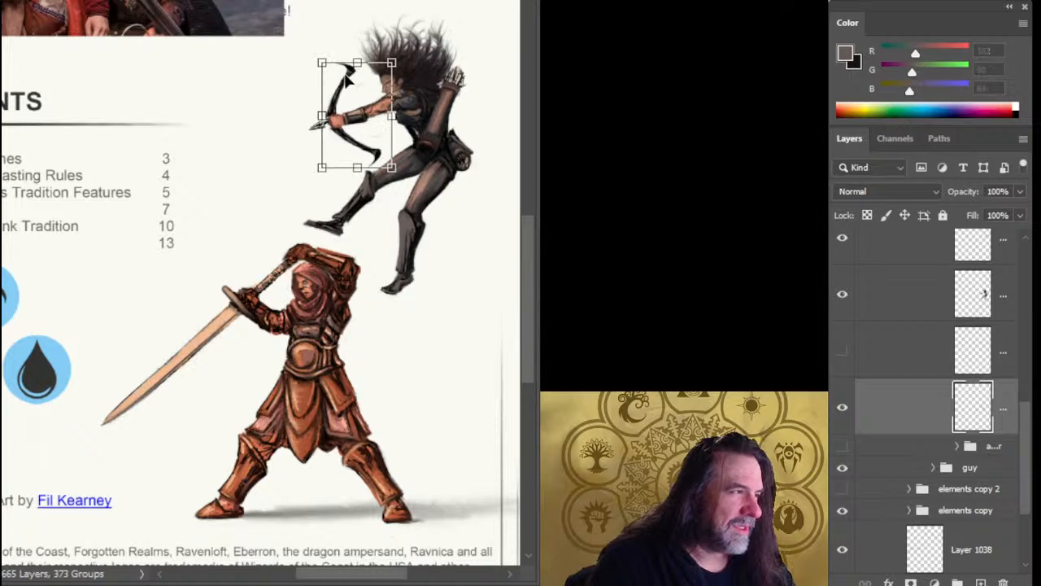
{"action": "left_click_drag", "start_coordinate": [356, 55], "coordinate": [353, 50]}
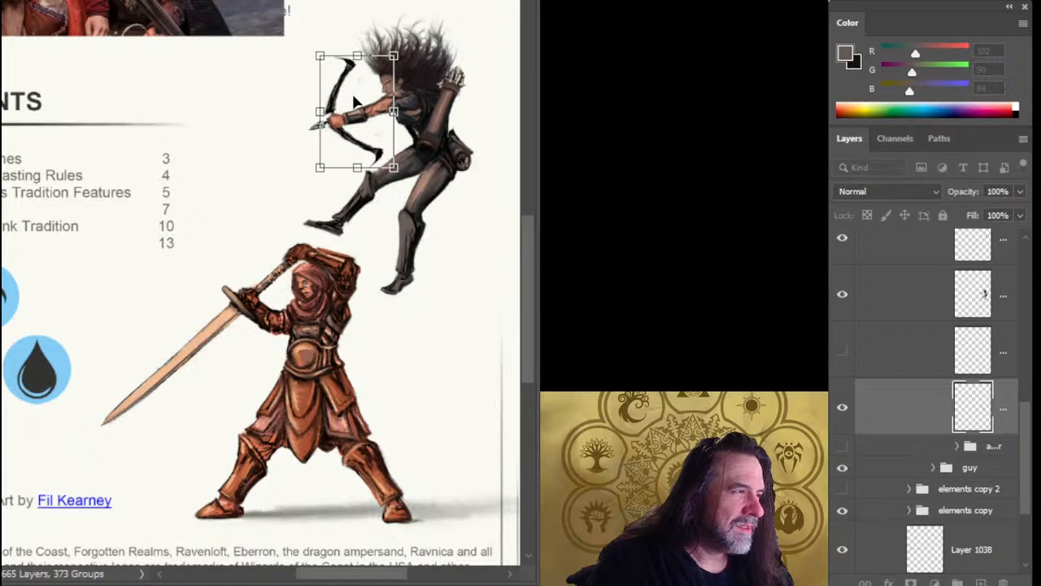
{"action": "left_click_drag", "start_coordinate": [354, 99], "coordinate": [357, 103]}
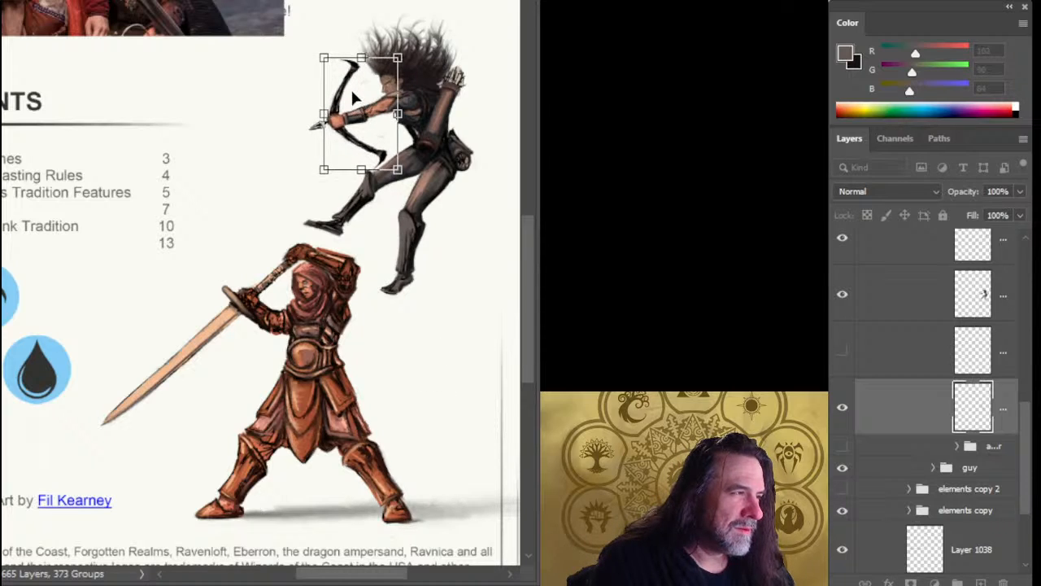
{"action": "key", "text": "Return"}
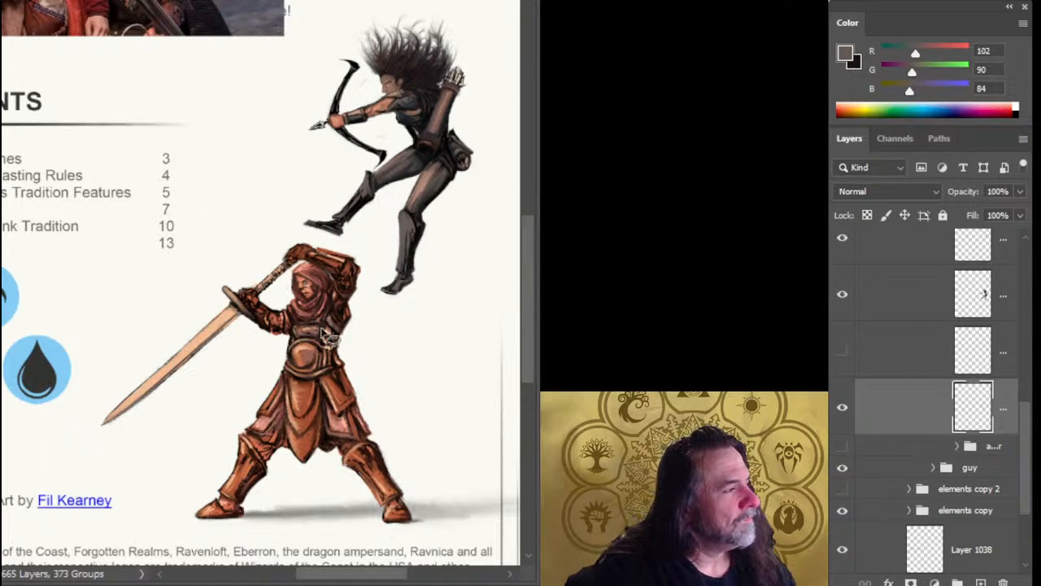
Delete the hidden layer directly beneath the archer's layer.
{"action": "left_click_drag", "start_coordinate": [371, 313], "coordinate": [315, 347]}
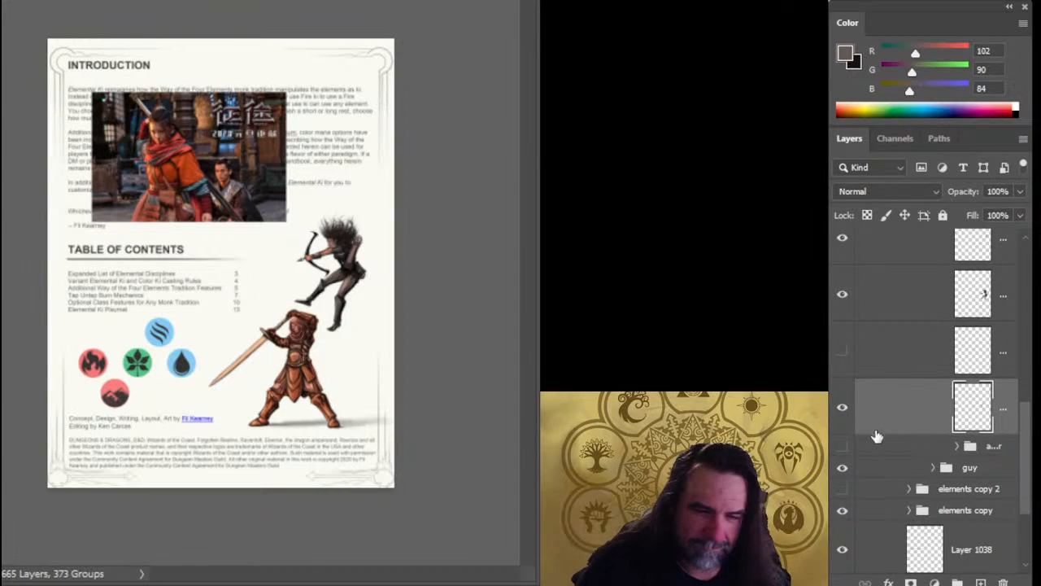
{"action": "left_click", "coordinate": [893, 308]}
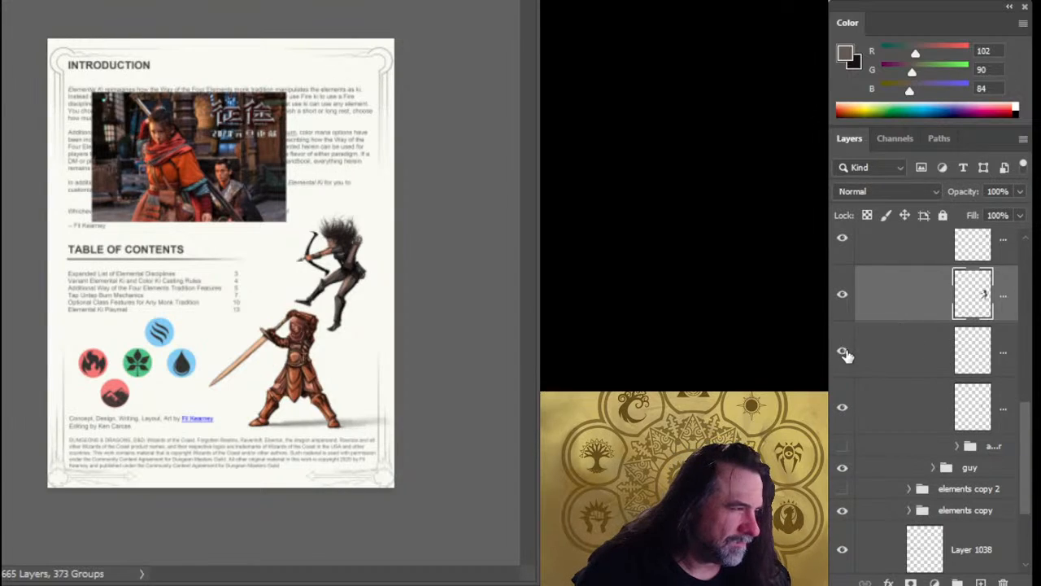
{"action": "left_click", "coordinate": [889, 363]}
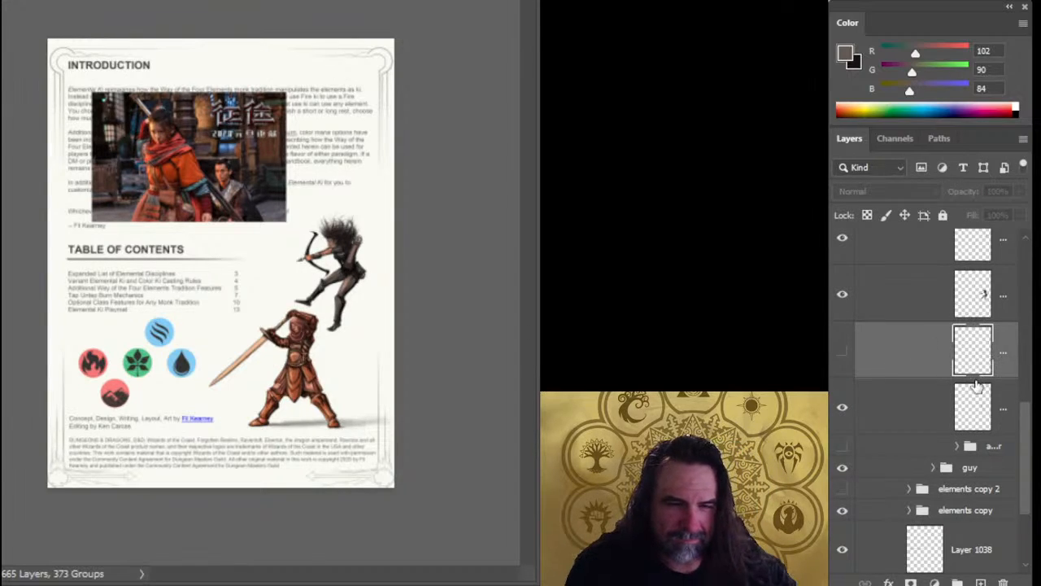
{"action": "key", "text": "Delete"}
Cut the arrowhead in front of the fist out of the archer's layer and paste it onto its own layer beneath.
{"action": "left_click", "coordinate": [906, 300]}
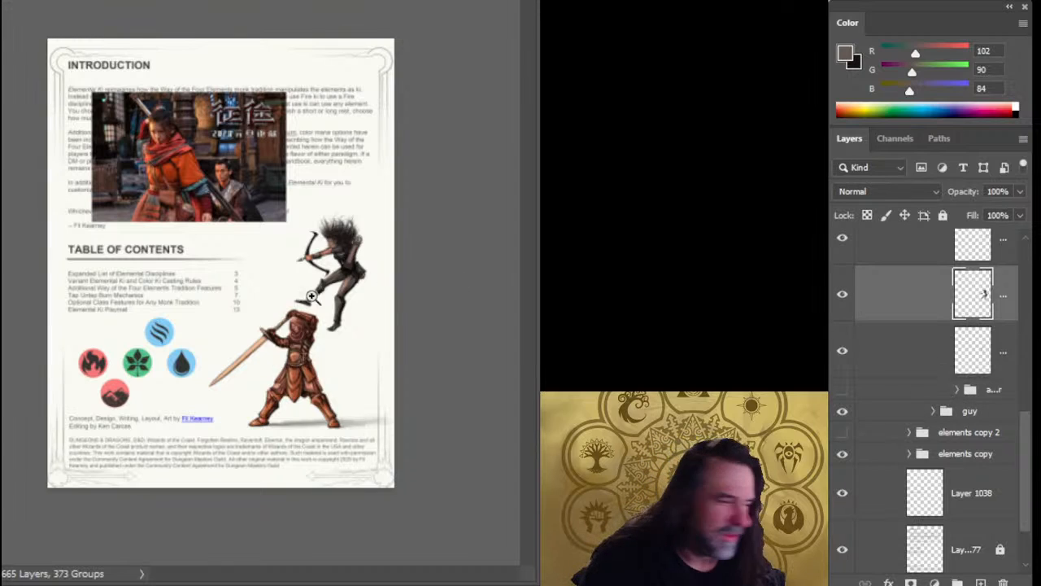
{"action": "left_click_drag", "start_coordinate": [280, 294], "coordinate": [379, 309], "text": "ctrl"}
{"action": "left_click_drag", "start_coordinate": [336, 168], "coordinate": [347, 204]}
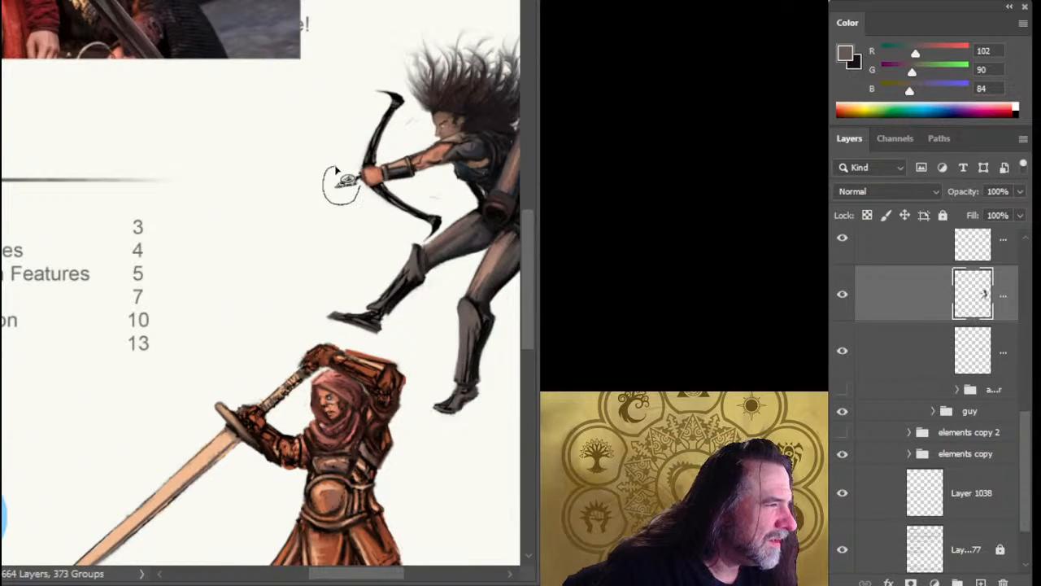
{"action": "left_click_drag", "start_coordinate": [336, 170], "coordinate": [361, 174]}
{"action": "key", "text": "ctrl+x"}
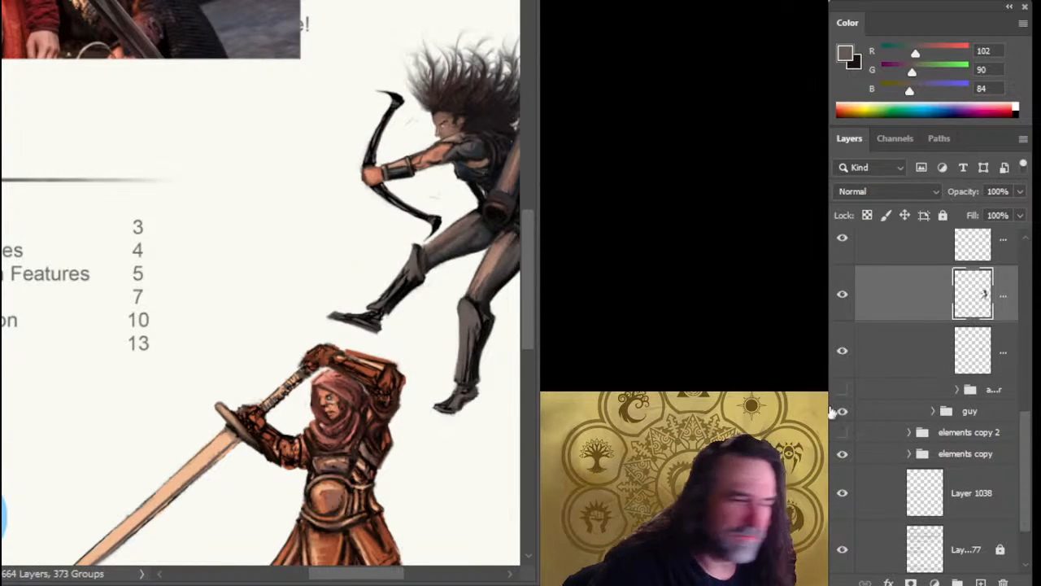
{"action": "left_click", "coordinate": [843, 353]}
{"action": "left_click", "coordinate": [845, 355]}
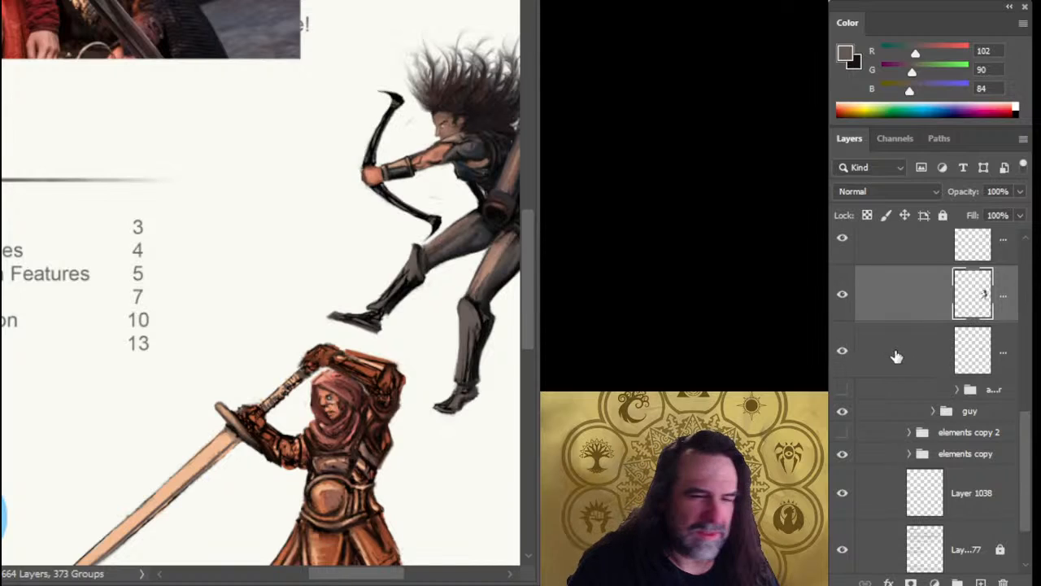
{"action": "left_click", "coordinate": [894, 355]}
{"action": "key", "text": "ctrl+v"}
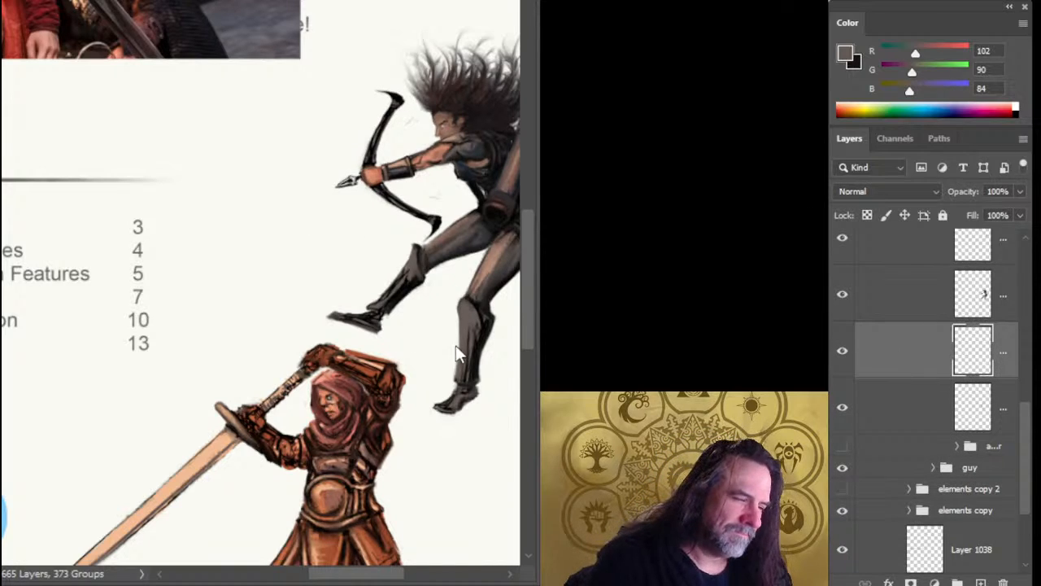
Transform the separated arrowhead slightly and nudge it closer to the archer's fist.
{"action": "key", "text": "ctrl+t"}
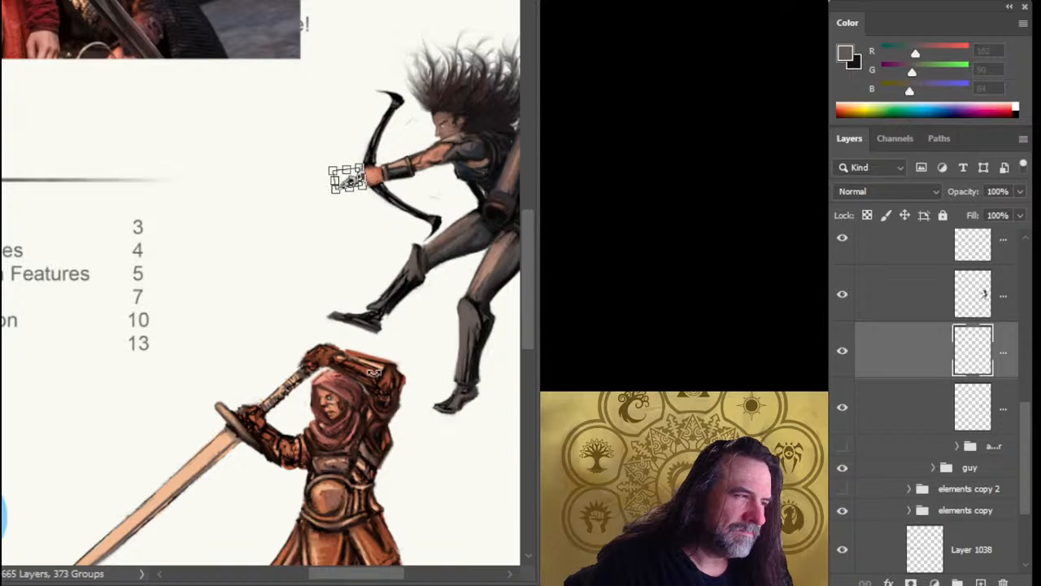
{"action": "key", "text": "Return"}
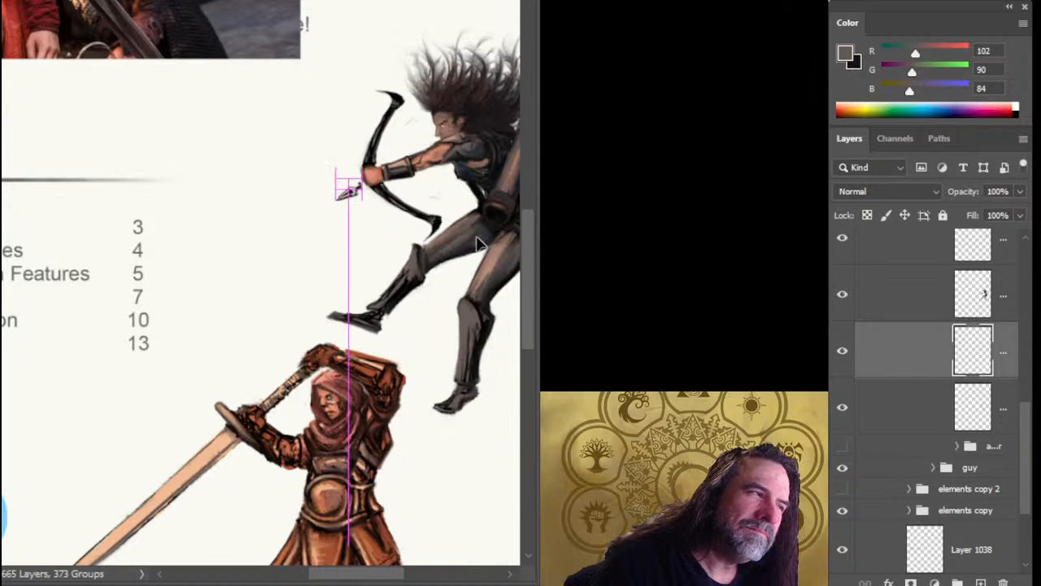
{"action": "left_click_drag", "start_coordinate": [476, 230], "coordinate": [479, 242]}
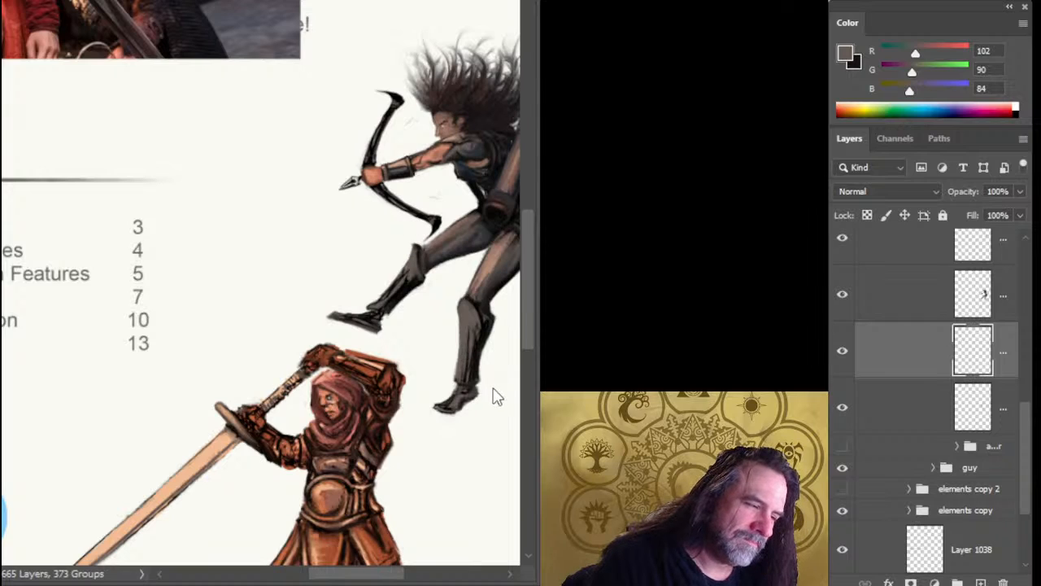
{"action": "key", "text": "ctrl+t"}
{"action": "key", "text": "Return"}
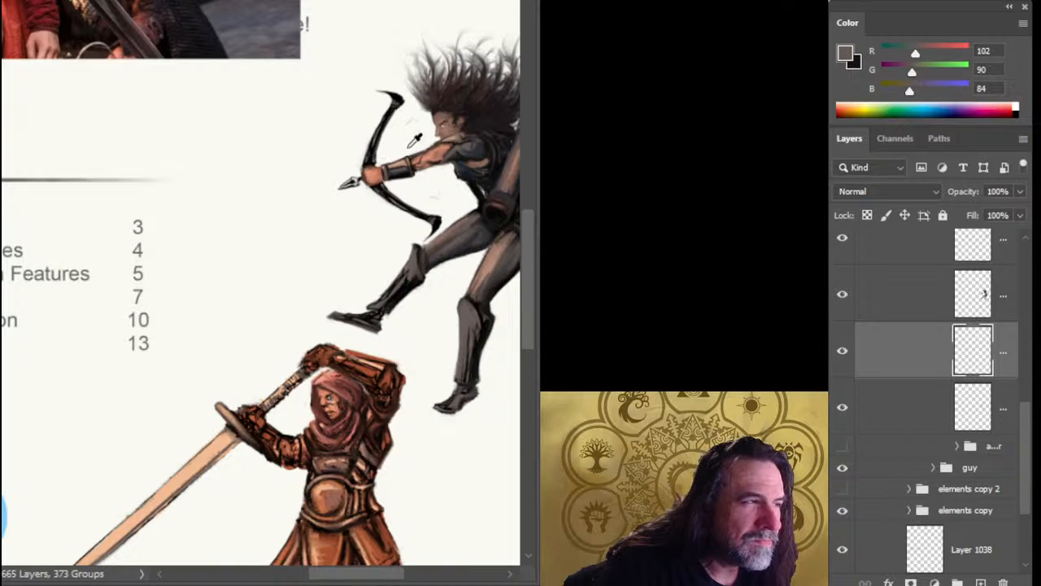
Sample the bow's near-black, hide the archer's layer, and paint a straight arrow shaft from the arrowhead back to the archer's hair.
{"action": "left_click", "coordinate": [377, 157]}
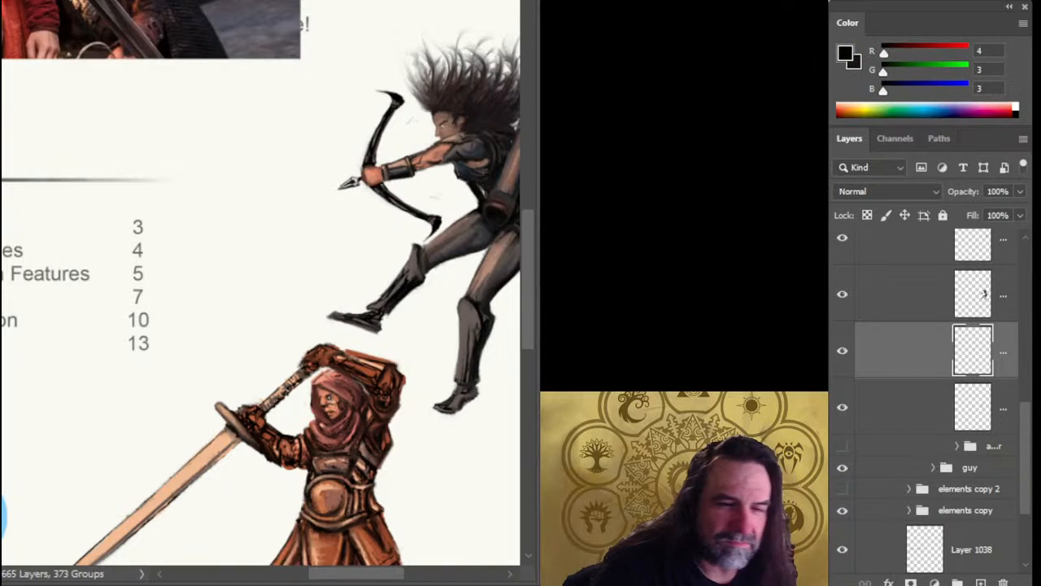
{"action": "left_click", "coordinate": [841, 298]}
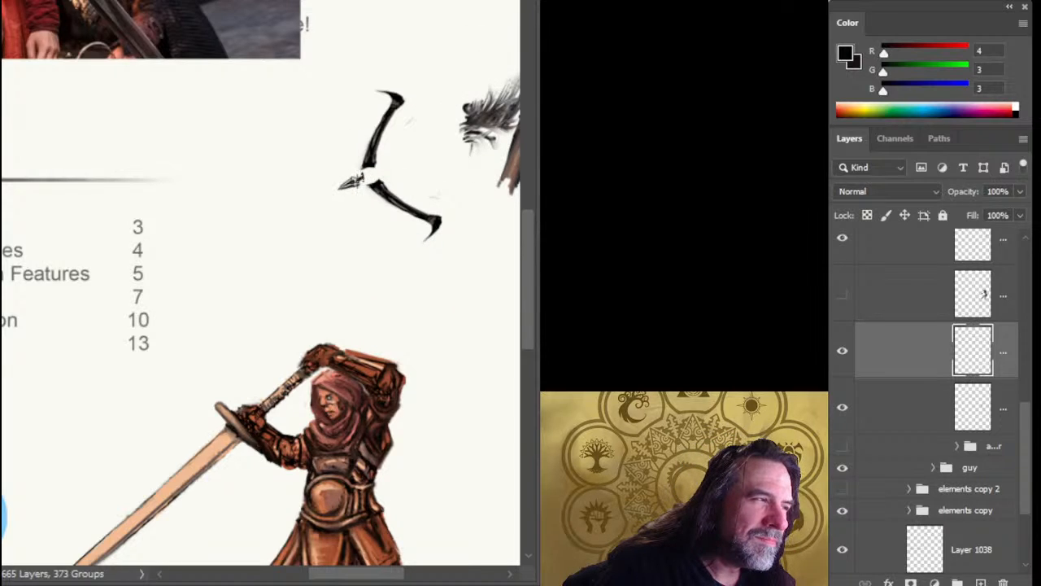
{"action": "left_click", "coordinate": [480, 148], "text": "shift"}
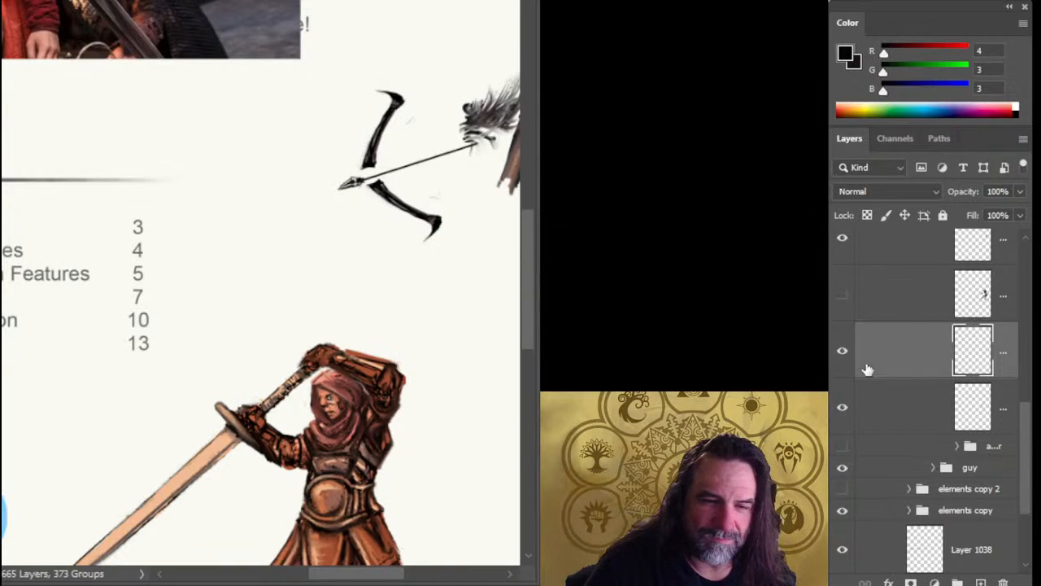
{"action": "left_click", "coordinate": [842, 353]}
{"action": "left_click", "coordinate": [842, 353]}
Shift the arrow slightly forward, away from the archer, and show the archer's layer again.
{"action": "left_click_drag", "start_coordinate": [452, 250], "coordinate": [440, 250]}
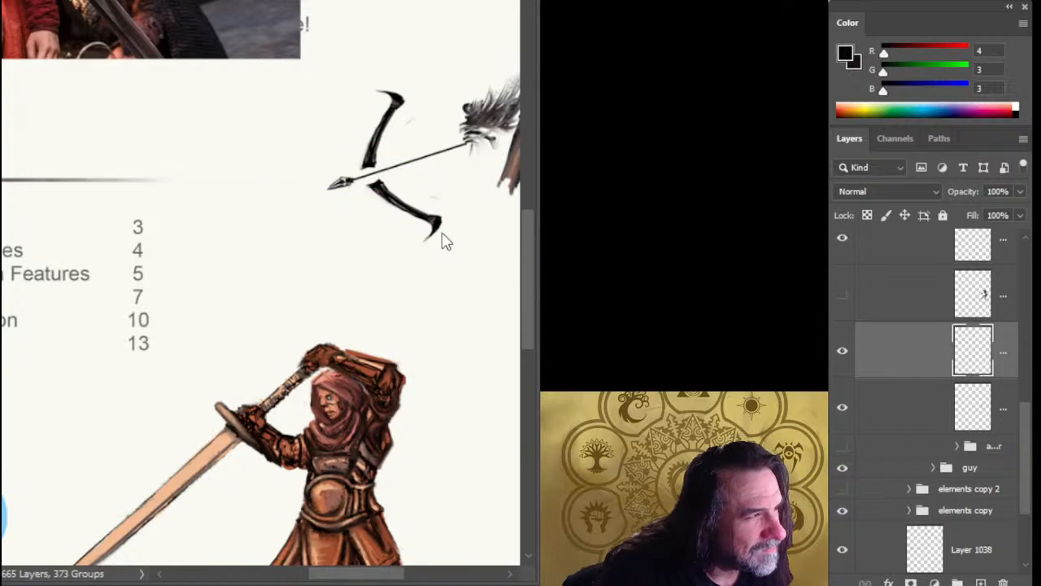
{"action": "left_click", "coordinate": [855, 317]}
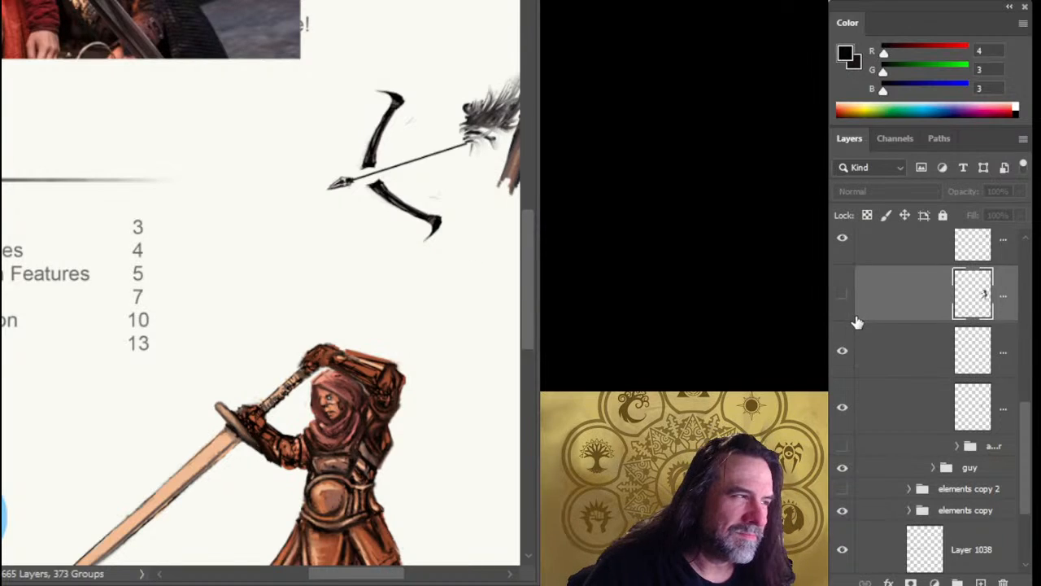
{"action": "left_click", "coordinate": [842, 295]}
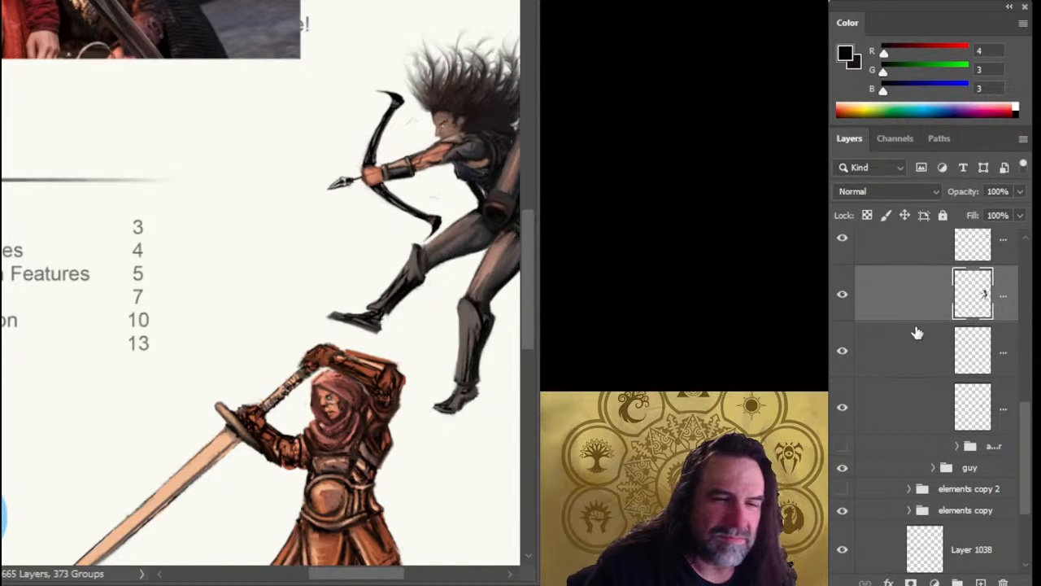
Select the arrow and bow layers together, rotate them slightly counterclockwise, and realign them with the archer's fist.
{"action": "left_click", "coordinate": [895, 370]}
{"action": "left_click", "coordinate": [890, 404], "text": "shift"}
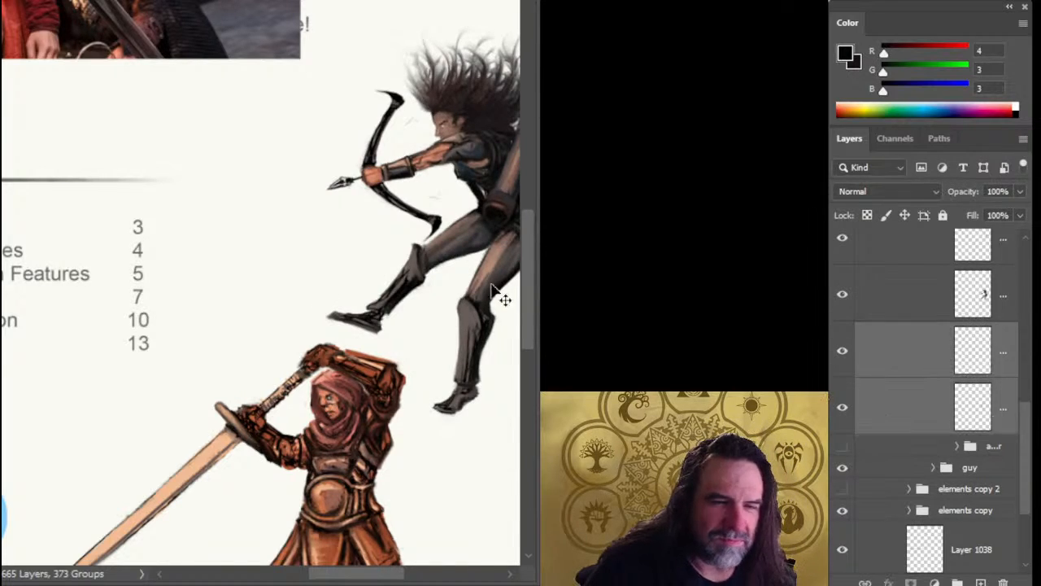
{"action": "key", "text": "ctrl+t"}
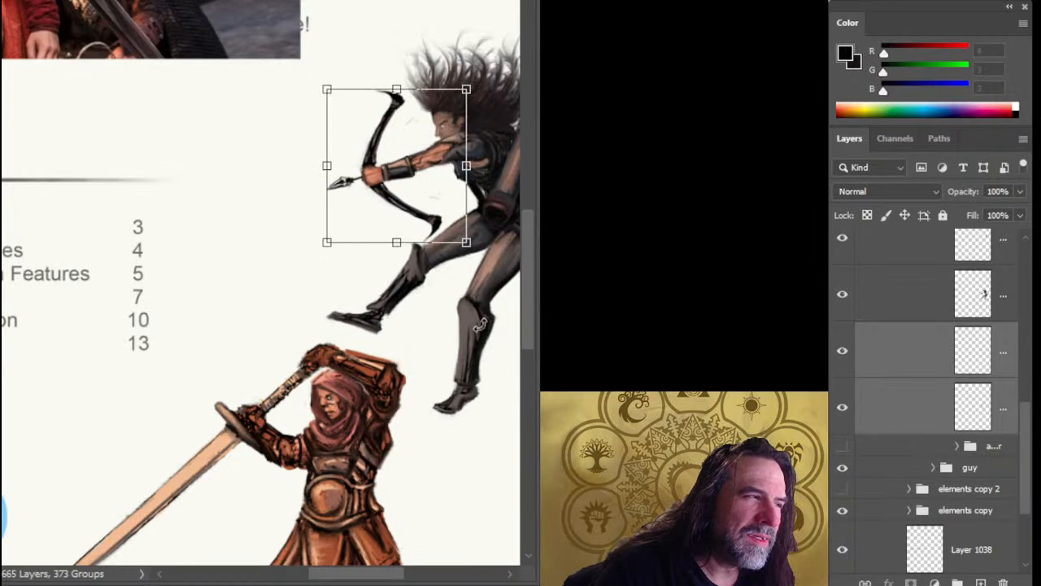
{"action": "left_click_drag", "start_coordinate": [443, 376], "coordinate": [445, 346]}
{"action": "left_click_drag", "start_coordinate": [434, 194], "coordinate": [431, 183]}
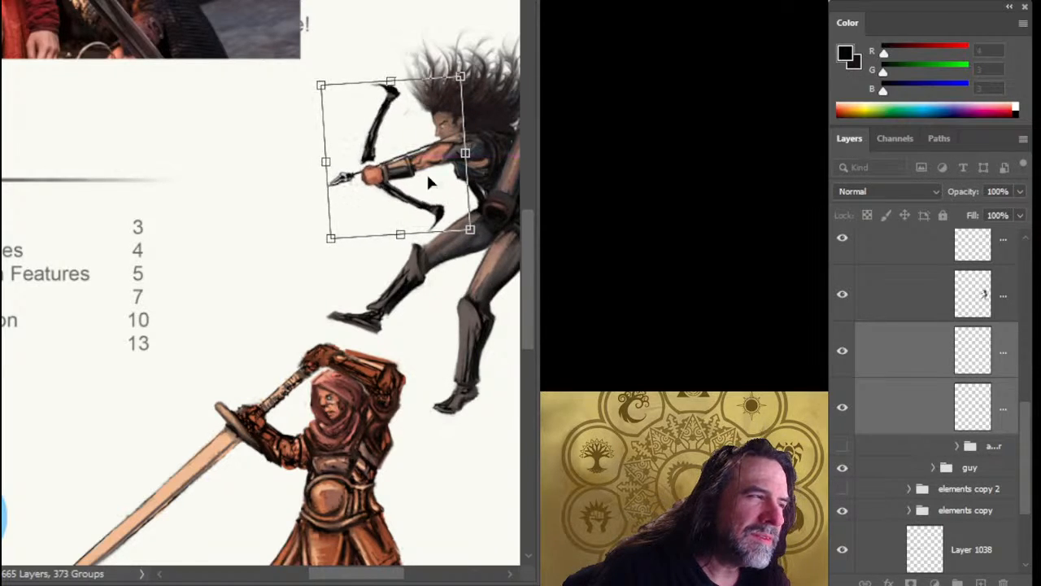
{"action": "left_click_drag", "start_coordinate": [454, 328], "coordinate": [454, 295]}
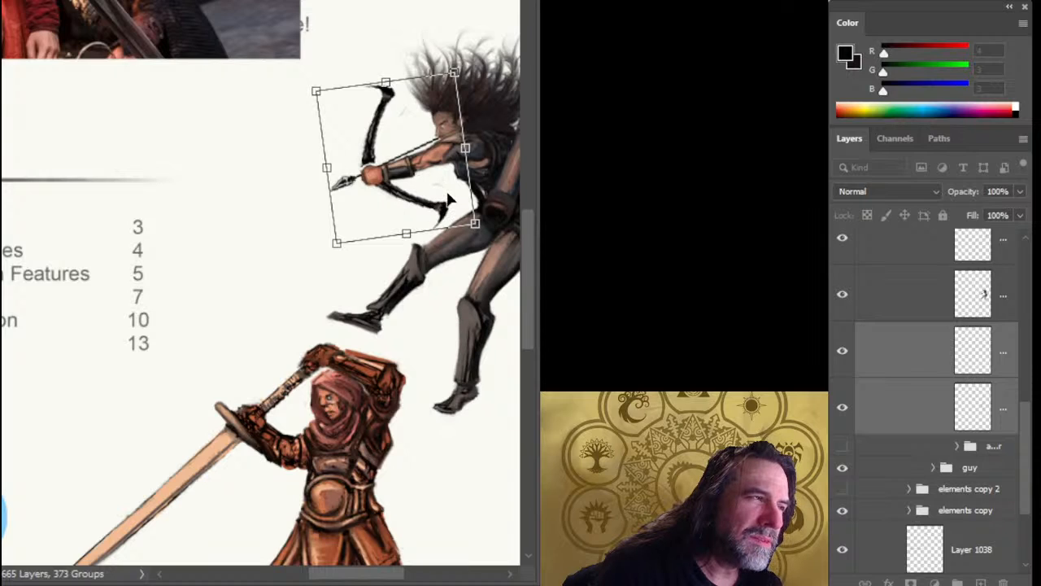
{"action": "left_click_drag", "start_coordinate": [449, 194], "coordinate": [445, 190]}
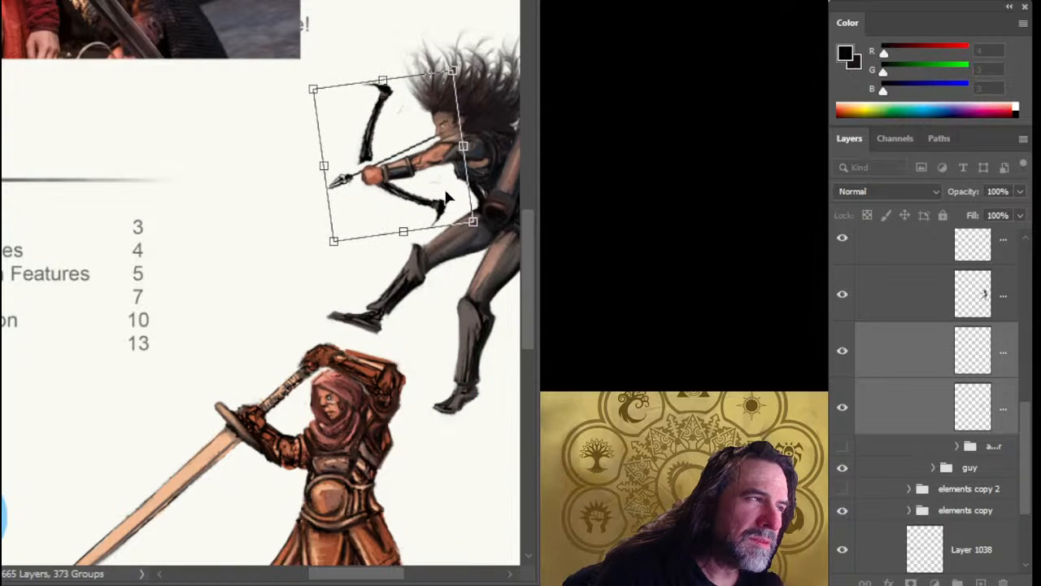
{"action": "left_click_drag", "start_coordinate": [464, 303], "coordinate": [441, 270]}
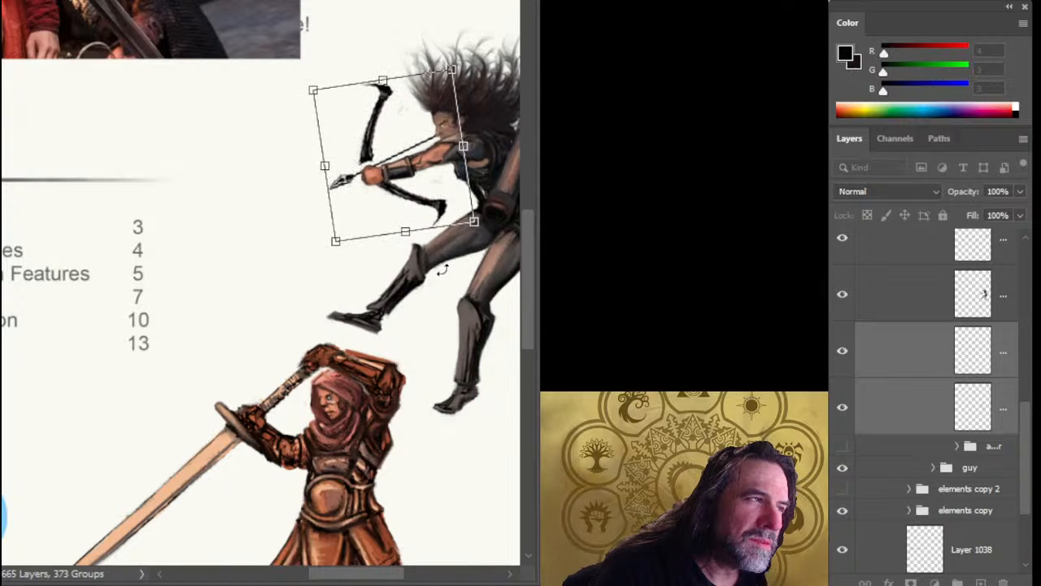
{"action": "left_click_drag", "start_coordinate": [452, 195], "coordinate": [450, 194]}
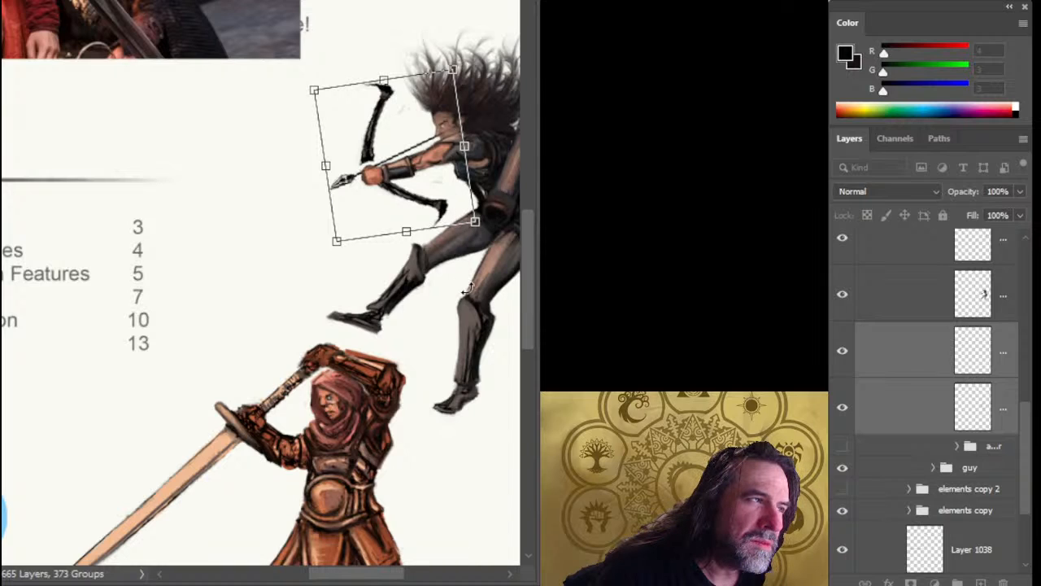
{"action": "left_click_drag", "start_coordinate": [467, 289], "coordinate": [469, 287]}
{"action": "key", "text": "Return"}
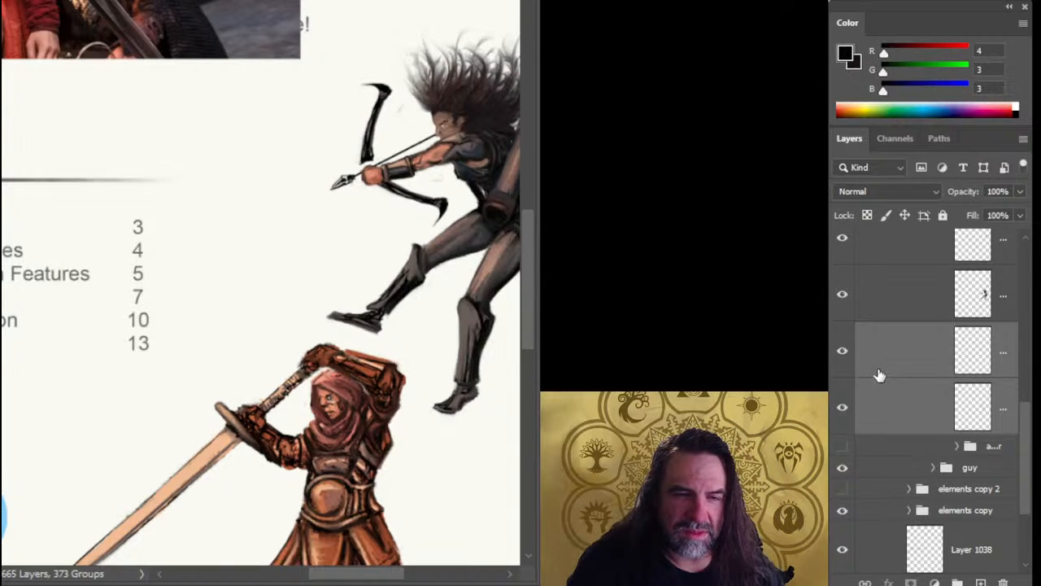
Group the arrow layer with the bow layer and name the group "bow".
{"action": "left_click", "coordinate": [855, 362]}
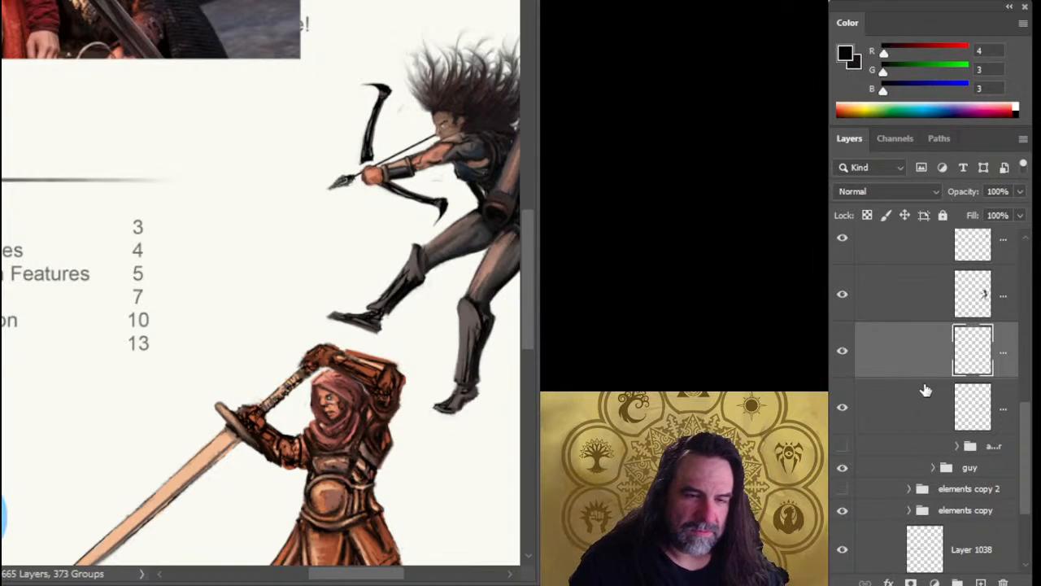
{"action": "left_click", "coordinate": [845, 362]}
{"action": "left_click", "coordinate": [849, 365]}
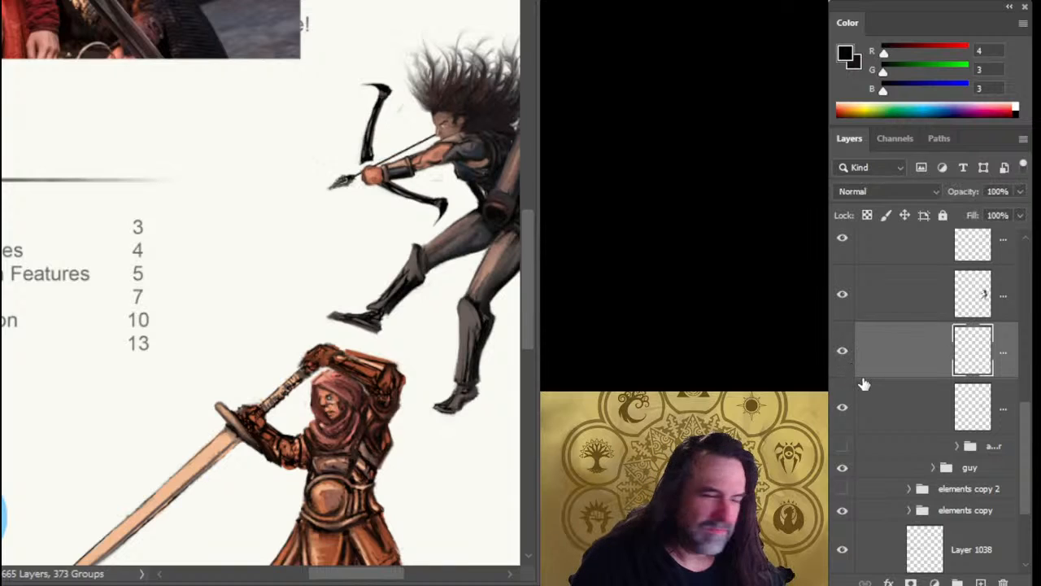
{"action": "left_click", "coordinate": [884, 414], "text": "shift"}
{"action": "key", "text": "ctrl+g"}
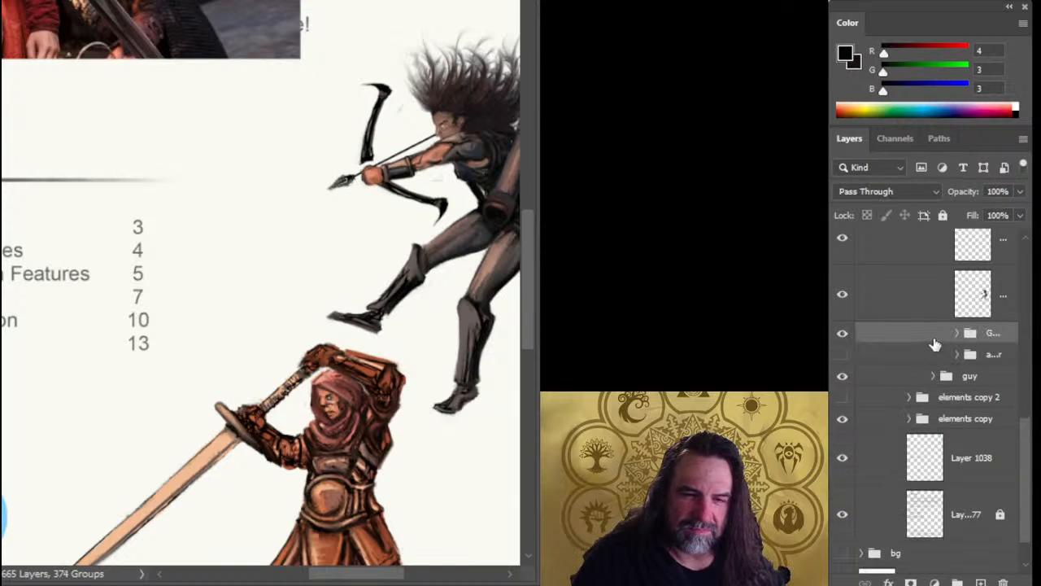
{"action": "double_click", "coordinate": [988, 333]}
{"action": "type", "text": "bl"}
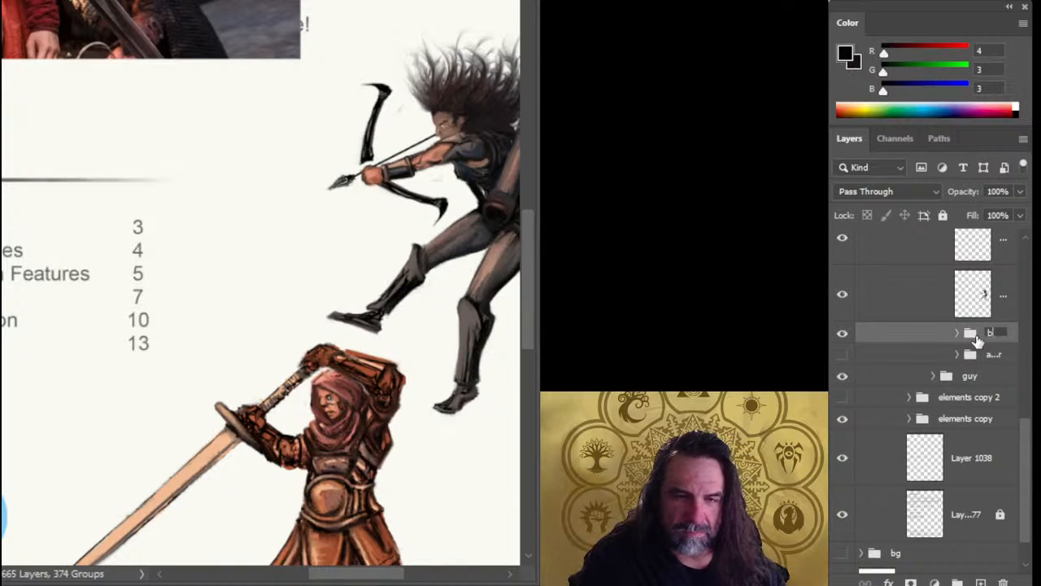
{"action": "type", "text": "ow"}
{"action": "key", "text": "Return"}
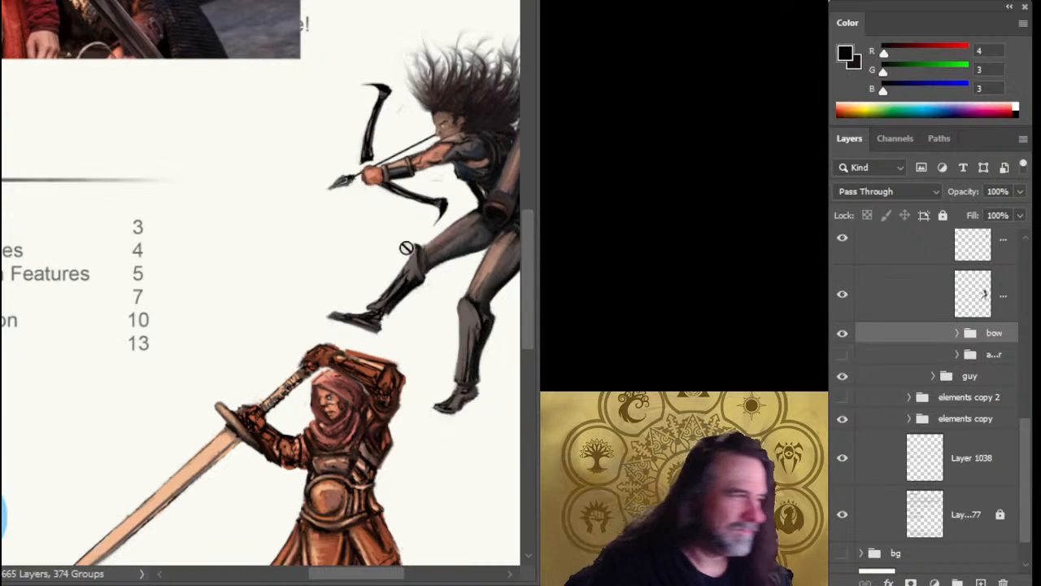
Nudge the bow group slightly down and forward so the grip lines up behind the archer's fist.
{"action": "key", "text": "v"}
{"action": "left_click_drag", "start_coordinate": [412, 237], "coordinate": [414, 240]}
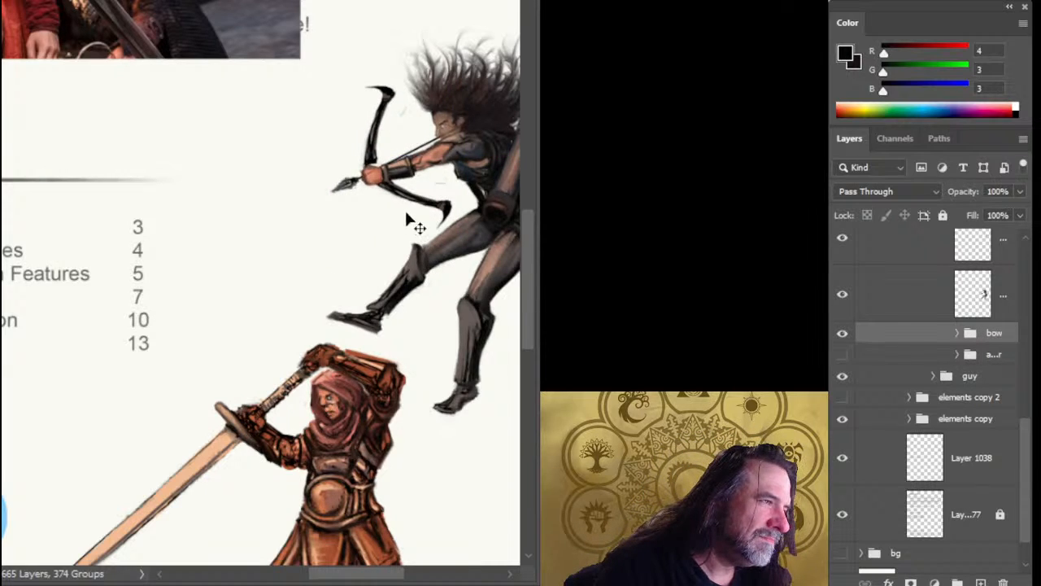
{"action": "left_click_drag", "start_coordinate": [453, 204], "coordinate": [440, 208]}
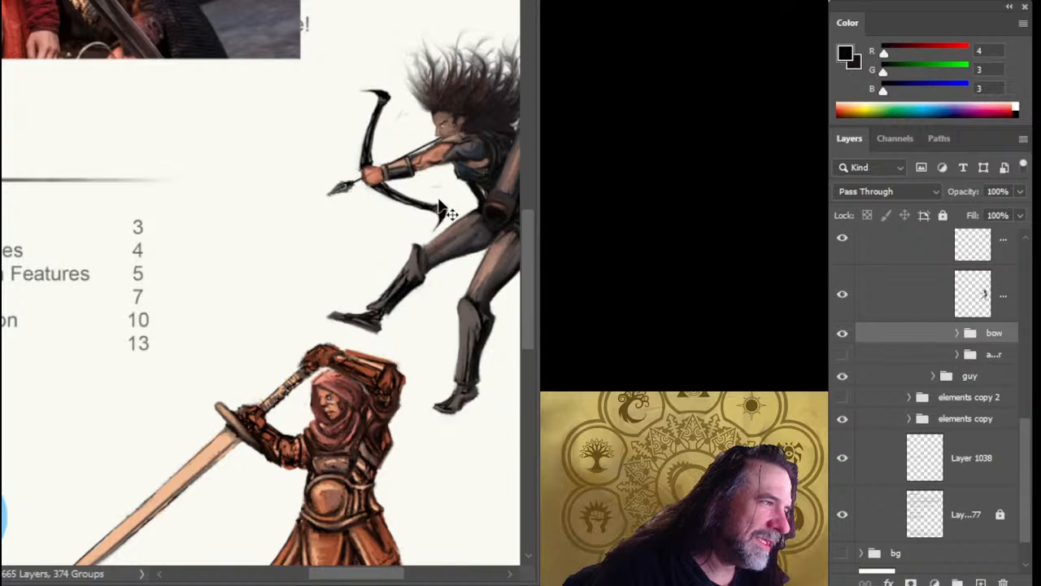
Lasso the archer's outstretched fist and forearm on her layer and copy the selection to a new layer.
{"action": "left_click", "coordinate": [918, 298]}
{"action": "mouse_move", "coordinate": [345, 149]}
{"action": "left_mouse_down"}
{"action": "mouse_move", "coordinate": [338, 183]}
{"action": "mouse_move", "coordinate": [429, 210]}
{"action": "mouse_move", "coordinate": [456, 175]}
{"action": "mouse_move", "coordinate": [450, 158]}
{"action": "mouse_move", "coordinate": [430, 138]}
{"action": "left_mouse_up"}
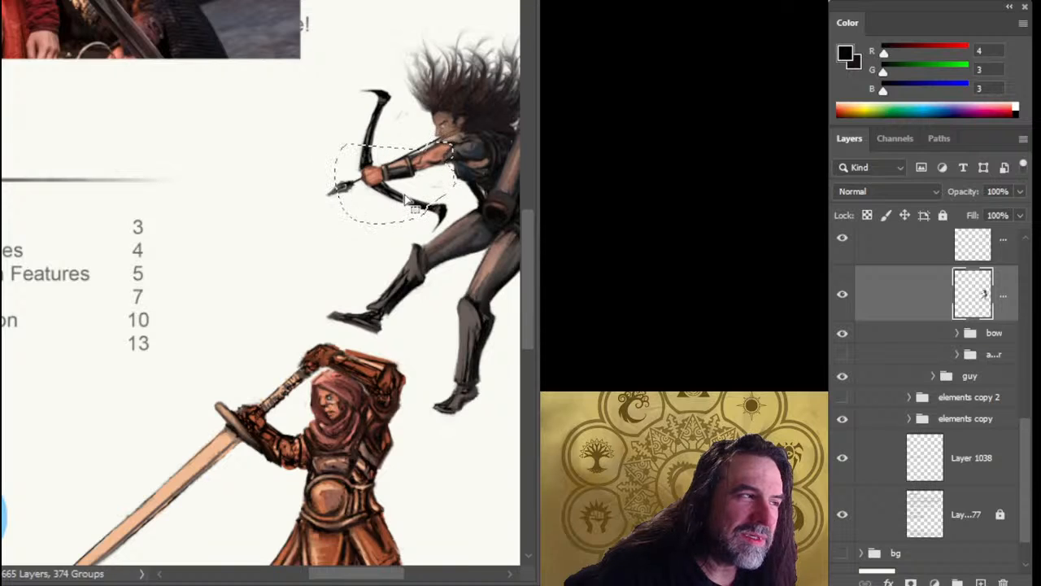
{"action": "key", "text": "ctrl+j"}
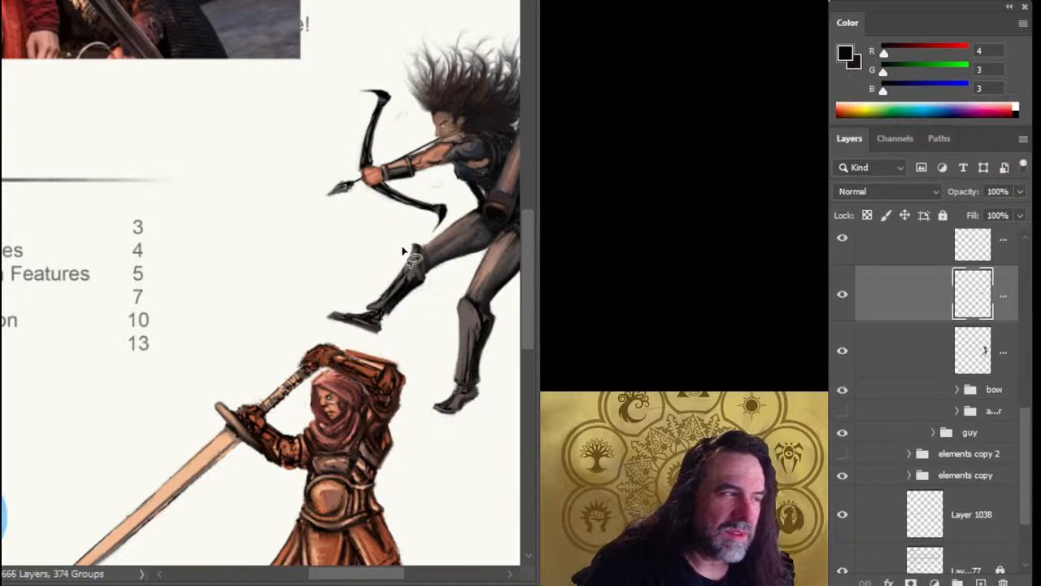
Move the copied arm layer below the archer's body layer, rotate it slightly and shift it closer to her body.
{"action": "left_click_drag", "start_coordinate": [959, 294], "coordinate": [906, 354]}
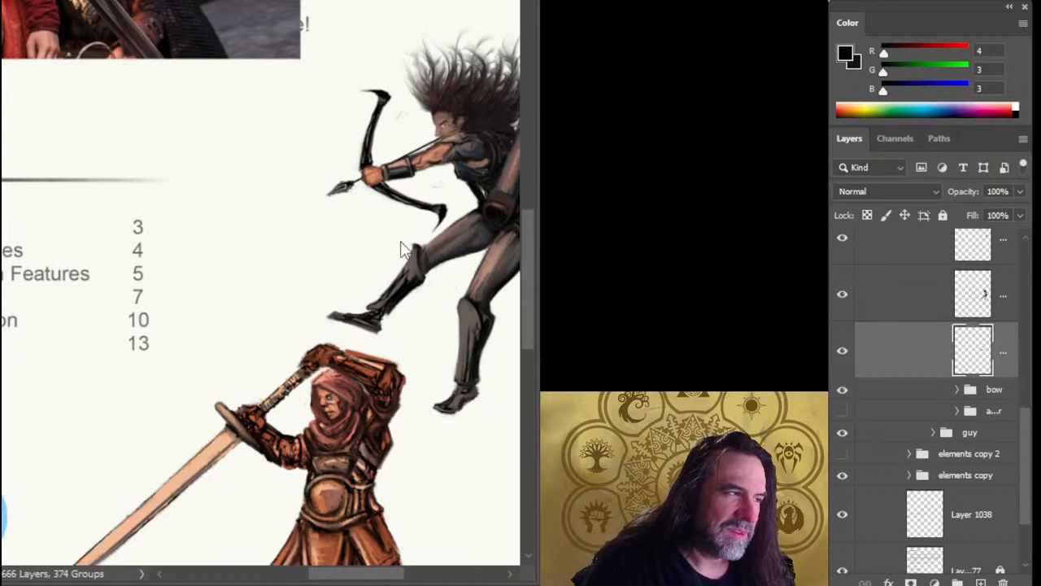
{"action": "key", "text": "ctrl+t"}
{"action": "left_click_drag", "start_coordinate": [350, 354], "coordinate": [363, 363]}
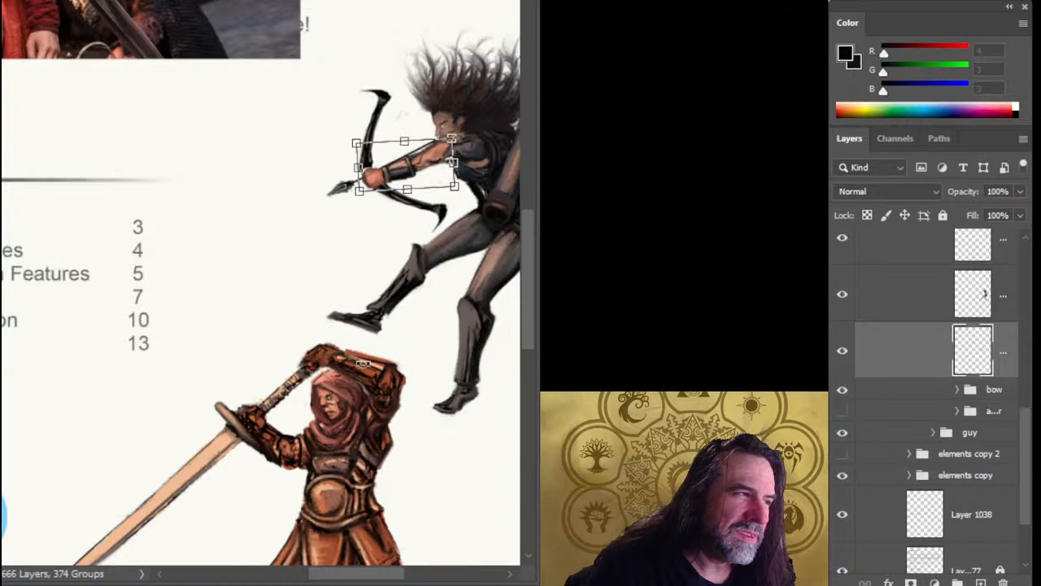
{"action": "key", "text": "Return"}
{"action": "left_click_drag", "start_coordinate": [484, 216], "coordinate": [493, 209]}
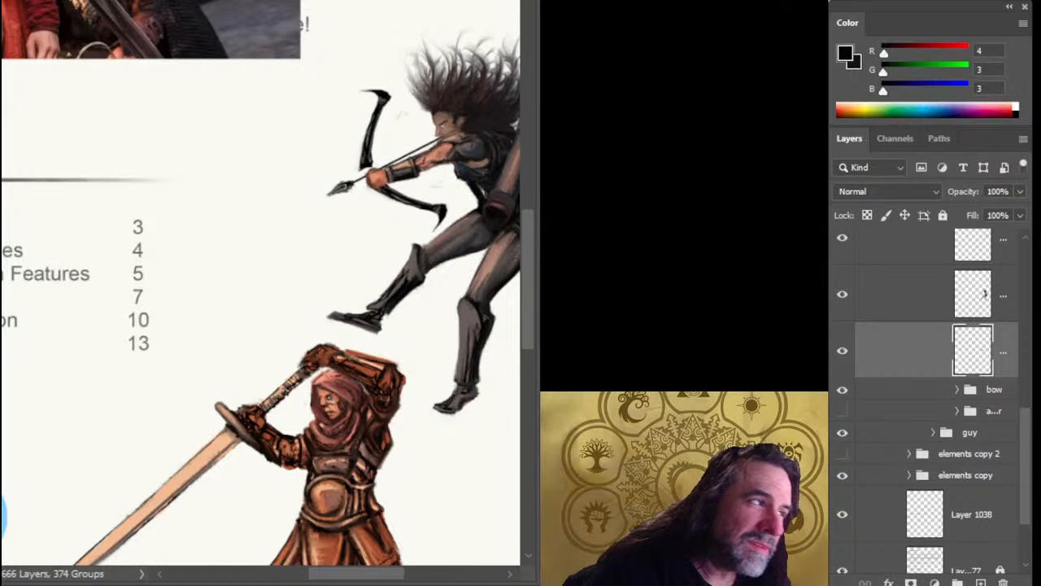
Nudge the bow group toward the archer so the grip meets her repositioned fist, and rotate it slightly counterclockwise.
{"action": "left_click", "coordinate": [908, 394]}
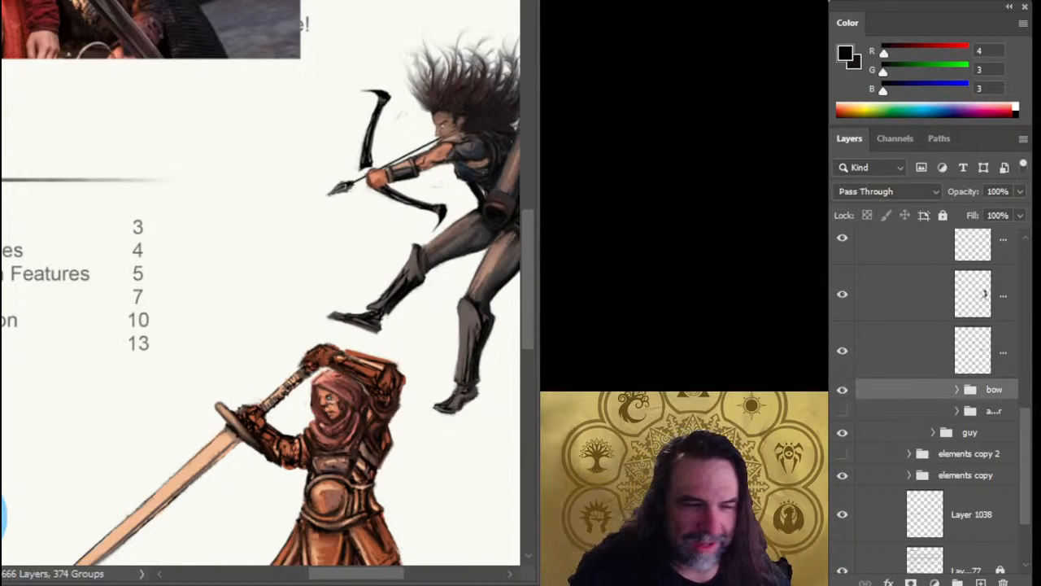
{"action": "left_click_drag", "start_coordinate": [455, 212], "coordinate": [460, 213]}
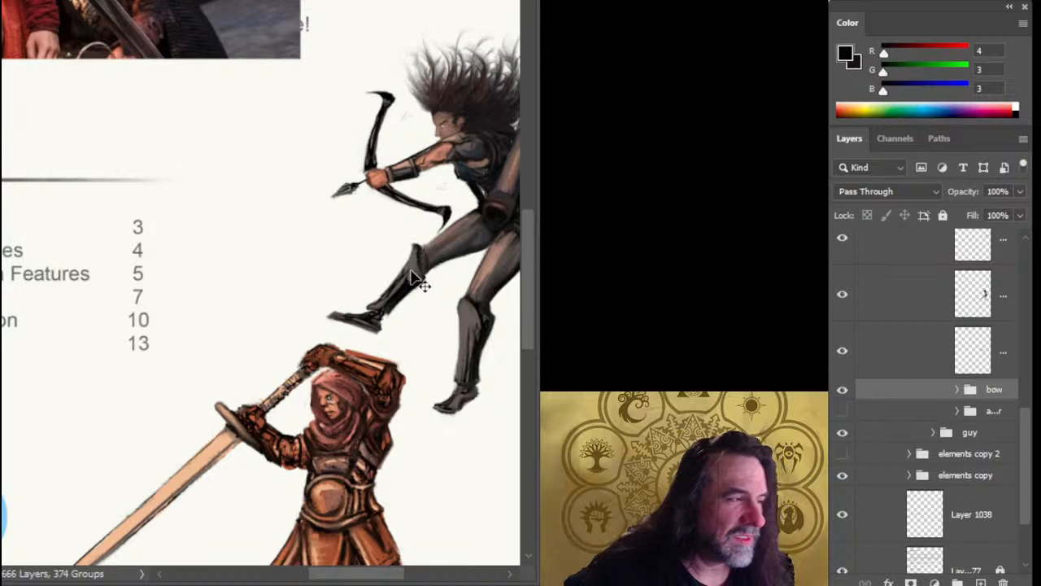
{"action": "scroll", "coordinate": [425, 290], "scroll_direction": "down", "scroll_amount": 2}
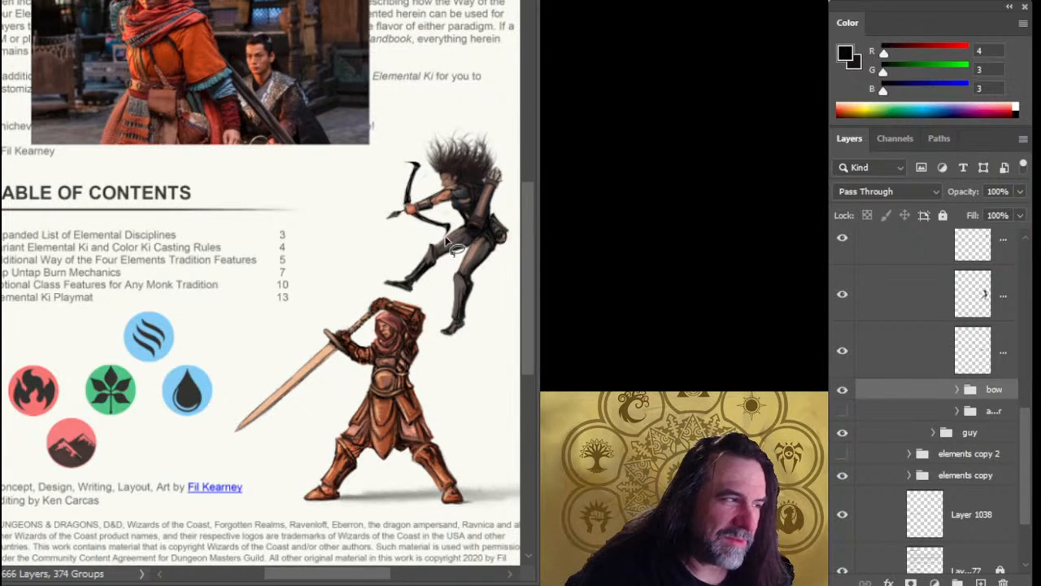
{"action": "key", "text": "ctrl+t"}
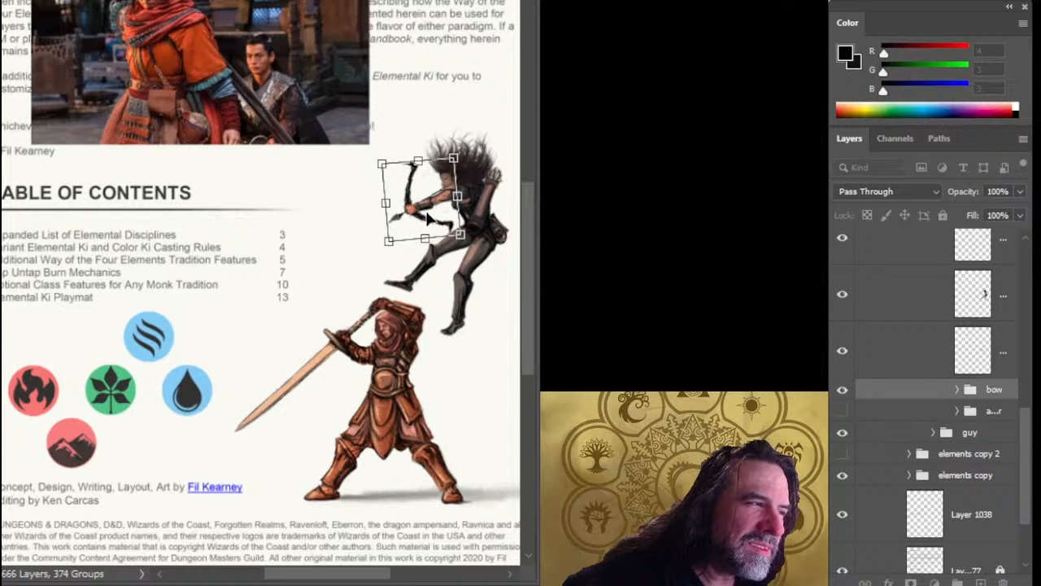
{"action": "left_click_drag", "start_coordinate": [427, 213], "coordinate": [446, 214]}
{"action": "key", "text": "Return"}
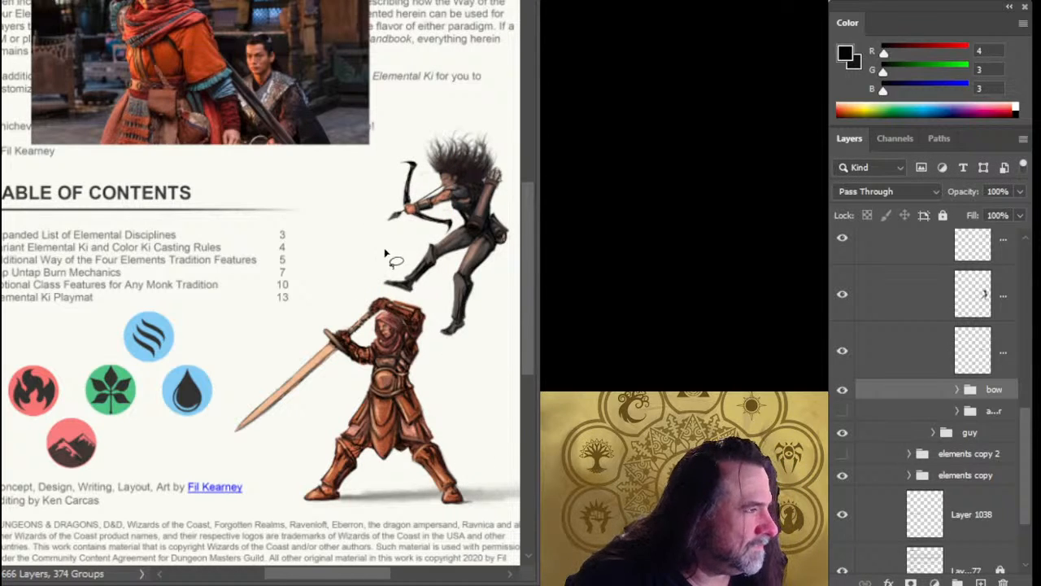
Rotate the bow group slightly clockwise to refine the aim, and save the document.
{"action": "key", "text": "ctrl+t"}
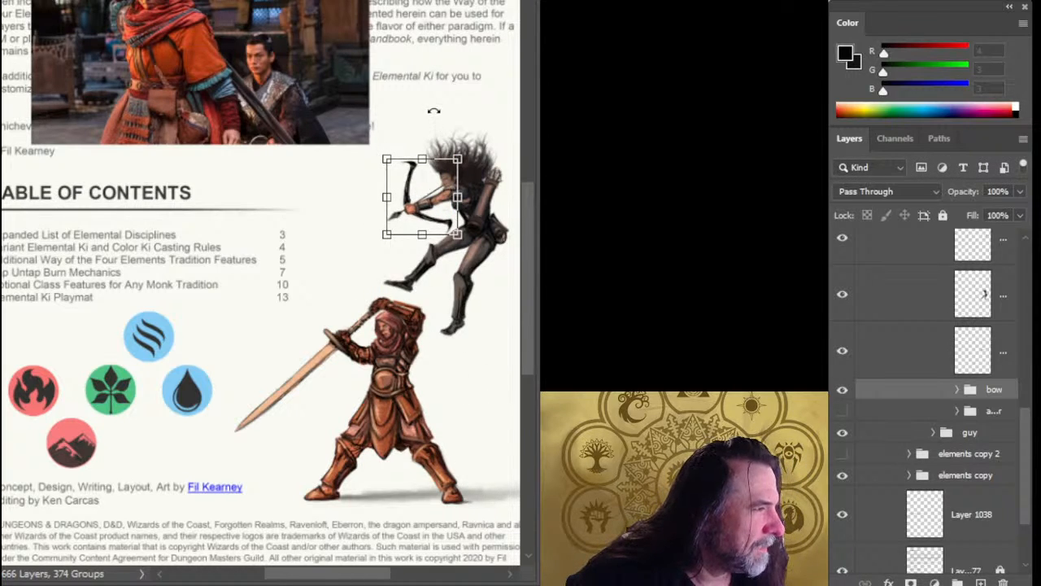
{"action": "left_click_drag", "start_coordinate": [433, 111], "coordinate": [442, 105]}
{"action": "key", "text": "Return"}
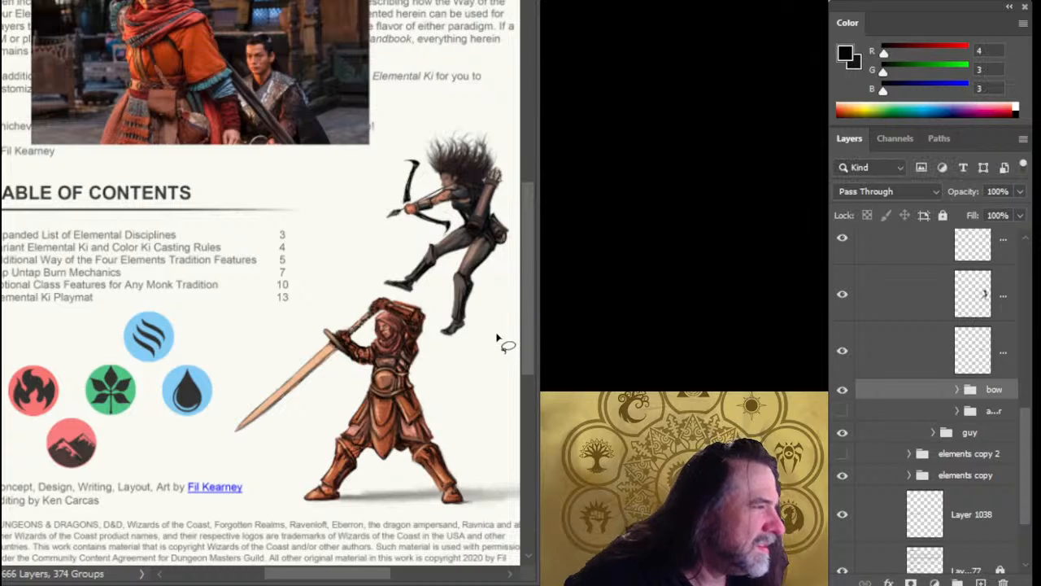
{"action": "mouse_move", "coordinate": [497, 278]}
{"action": "left_mouse_down"}
{"action": "mouse_move", "coordinate": [500, 270]}
{"action": "mouse_move", "coordinate": [492, 275]}
{"action": "left_mouse_up"}
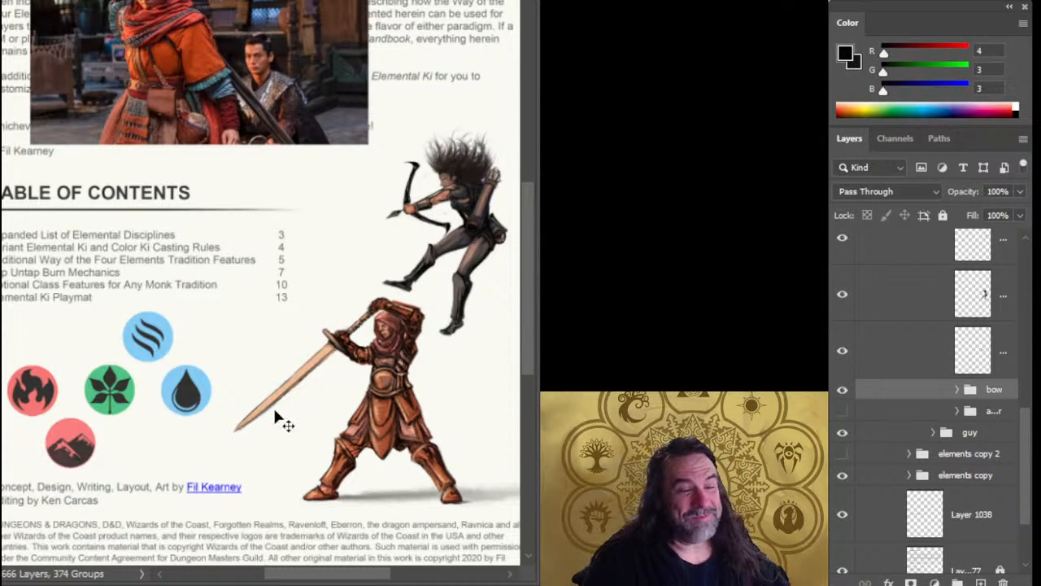
{"action": "key", "text": "ctrl+s"}
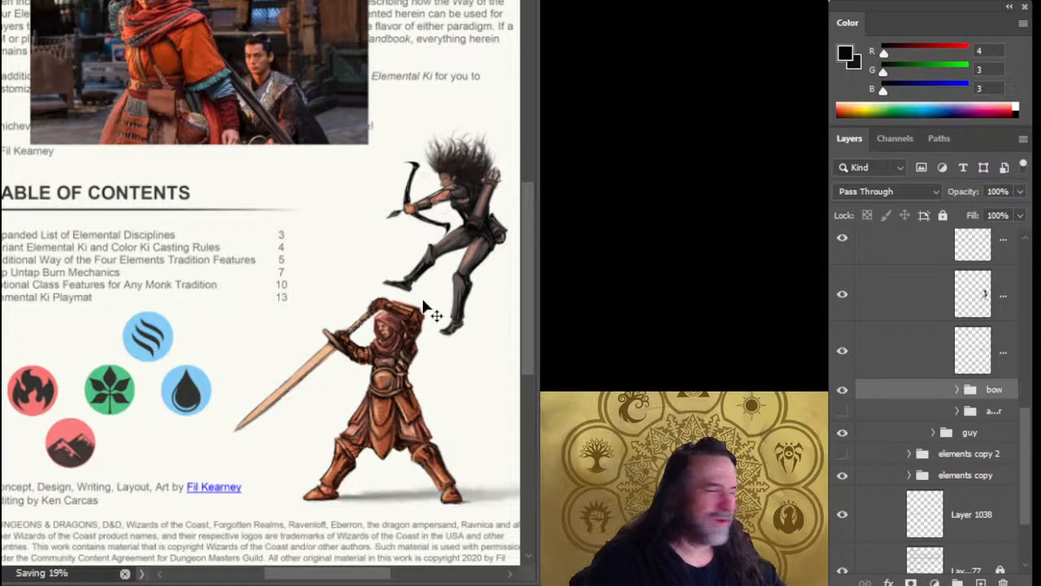
Hide the reference photo group inside the page 2 group, check the two figures on the page, and save the document.
{"action": "scroll", "coordinate": [371, 307], "scroll_direction": "down", "scroll_amount": 4}
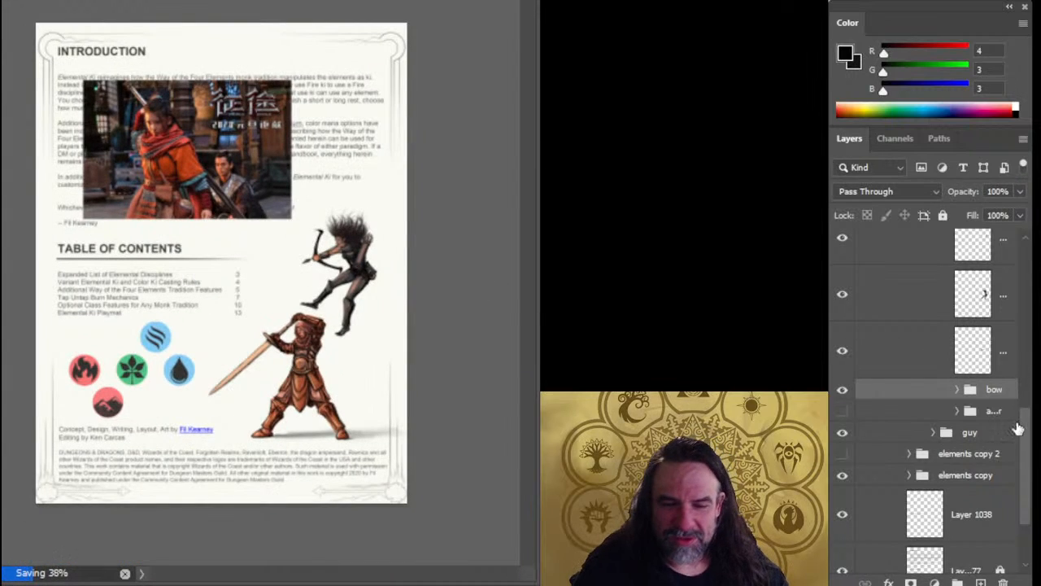
{"action": "left_click_drag", "start_coordinate": [1028, 439], "coordinate": [1025, 360]}
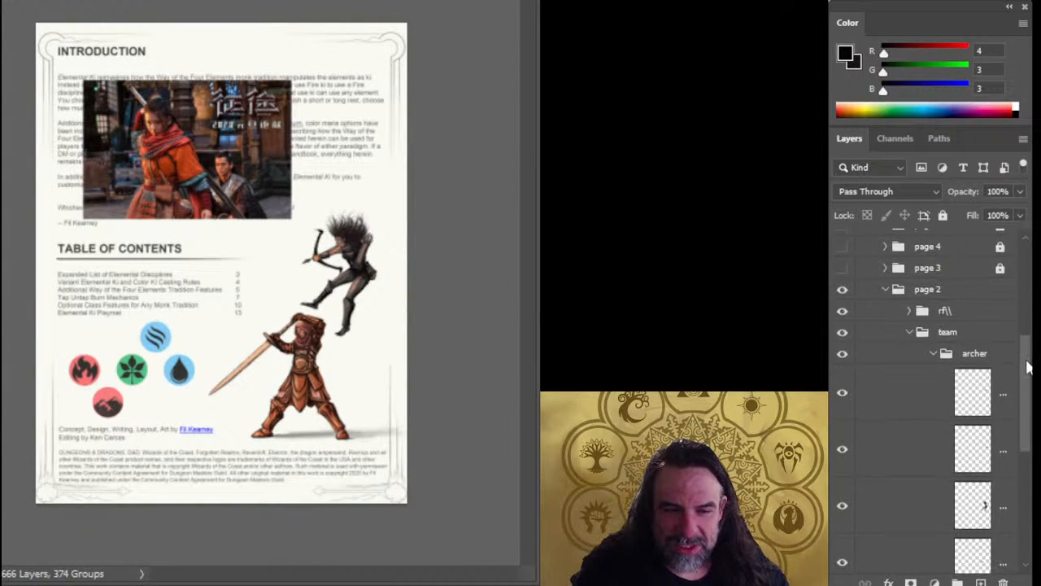
{"action": "left_click", "coordinate": [842, 314]}
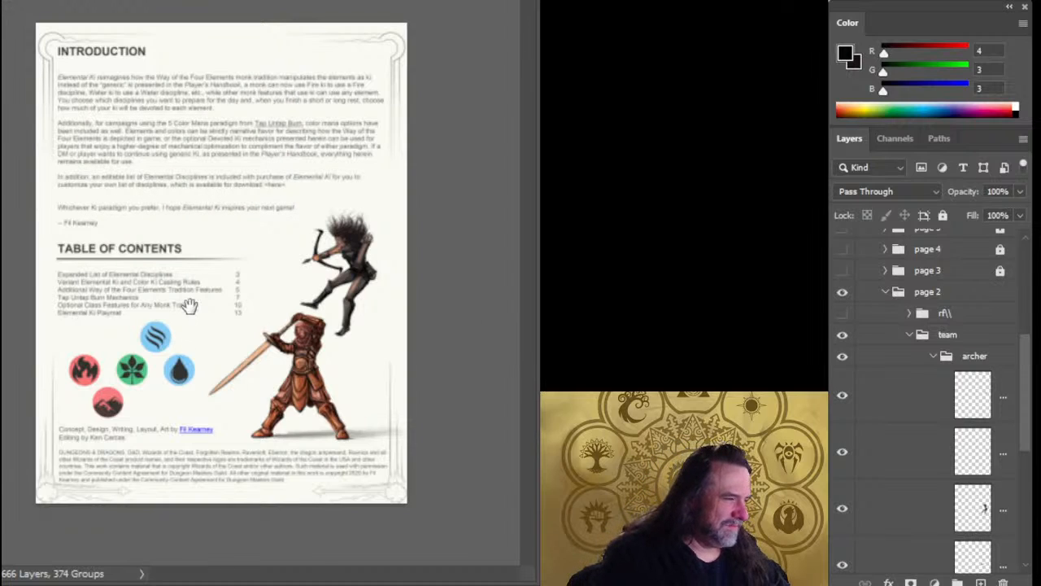
{"action": "left_click", "coordinate": [310, 300]}
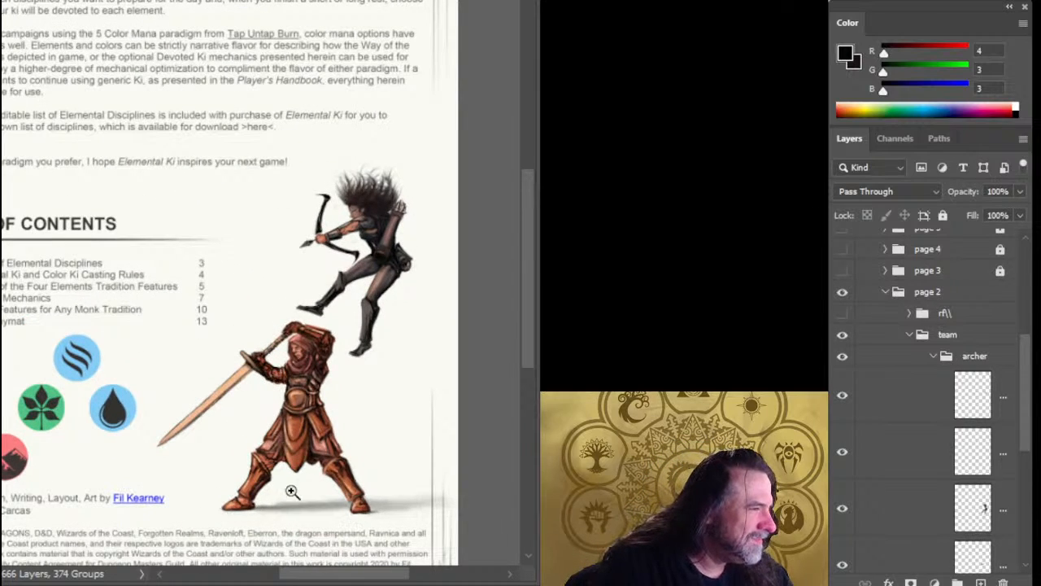
{"action": "left_click_drag", "start_coordinate": [316, 453], "coordinate": [333, 355]}
{"action": "key", "text": "ctrl+s"}
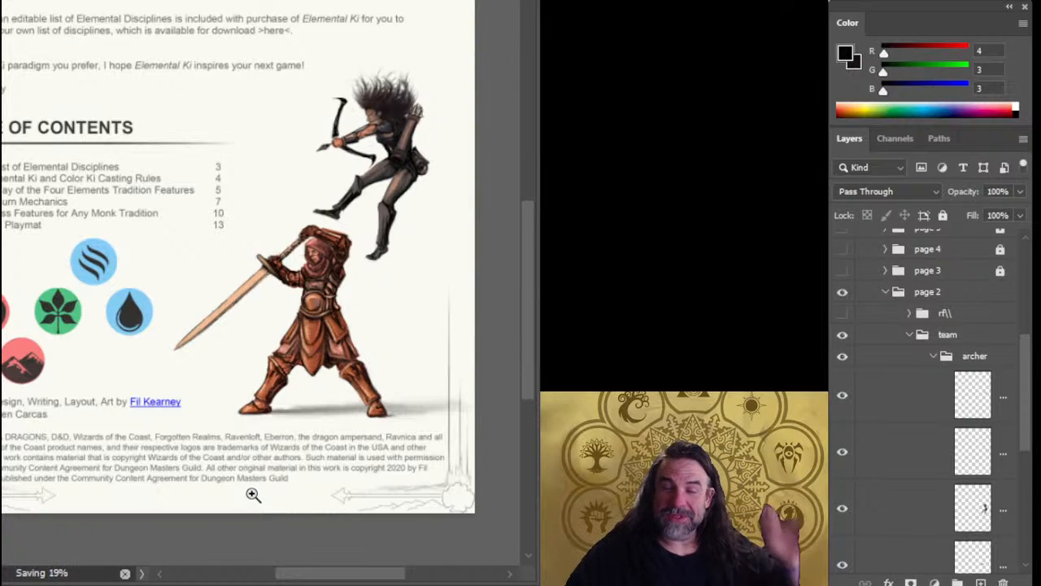